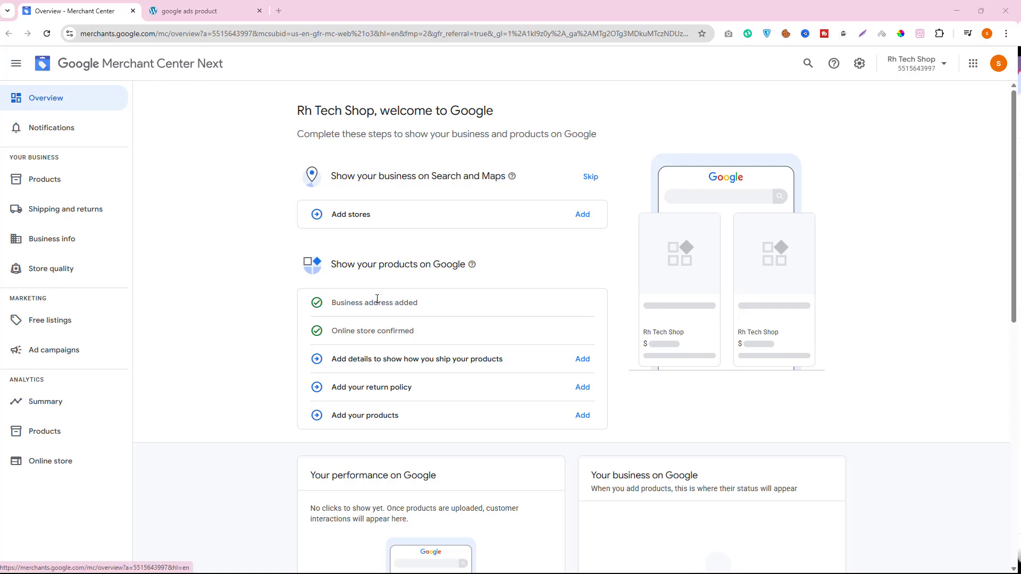
# - Review the completed business address and online store tasks in the setup checklist, and check the store website
pyautogui.moveTo(340, 302); pyautogui.dragTo(404, 300)
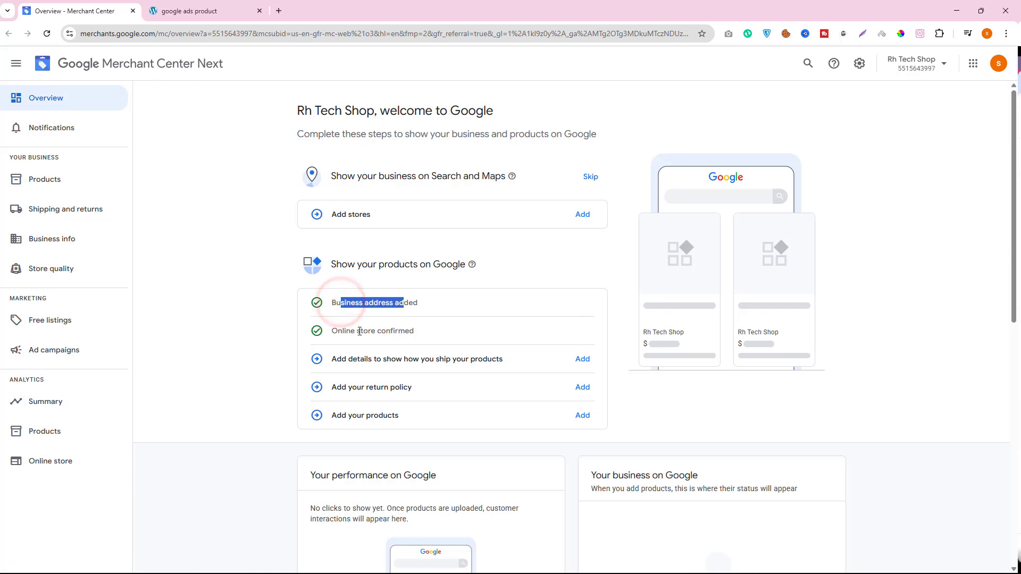
pyautogui.moveTo(343, 331); pyautogui.dragTo(393, 330)
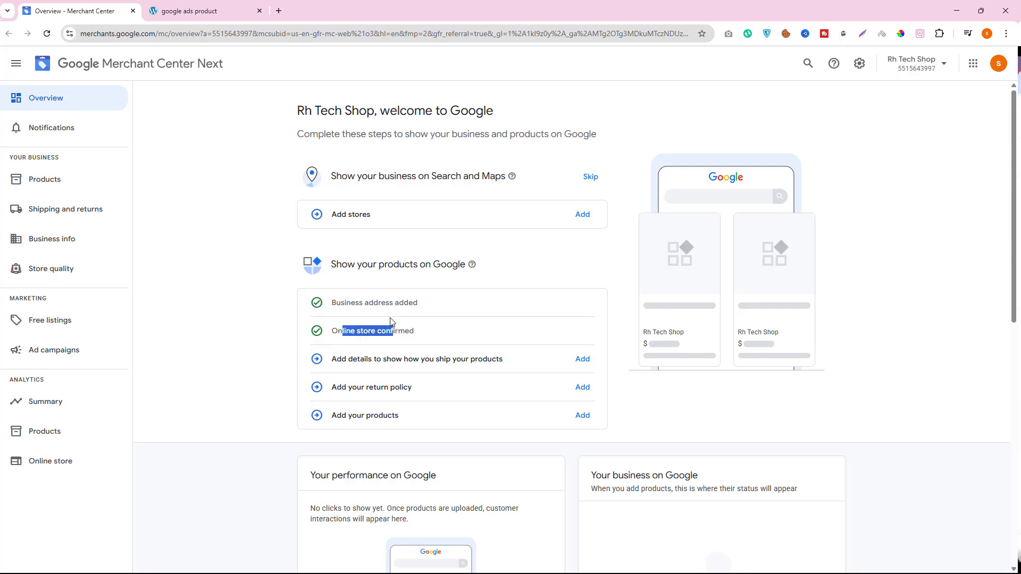
pyautogui.click(234, 7)
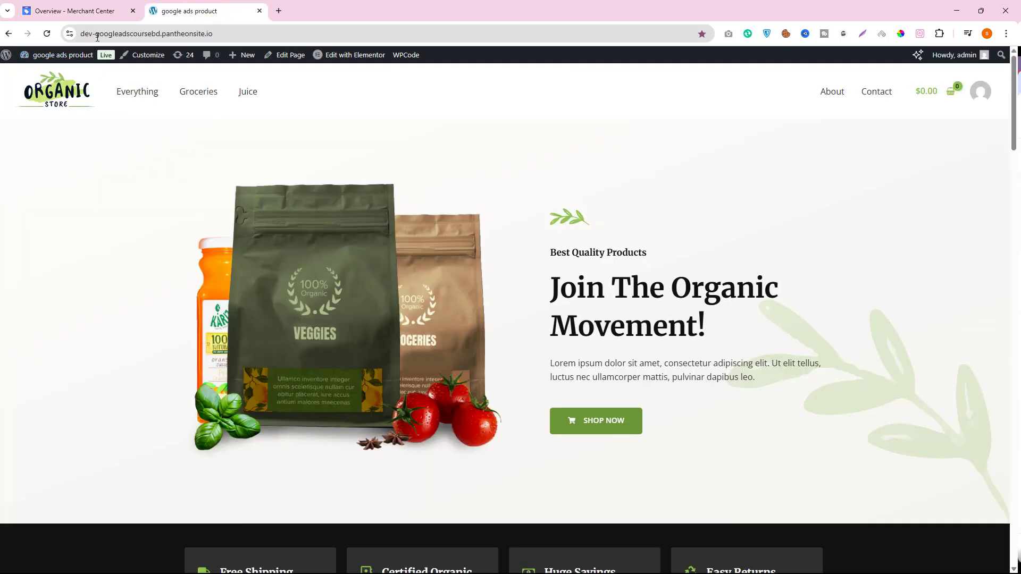
pyautogui.click(55, 11)
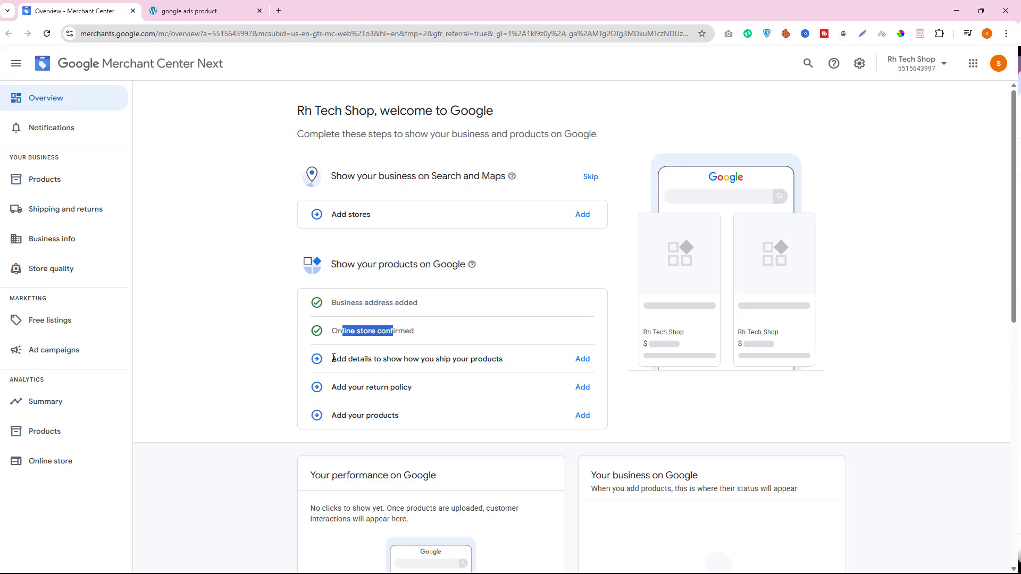
# - Enlarge the setup checklist and examine the task for adding details on how products are shipped
pyautogui.hotkey('ctrl', '+')
pyautogui.hotkey('ctrl', '+')
pyautogui.hotkey('ctrl', '+')
pyautogui.hotkey('ctrl', '+')
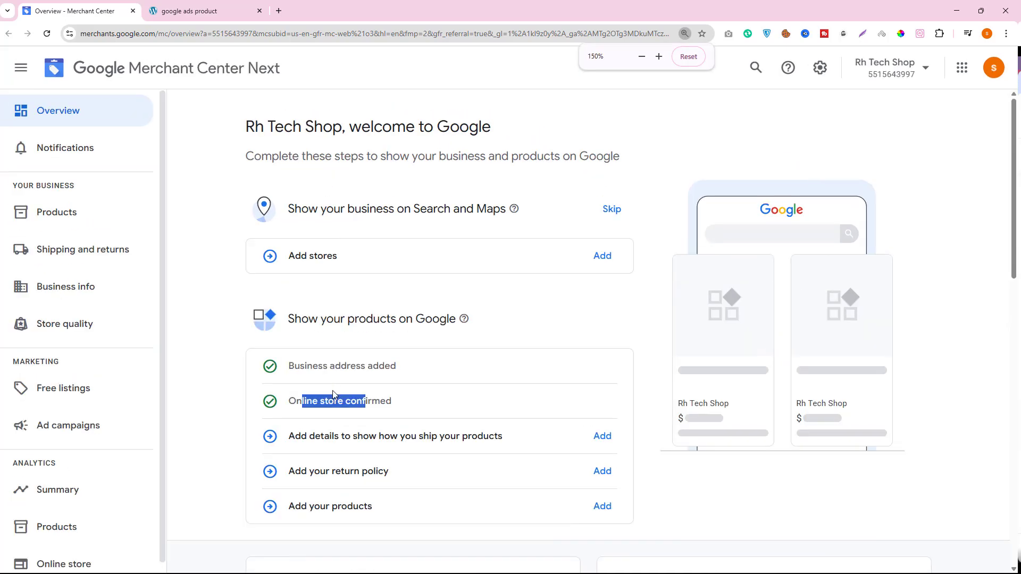
pyautogui.scroll(-2, 365, 375)
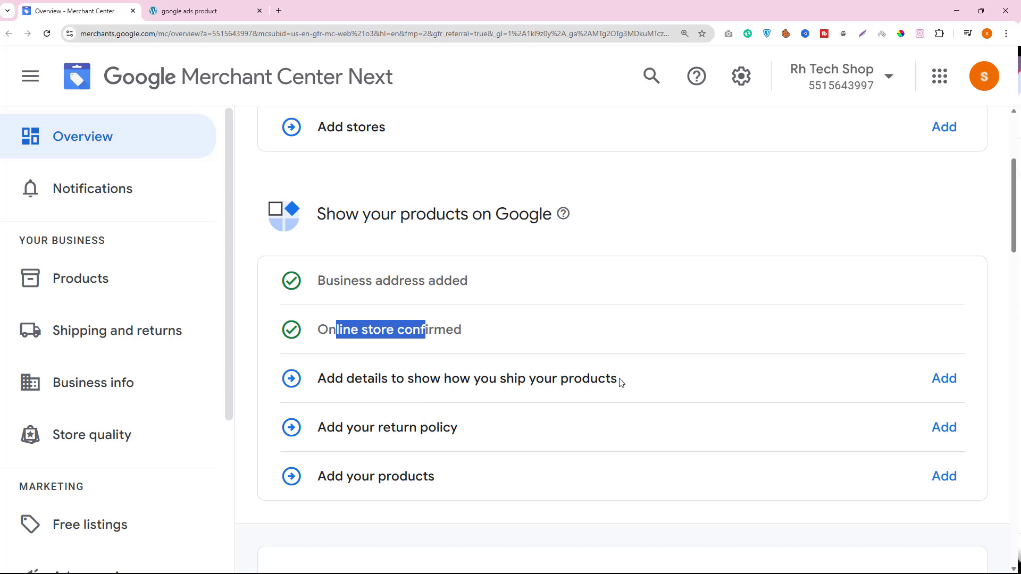
pyautogui.moveTo(620, 382); pyautogui.dragTo(321, 374)
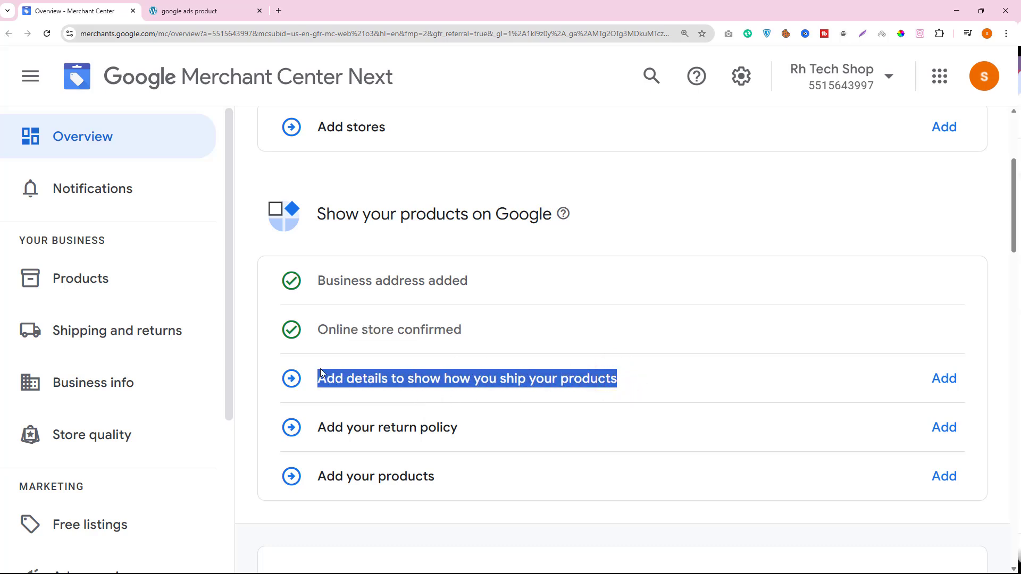
pyautogui.click(370, 374)
pyautogui.moveTo(317, 377); pyautogui.dragTo(613, 373)
# - Check the store website's footer for shipping information by opening the Shipping Details link in a new tab
pyautogui.click(187, 9)
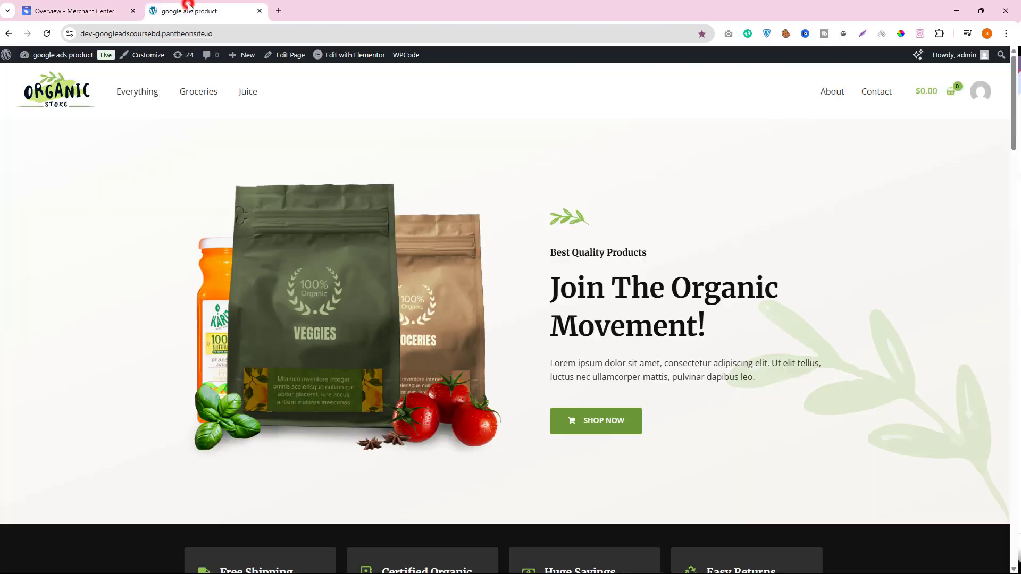
pyautogui.moveTo(1014, 126); pyautogui.dragTo(984, 525)
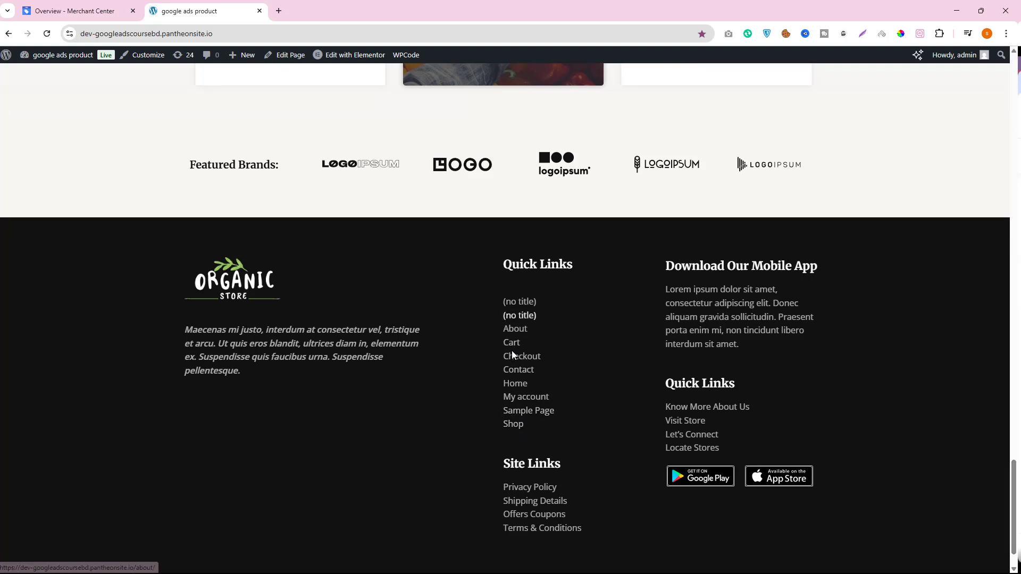
pyautogui.rightClick(525, 503)
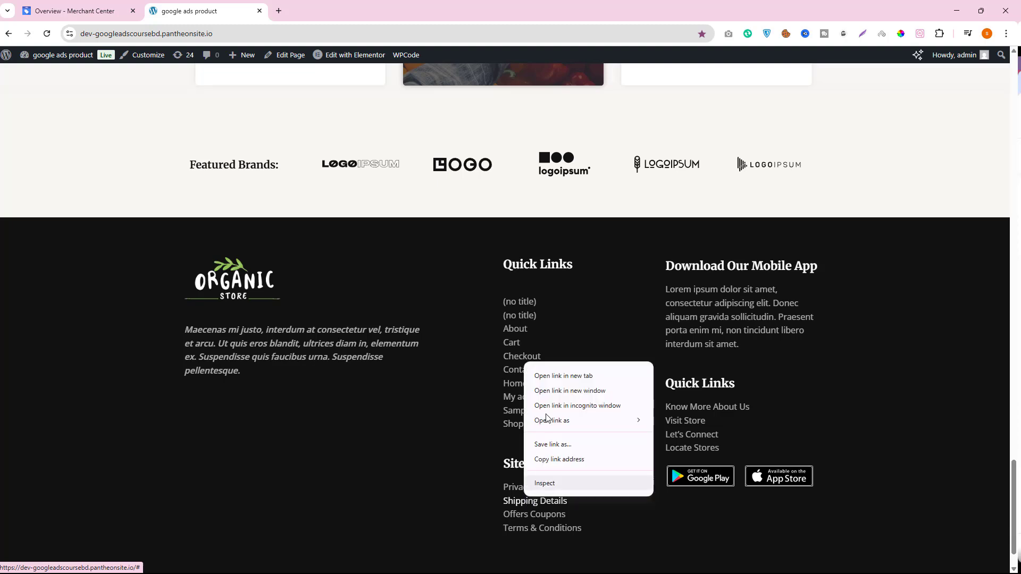
pyautogui.click(545, 375)
pyautogui.click(311, 3)
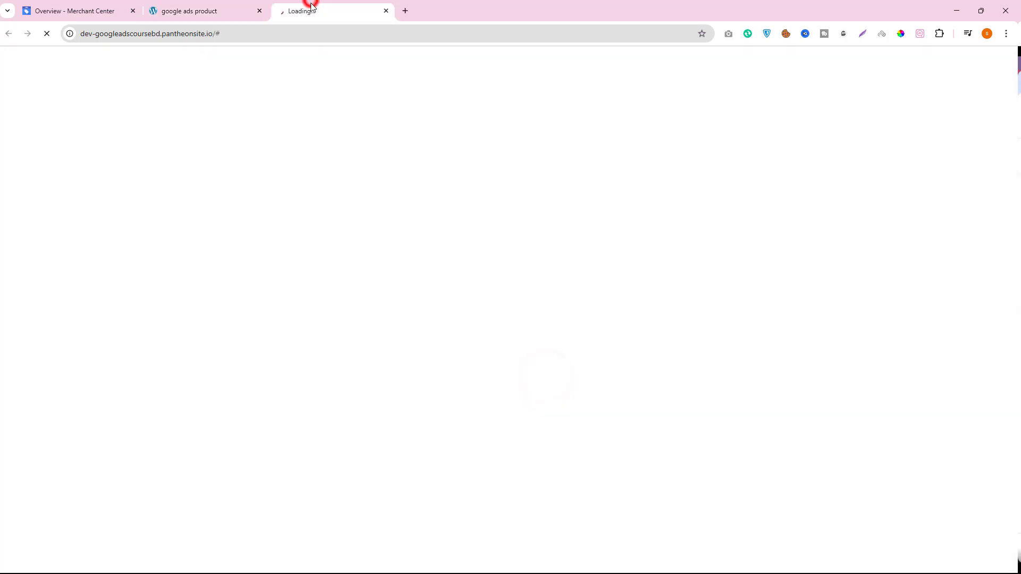
pyautogui.scroll(-14, 266, 373)
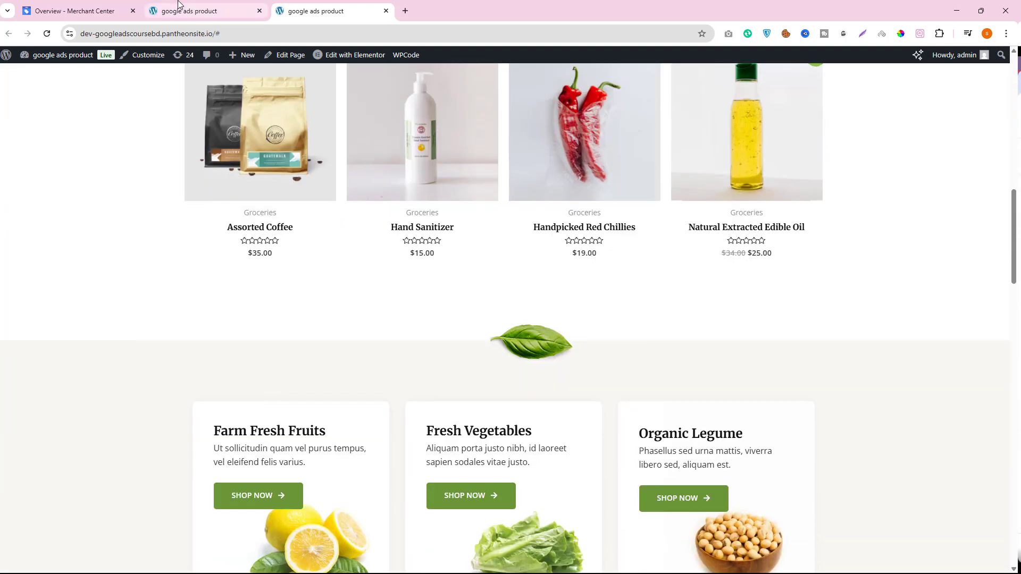
pyautogui.click(179, 4)
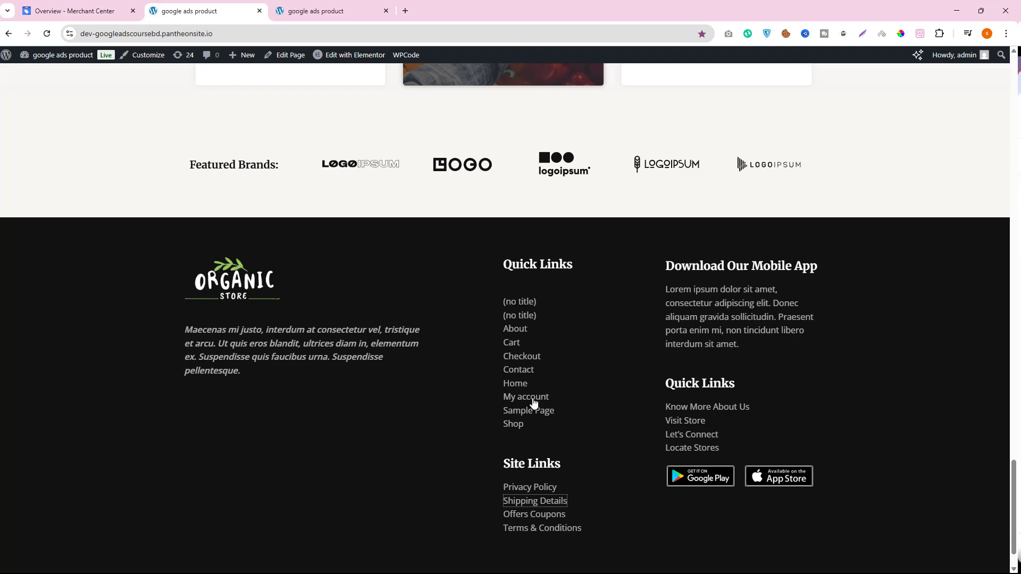
pyautogui.click(72, 11)
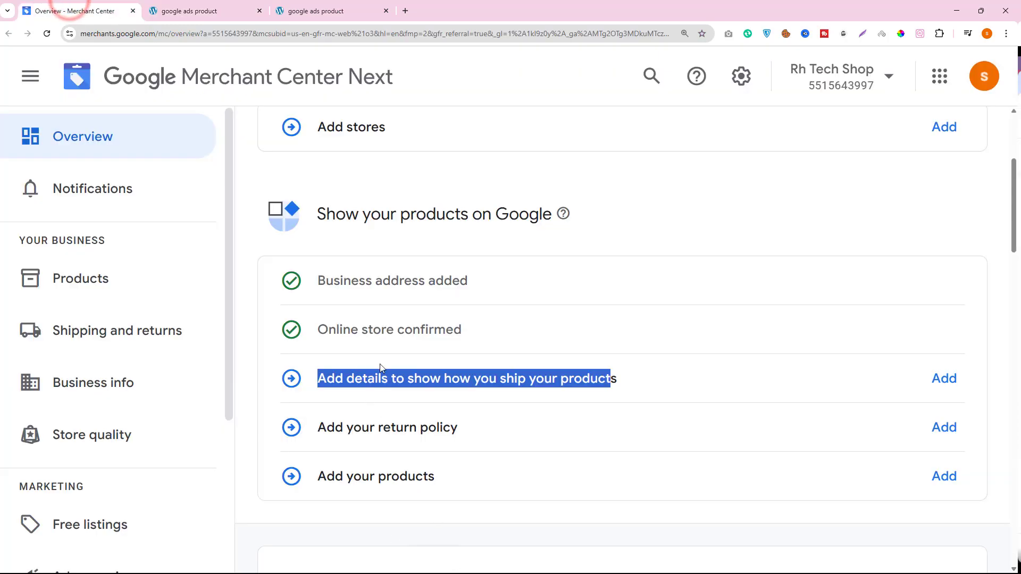
# - Search Google for "startech" in a new tab and open the Star Tech website as a reference
pyautogui.click(405, 11)
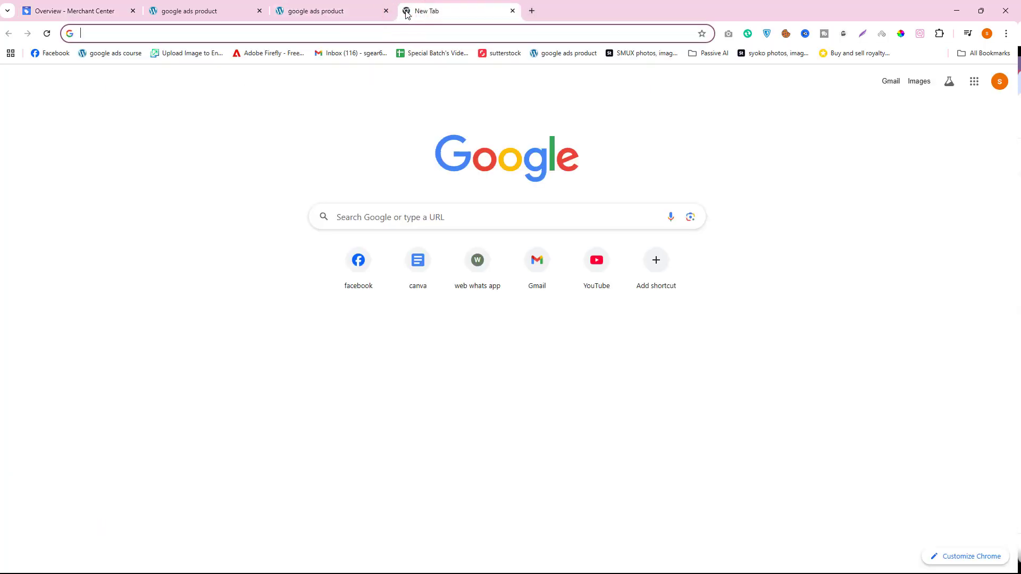
pyautogui.write('startech')
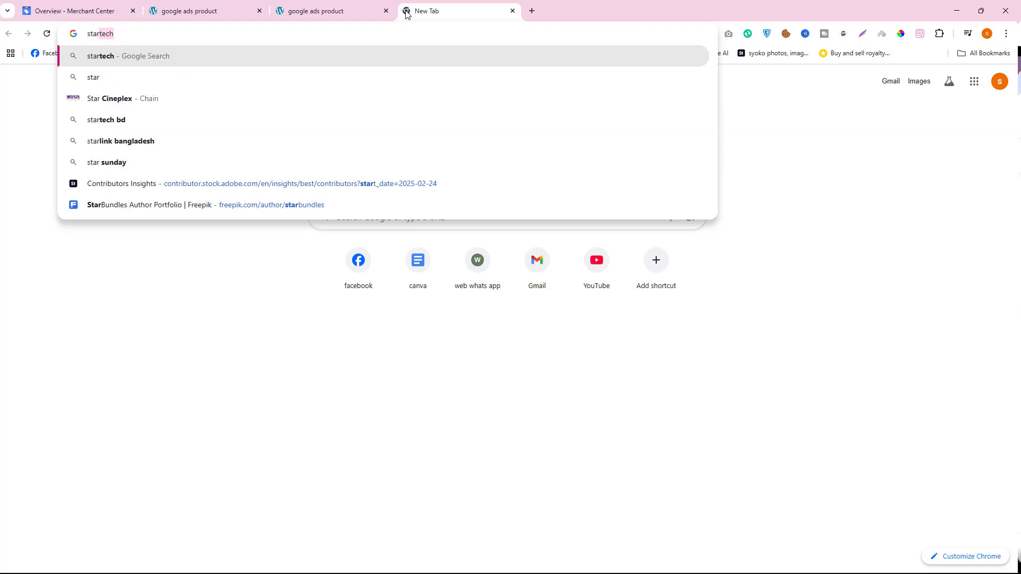
pyautogui.press('Return')
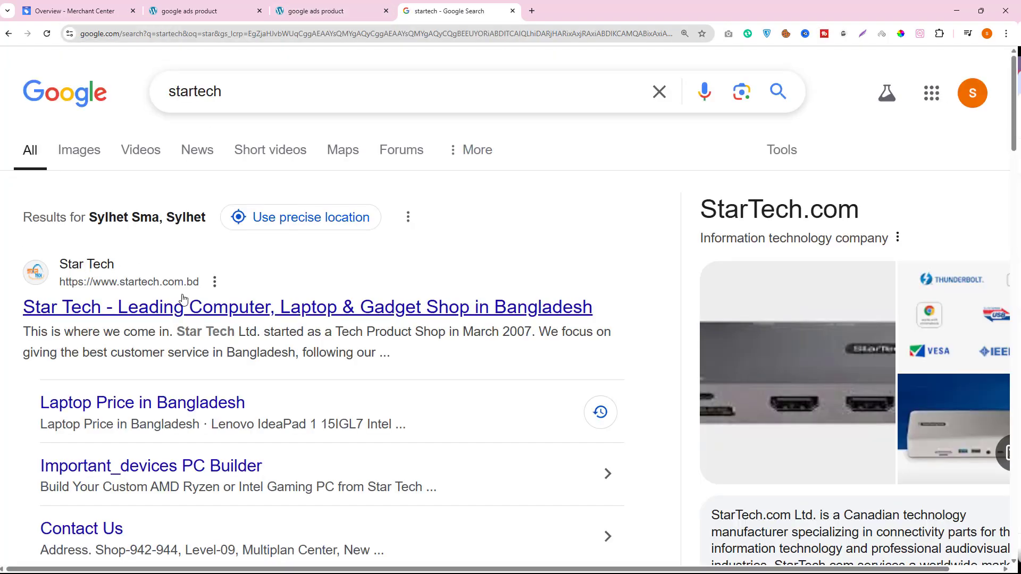
pyautogui.click(183, 309)
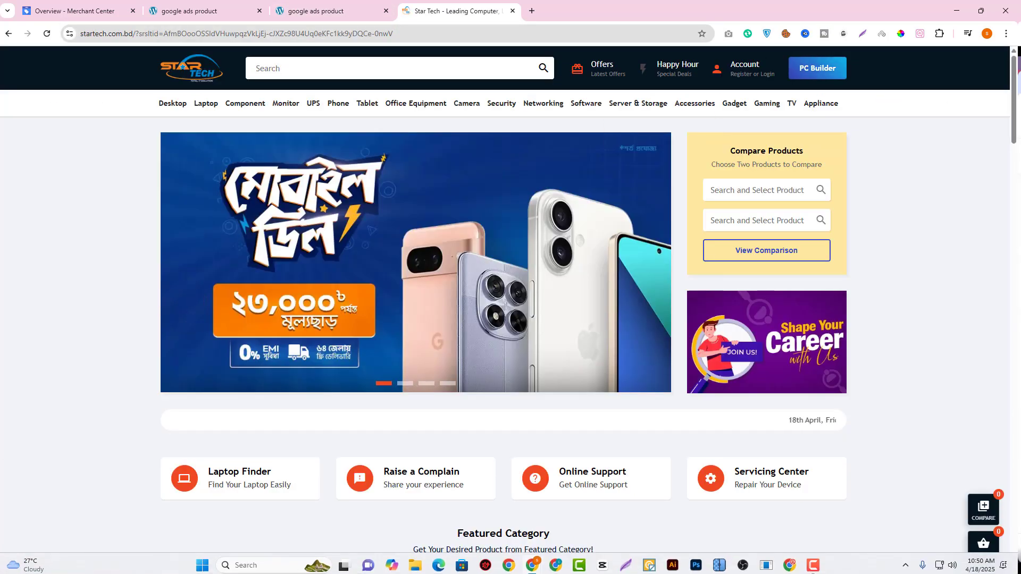
# - Open Star Tech's Refund and Return Policy and Online Delivery footer links in new browser tabs
pyautogui.moveTo(1016, 103); pyautogui.dragTo(992, 433)
pyautogui.scroll(-15, 542, 524)
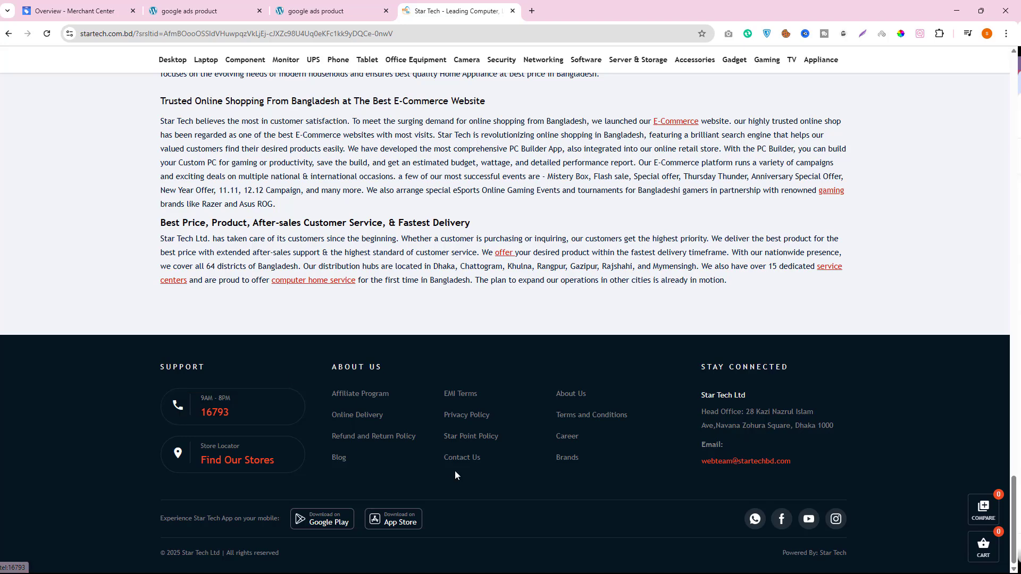
pyautogui.rightClick(358, 437)
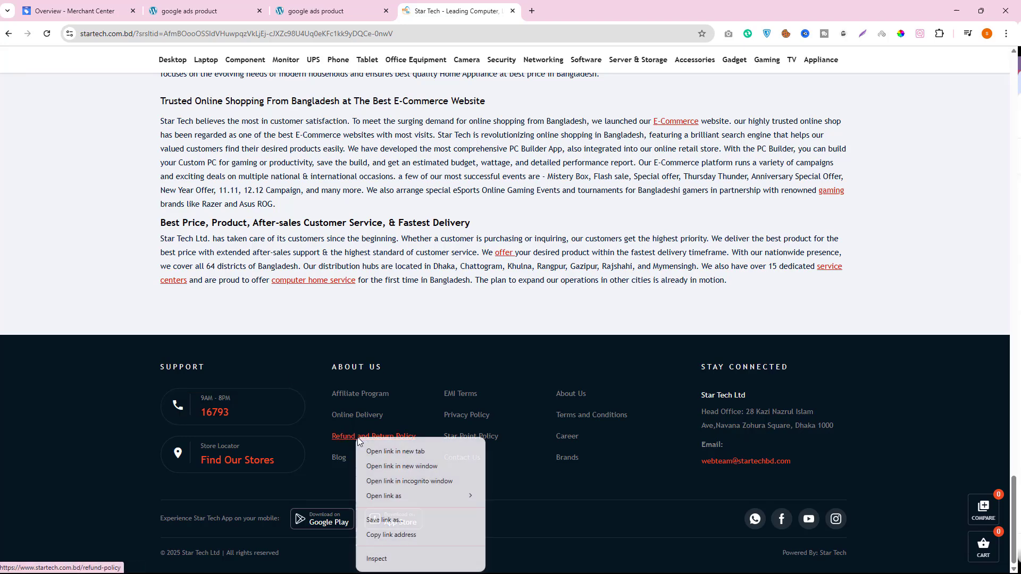
pyautogui.click(381, 452)
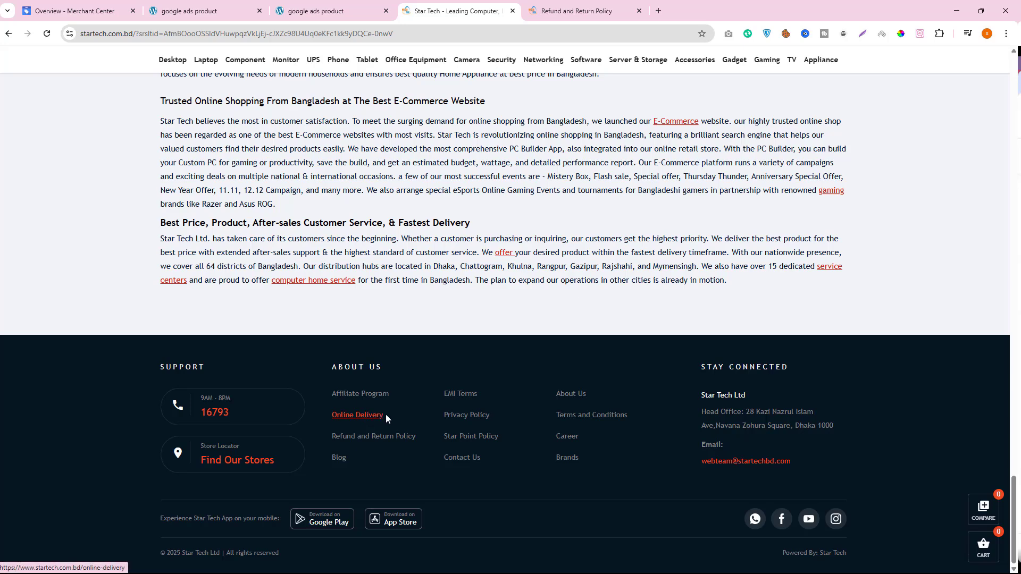
pyautogui.moveTo(385, 413); pyautogui.dragTo(337, 415)
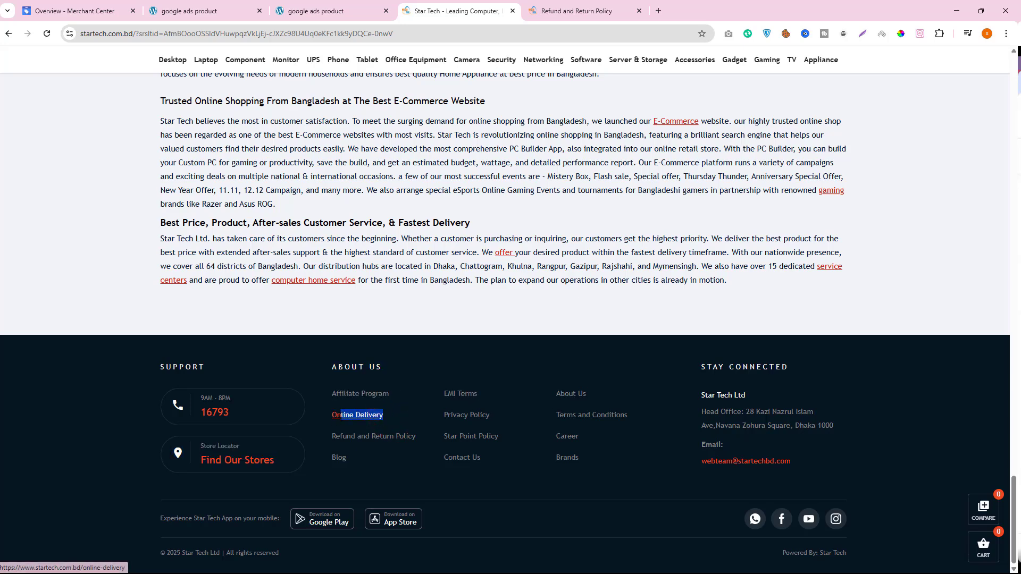
pyautogui.rightClick(368, 411)
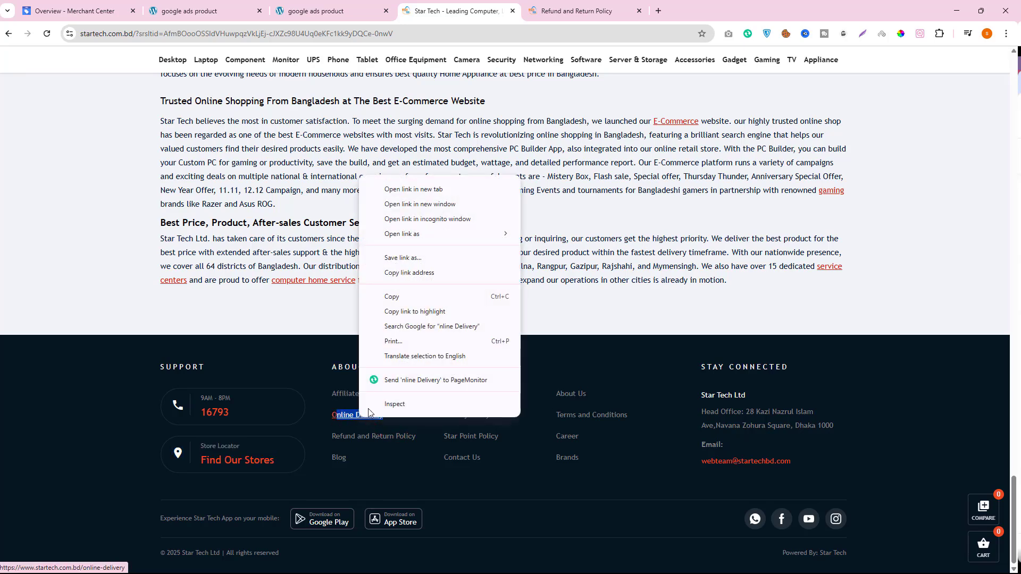
pyautogui.click(415, 189)
# - Dismiss the promotional popup on Star Tech's Refund and Return Policy page and review the policy text
pyautogui.click(611, 10)
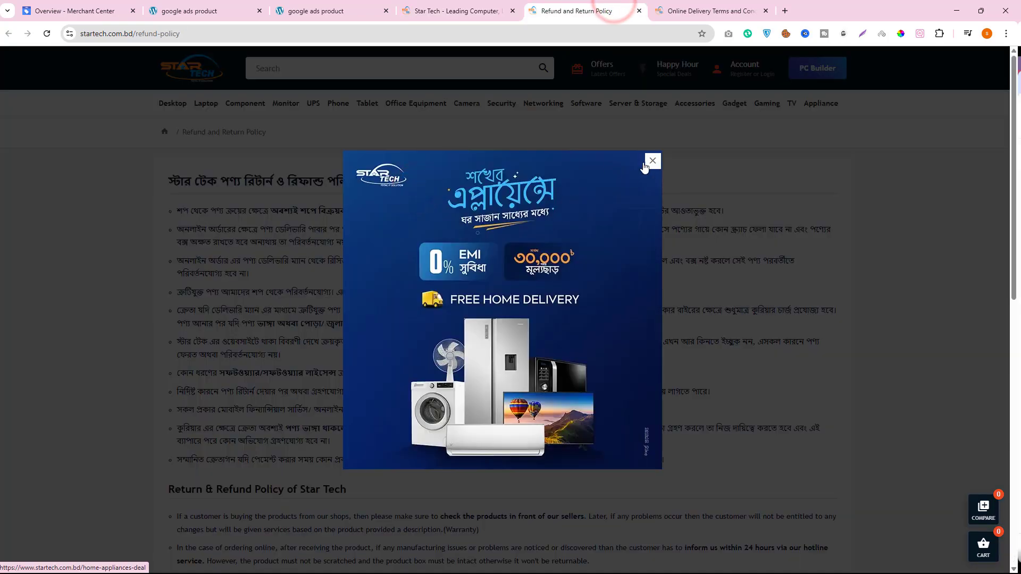
pyautogui.click(653, 161)
pyautogui.scroll(-5, 649, 165)
pyautogui.scroll(-3, 232, 262)
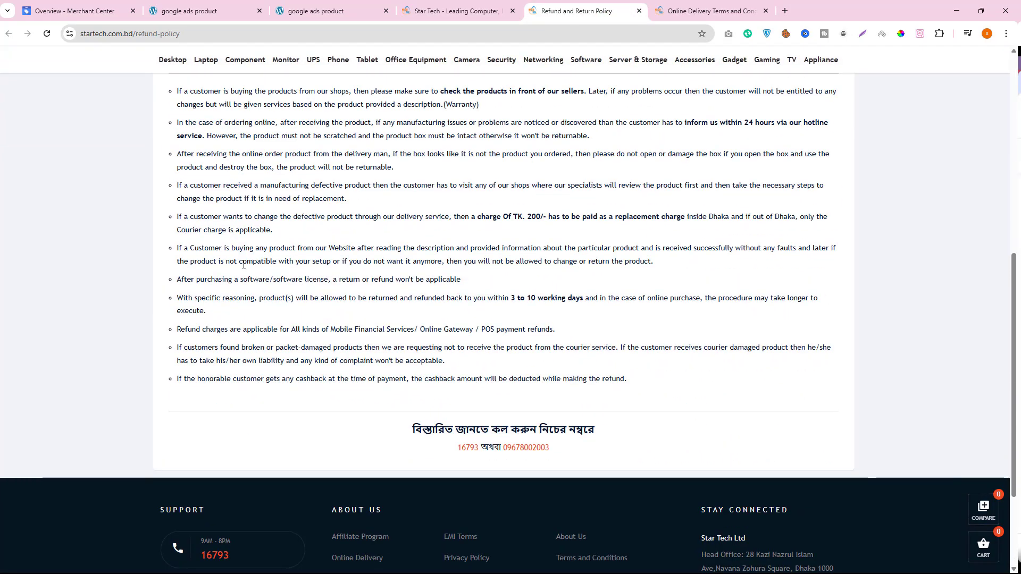
pyautogui.scroll(3, 233, 262)
pyautogui.moveTo(168, 219); pyautogui.dragTo(317, 216)
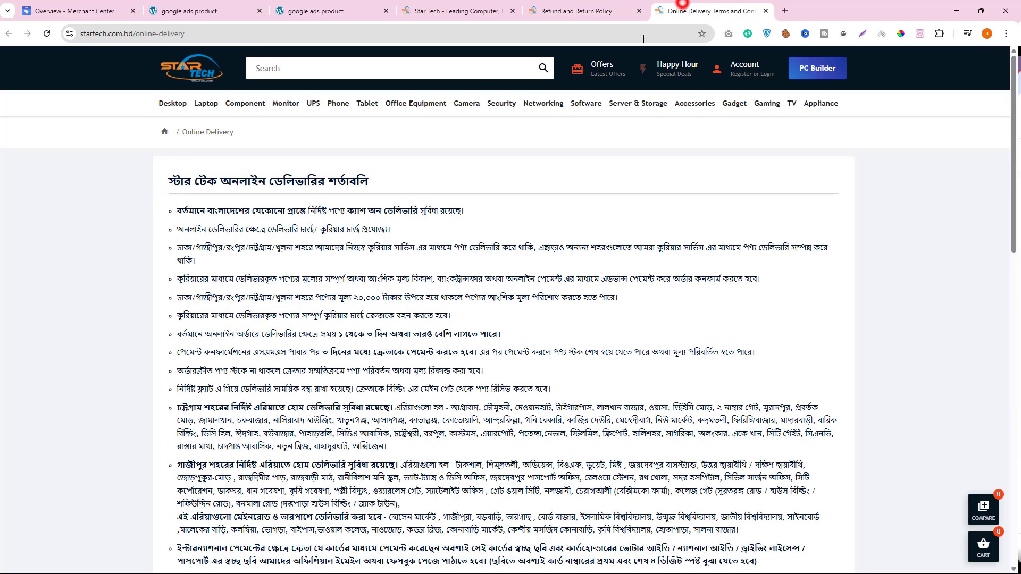
# - Review the delivery terms on Star Tech's Online Delivery page
pyautogui.click(681, 10)
pyautogui.scroll(-15, 309, 292)
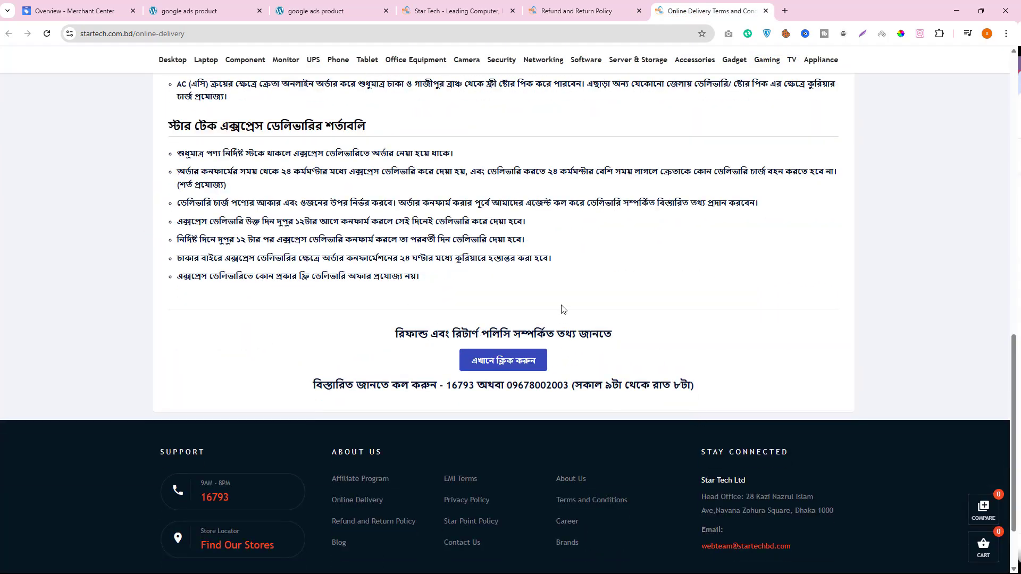
pyautogui.scroll(12, 560, 308)
pyautogui.scroll(3, 558, 309)
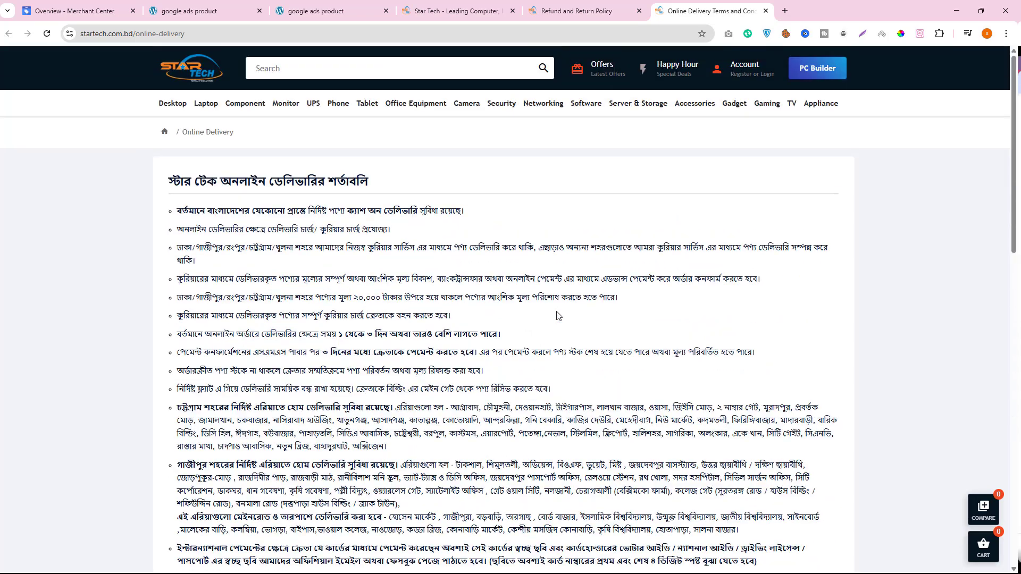
# - Switch to the store's WordPress dashboard and open the list of all pages
pyautogui.click(78, 11)
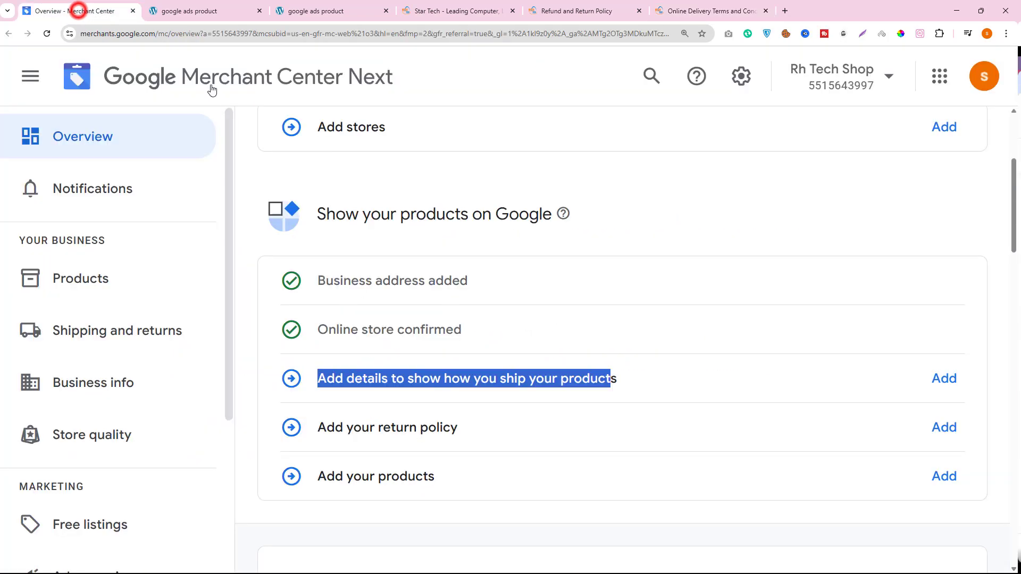
pyautogui.click(216, 7)
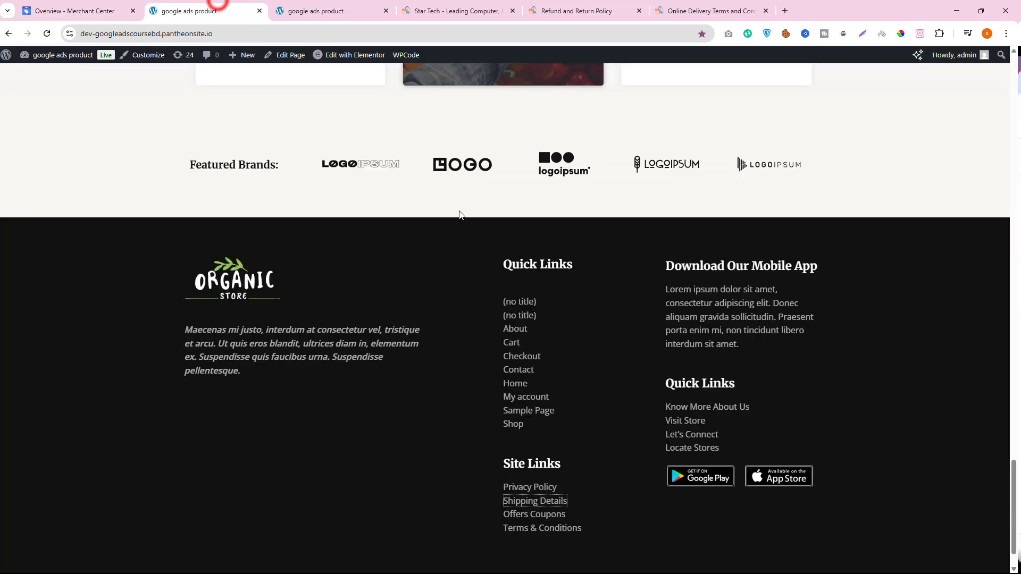
pyautogui.click(32, 71)
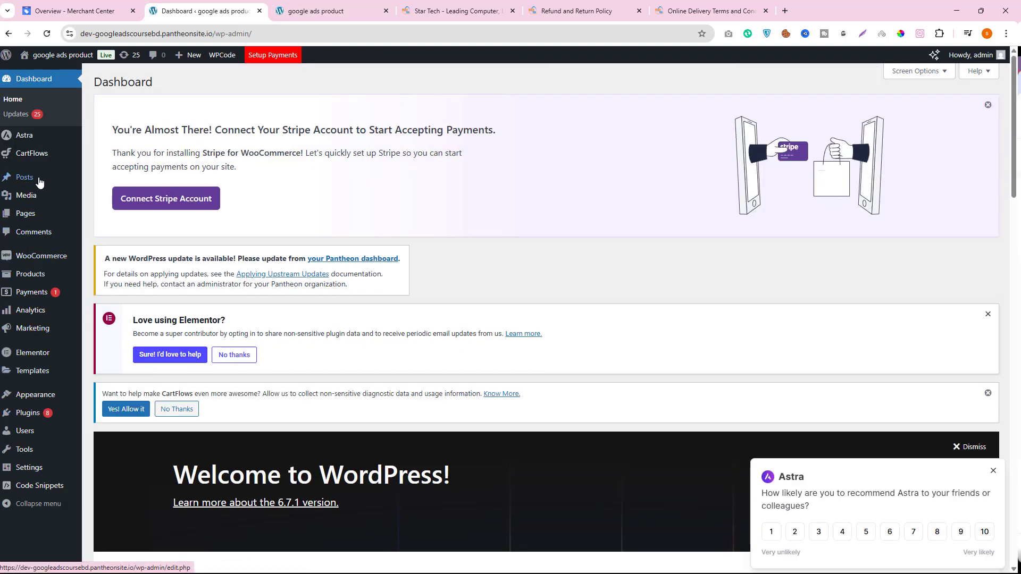
pyautogui.moveTo(32, 216)
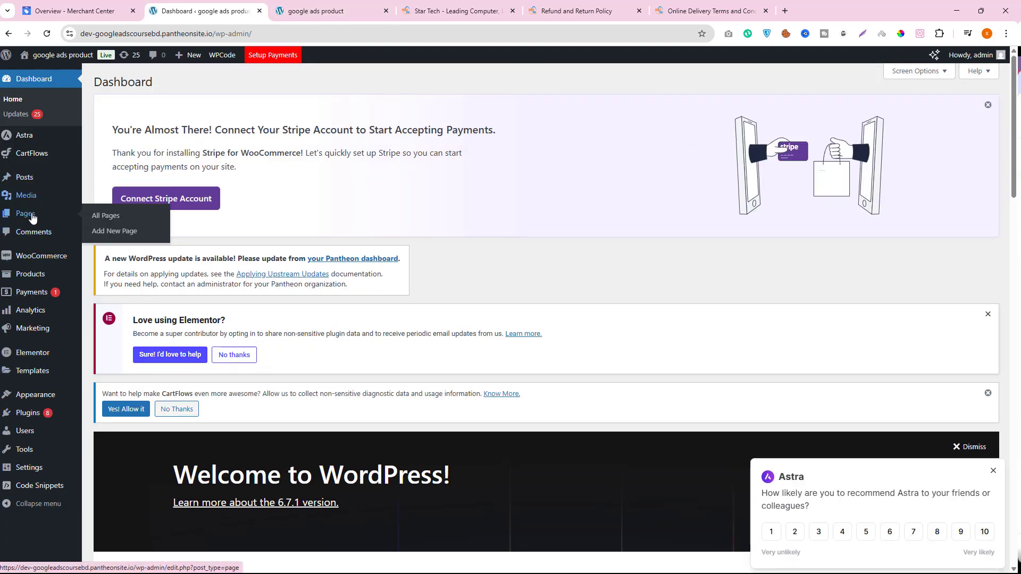
pyautogui.click(101, 216)
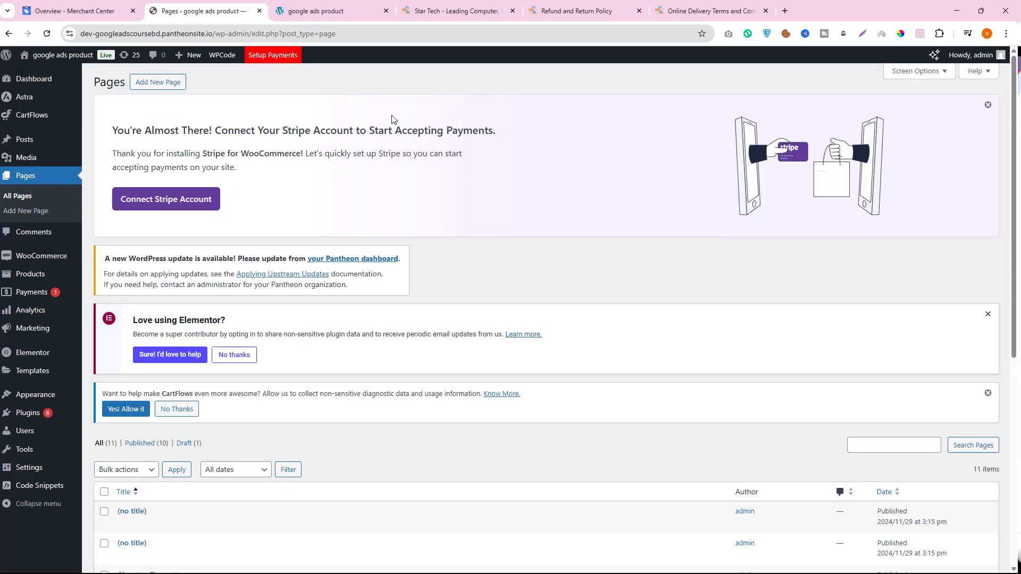
# - Compare the Merchant Center checklist with the store's page list, looking for shipping and return policy pages
pyautogui.click(48, 10)
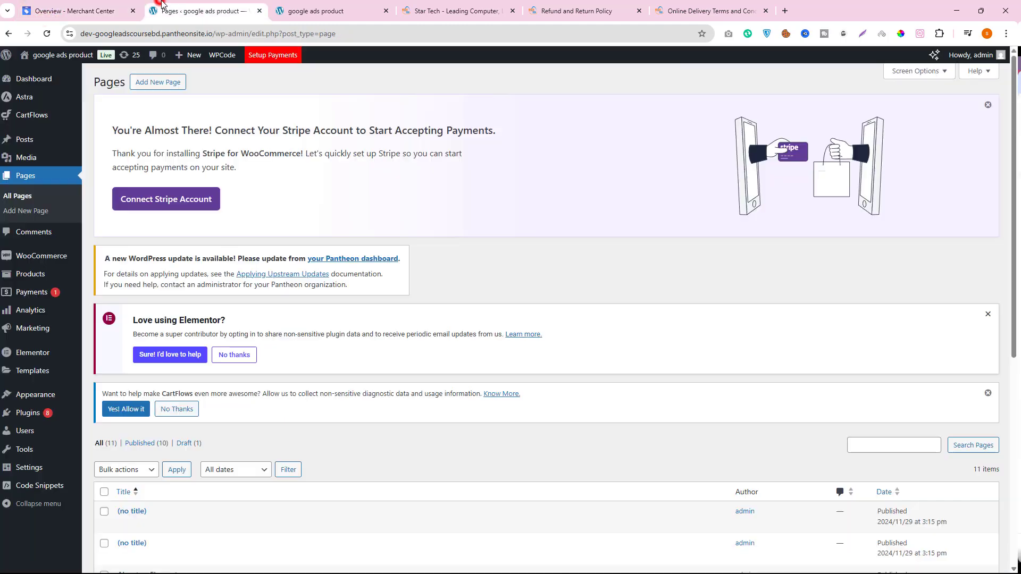
pyautogui.click(165, 11)
pyautogui.scroll(-5, 312, 357)
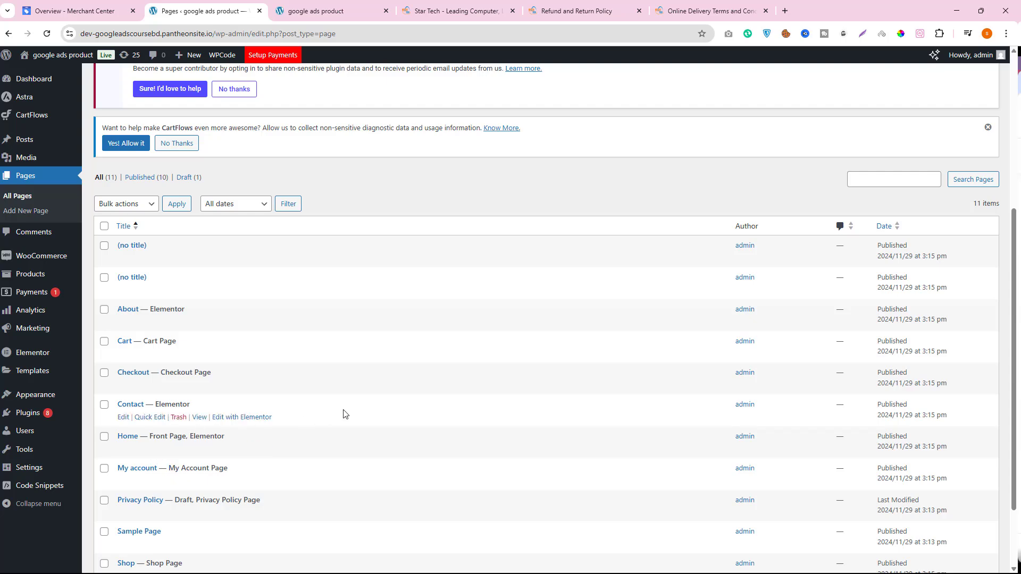
# - Look through the store's existing pages and start a new page in WordPress
pyautogui.scroll(-2, 343, 430)
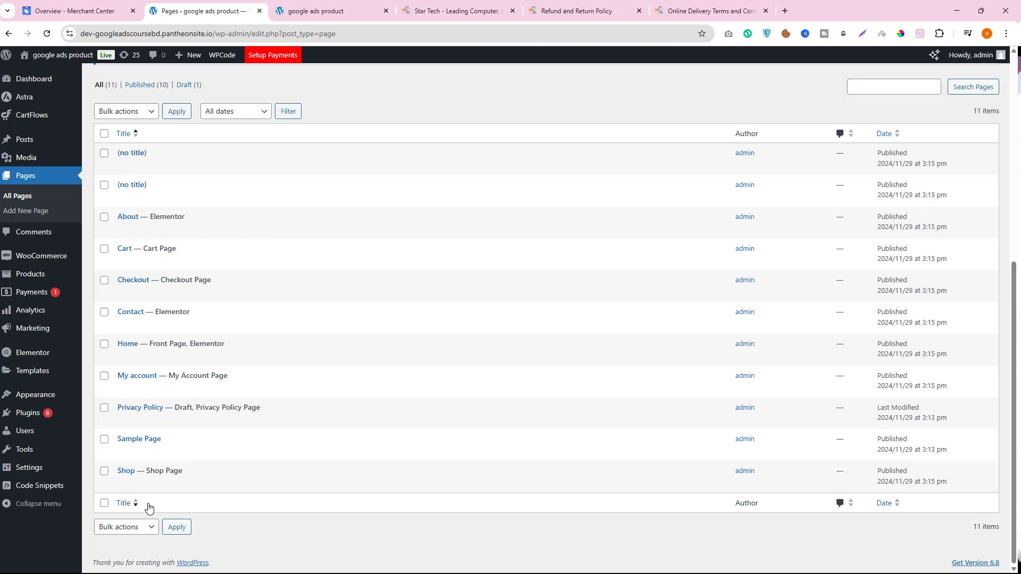
pyautogui.scroll(7, 137, 478)
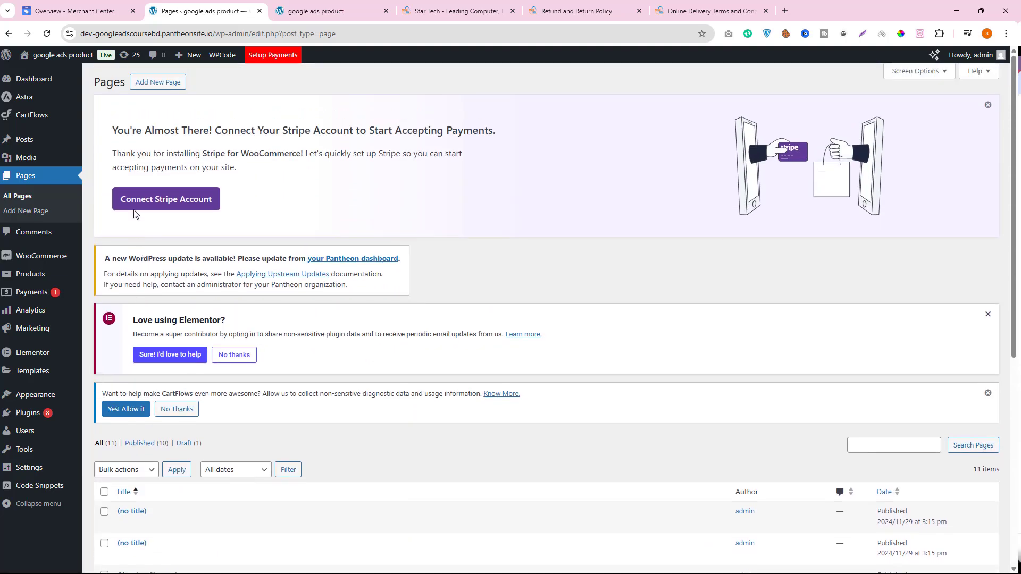
pyautogui.click(157, 83)
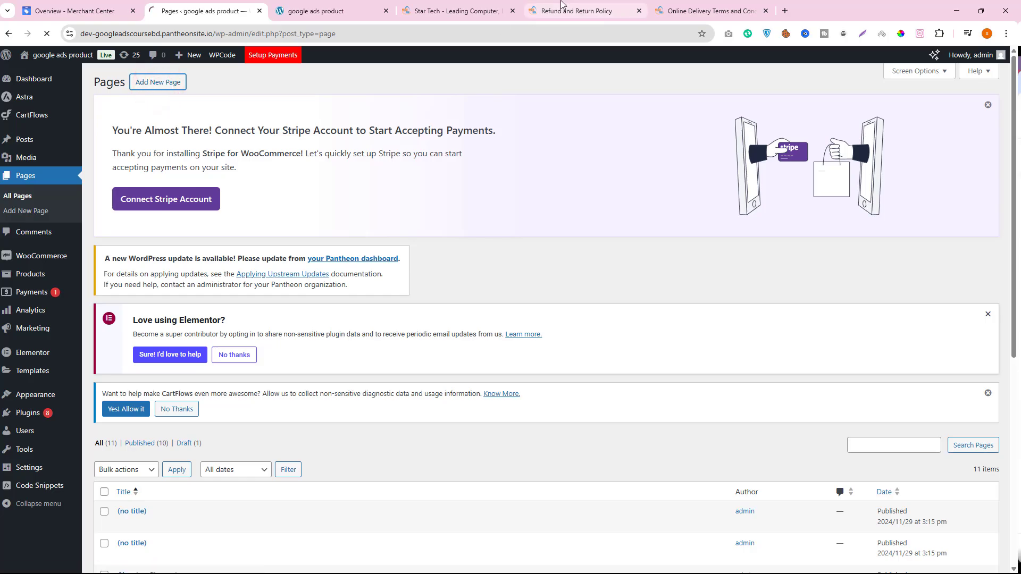
# - Copy the heading text "Return & Refund Policy" from Star Tech's Refund and Return Policy page
pyautogui.click(446, 11)
pyautogui.scroll(20, 471, 312)
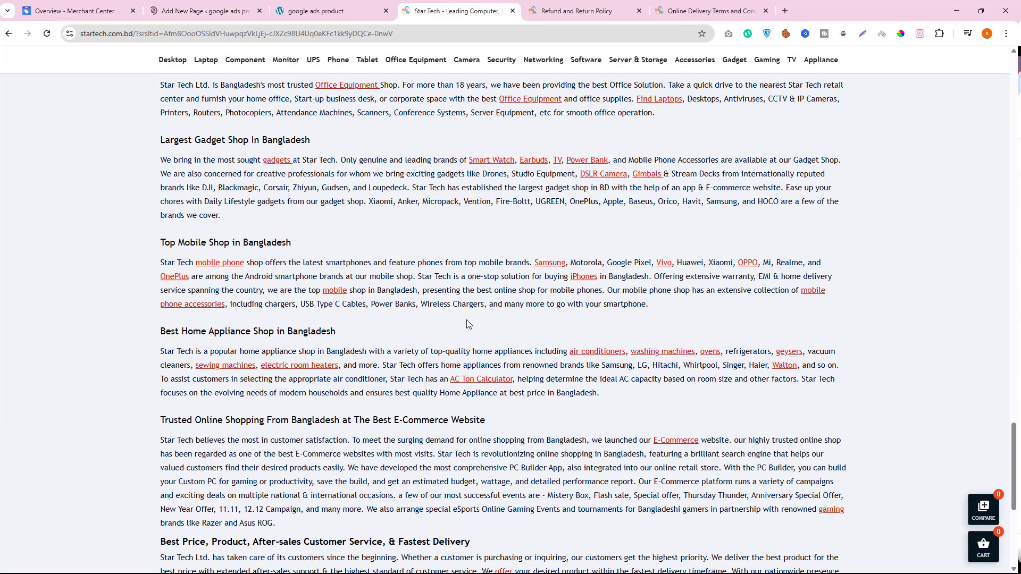
pyautogui.scroll(4, 471, 338)
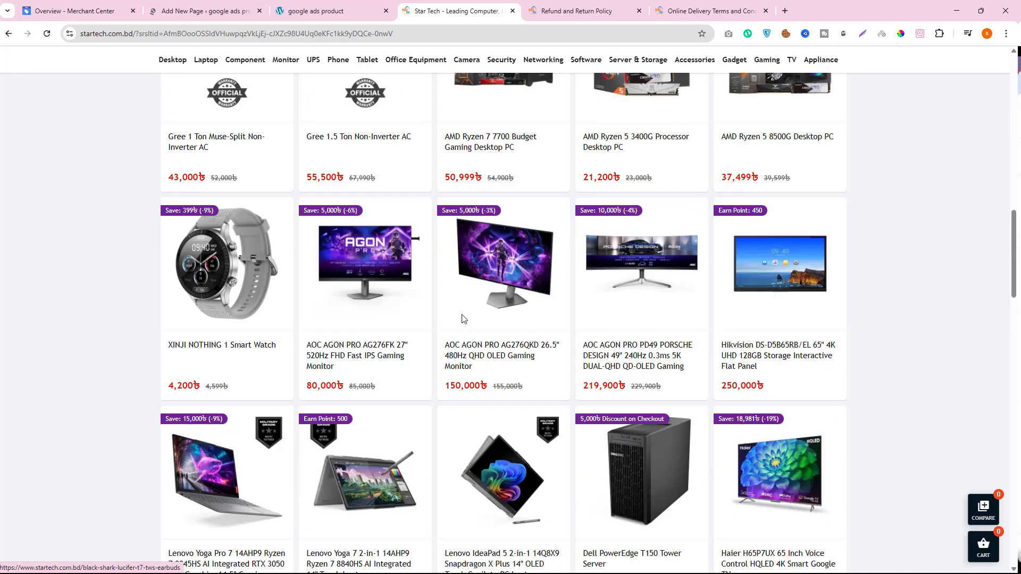
pyautogui.hotkey('ctrl', 'Tab')
pyautogui.moveTo(167, 224); pyautogui.dragTo(284, 224)
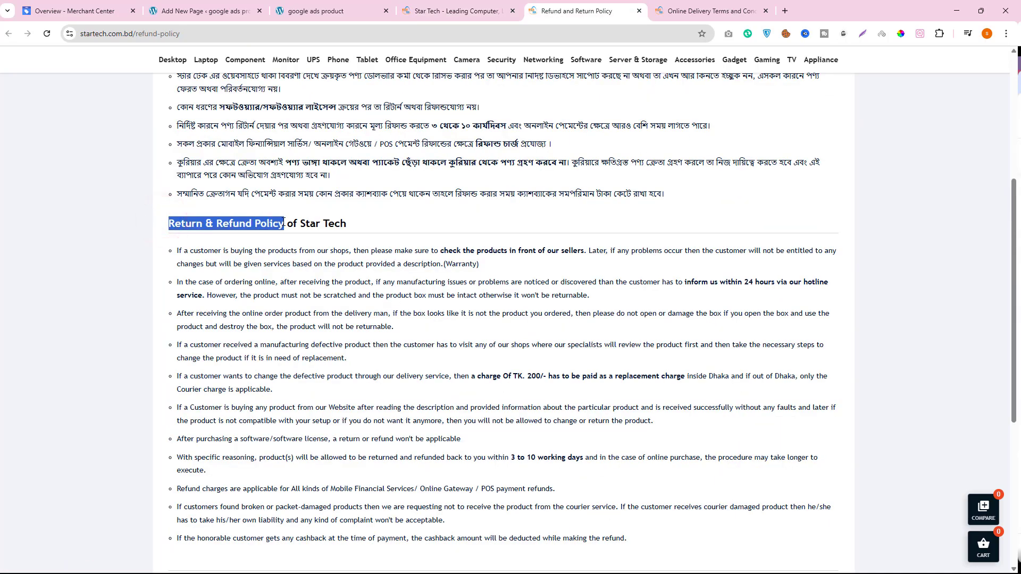
pyautogui.rightClick(272, 223)
pyautogui.click(292, 235)
# - Dismiss the block editor's welcome guide and title the new WordPress page "Return & Refund Policy"
pyautogui.click(203, 10)
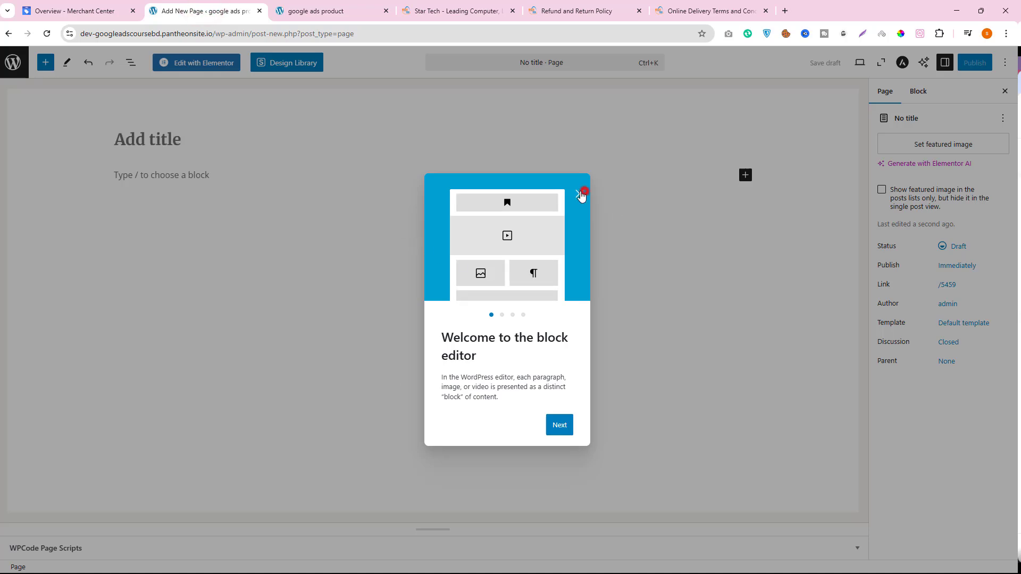
pyautogui.click(579, 193)
pyautogui.rightClick(139, 138)
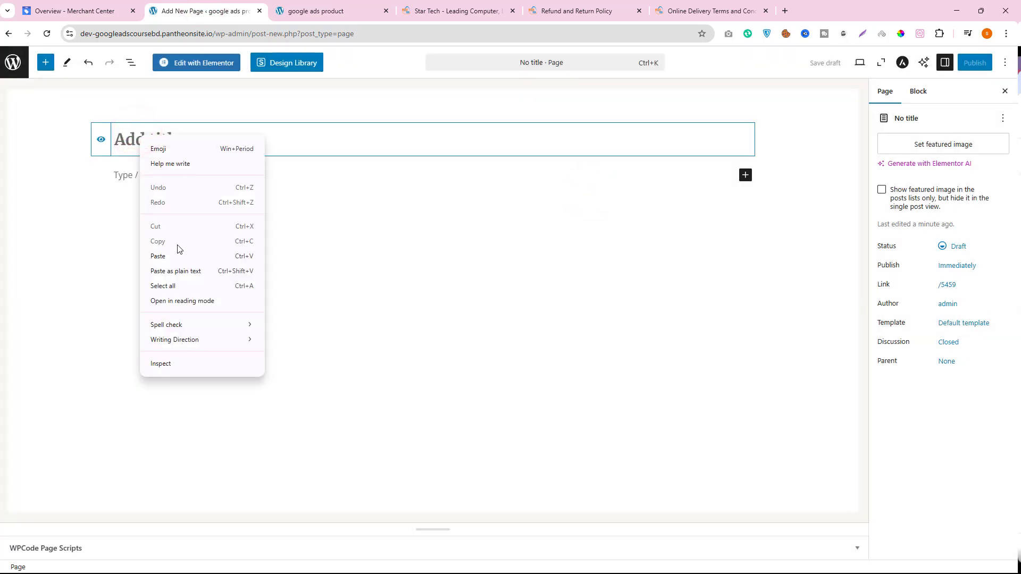
pyautogui.click(174, 256)
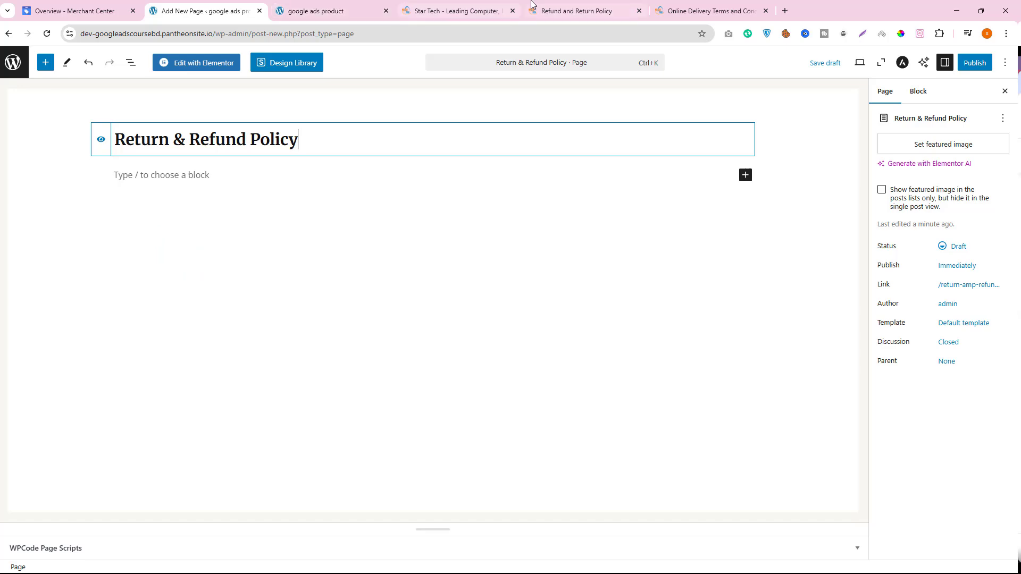
# - Copy the full English bullet list under Star Tech's Return & Refund Policy heading, leaving out the hotline line below it
pyautogui.click(590, 13)
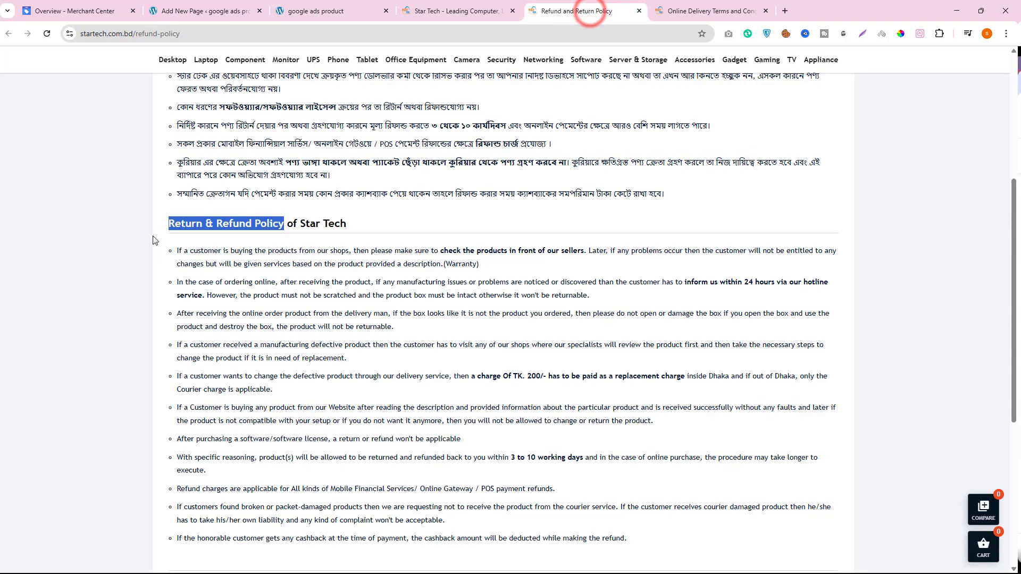
pyautogui.moveTo(178, 252); pyautogui.dragTo(597, 288)
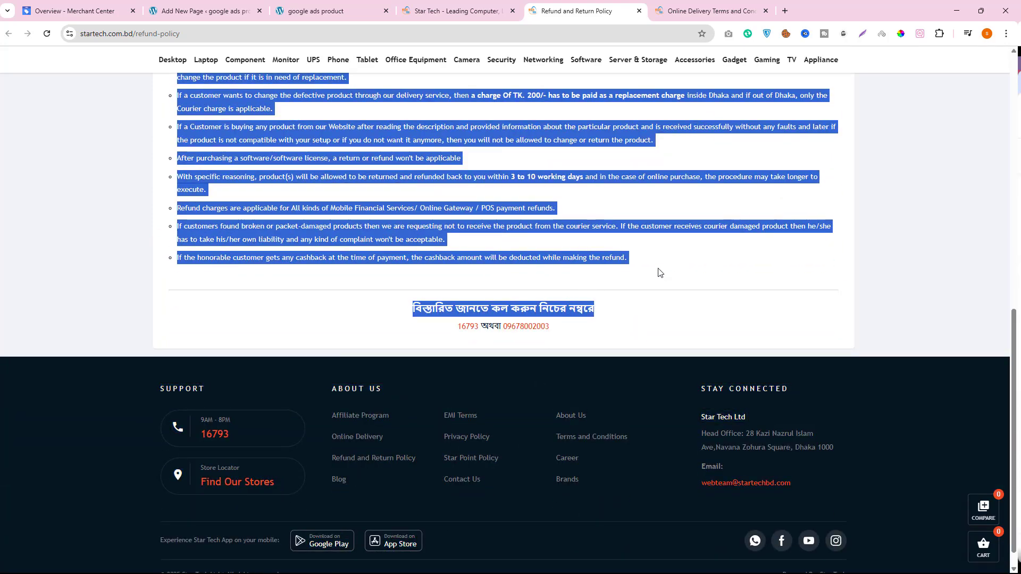
pyautogui.moveTo(659, 273); pyautogui.dragTo(644, 264)
pyautogui.rightClick(335, 219)
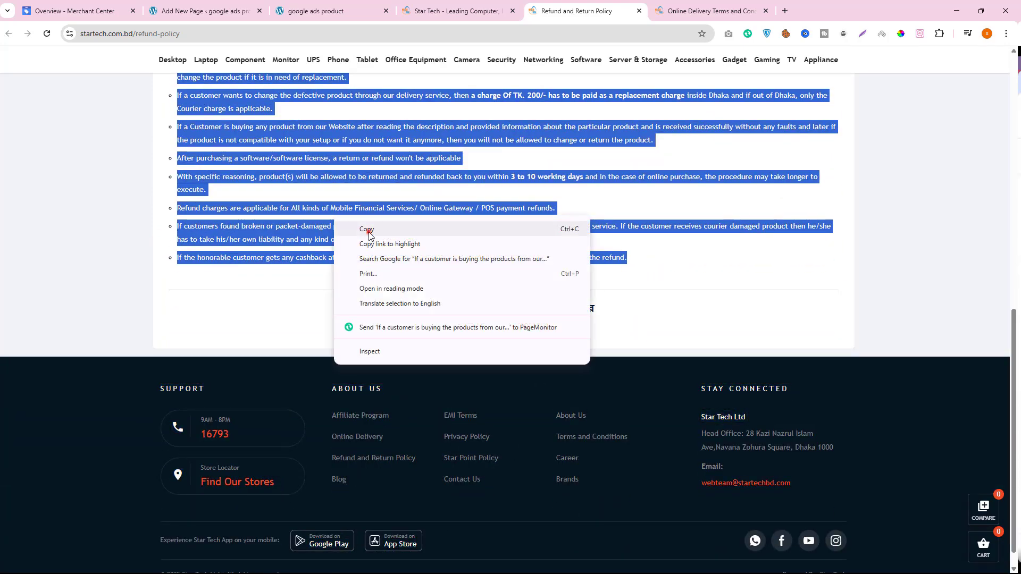
pyautogui.click(365, 228)
# - Paste the copied policy list into the body of the Return & Refund Policy page and publish the page
pyautogui.click(228, 11)
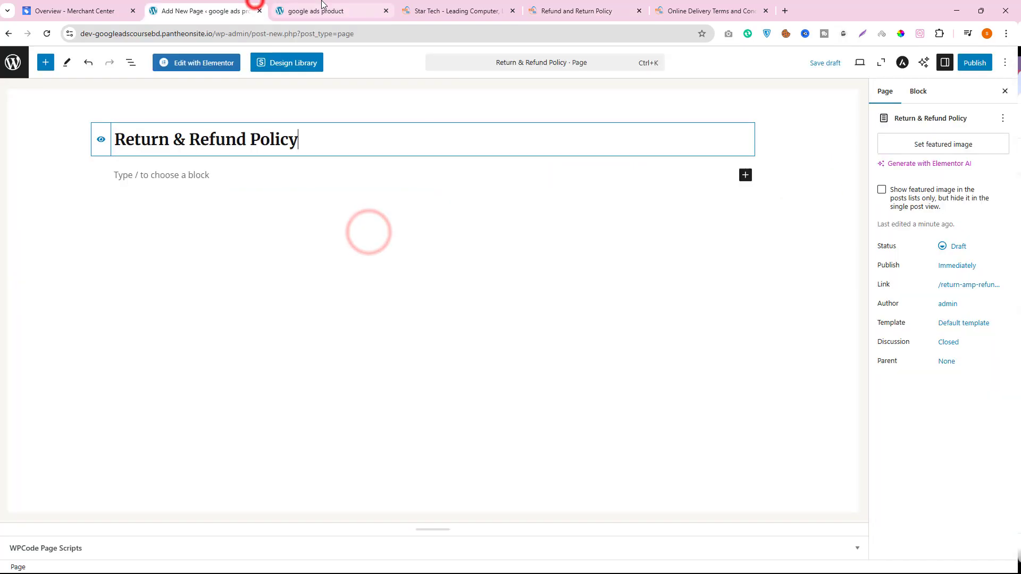
pyautogui.click(139, 175)
pyautogui.rightClick(140, 177)
pyautogui.click(184, 294)
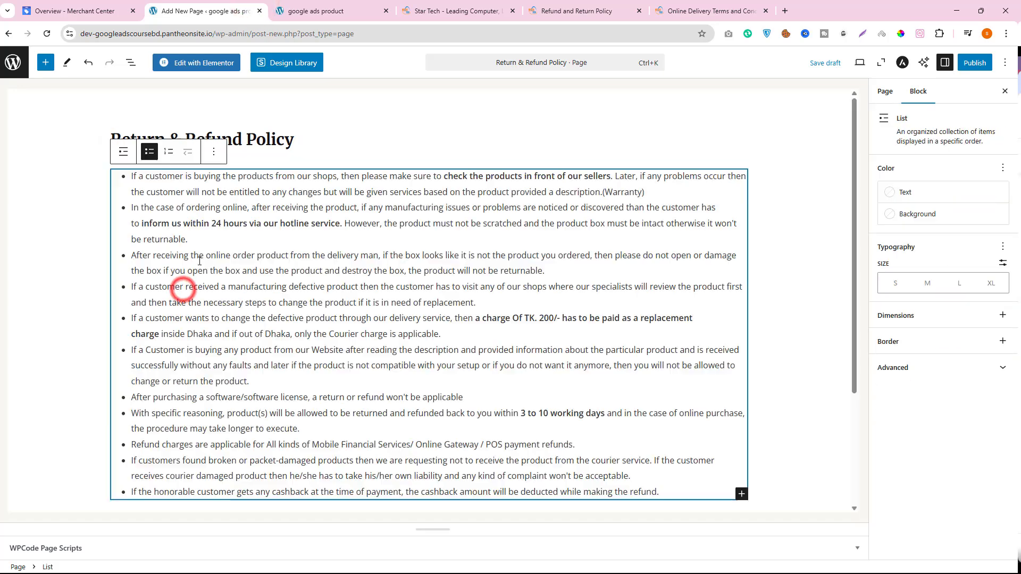
pyautogui.click(970, 70)
pyautogui.click(973, 61)
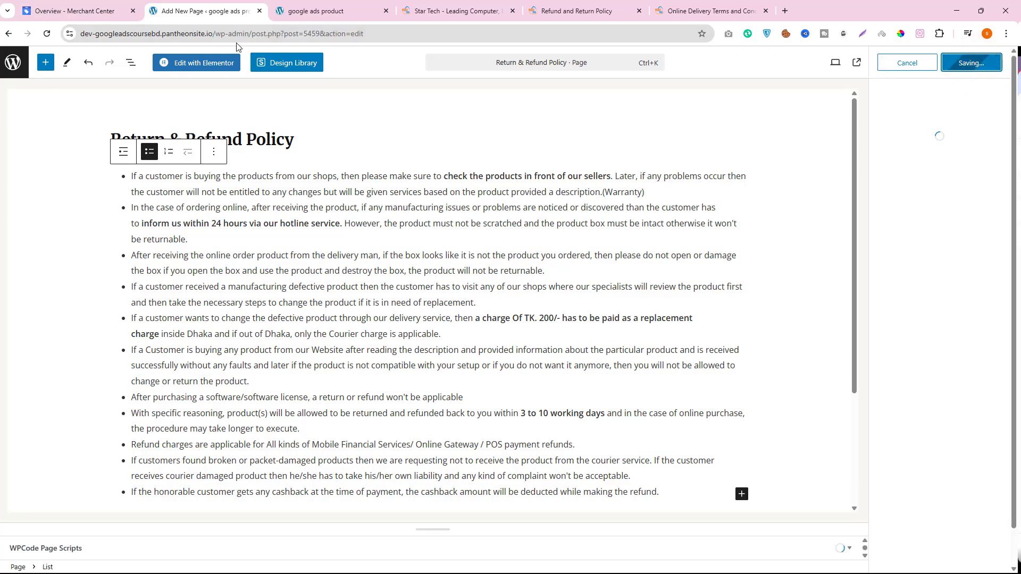
# - Open the Return & Refund Policy link from the store's footer in a new tab and review the published page
pyautogui.click(309, 9)
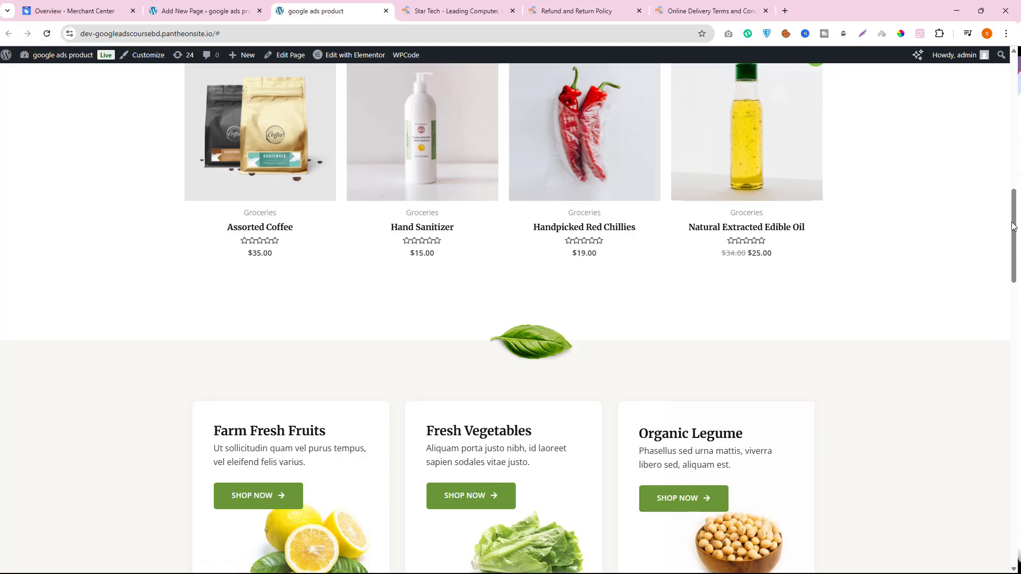
pyautogui.scroll(-20, 1011, 226)
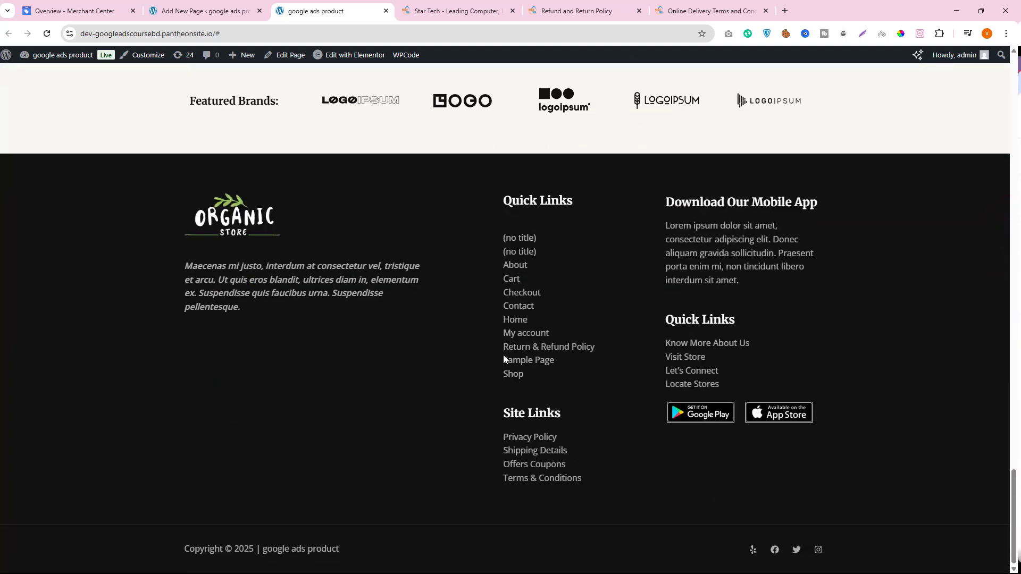
pyautogui.rightClick(535, 351)
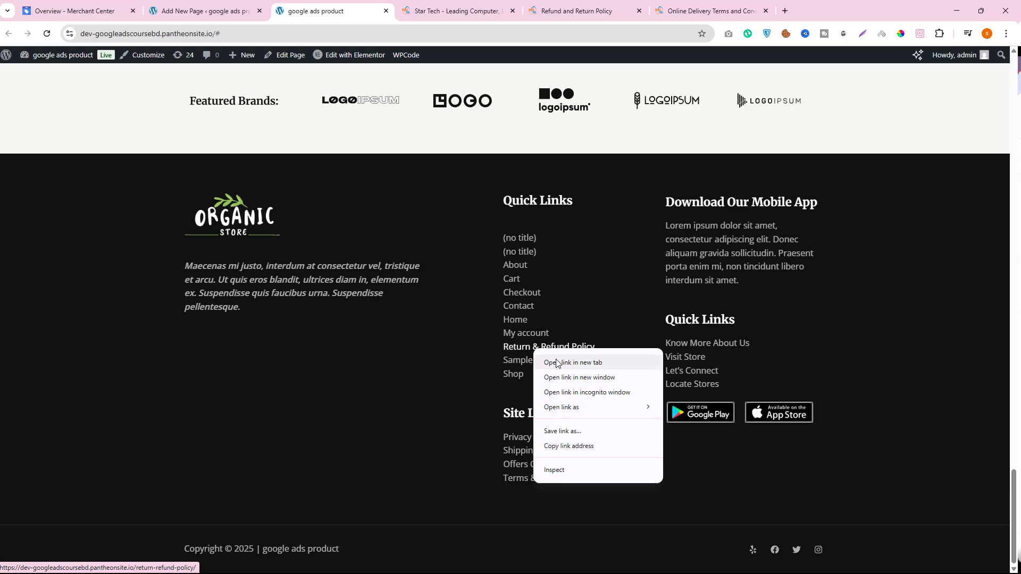
pyautogui.click(558, 360)
pyautogui.click(451, 4)
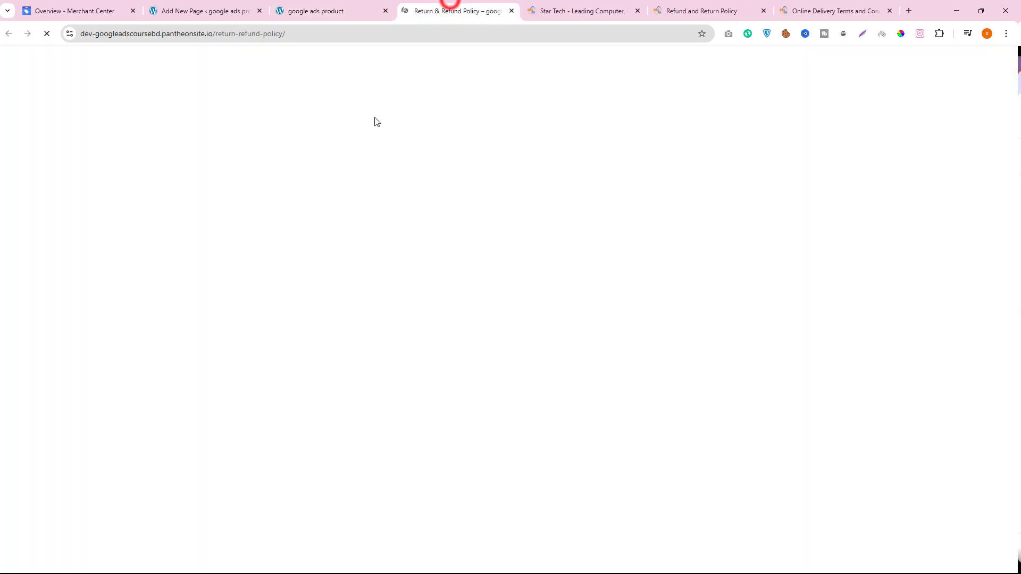
pyautogui.scroll(-3, 359, 319)
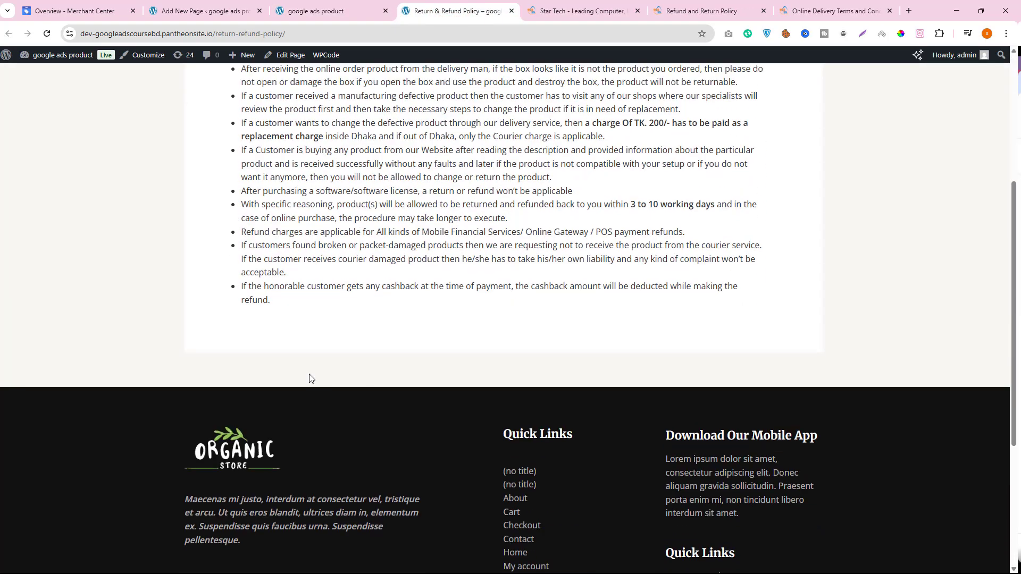
pyautogui.scroll(4, 310, 379)
pyautogui.scroll(-2, 579, 341)
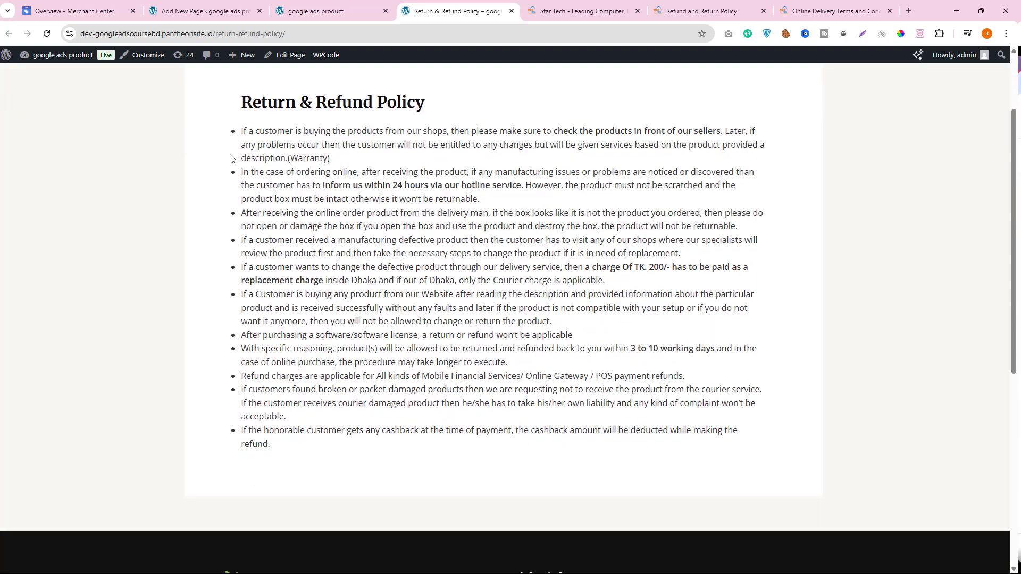
pyautogui.scroll(2, 383, 189)
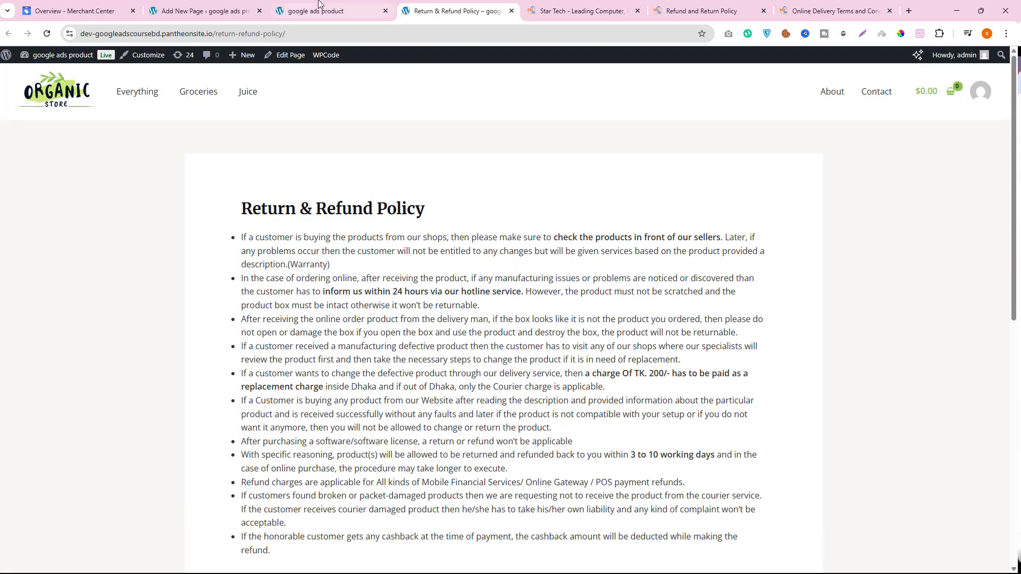
# - Return to the WordPress page list and start another new page, ready for its title
pyautogui.click(310, 12)
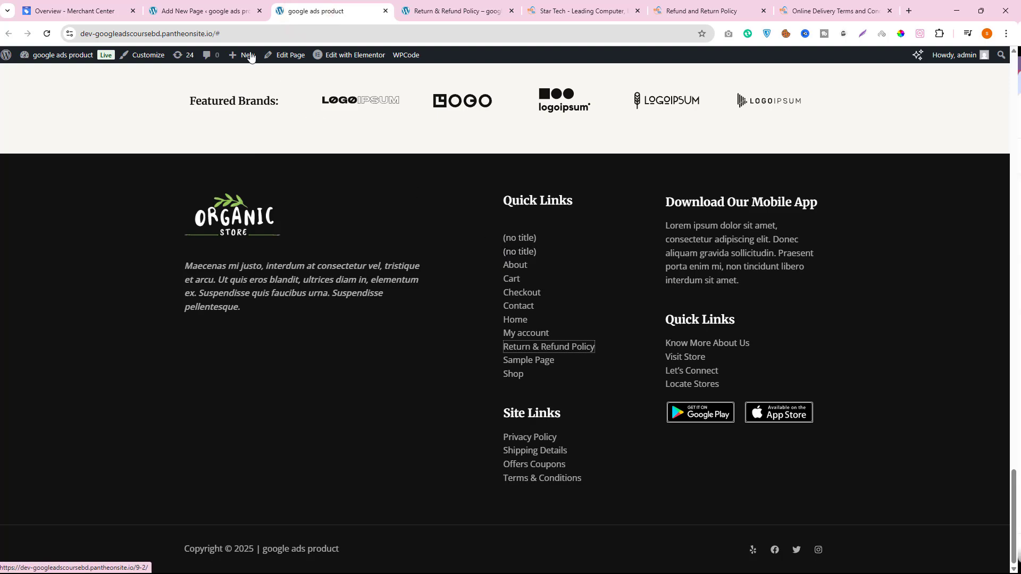
pyautogui.click(198, 4)
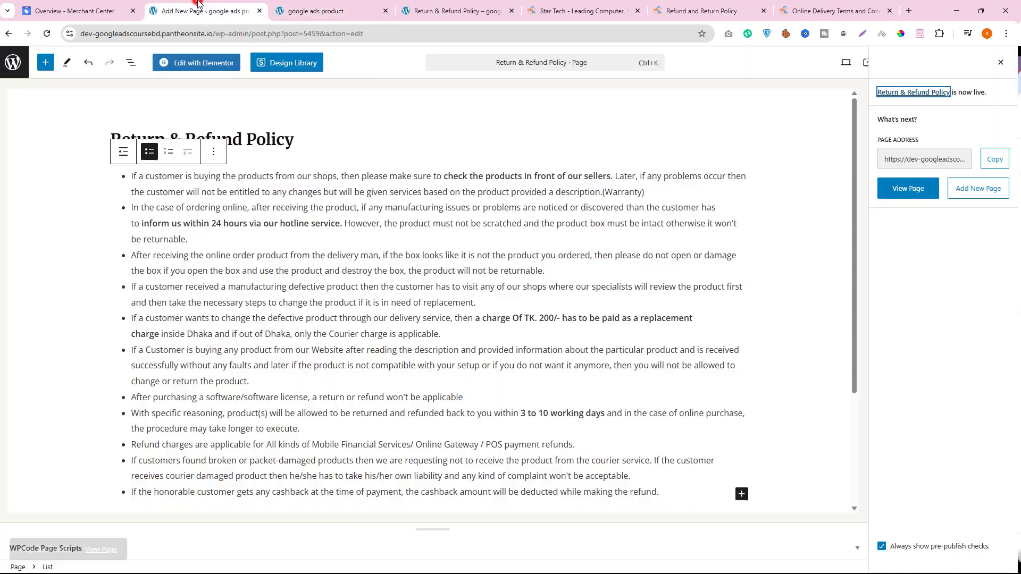
pyautogui.click(74, 10)
pyautogui.click(166, 11)
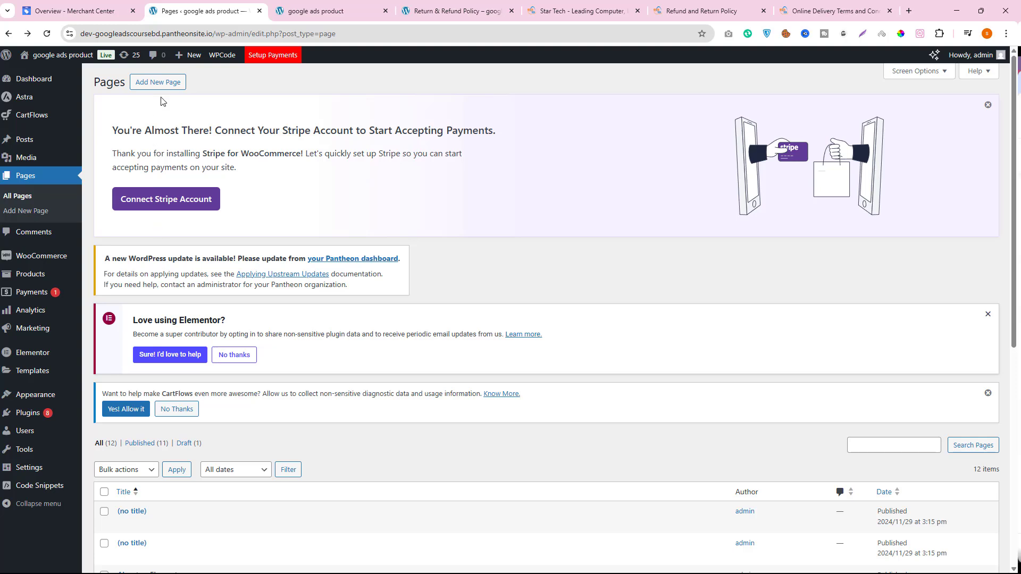
pyautogui.click(159, 82)
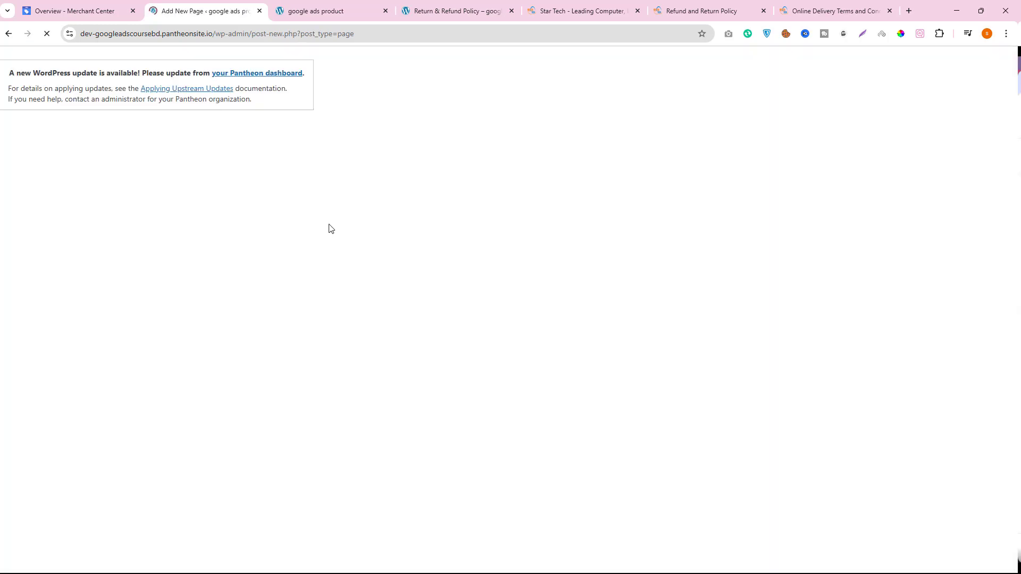
pyautogui.click(150, 143)
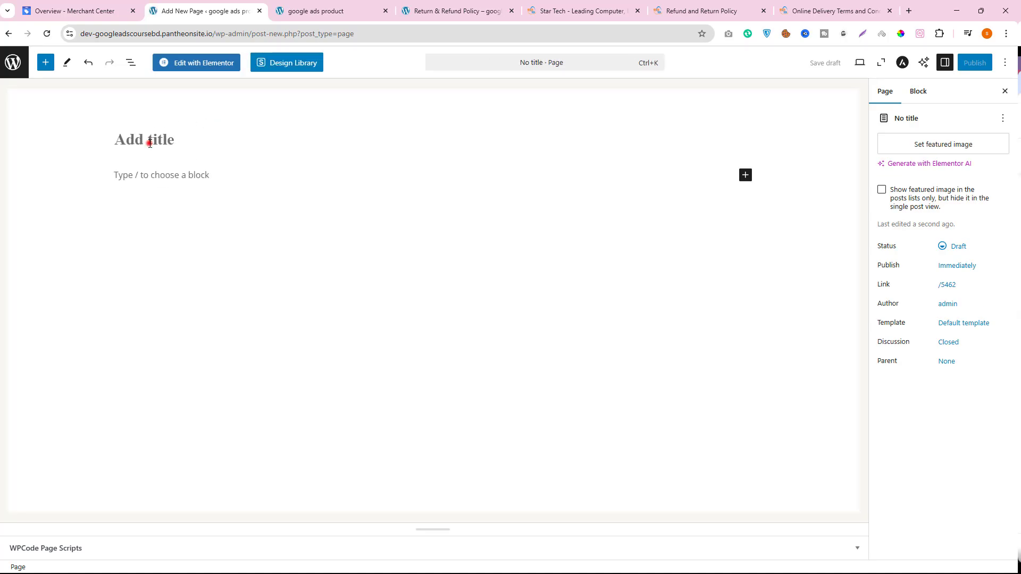
# - Review the outstanding shipping and return policy tasks in Merchant Center and Star Tech's refund and online delivery pages
pyautogui.click(553, 10)
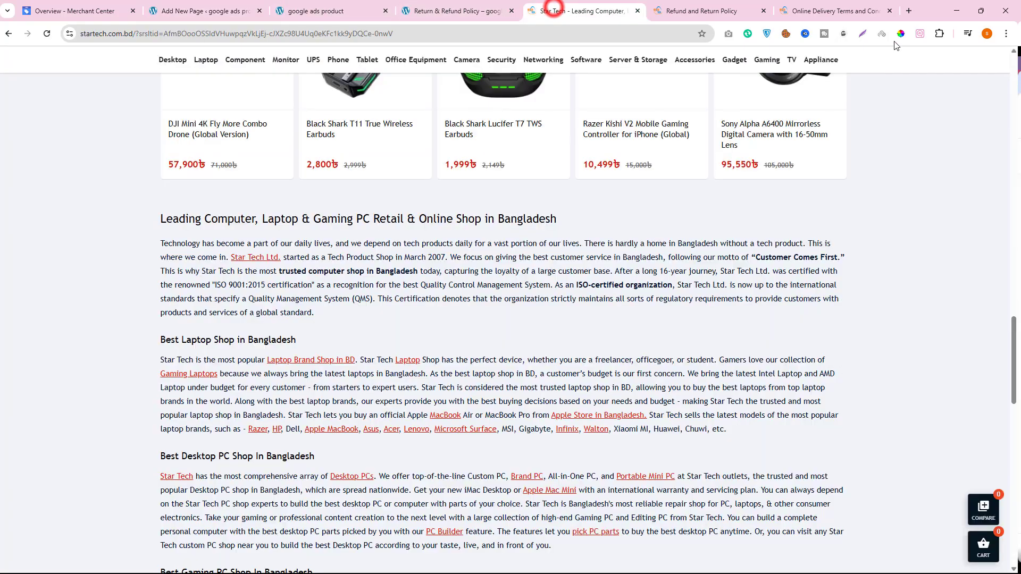
pyautogui.click(697, 11)
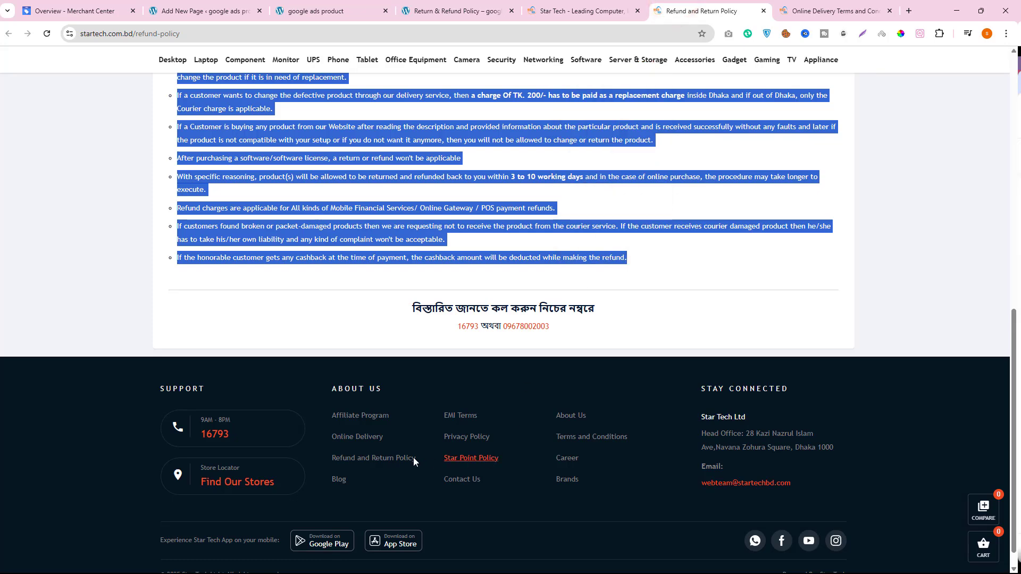
pyautogui.click(74, 6)
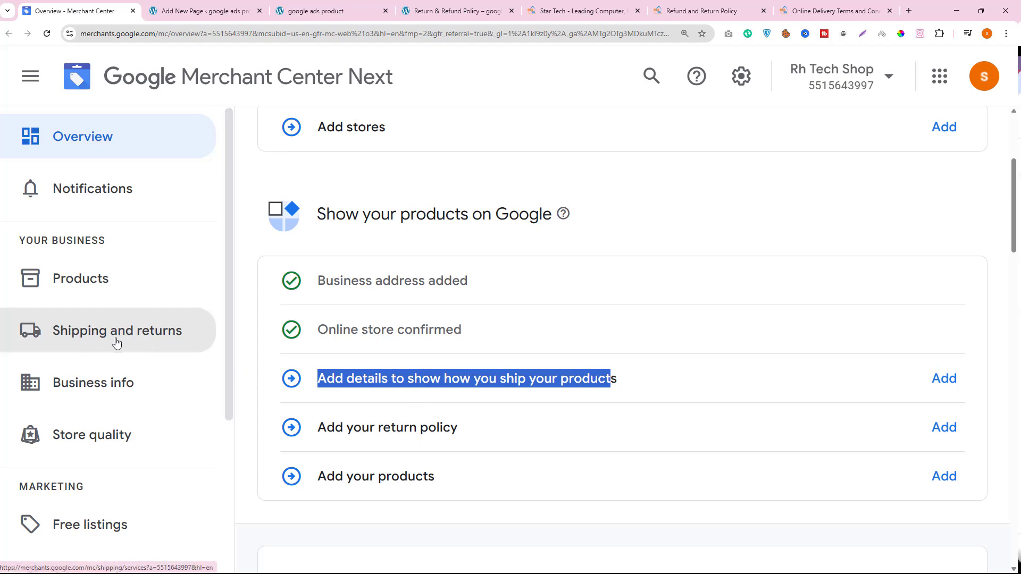
pyautogui.click(559, 374)
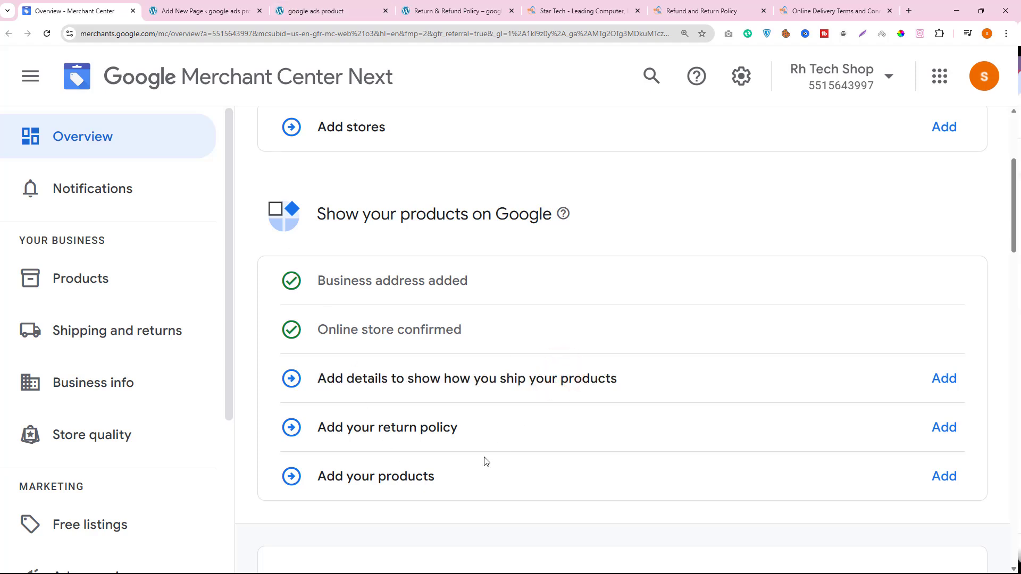
pyautogui.moveTo(465, 434); pyautogui.dragTo(378, 431)
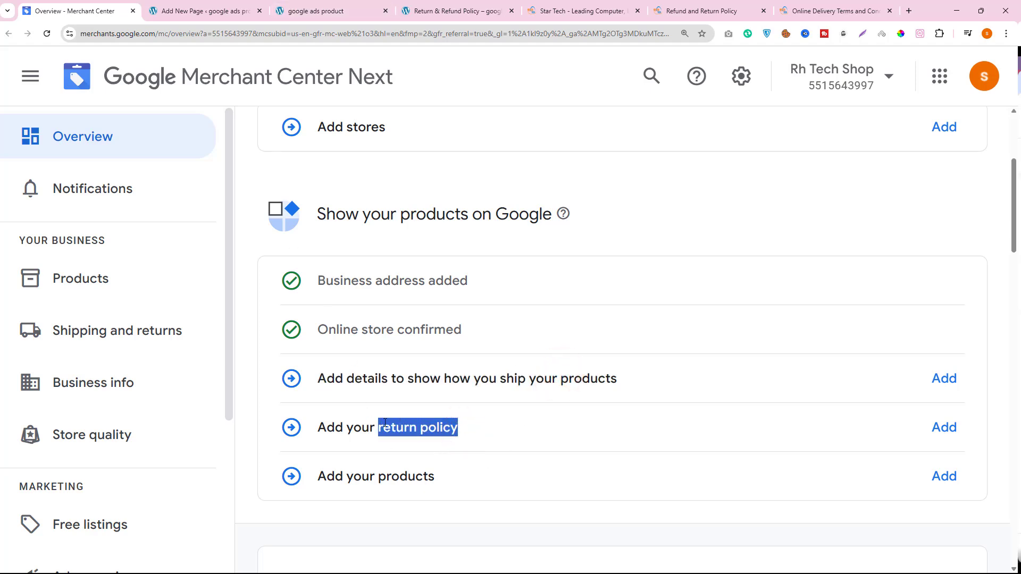
pyautogui.rightClick(399, 435)
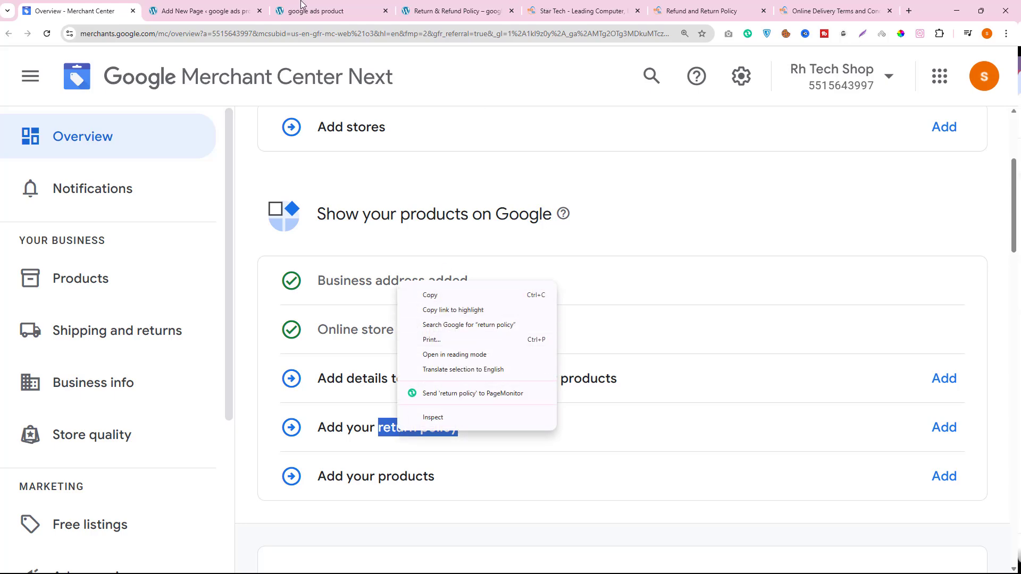
pyautogui.click(608, 6)
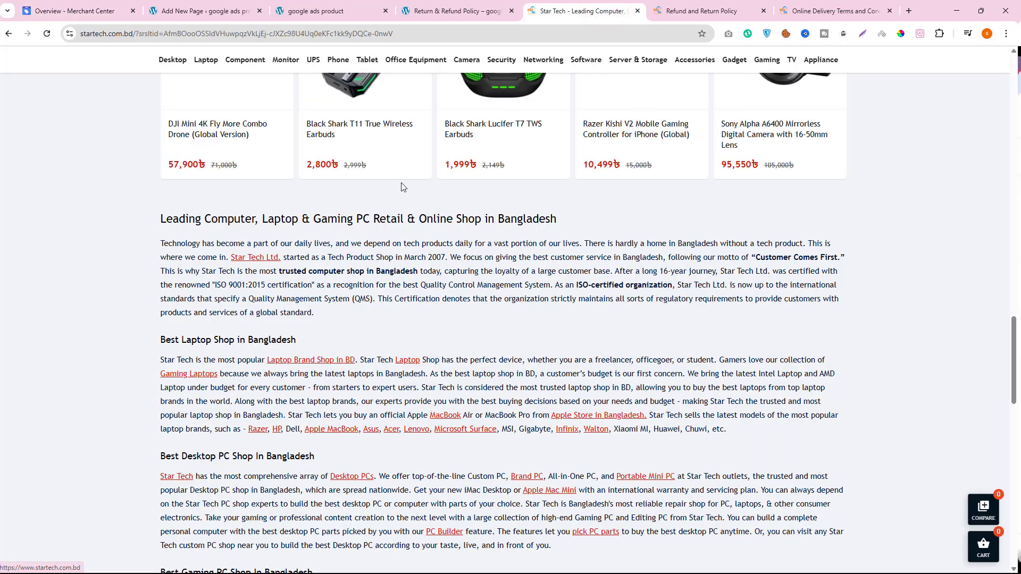
pyautogui.click(691, 10)
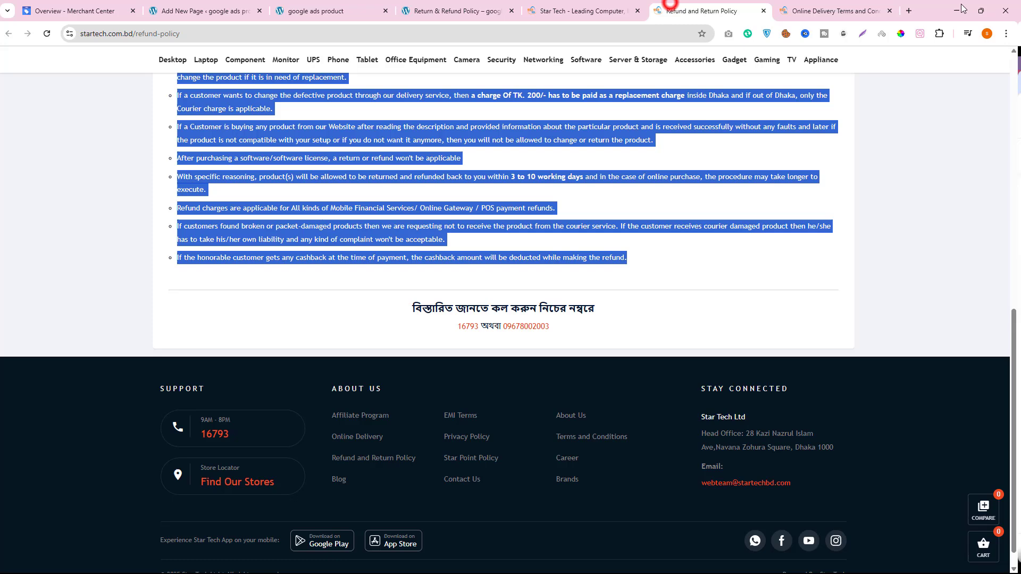
pyautogui.click(831, 9)
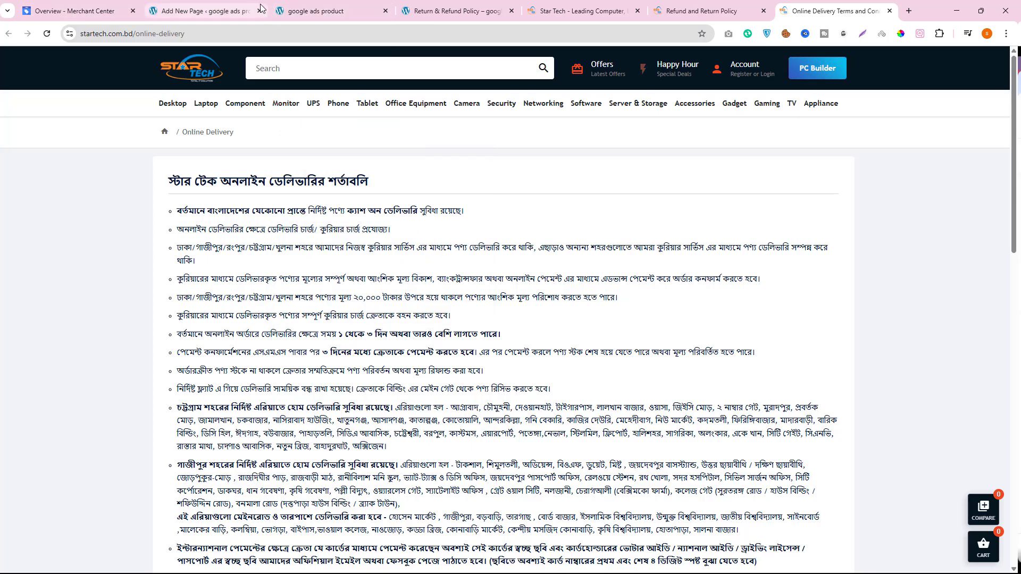
# - Title the new WordPress page "Shipping Policy" and start its empty body paragraph
pyautogui.click(228, 10)
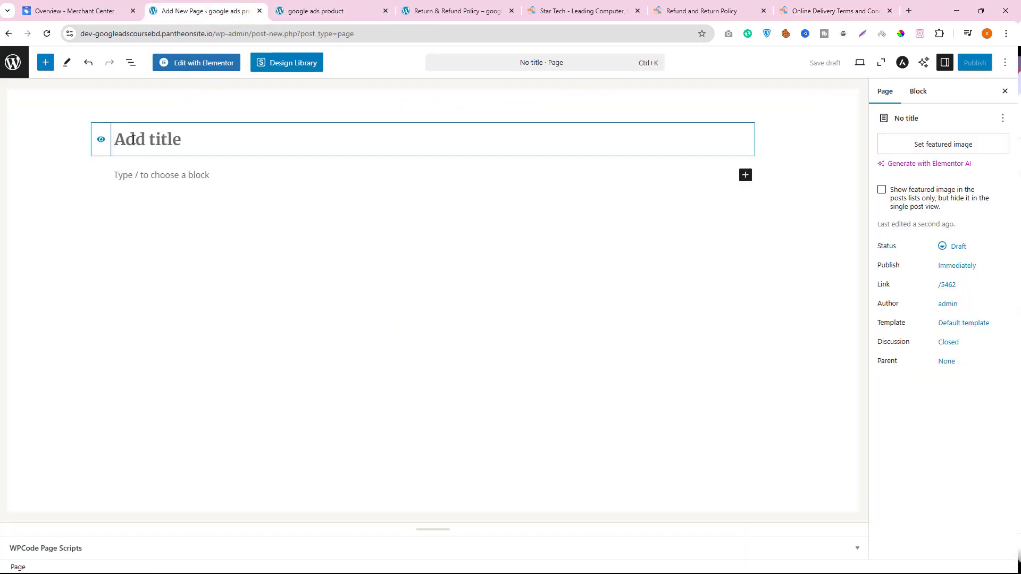
pyautogui.write('Shipping Policy')
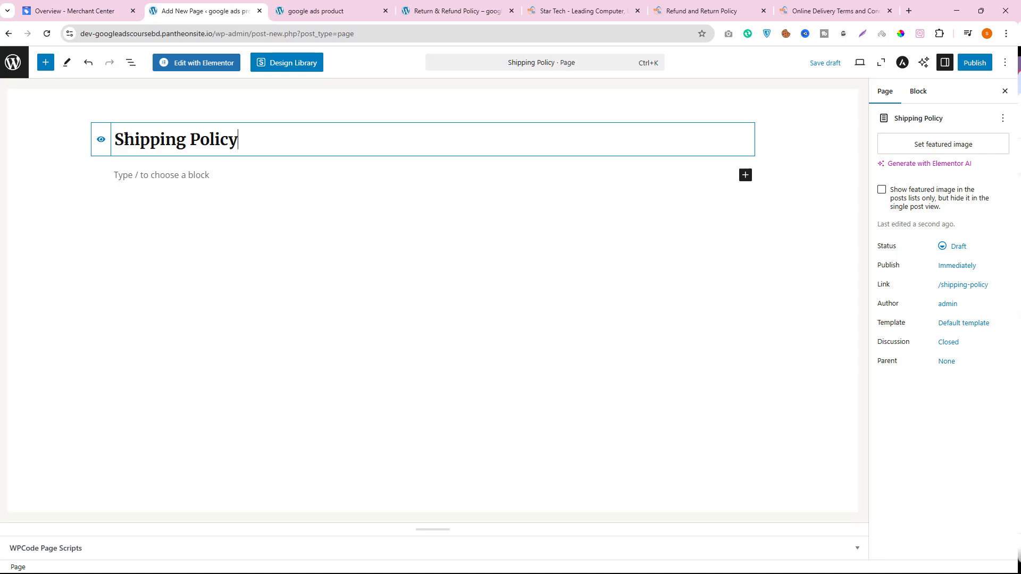
pyautogui.click(208, 172)
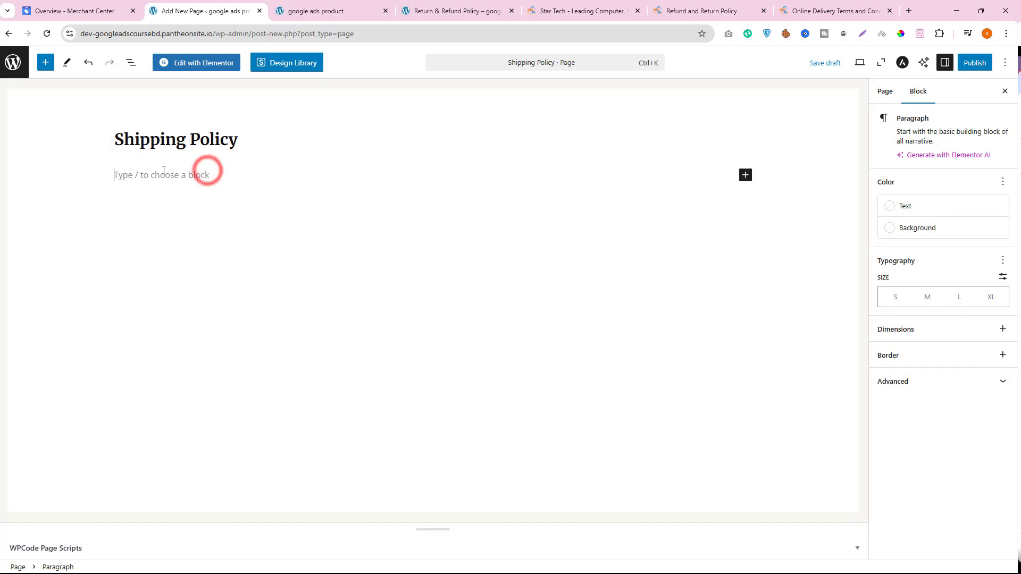
# - Copy Star Tech's Online Delivery terms from the first bullet through the last express delivery bullet
pyautogui.click(827, 10)
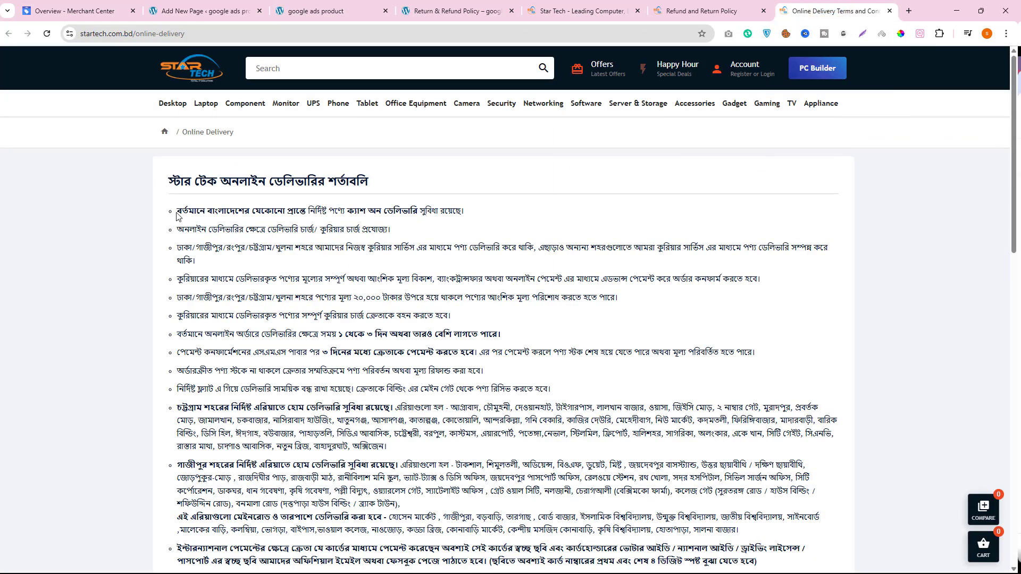
pyautogui.moveTo(177, 211); pyautogui.dragTo(420, 492)
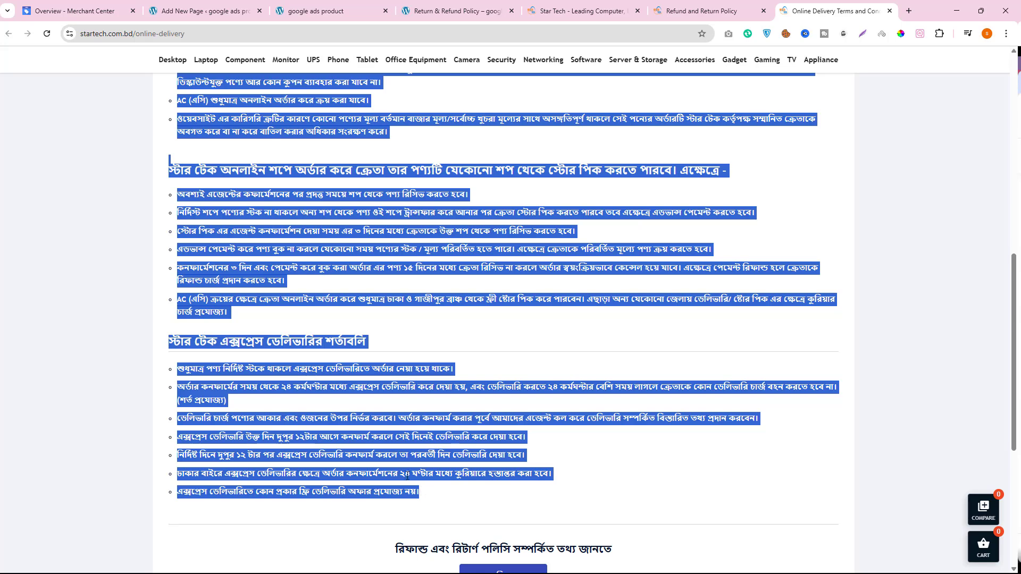
pyautogui.rightClick(393, 462)
pyautogui.click(421, 323)
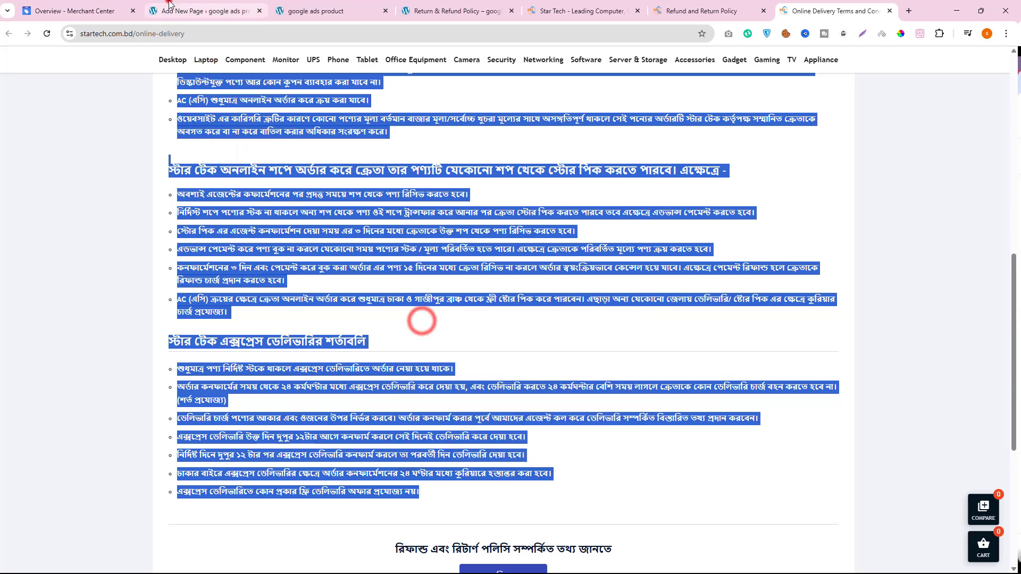
# - Search for Google Translate in a new tab and try to translate the copied delivery terms into English
pyautogui.click(176, 10)
pyautogui.rightClick(141, 173)
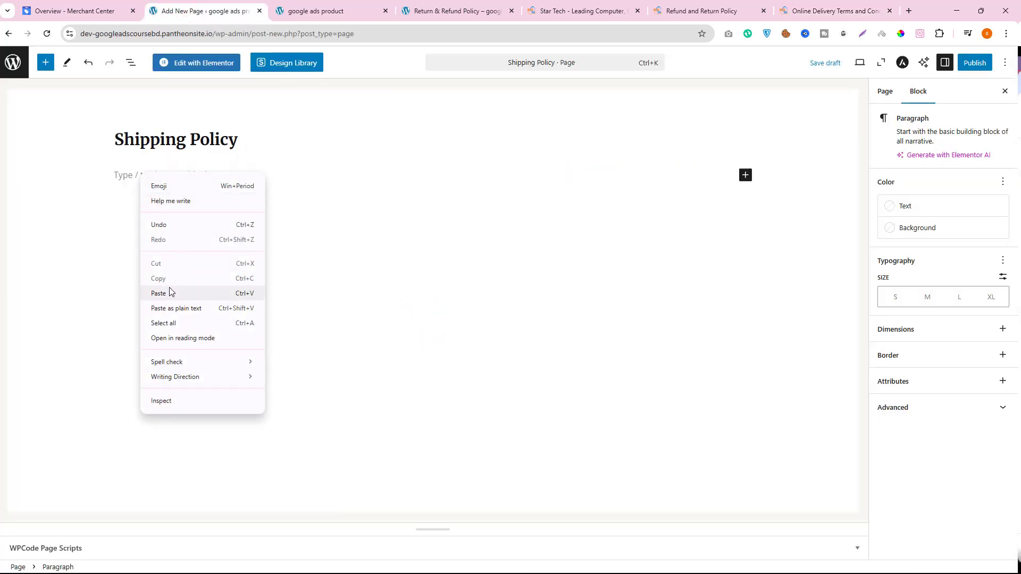
pyautogui.click(910, 11)
pyautogui.write('go')
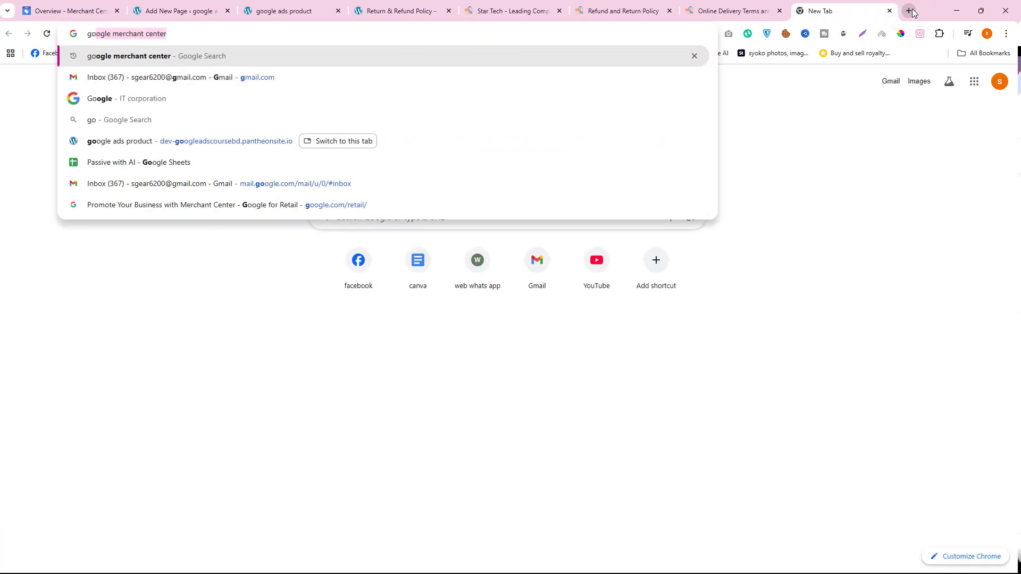
pyautogui.write('ogle')
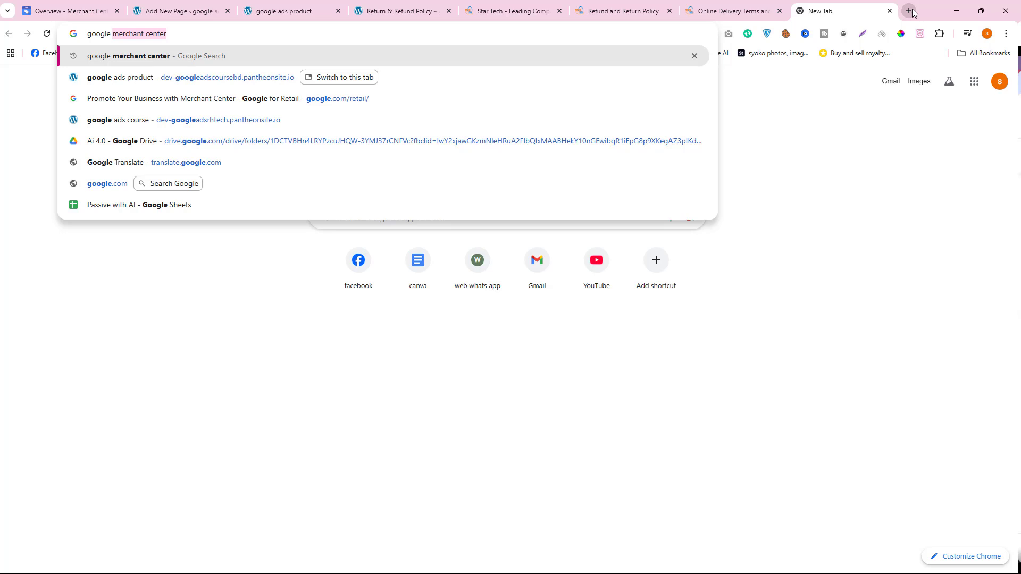
pyautogui.write(' tra')
pyautogui.press('Return')
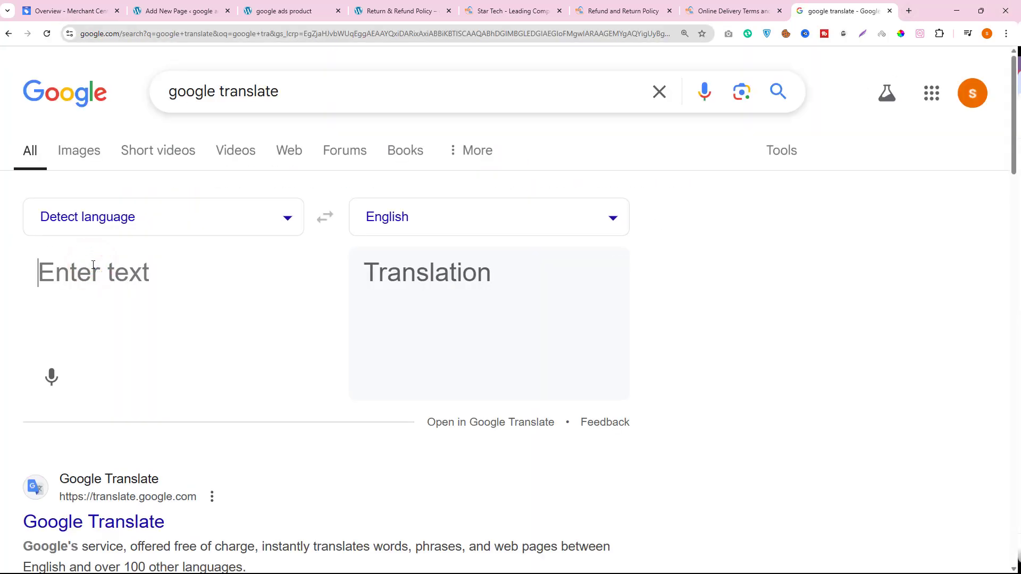
pyautogui.hotkey('ctrl', 'v')
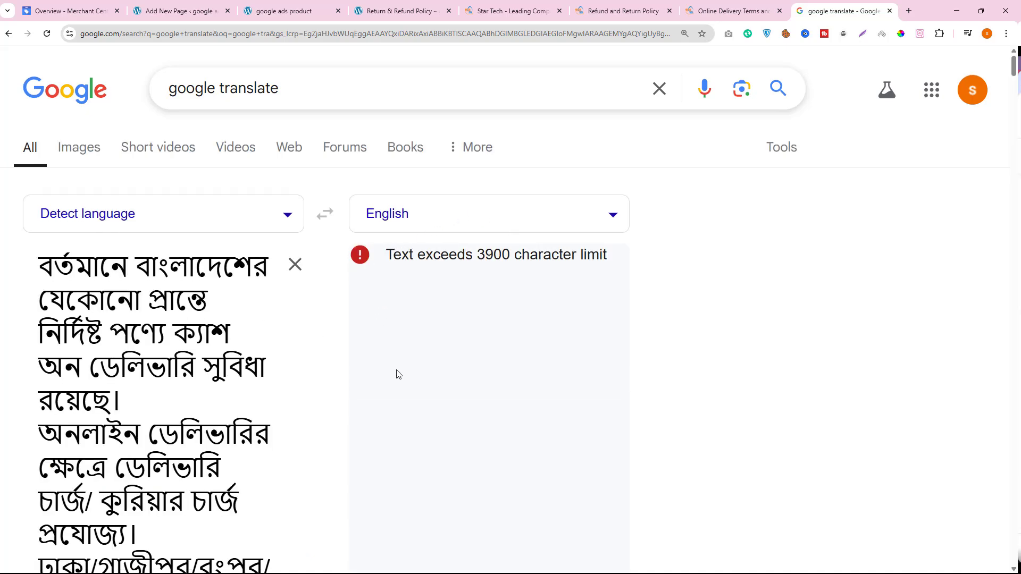
pyautogui.scroll(-5, 335, 399)
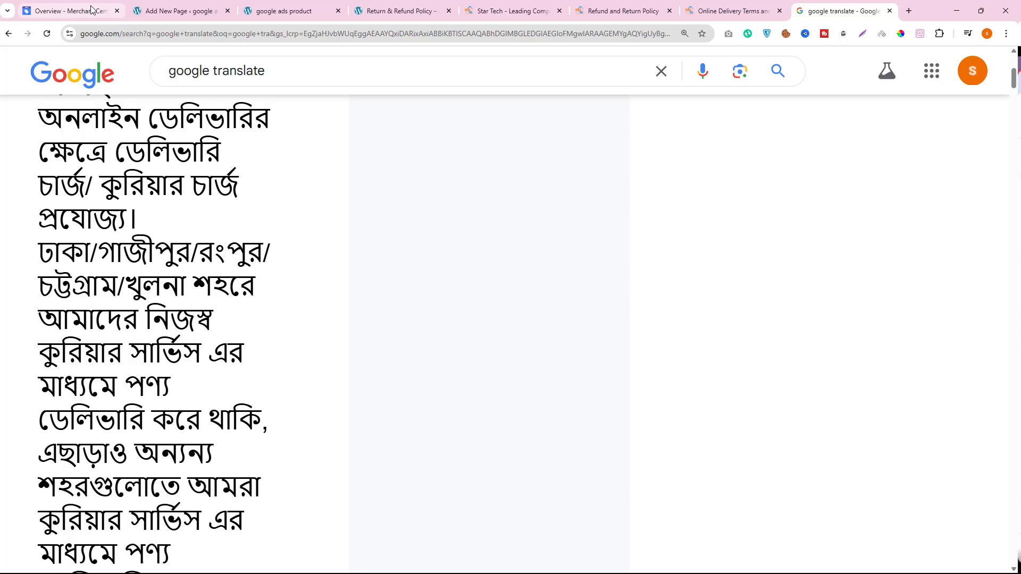
# - Paste the copied Bengali delivery terms into the body of the Shipping Policy page and publish the page
pyautogui.click(219, 8)
pyautogui.rightClick(138, 171)
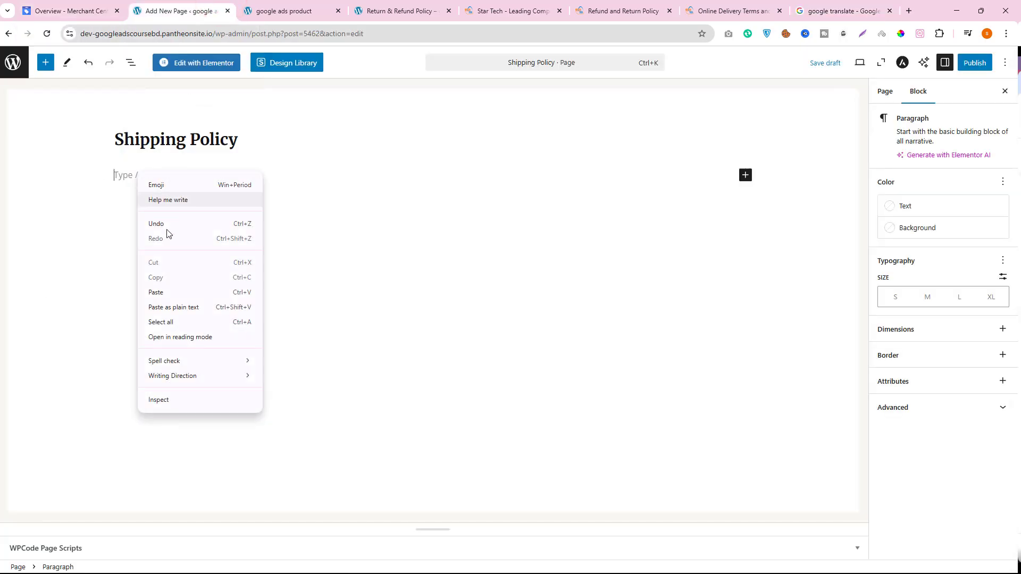
pyautogui.click(166, 289)
pyautogui.scroll(6, 340, 244)
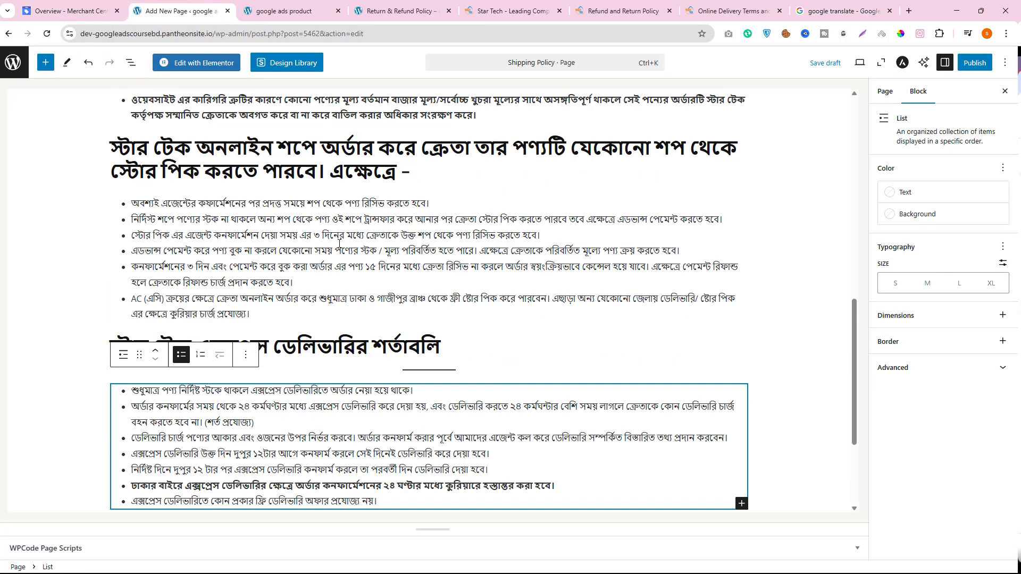
pyautogui.click(981, 64)
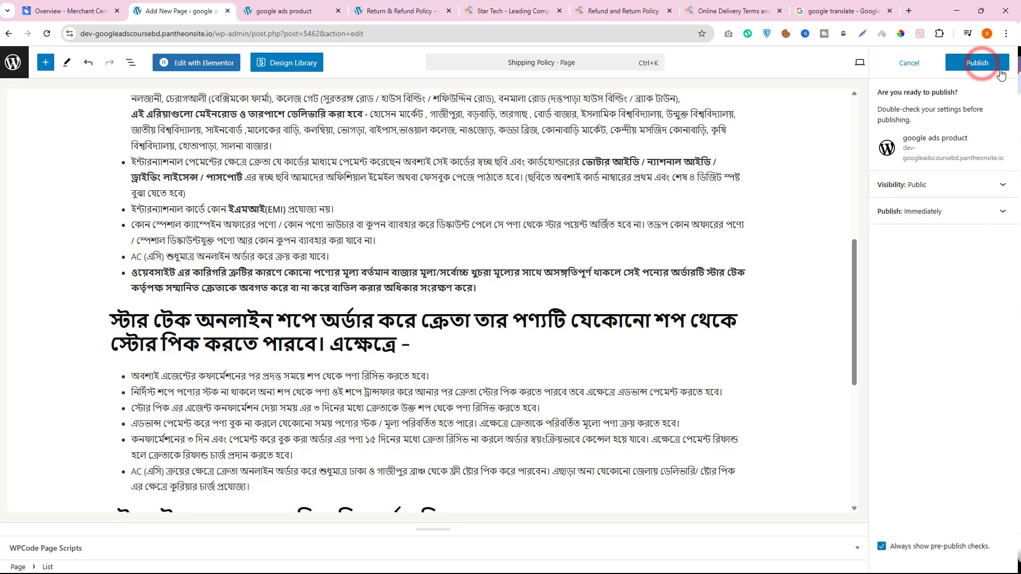
pyautogui.click(975, 63)
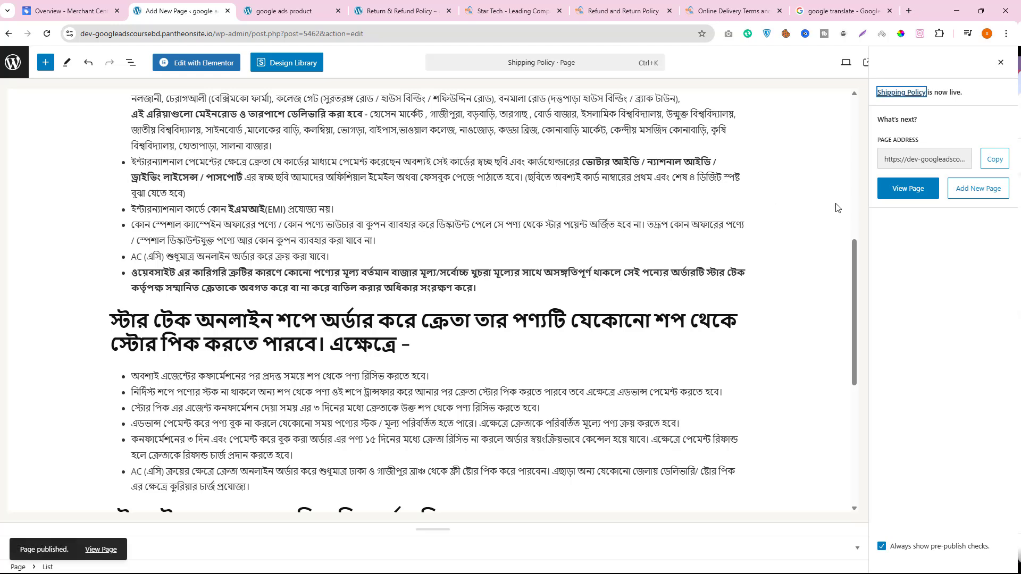
# - Open the published Shipping Policy page on the store and review its full content
pyautogui.click(898, 190)
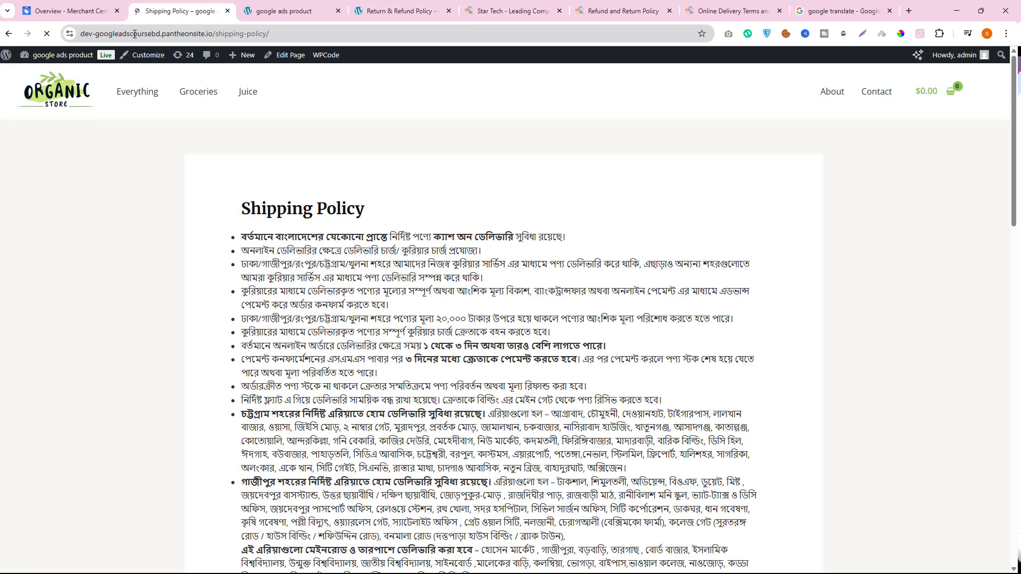
pyautogui.scroll(-8, 330, 208)
pyautogui.scroll(7, 304, 319)
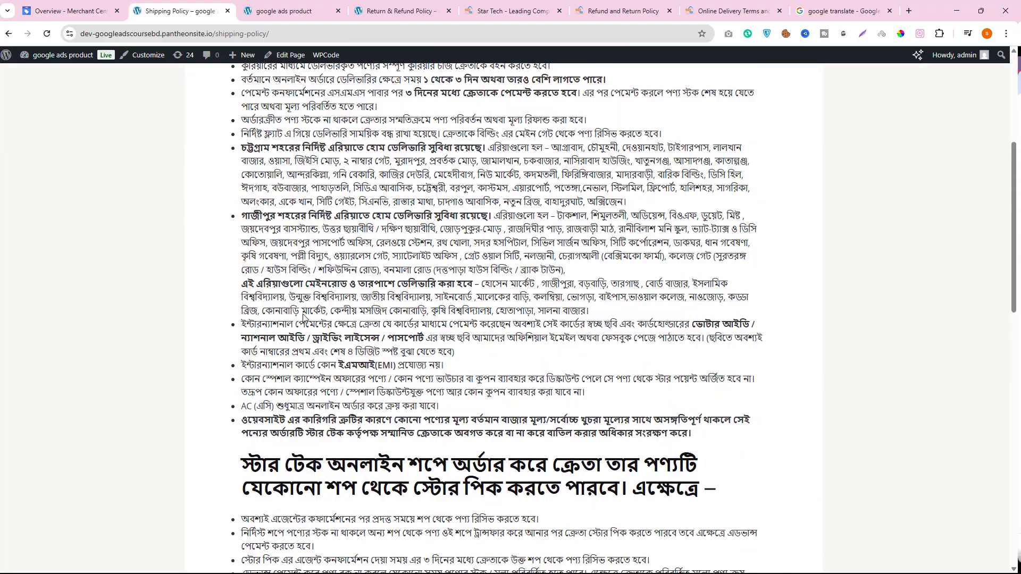
pyautogui.scroll(-10, 304, 319)
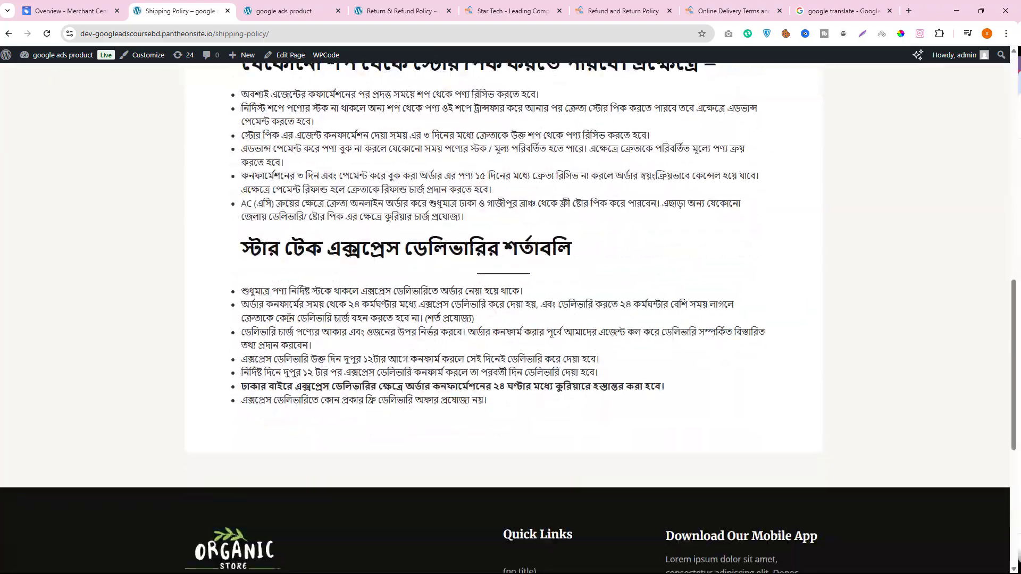
pyautogui.scroll(6, 288, 318)
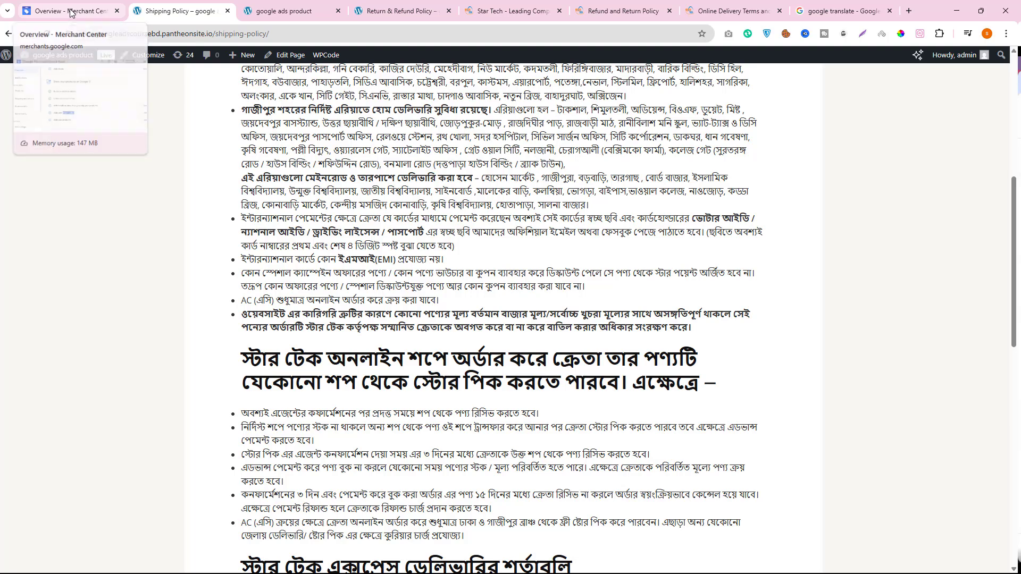
# - Switch back to Merchant Center and check the business address in the business info details
pyautogui.click(71, 12)
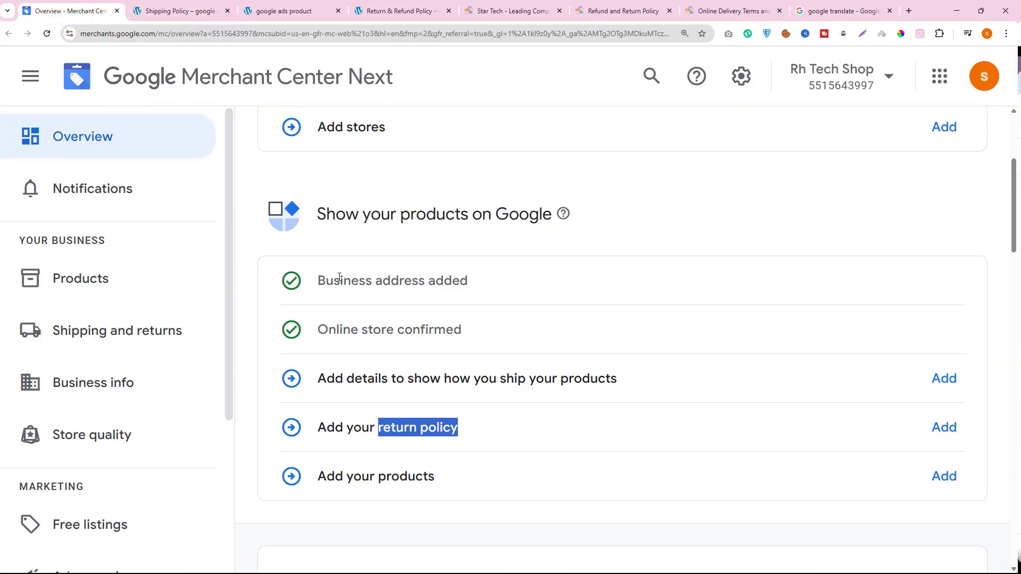
pyautogui.moveTo(325, 281); pyautogui.dragTo(461, 281)
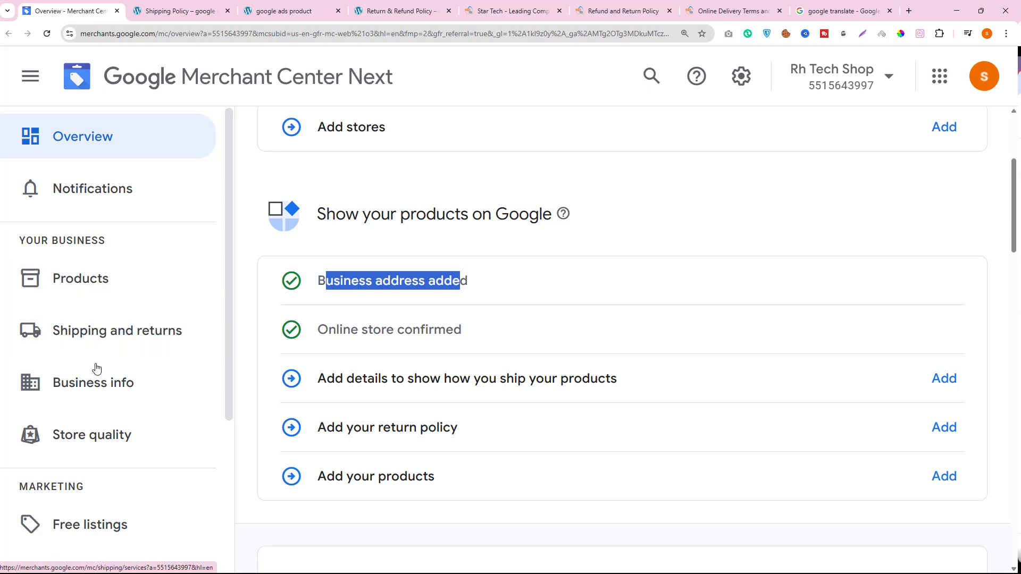
pyautogui.click(115, 381)
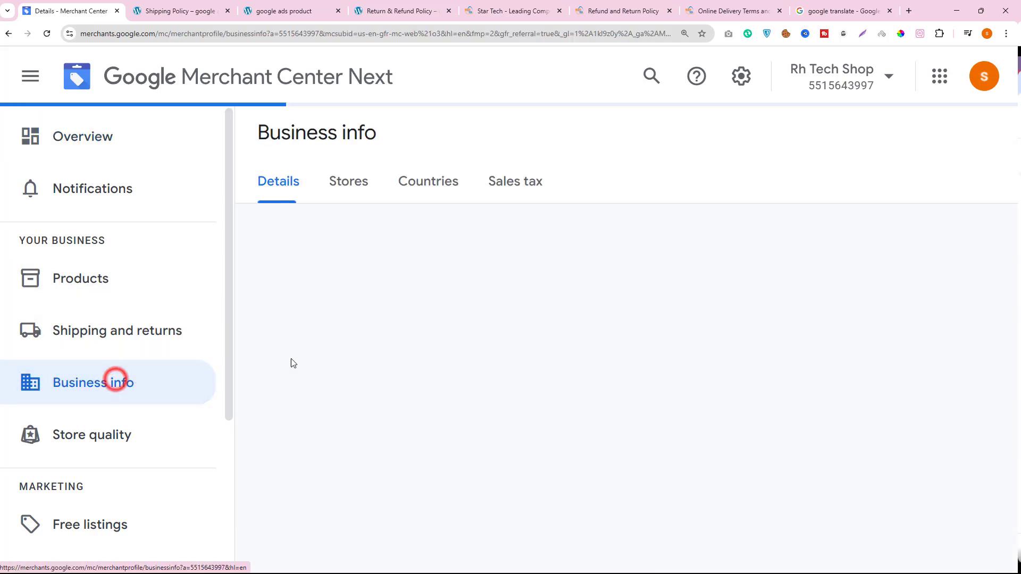
pyautogui.click(343, 186)
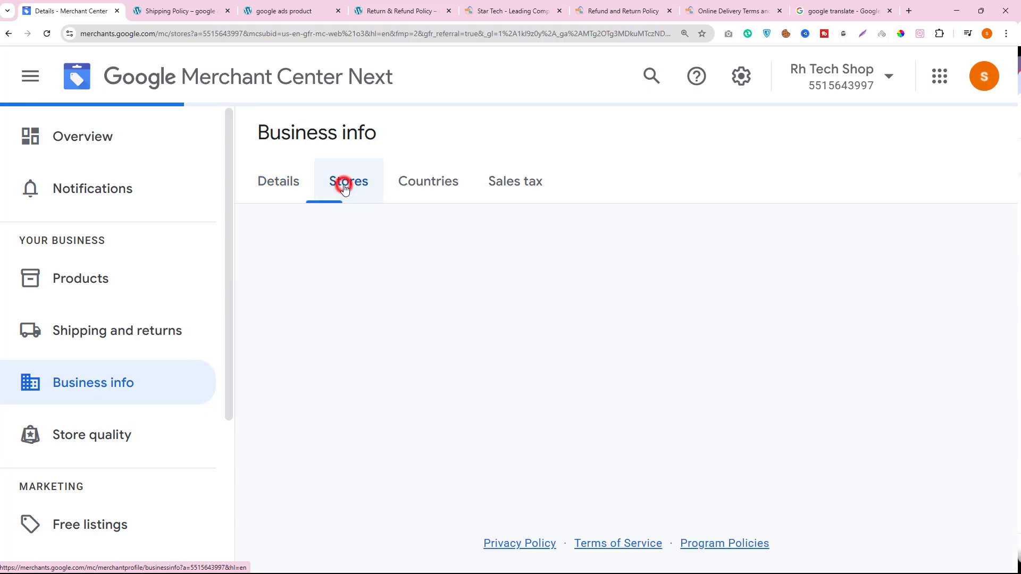
pyautogui.click(280, 182)
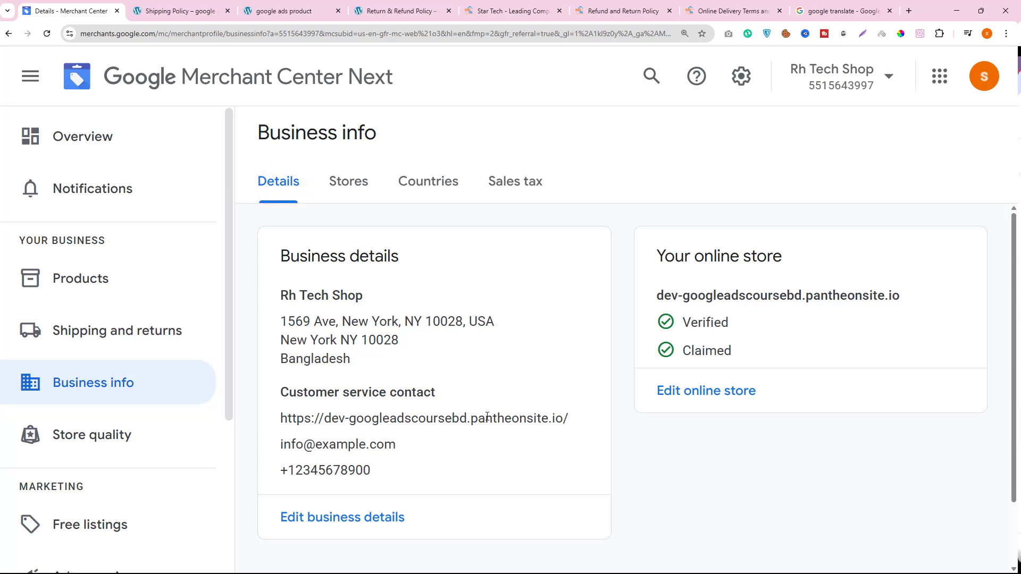
pyautogui.moveTo(279, 333); pyautogui.dragTo(405, 345)
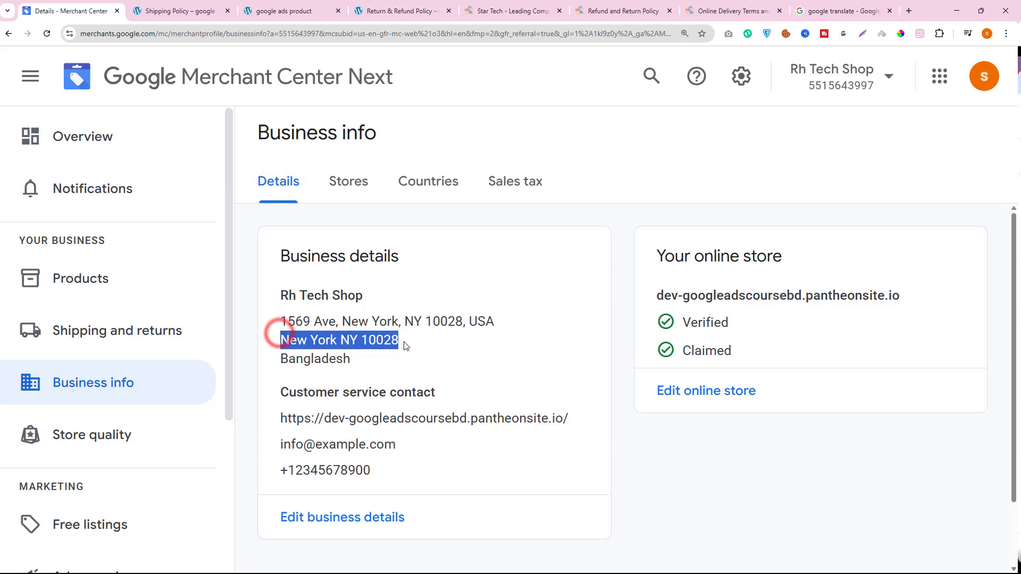
# - Check the customer service contact in the business details, and open Star Tech's Contact Us page in a new tab to review its contents
pyautogui.moveTo(387, 466); pyautogui.dragTo(281, 402)
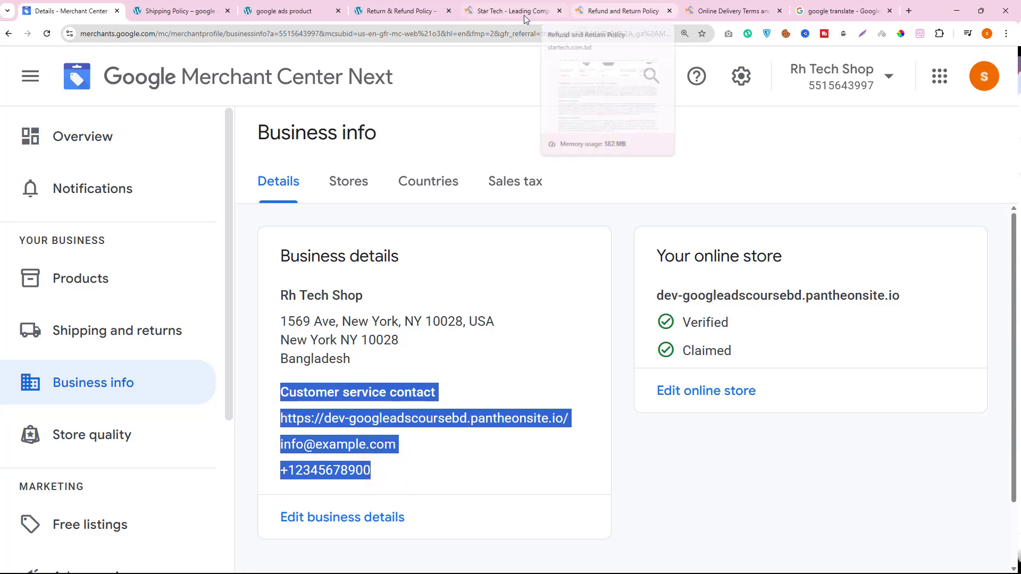
pyautogui.click(499, 9)
pyautogui.scroll(-15, 467, 471)
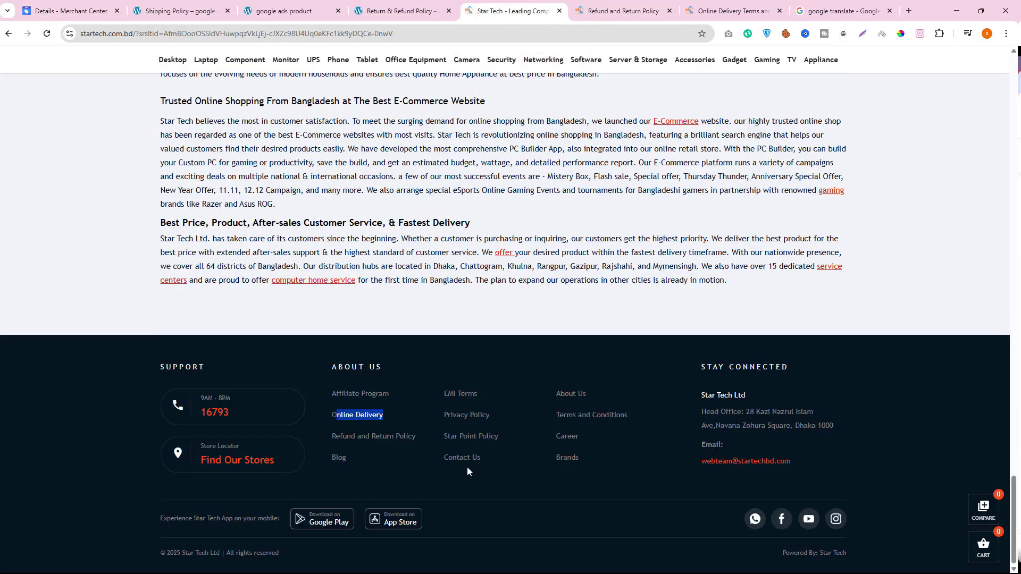
pyautogui.rightClick(459, 463)
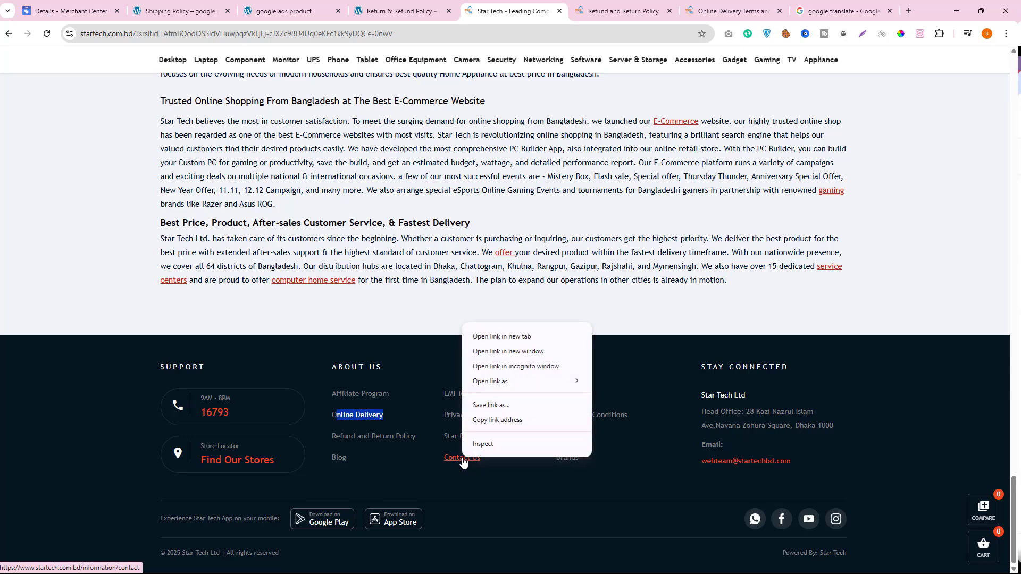
pyautogui.click(480, 335)
pyautogui.click(540, 12)
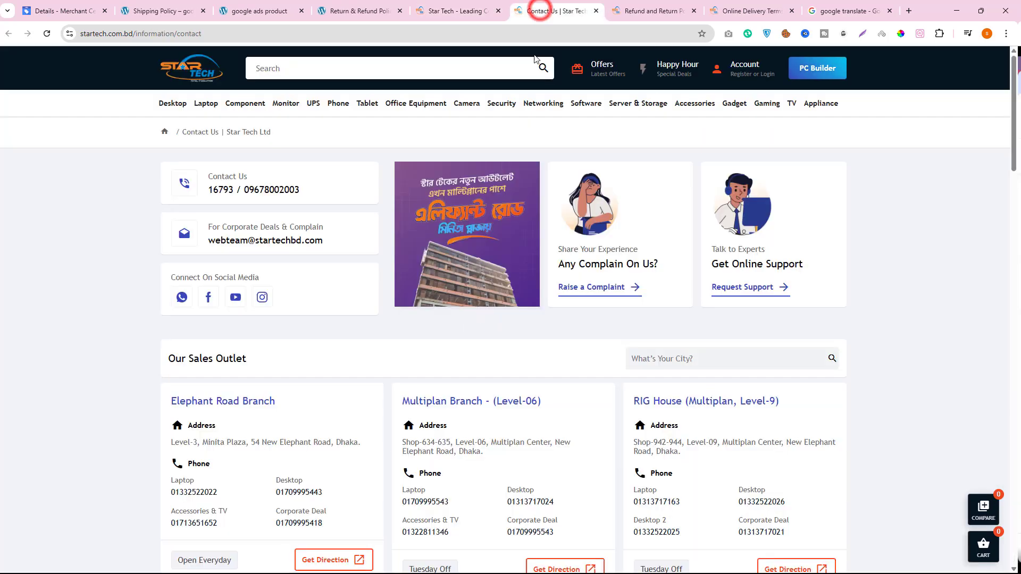
pyautogui.scroll(-4, 557, 318)
# - Open the store's Contact page from its footer links, review the contact information and FAQ sections, and return to the homepage
pyautogui.click(149, 4)
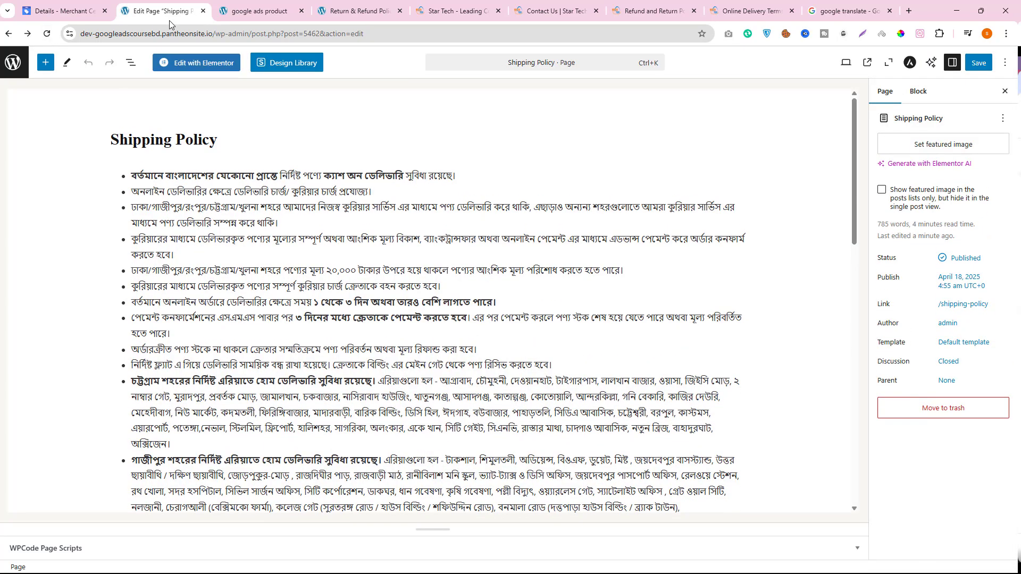
pyautogui.click(230, 6)
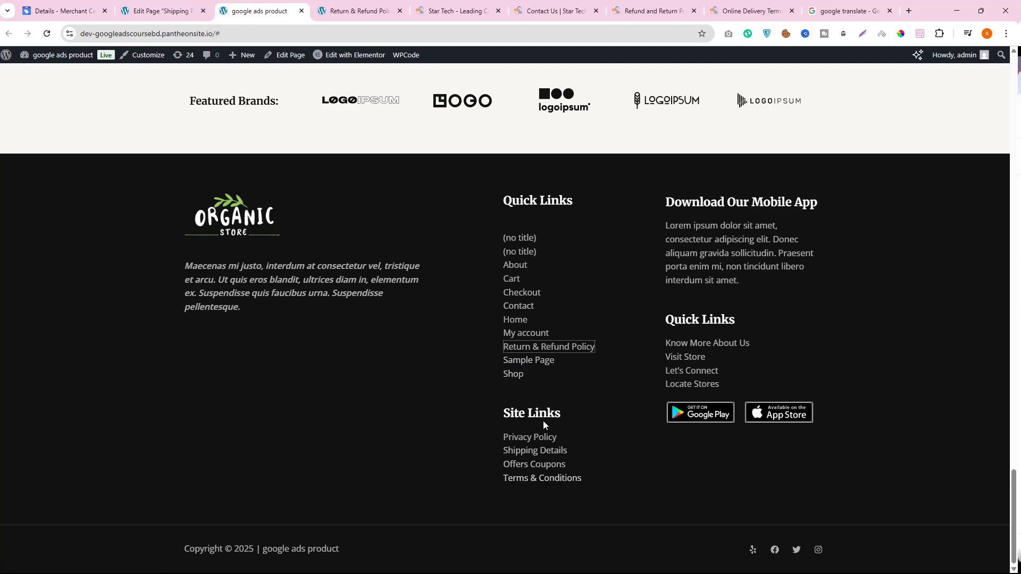
pyautogui.click(522, 312)
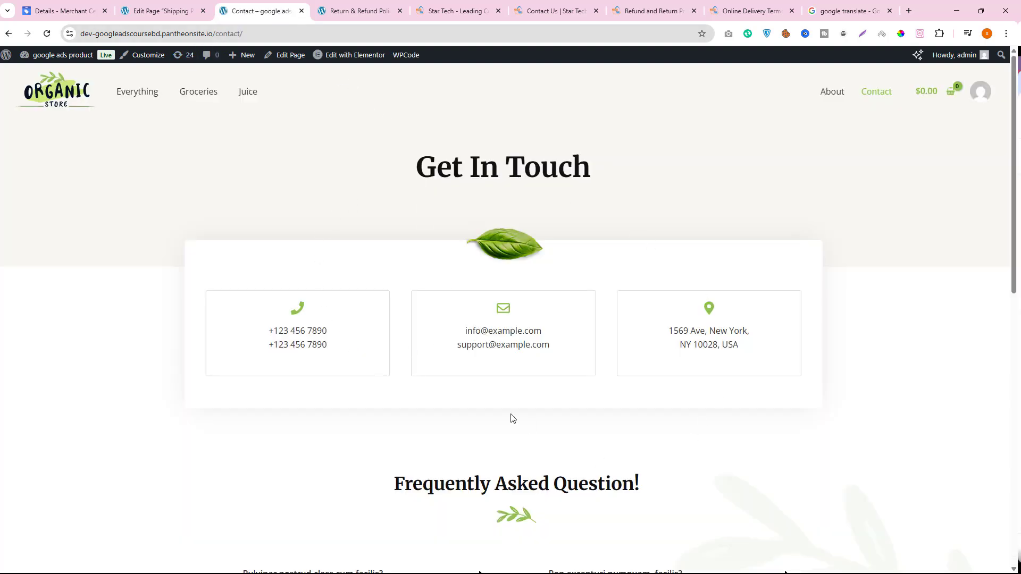
pyautogui.moveTo(329, 64)
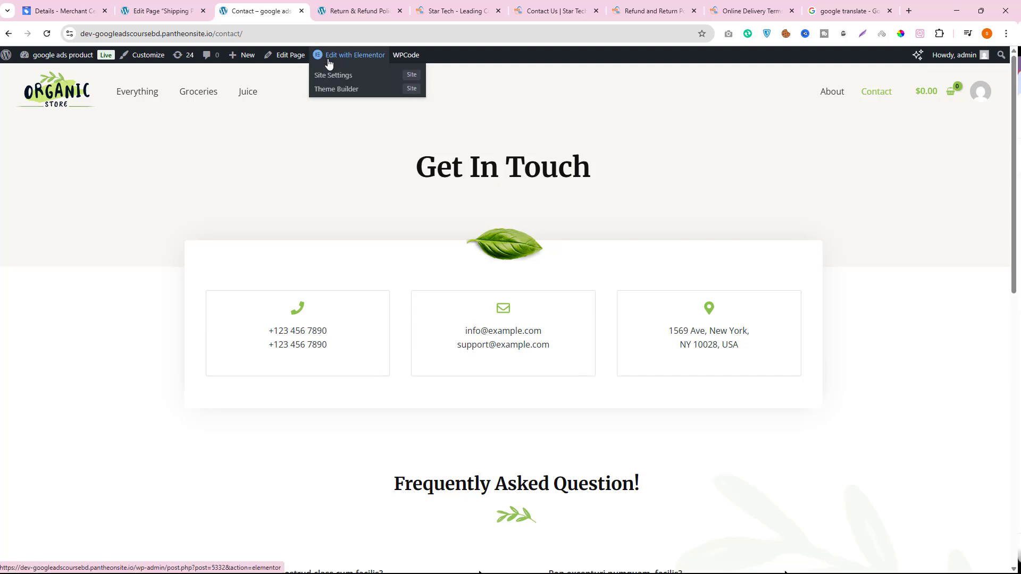
pyautogui.scroll(-6, 494, 342)
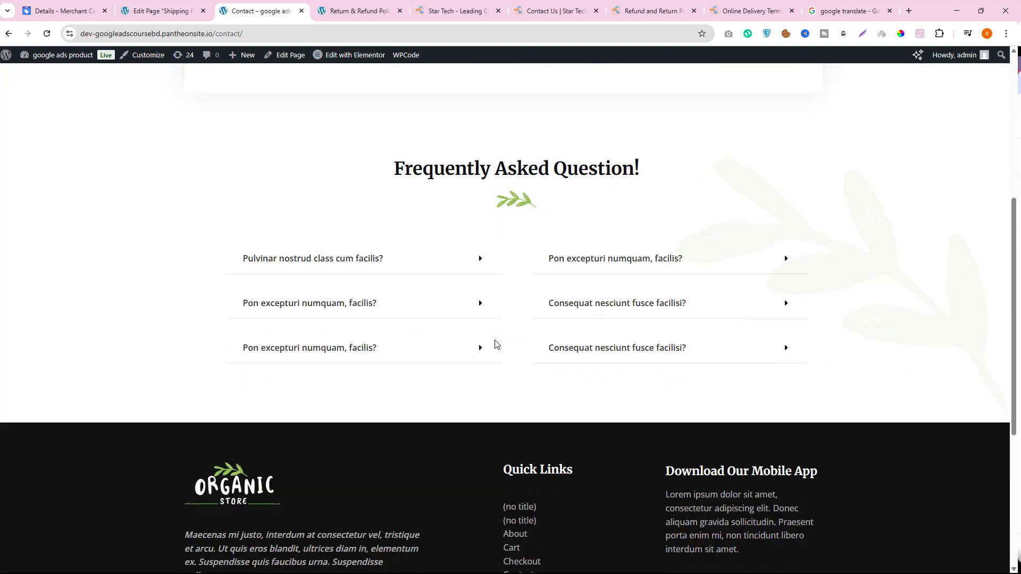
pyautogui.scroll(2, 496, 348)
pyautogui.scroll(4, 495, 348)
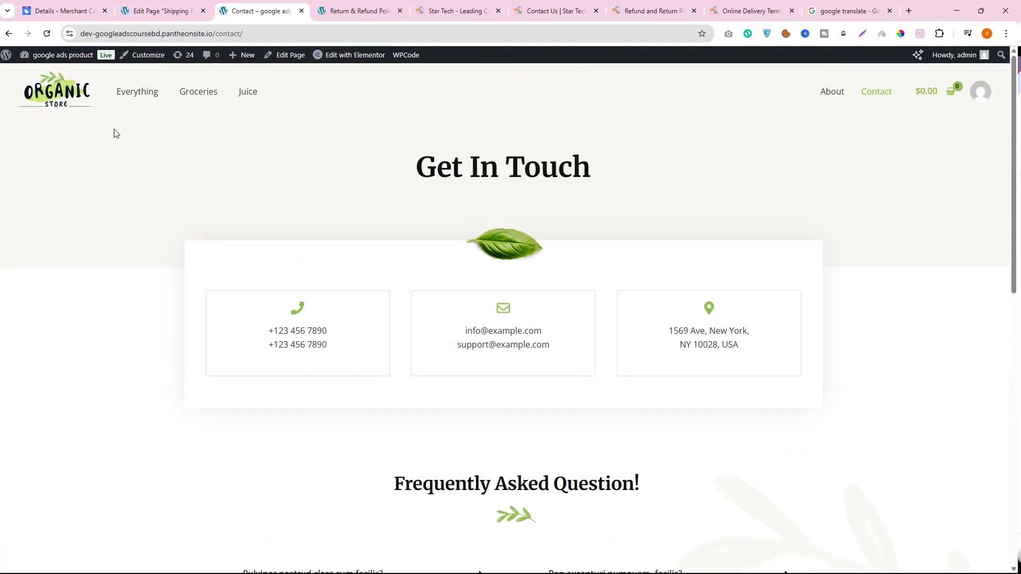
pyautogui.click(8, 34)
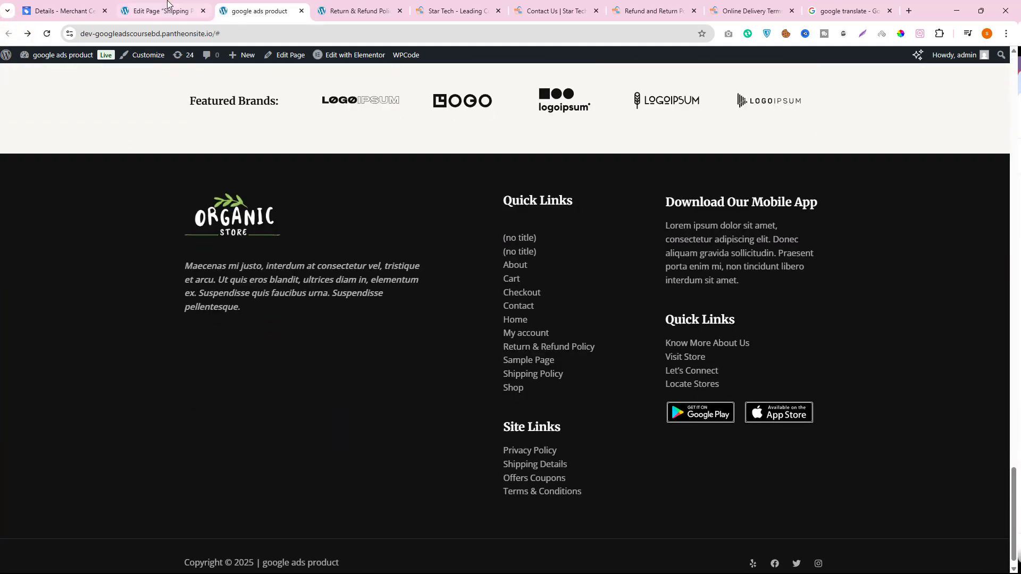
# - Go back to the WordPress pages list and move the Elementor-built Contact page to the trash
pyautogui.click(167, 6)
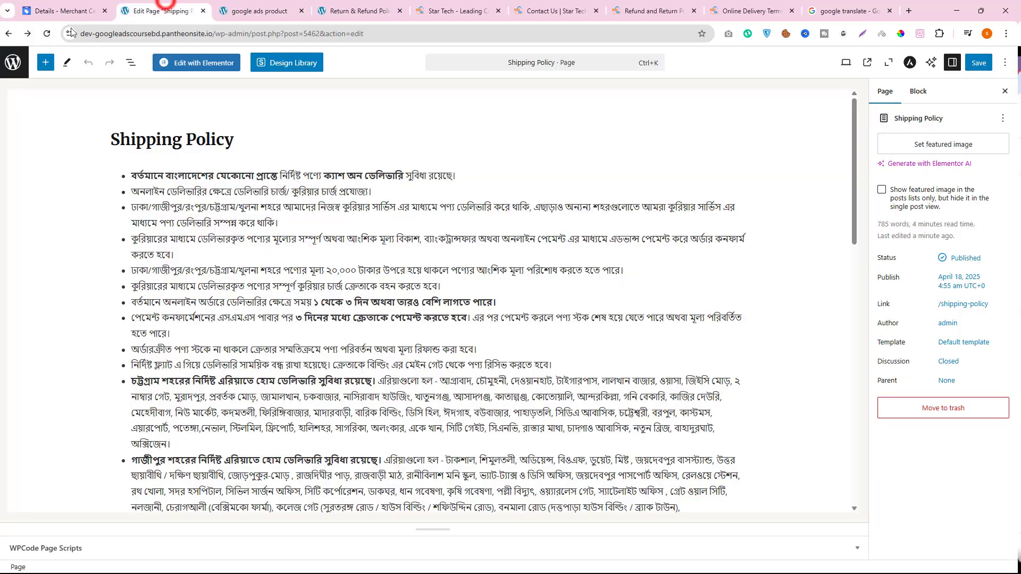
pyautogui.click(8, 34)
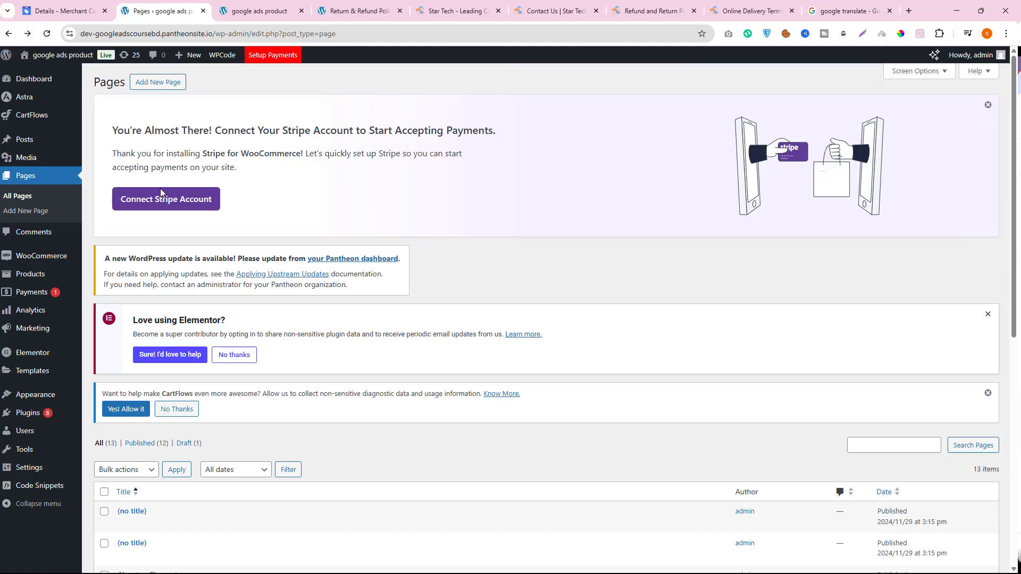
pyautogui.scroll(-10, 210, 380)
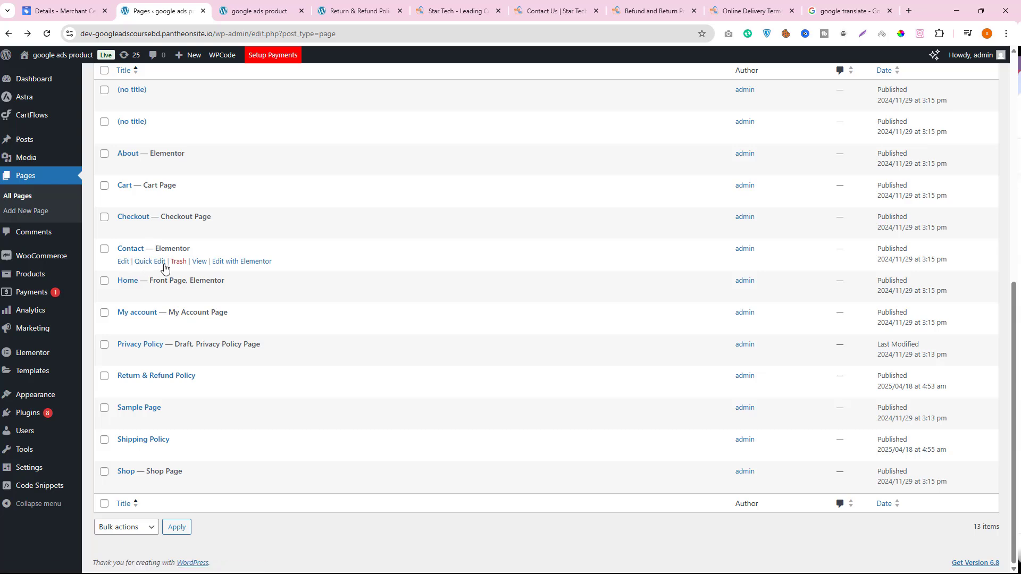
pyautogui.click(178, 261)
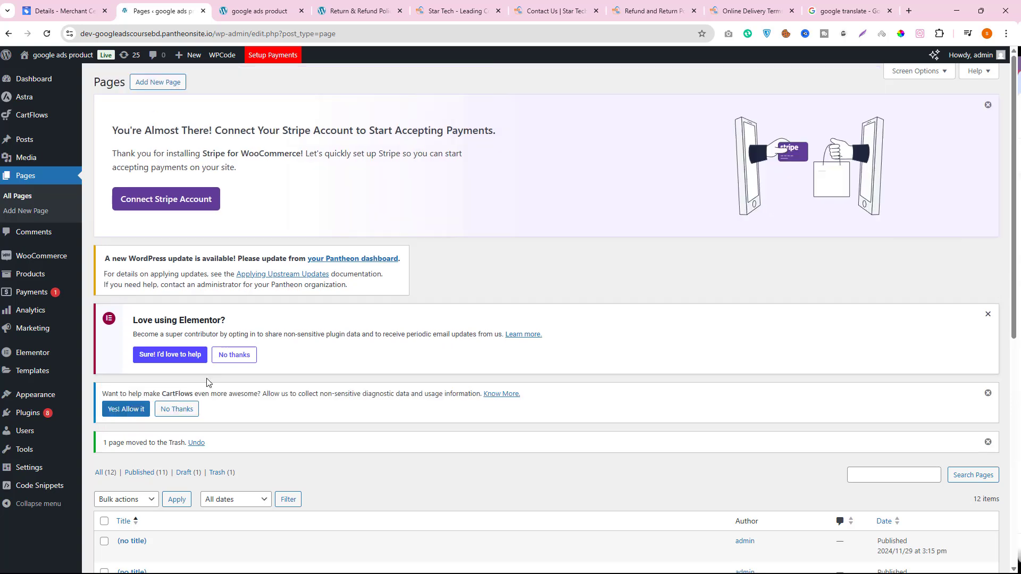
# - Add a new WordPress page titled "Contact Us" and place the cursor in its empty body
pyautogui.click(158, 83)
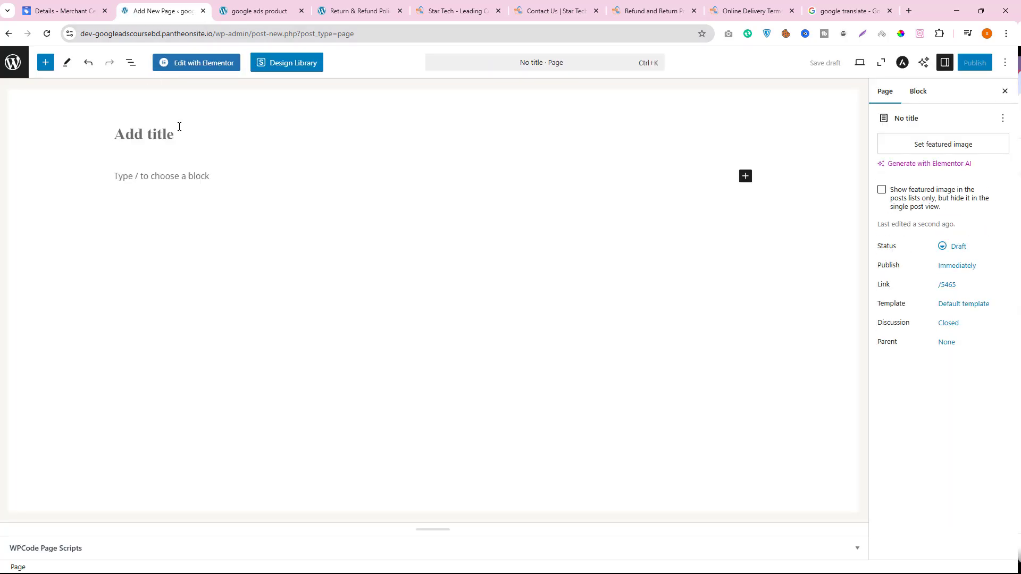
pyautogui.click(158, 139)
pyautogui.write('Contact Us')
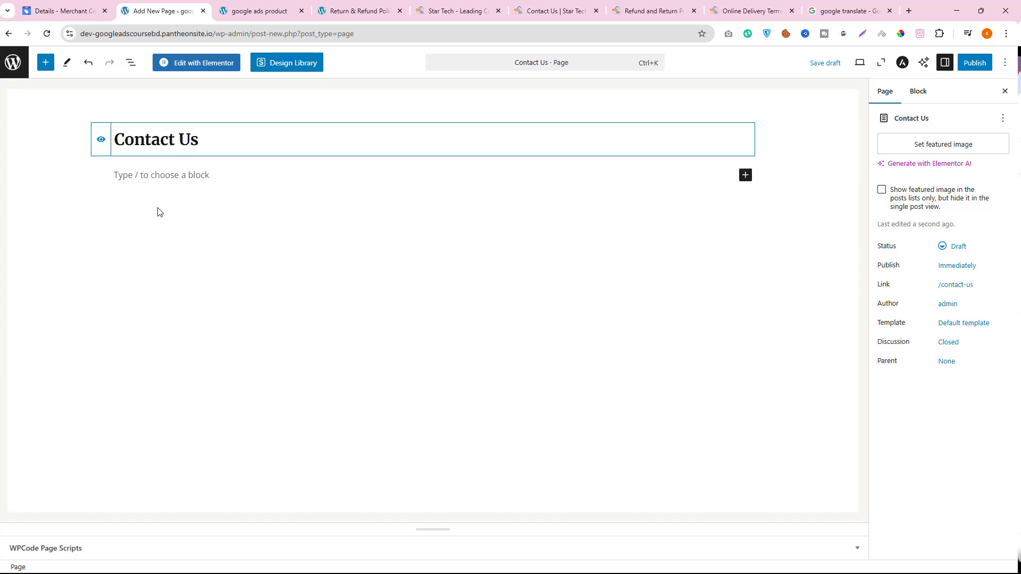
pyautogui.click(164, 174)
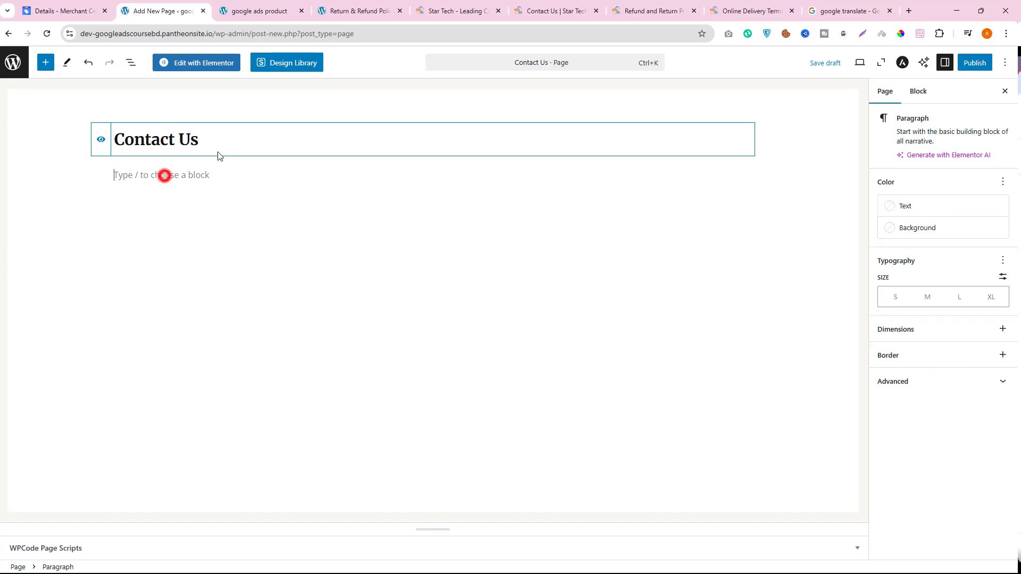
# - Copy the text under "Contact with Star Tech Ltd." on Star Tech's Contact Us page, from the first paragraph through the complaint section
pyautogui.click(625, 10)
pyautogui.click(727, 10)
pyautogui.click(559, 11)
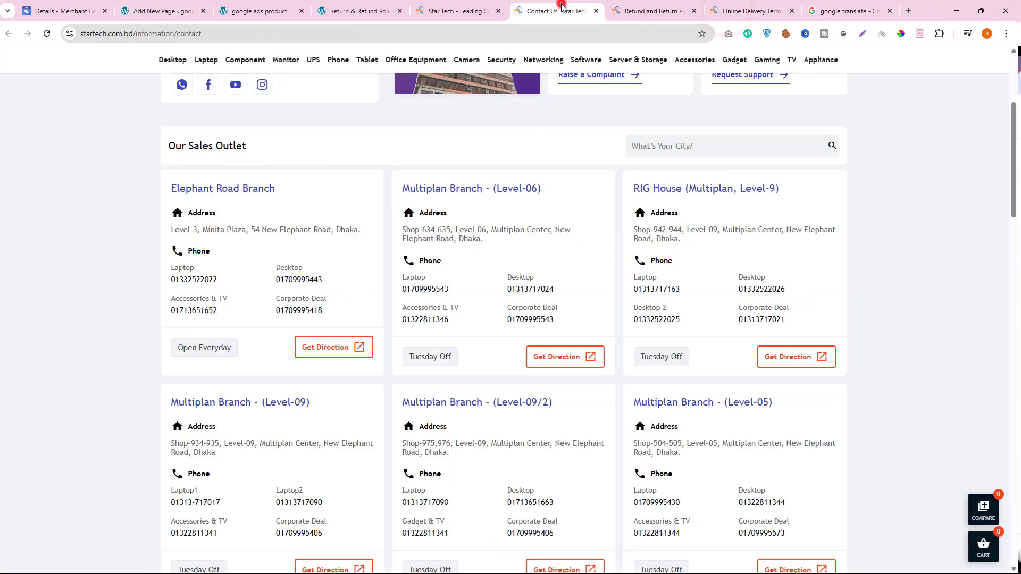
pyautogui.scroll(-2, 543, 332)
pyautogui.scroll(-20, 543, 333)
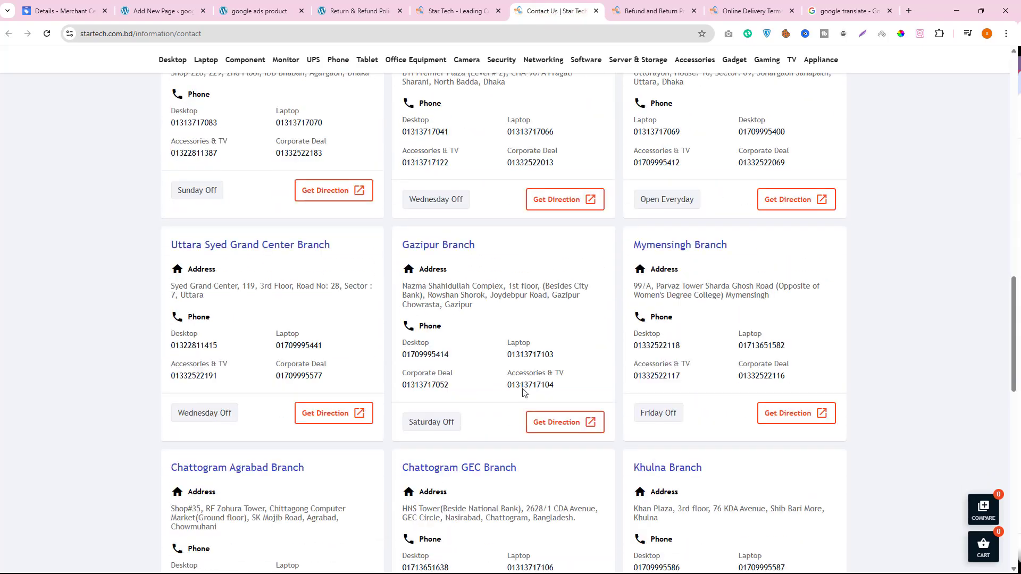
pyautogui.scroll(-3, 521, 393)
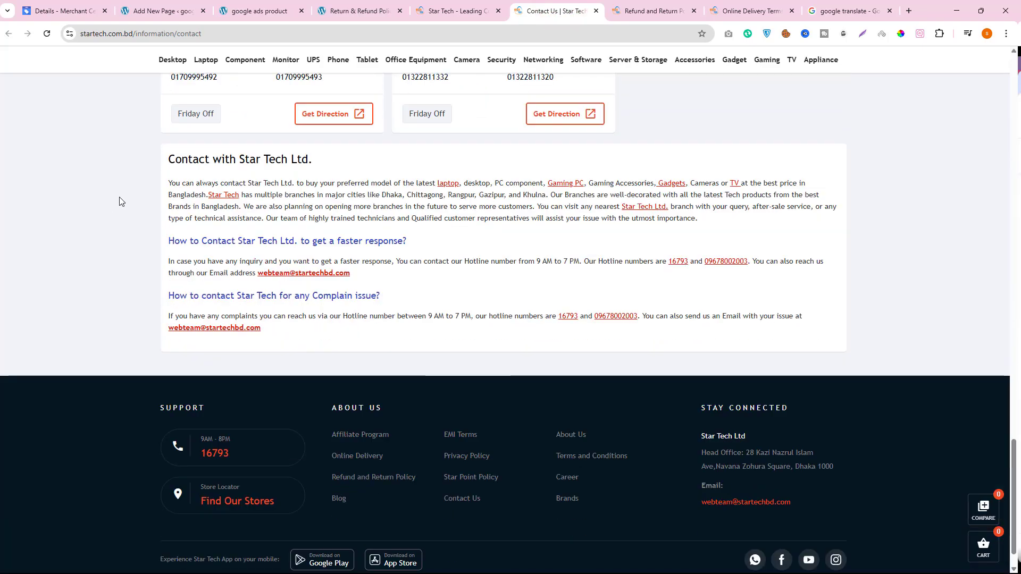
pyautogui.tripleClick(168, 158)
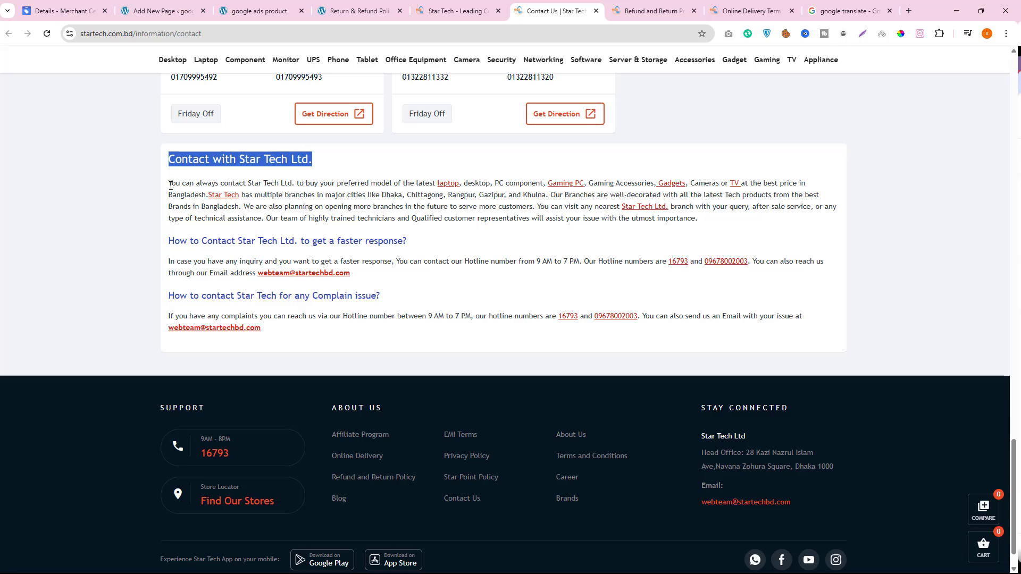
pyautogui.moveTo(170, 186); pyautogui.dragTo(282, 328)
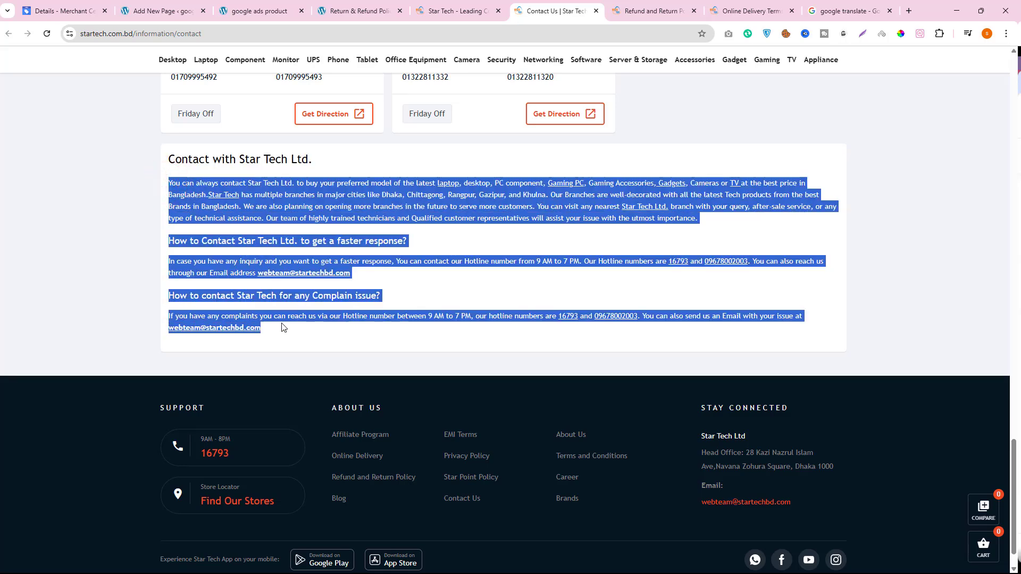
pyautogui.rightClick(270, 204)
pyautogui.click(292, 212)
# - Paste the copied contact text into the Contact Us page body and insert an empty paragraph after its first paragraph
pyautogui.click(194, 10)
pyautogui.rightClick(166, 175)
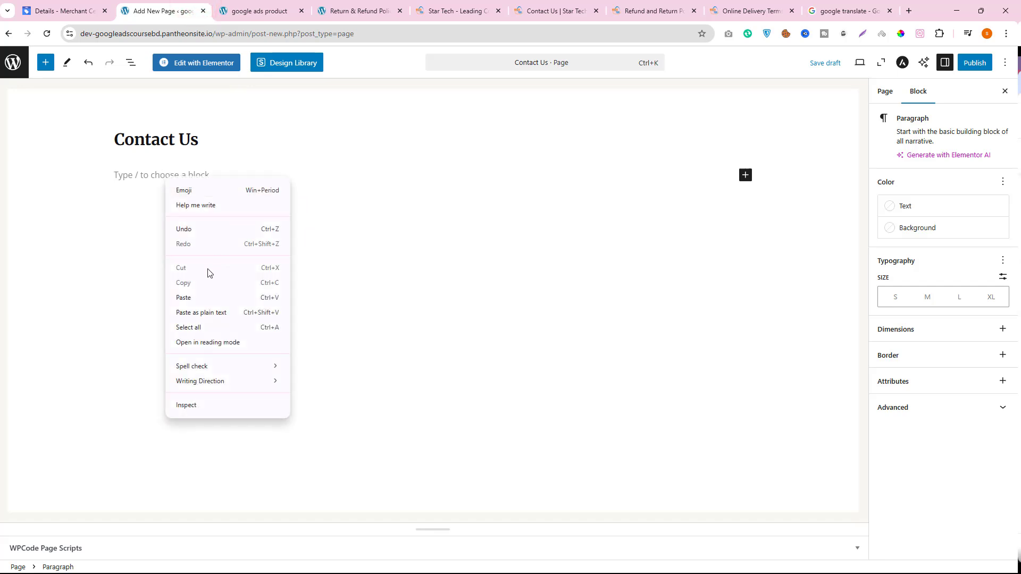
pyautogui.click(205, 295)
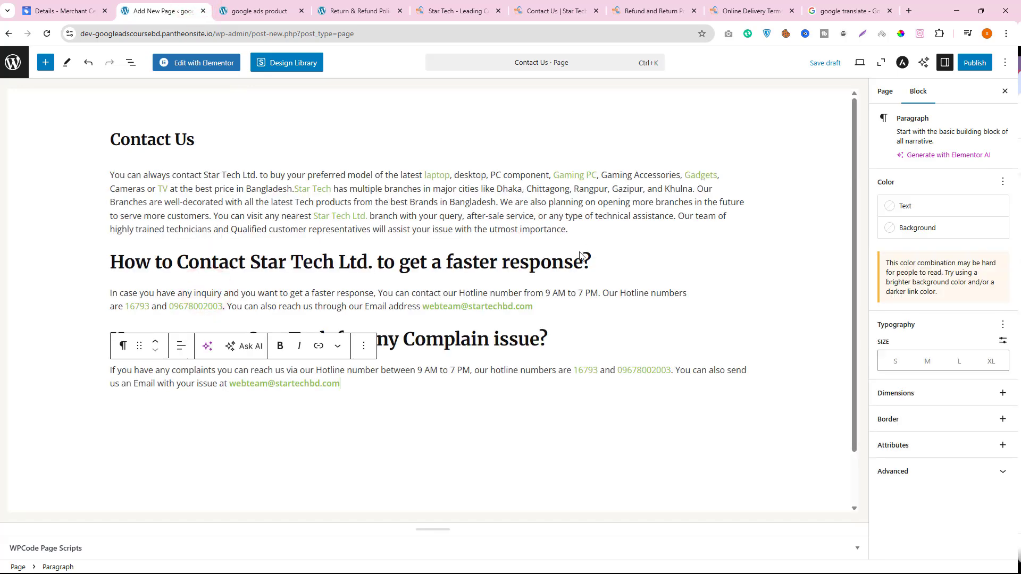
pyautogui.click(572, 229)
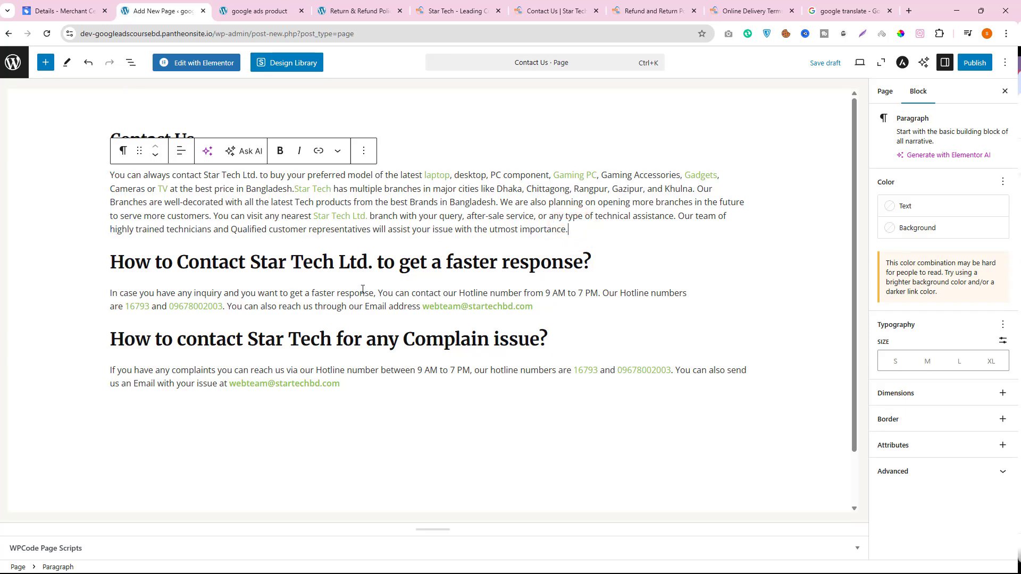
pyautogui.press('Return')
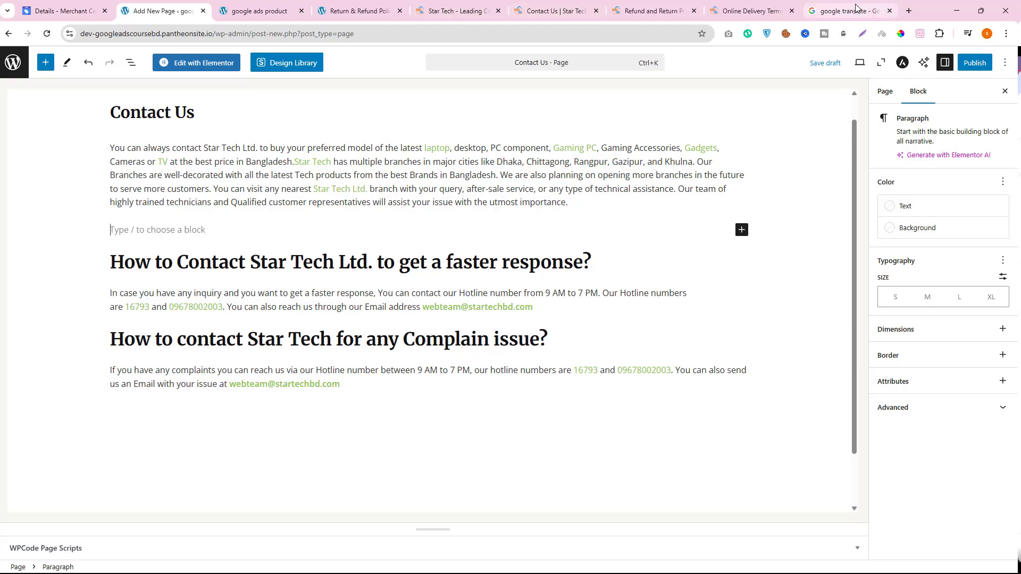
# - Copy the Elephant Road Branch address from the sales outlet list on Star Tech's Contact Us page
pyautogui.click(552, 10)
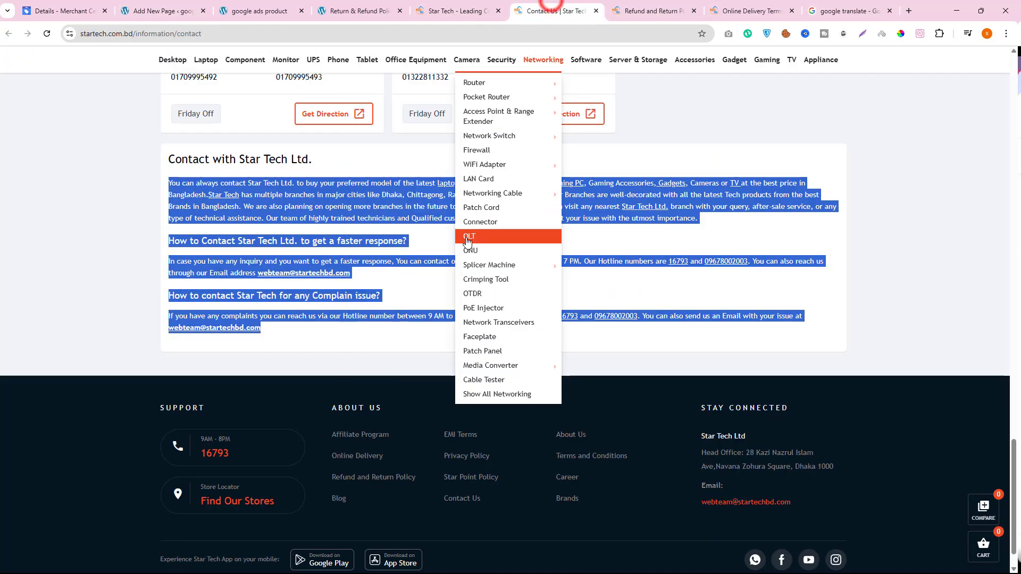
pyautogui.scroll(5, 181, 271)
pyautogui.scroll(15, 181, 271)
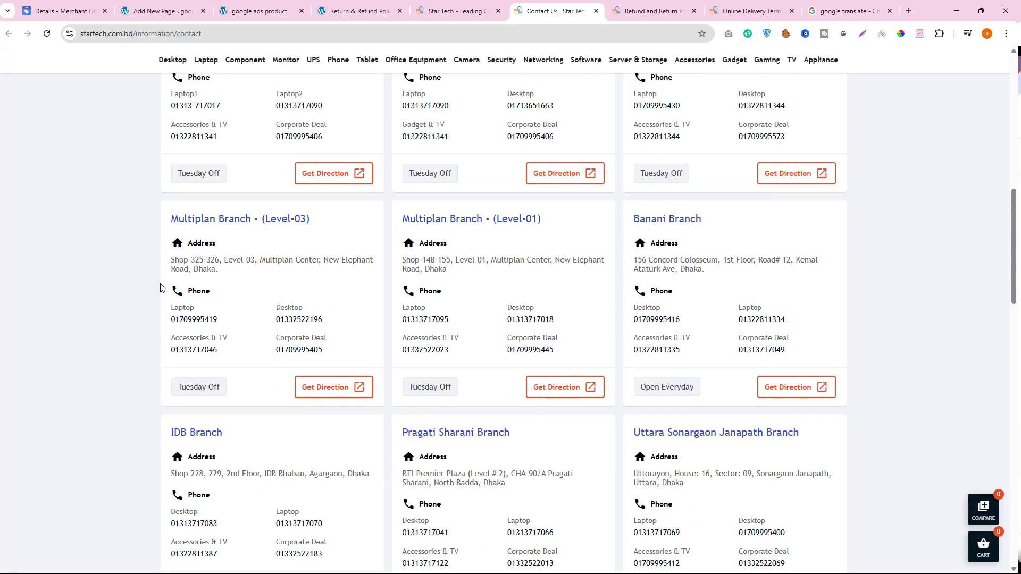
pyautogui.scroll(3, 257, 344)
pyautogui.scroll(3, 257, 320)
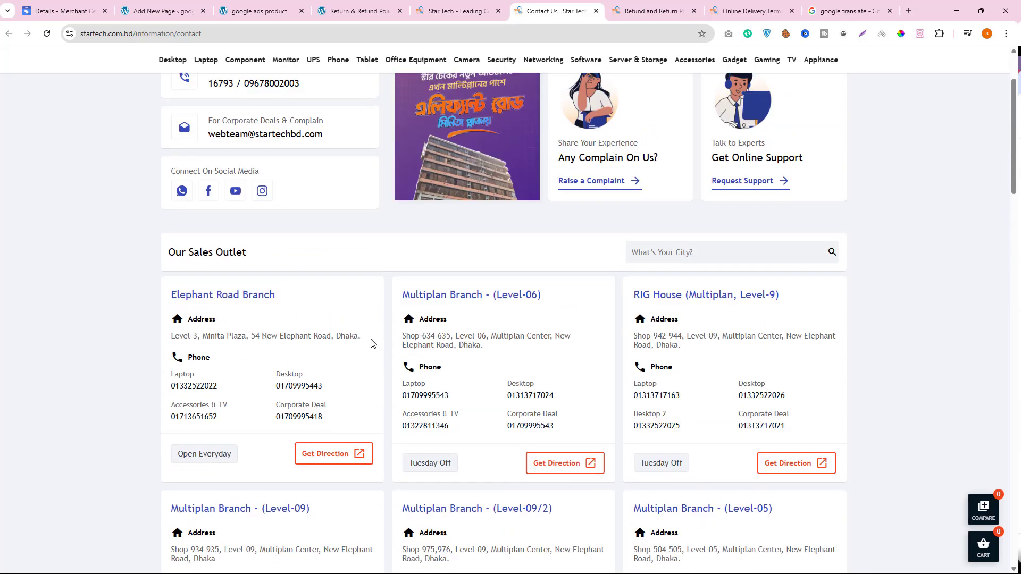
pyautogui.moveTo(369, 337); pyautogui.dragTo(171, 335)
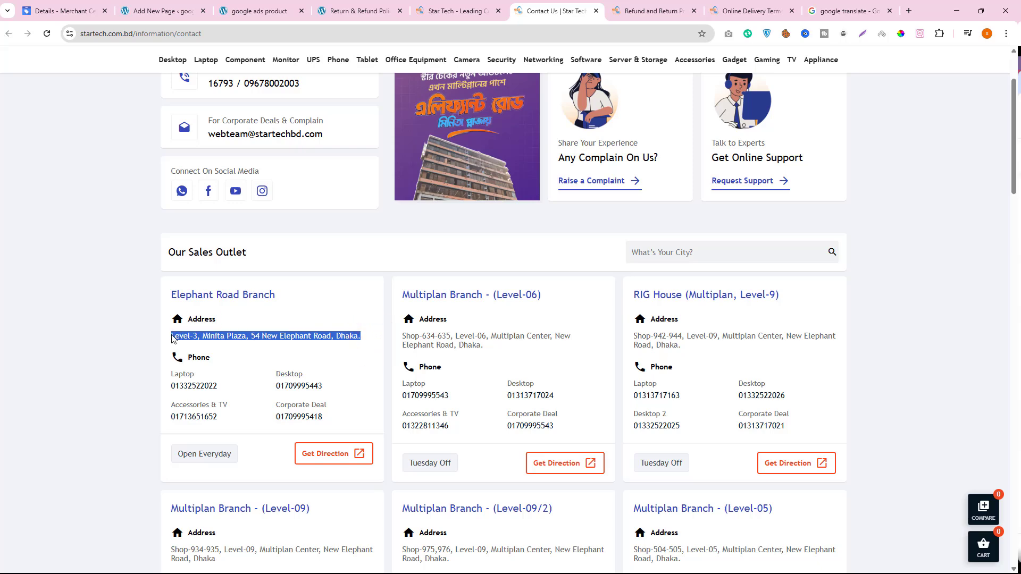
pyautogui.rightClick(173, 336)
pyautogui.click(207, 346)
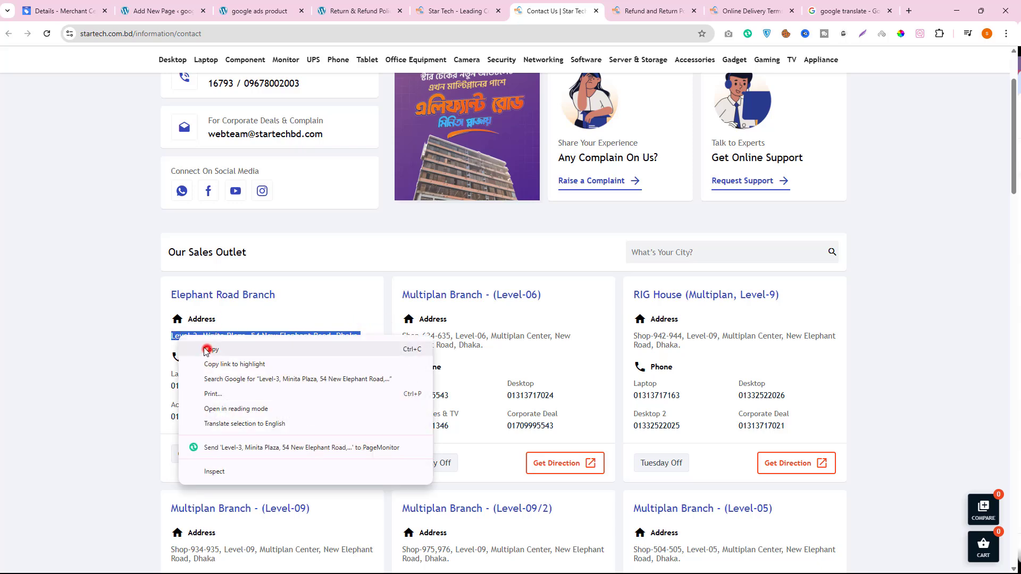
# - Paste the copied branch address into the empty paragraph above the faster response heading on the new page
pyautogui.click(159, 11)
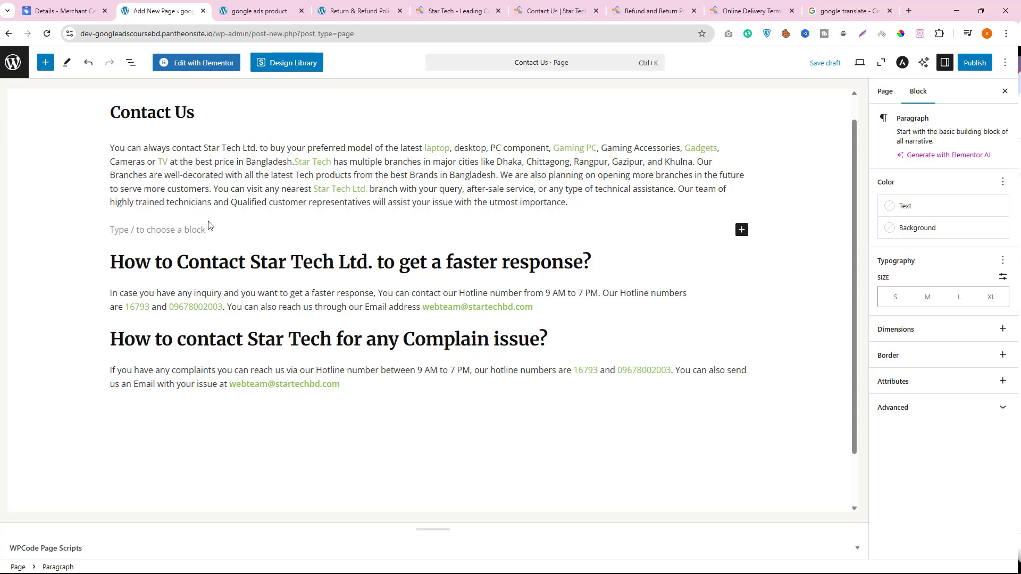
pyautogui.rightClick(138, 233)
pyautogui.click(166, 353)
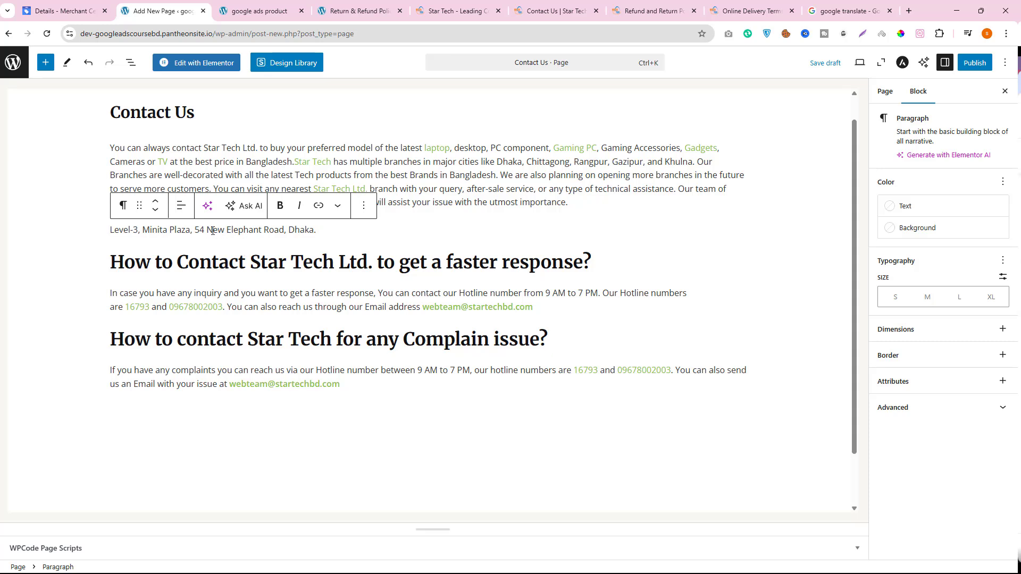
pyautogui.moveTo(208, 230); pyautogui.dragTo(315, 226)
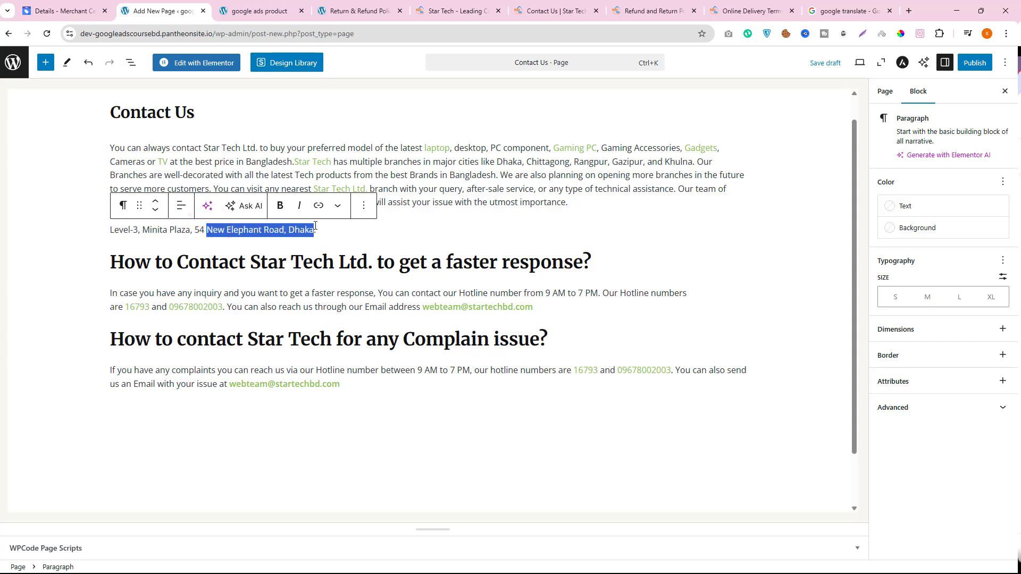
# - Search Google for "New Elephant Road, Dhaka postal code", starting from the road and city in the new page's address paragraph
pyautogui.rightClick(303, 227)
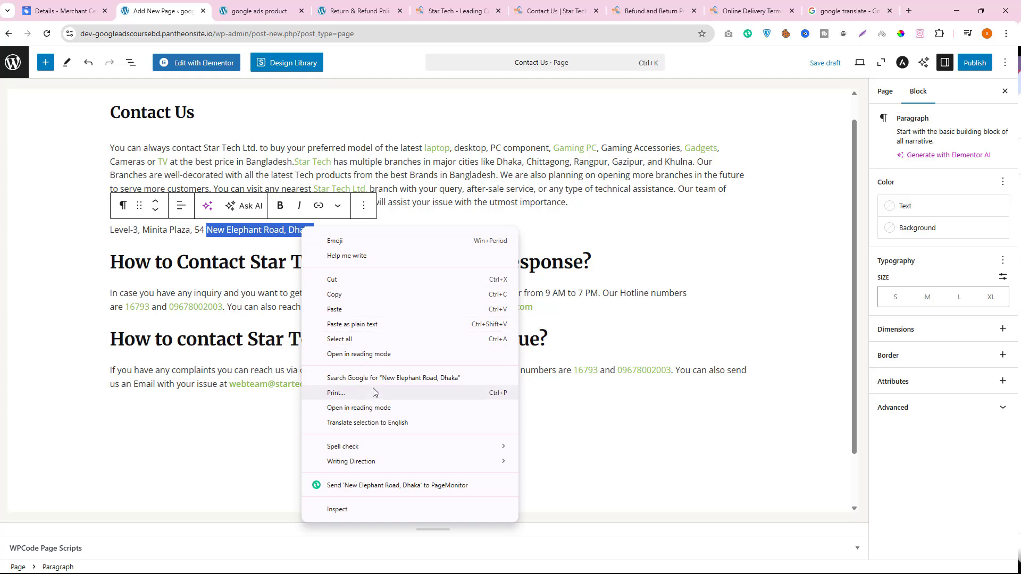
pyautogui.click(394, 379)
pyautogui.click(378, 89)
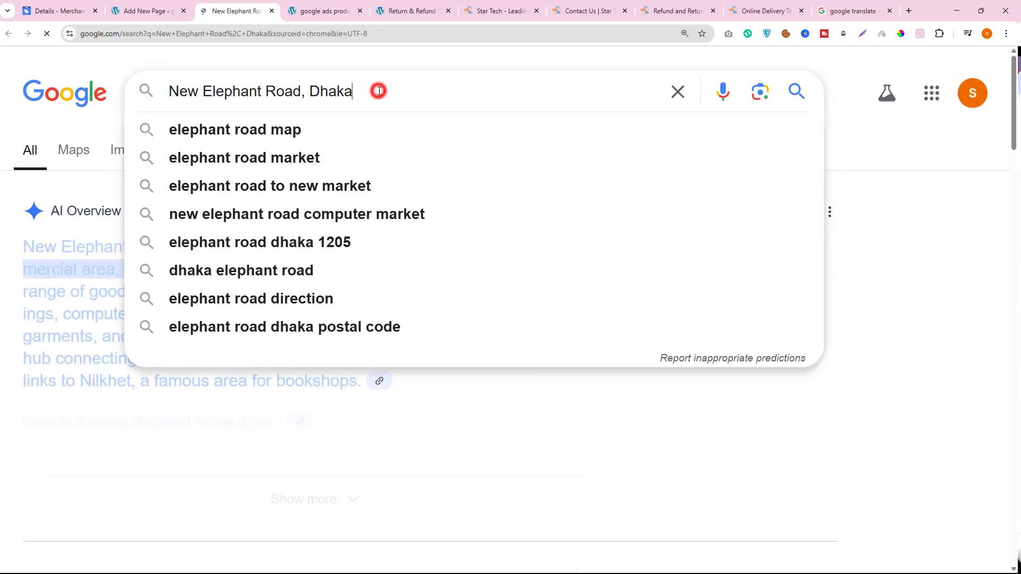
pyautogui.write('po')
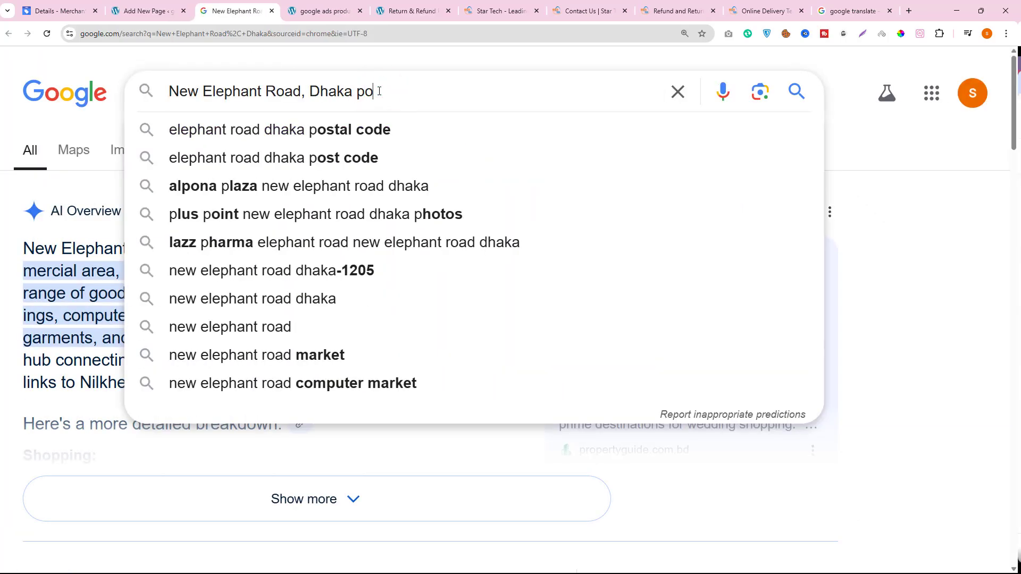
pyautogui.write('stal code')
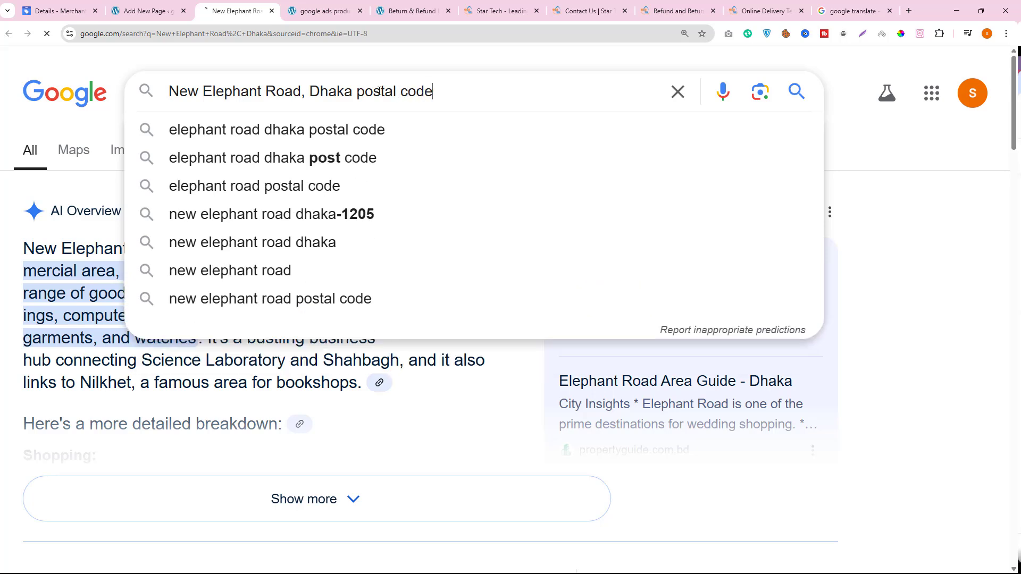
pyautogui.press('Return')
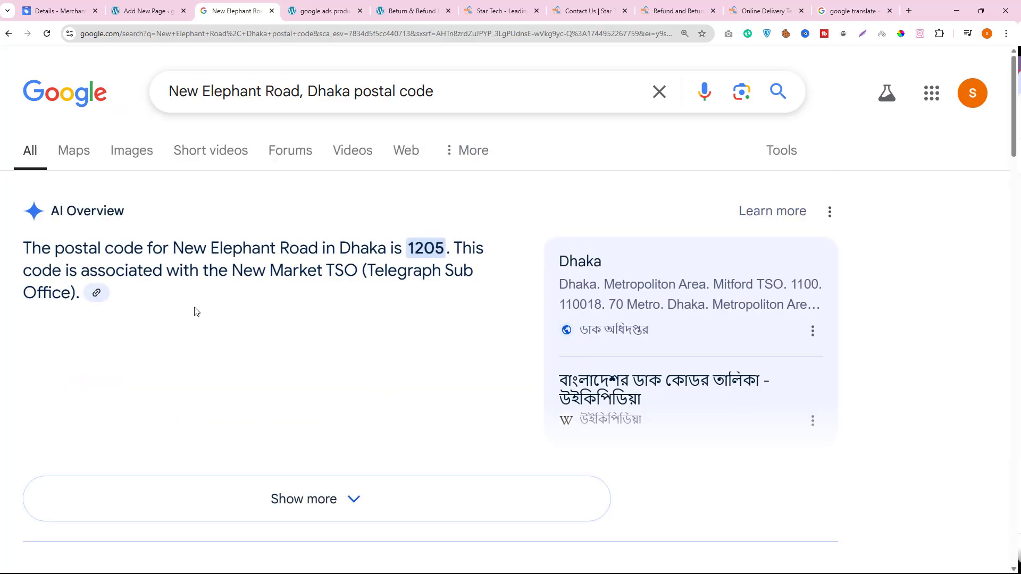
# - Append the postal code 1205 from the search answer to the address paragraph and publish the Contact Us page
pyautogui.doubleClick(408, 250)
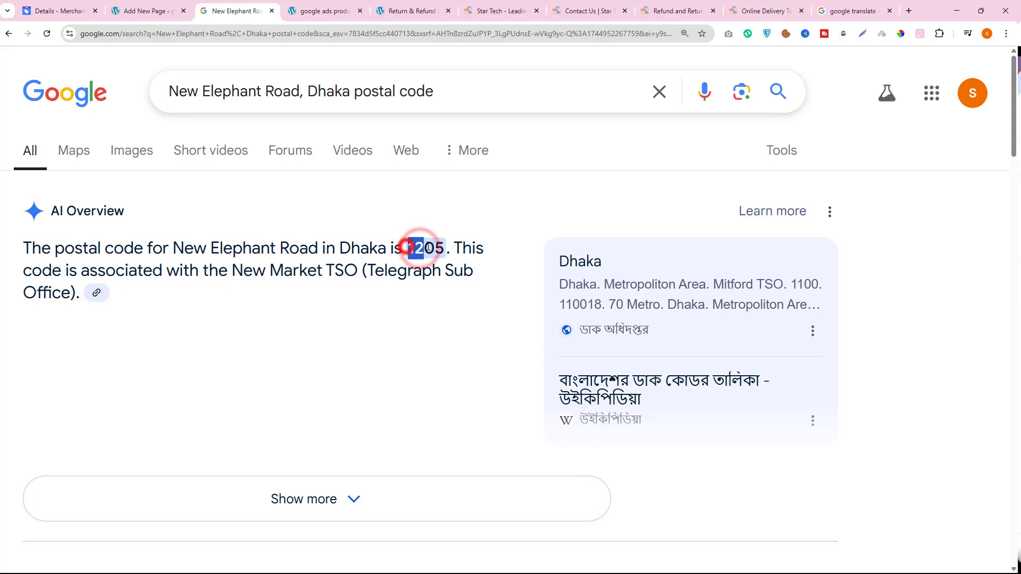
pyautogui.rightClick(452, 262)
pyautogui.click(452, 262)
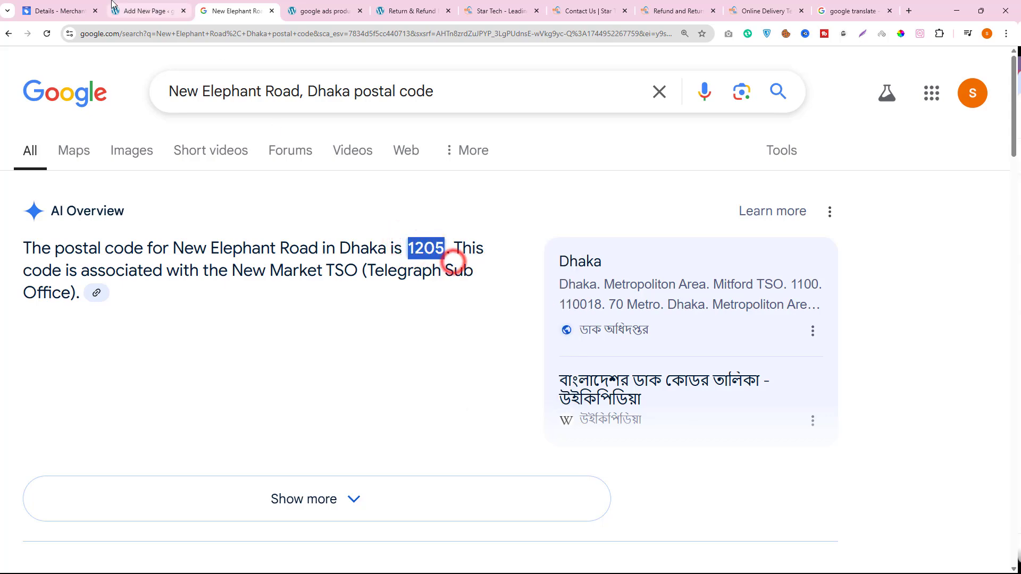
pyautogui.click(140, 11)
pyautogui.click(328, 231)
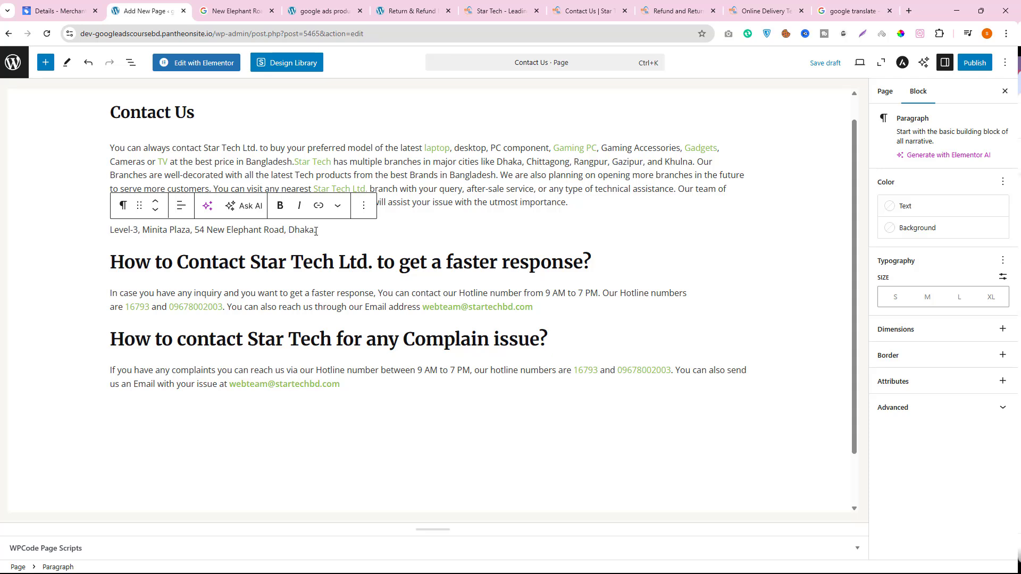
pyautogui.press('BackSpace')
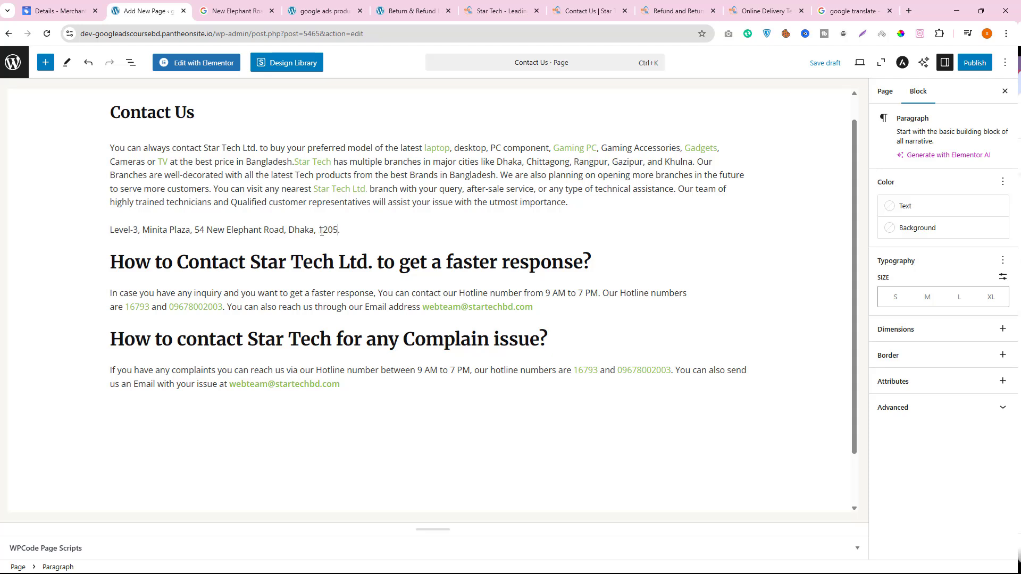
pyautogui.click(975, 62)
pyautogui.click(971, 62)
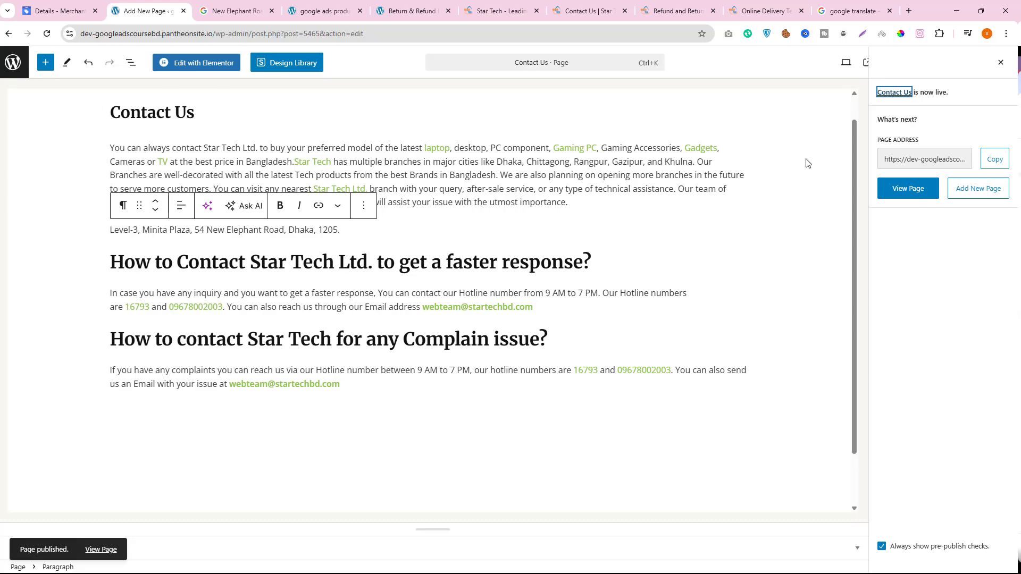
# - Switch to Google Merchant Center, review the business details and open them for editing
pyautogui.click(52, 6)
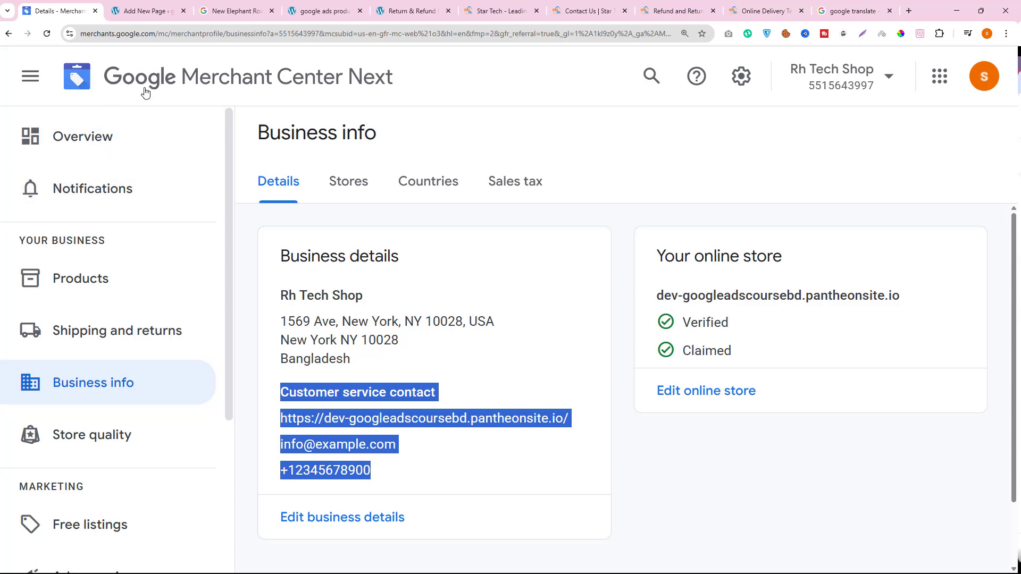
pyautogui.moveTo(279, 256); pyautogui.dragTo(389, 481)
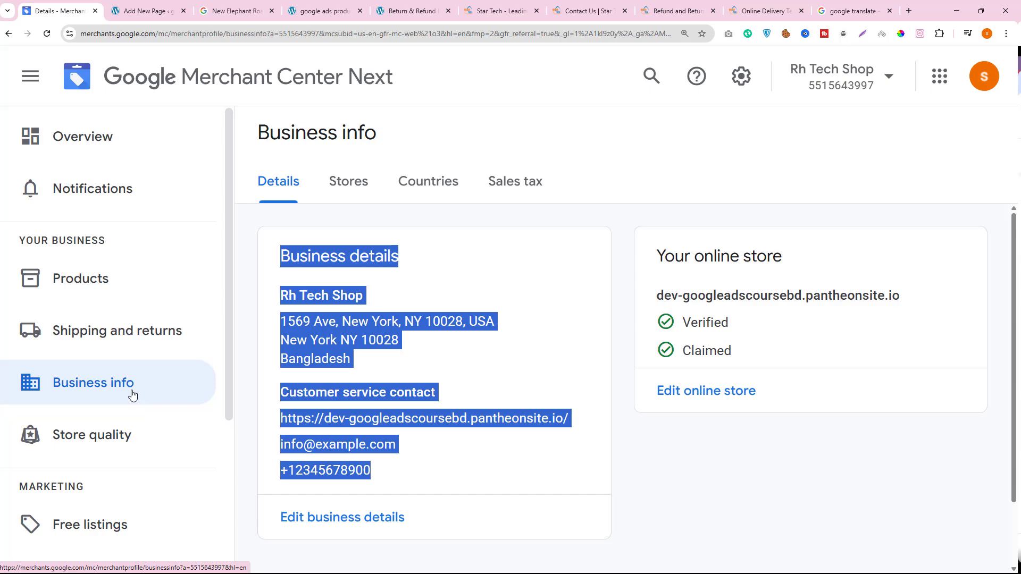
pyautogui.click(131, 334)
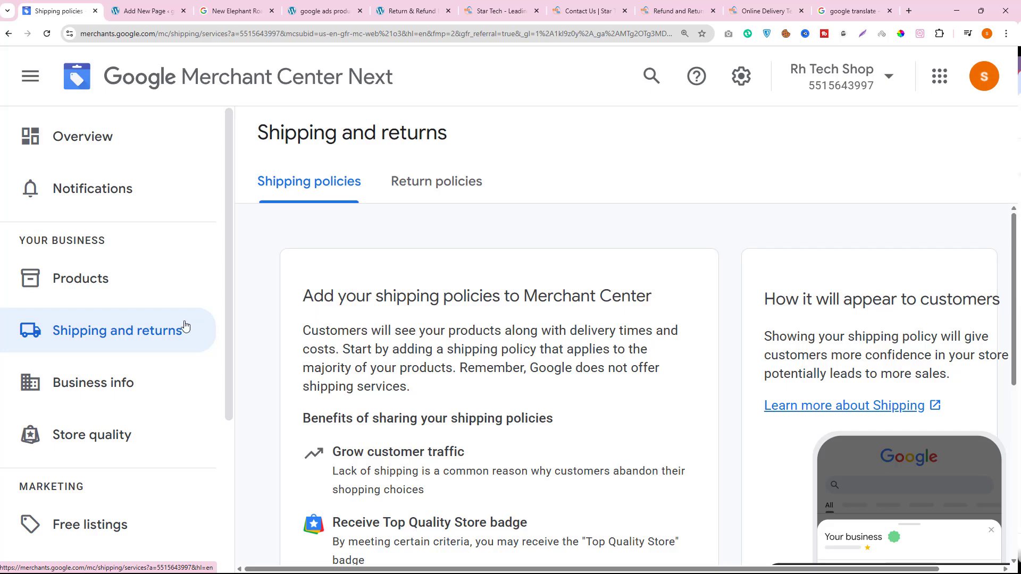
pyautogui.click(101, 378)
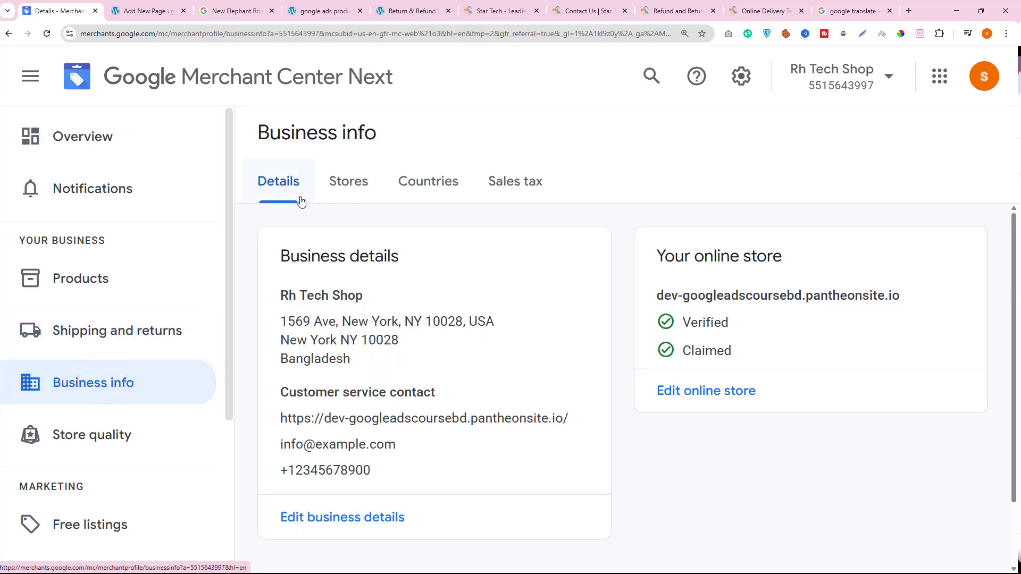
pyautogui.click(325, 517)
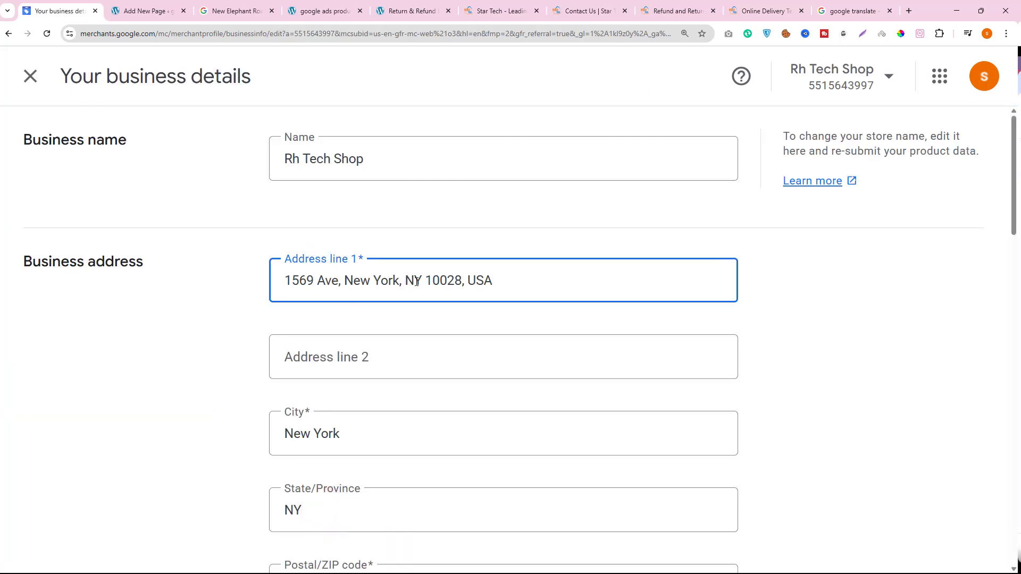
# - Copy the street part of the address, without city and postal code, from the WordPress Contact Us page
pyautogui.click(149, 11)
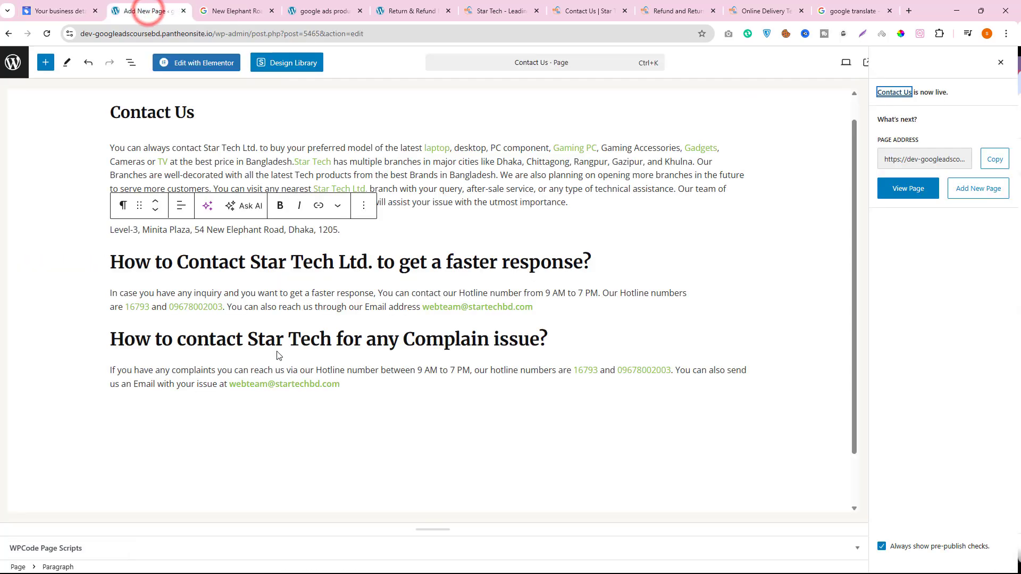
pyautogui.click(108, 233)
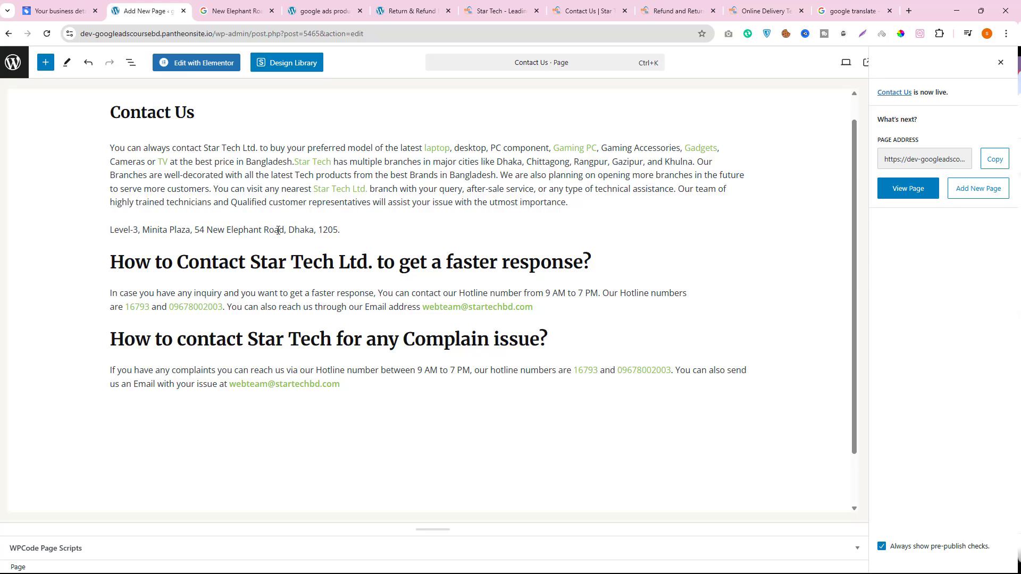
pyautogui.moveTo(285, 230); pyautogui.dragTo(110, 231)
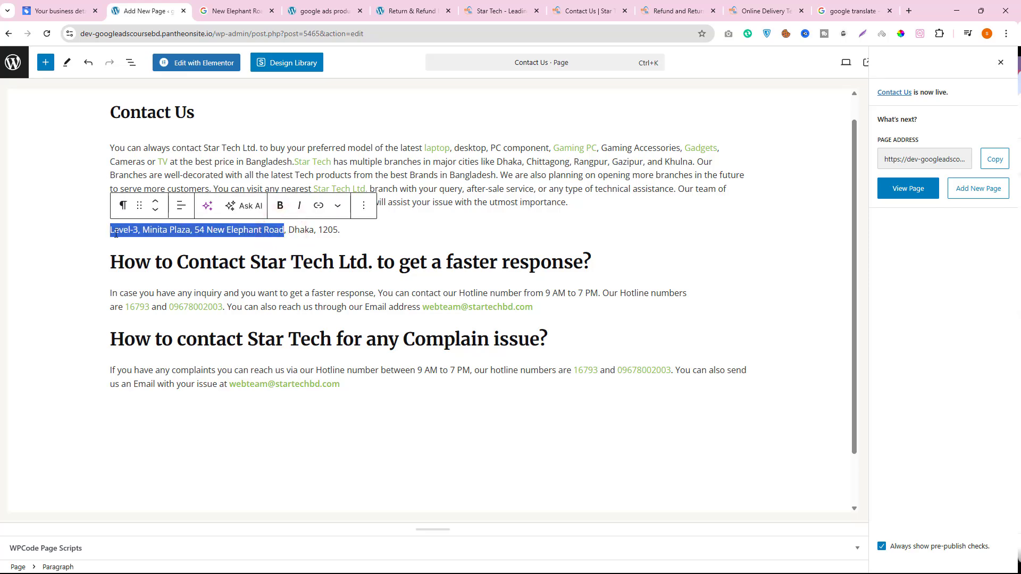
pyautogui.rightClick(116, 234)
pyautogui.click(149, 300)
# - Replace Address line 1 in the Merchant Center business address with the copied street address
pyautogui.click(58, 10)
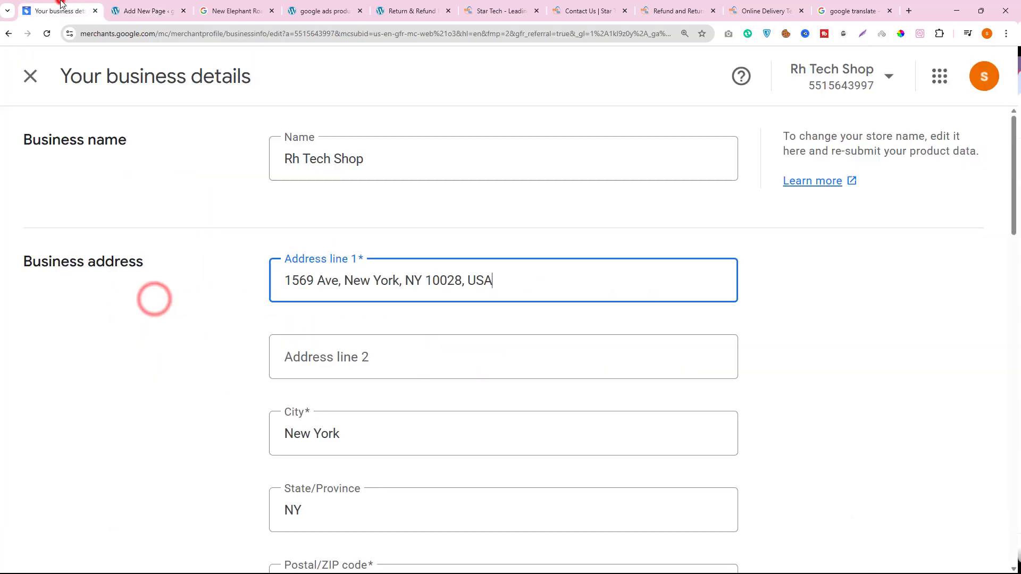
pyautogui.tripleClick(351, 279)
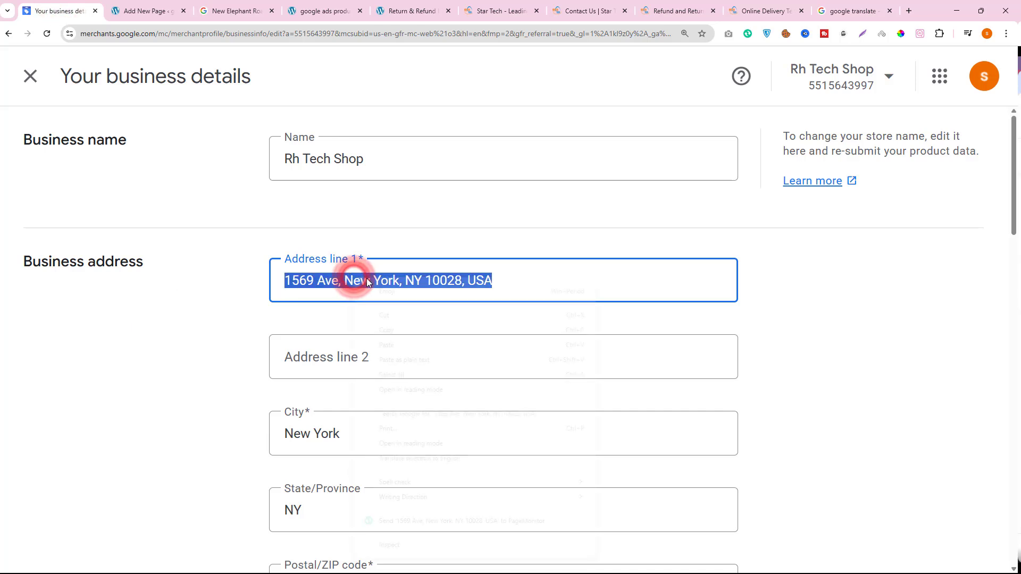
pyautogui.rightClick(354, 279)
pyautogui.click(386, 345)
# - Set the business address city and state to Dhaka and the postal code to 1205, and save the address
pyautogui.scroll(-2, 629, 388)
pyautogui.moveTo(358, 326); pyautogui.dragTo(284, 331)
pyautogui.write('Dhaka')
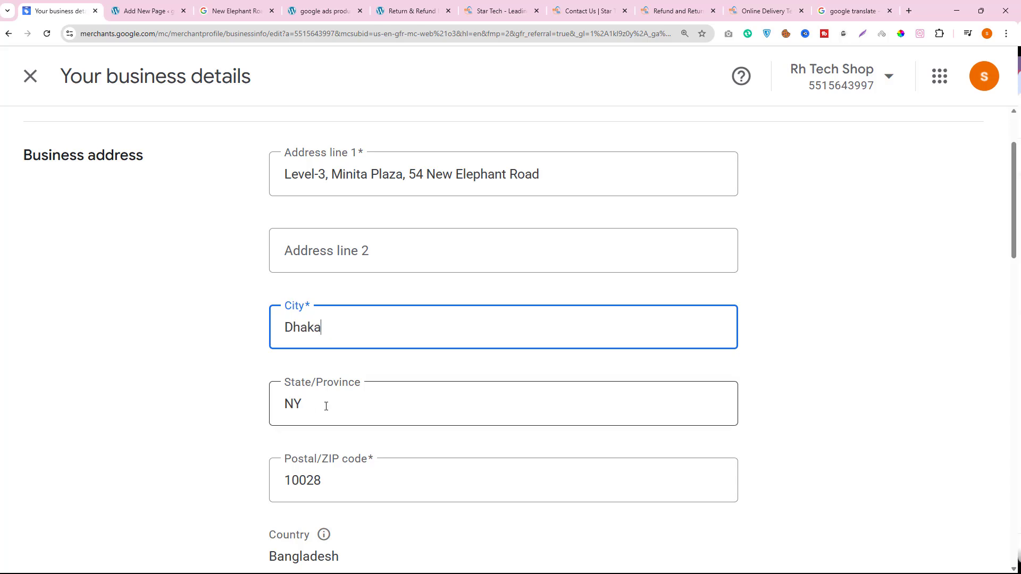
pyautogui.moveTo(326, 406); pyautogui.dragTo(252, 412)
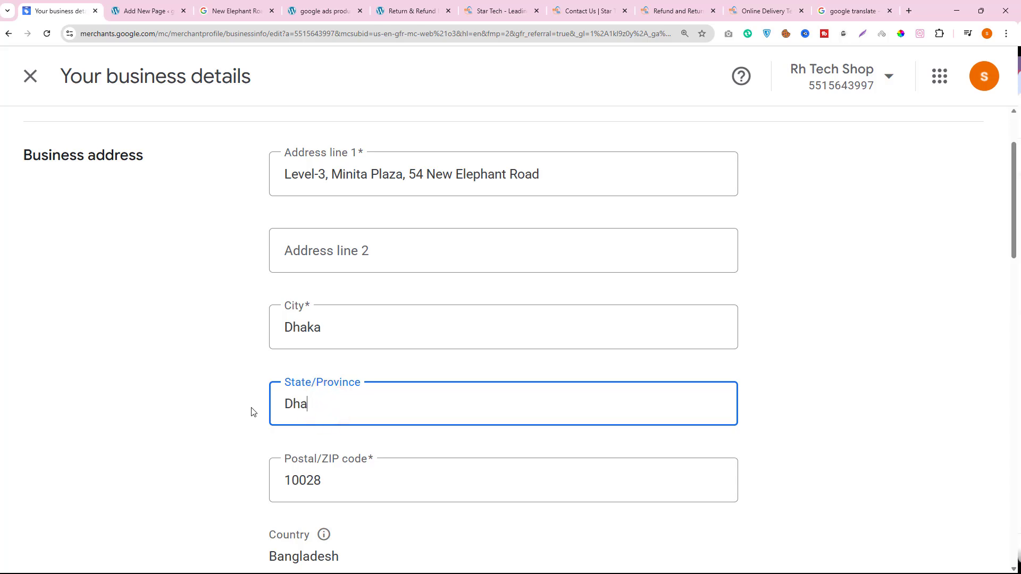
pyautogui.scroll(-2, 372, 413)
pyautogui.moveTo(326, 375); pyautogui.dragTo(265, 373)
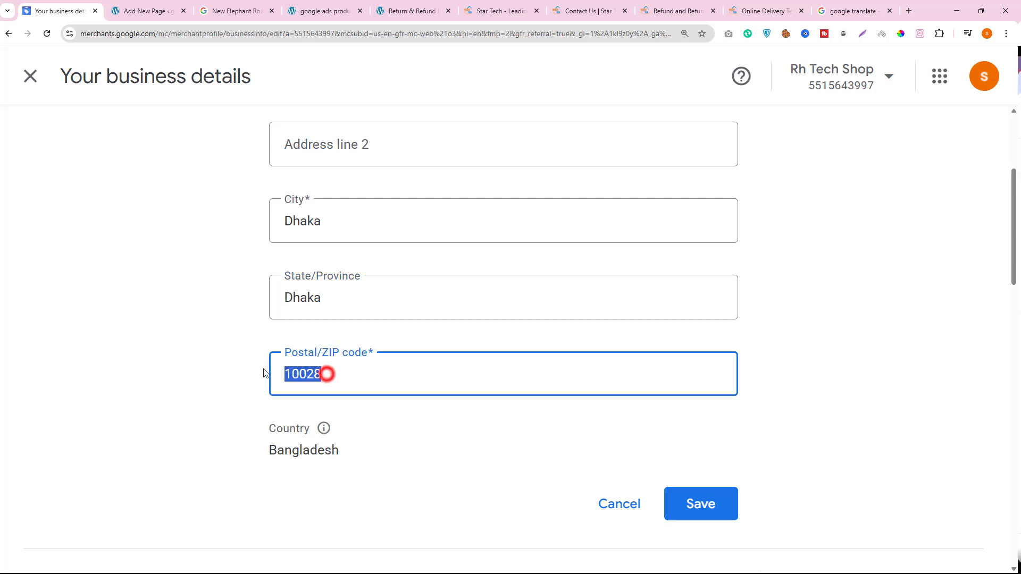
pyautogui.write('1205')
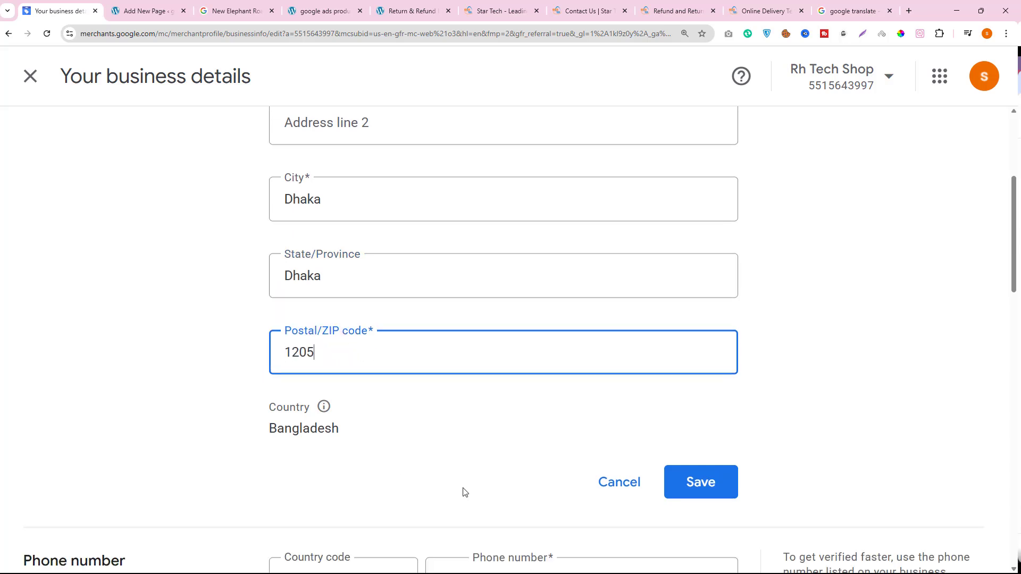
pyautogui.scroll(-1, 463, 489)
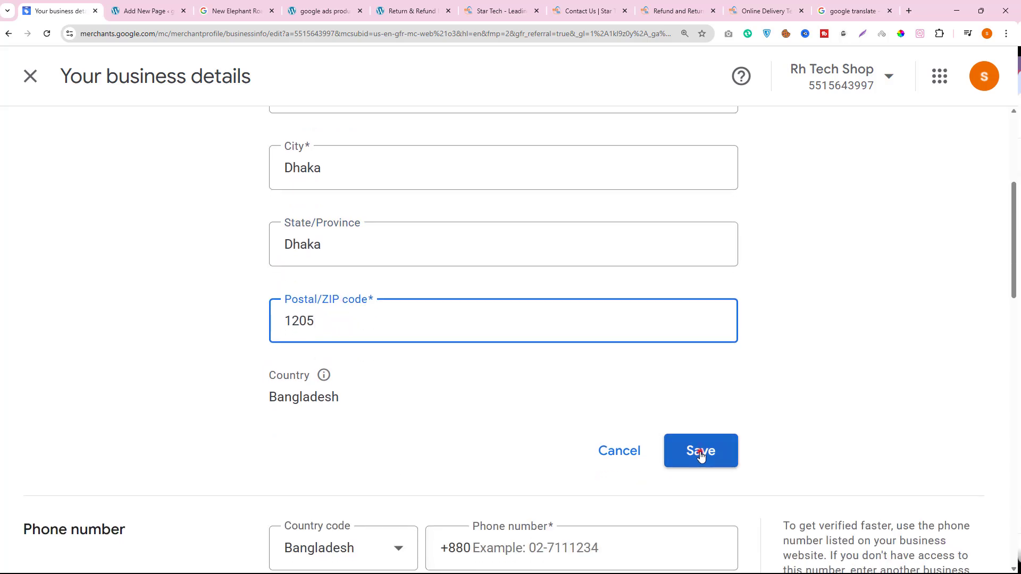
pyautogui.click(700, 451)
# - Copy the second hotline number in the faster response section of the Contact Us page for the empty business phone field
pyautogui.scroll(-3, 633, 472)
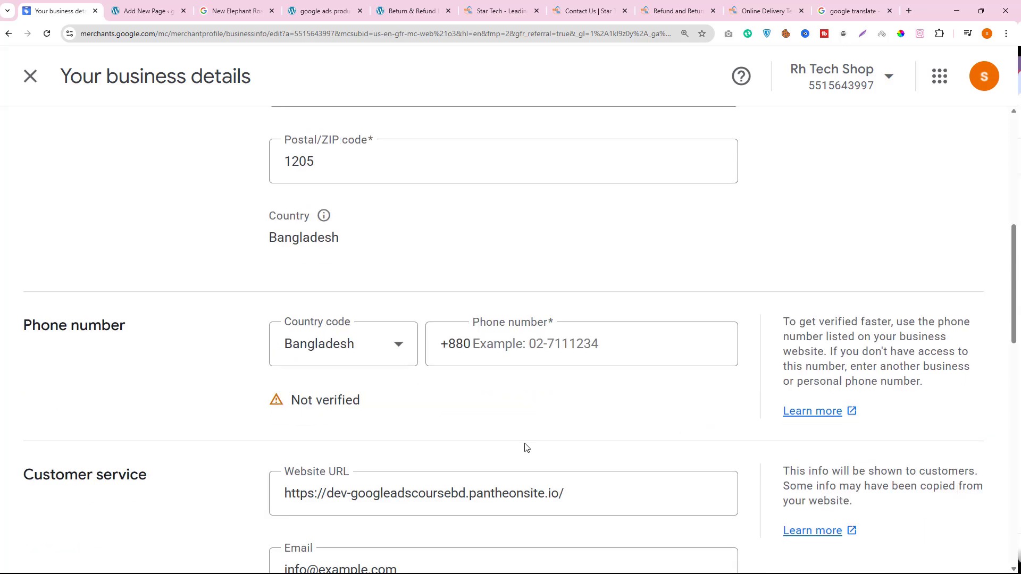
pyautogui.click(479, 343)
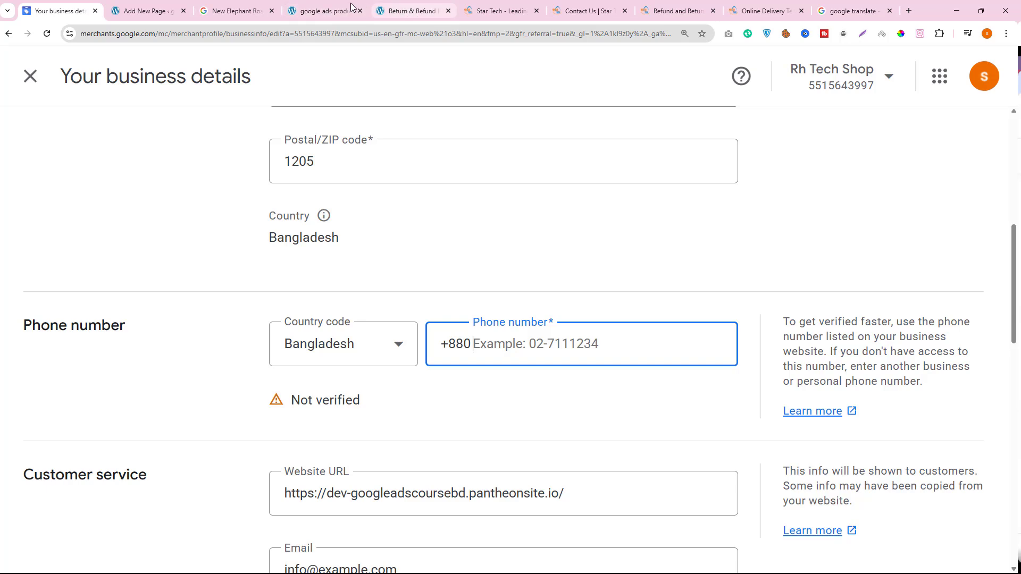
pyautogui.click(166, 8)
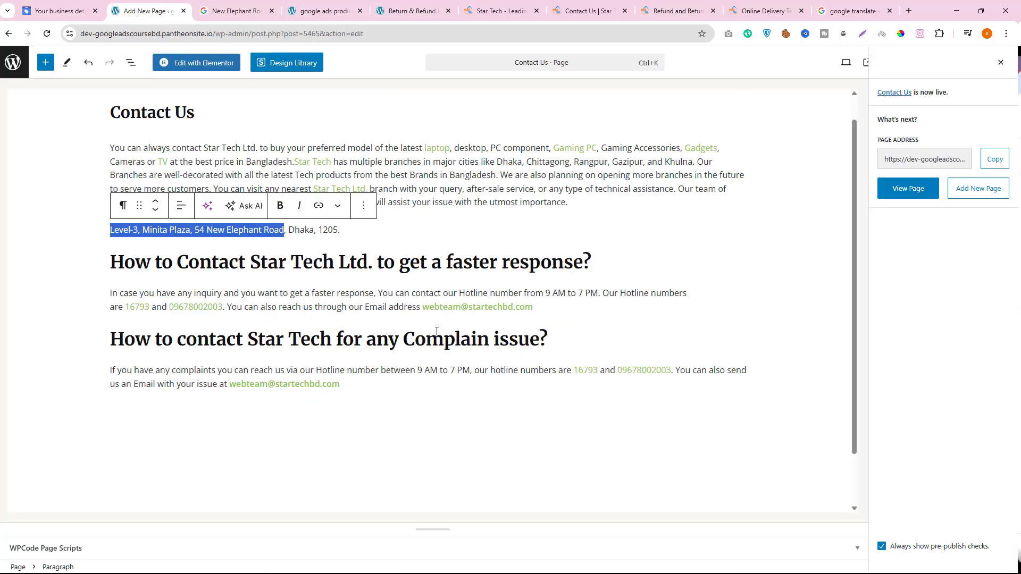
pyautogui.doubleClick(170, 306)
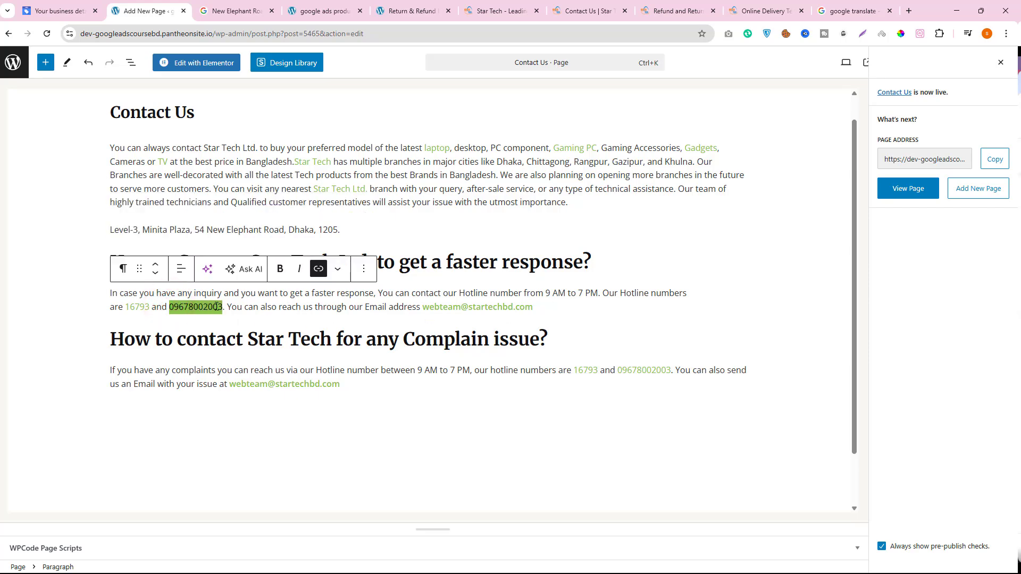
pyautogui.rightClick(216, 308)
pyautogui.click(248, 361)
# - Paste the copied hotline number as the business phone number in the Merchant Center business details
pyautogui.hotkey('ctrl', 'pageup')
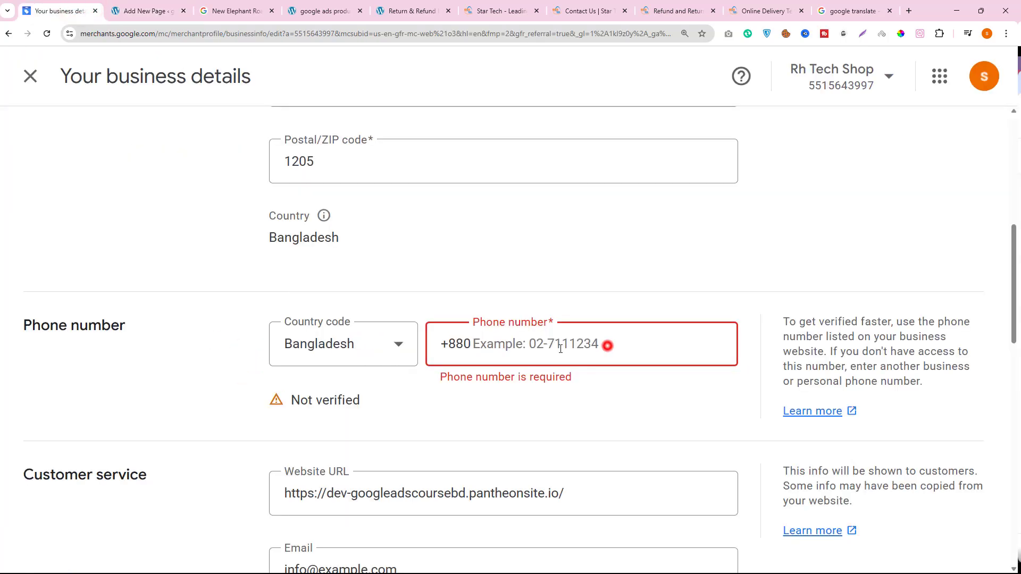
pyautogui.rightClick(480, 345)
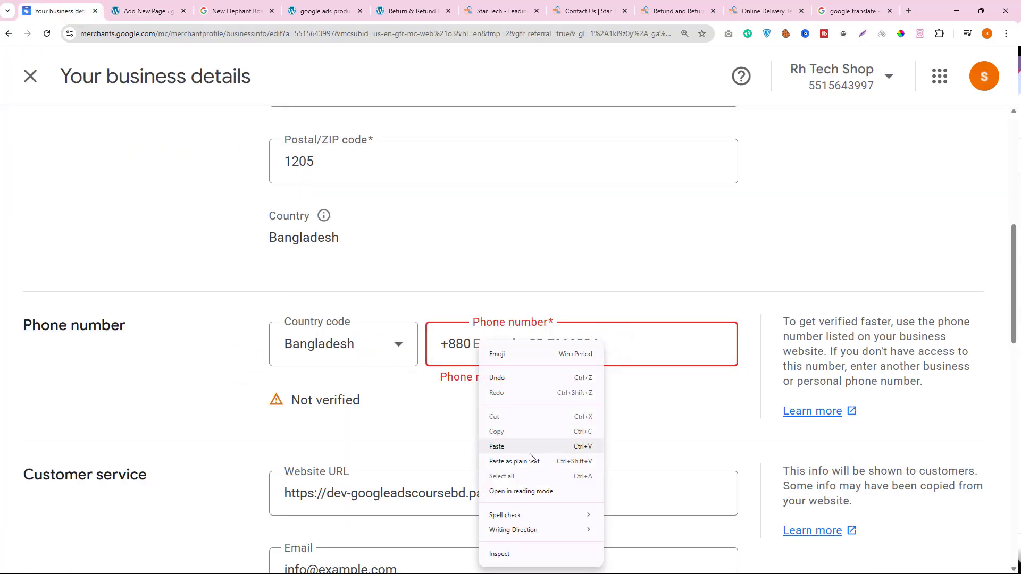
pyautogui.click(520, 446)
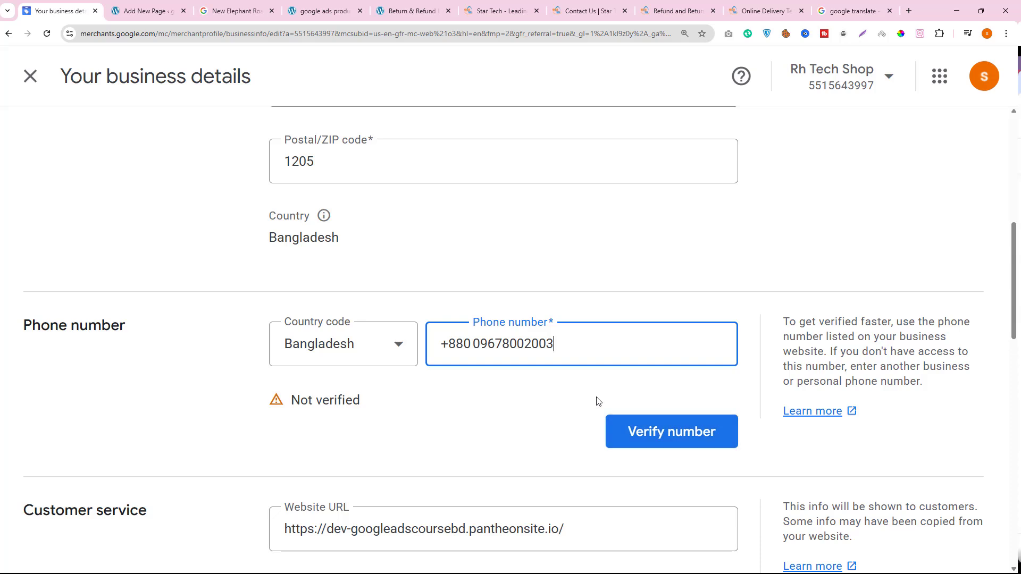
pyautogui.scroll(-3, 617, 394)
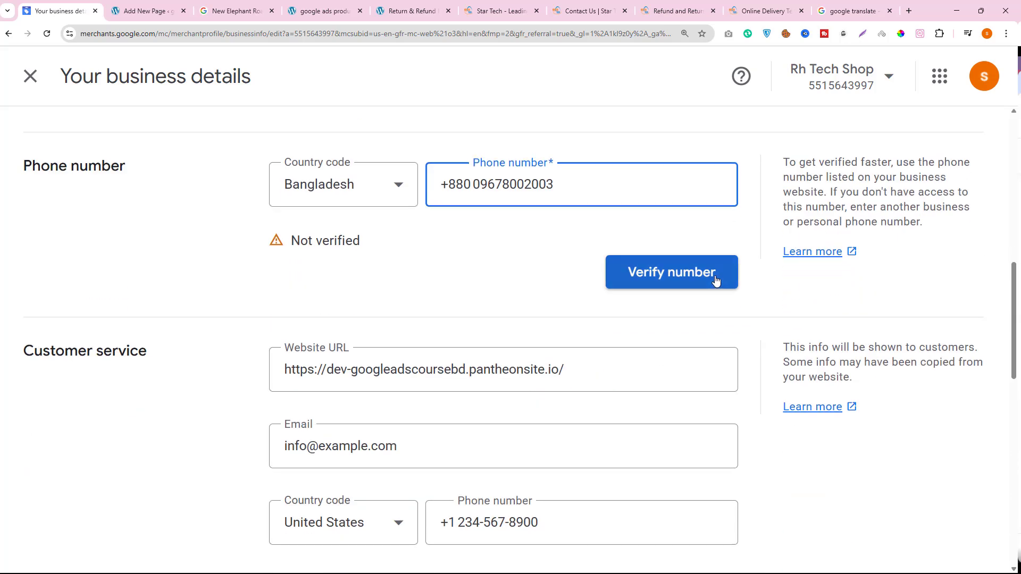
pyautogui.scroll(1, 201, 246)
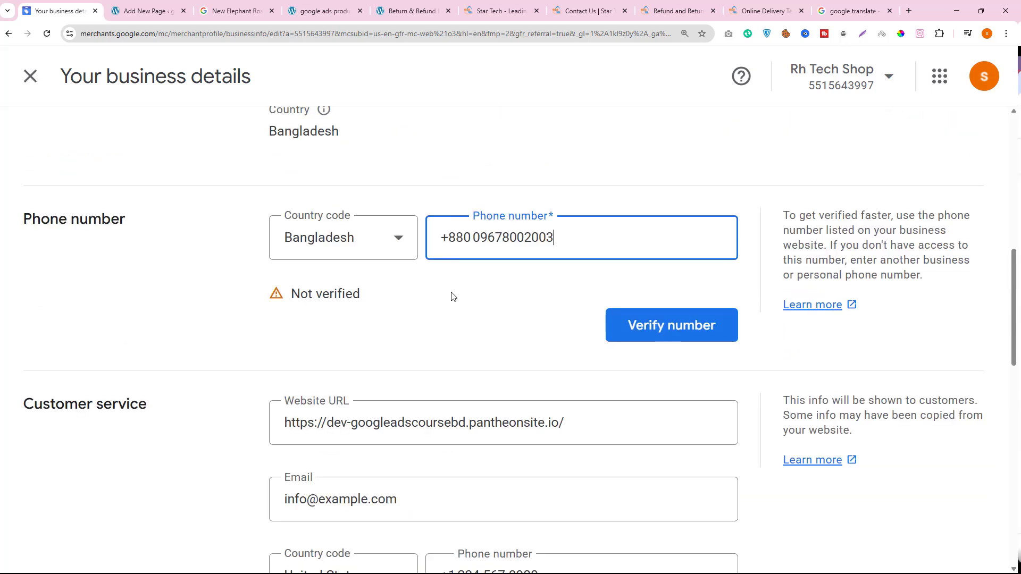
pyautogui.scroll(-6, 449, 337)
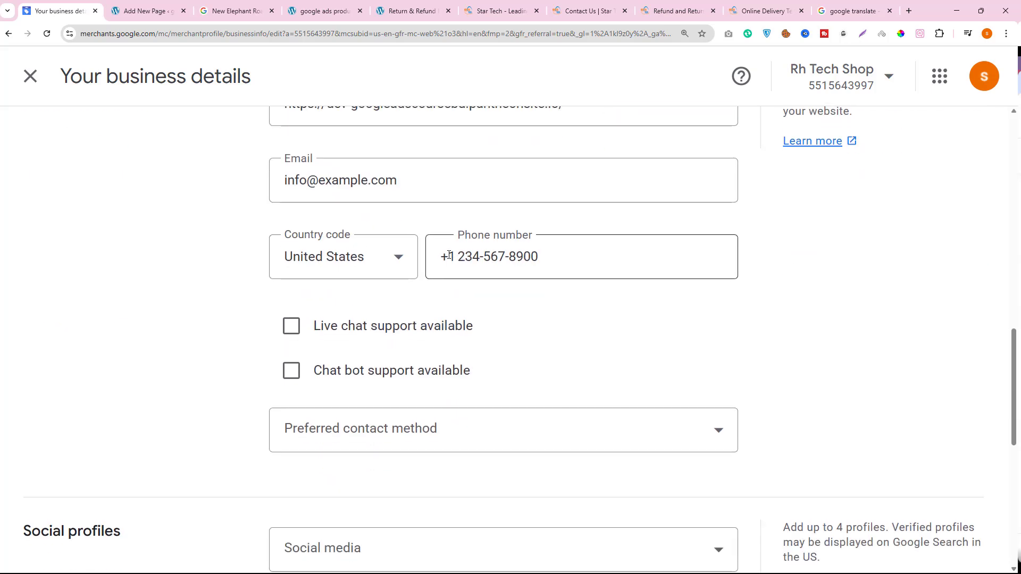
# - Set the country code of the customer service phone number to Bangladesh
pyautogui.click(387, 257)
pyautogui.scroll(-5, 387, 256)
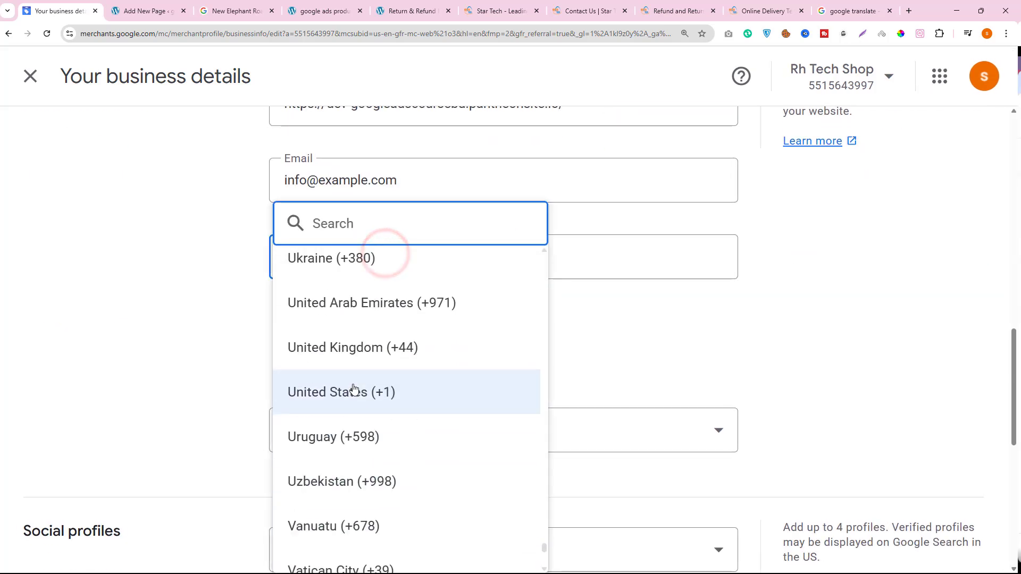
pyautogui.scroll(-4, 363, 404)
pyautogui.scroll(12, 367, 410)
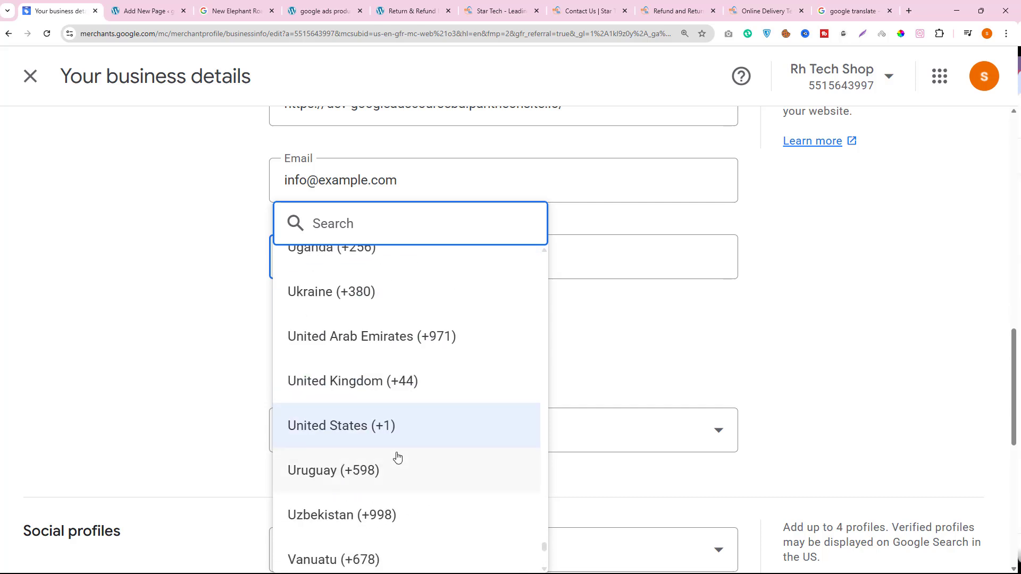
pyautogui.moveTo(540, 542); pyautogui.dragTo(526, 468)
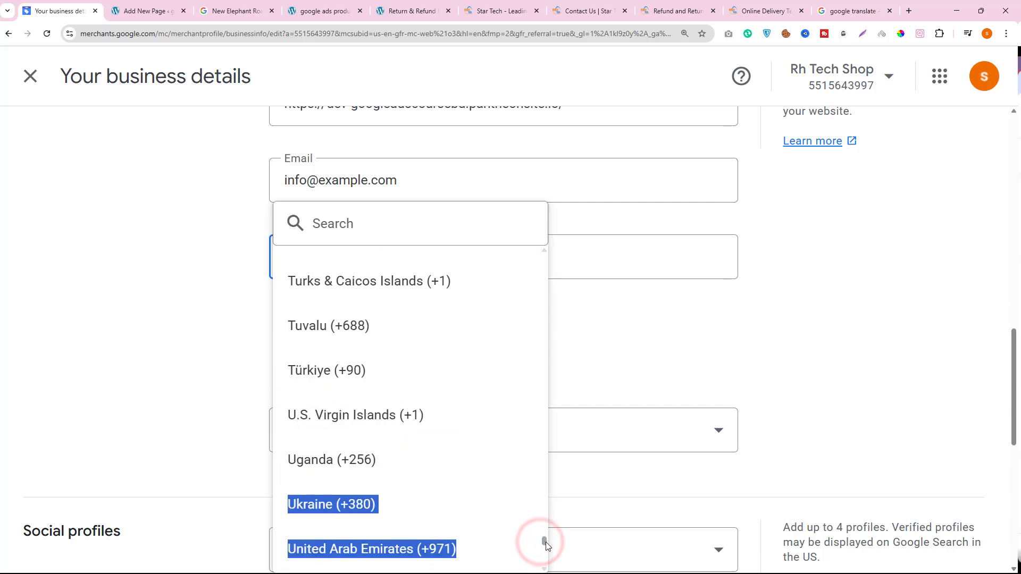
pyautogui.moveTo(545, 542); pyautogui.dragTo(519, 288)
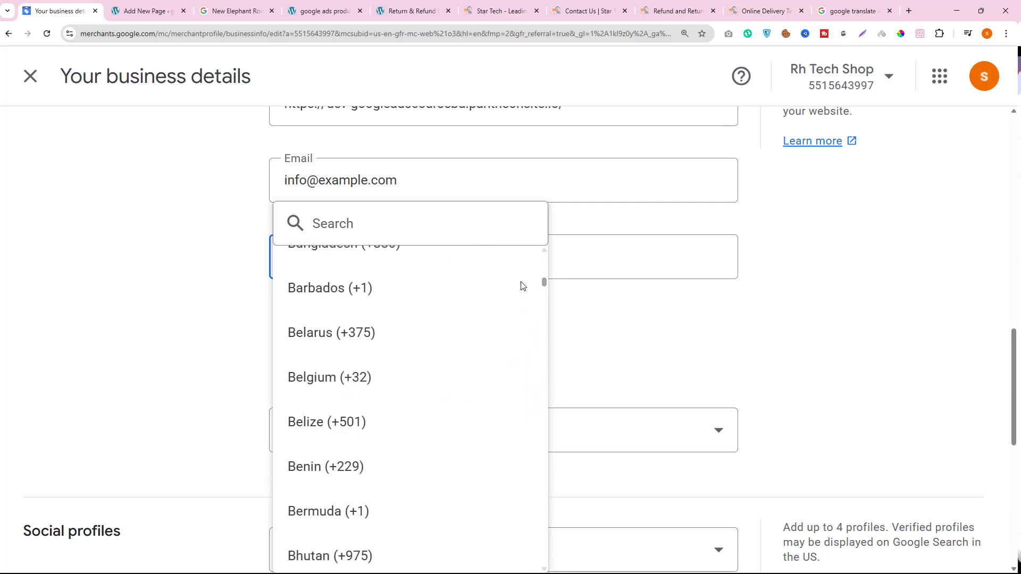
pyautogui.click(405, 351)
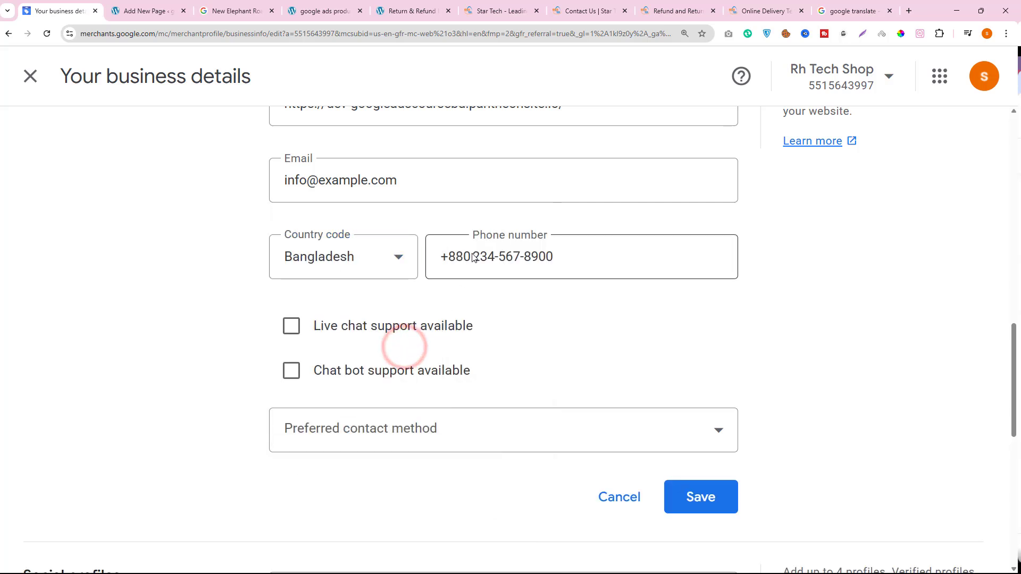
# - Replace the placeholder customer service phone number with the copied hotline number
pyautogui.click(475, 256)
pyautogui.hotkey('shift', 'End')
pyautogui.rightClick(537, 263)
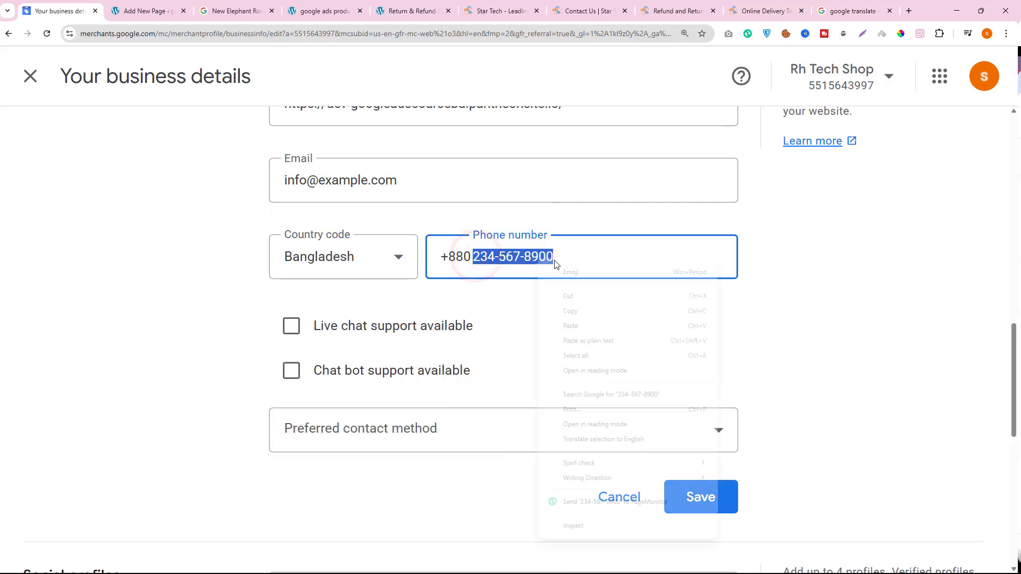
pyautogui.click(570, 330)
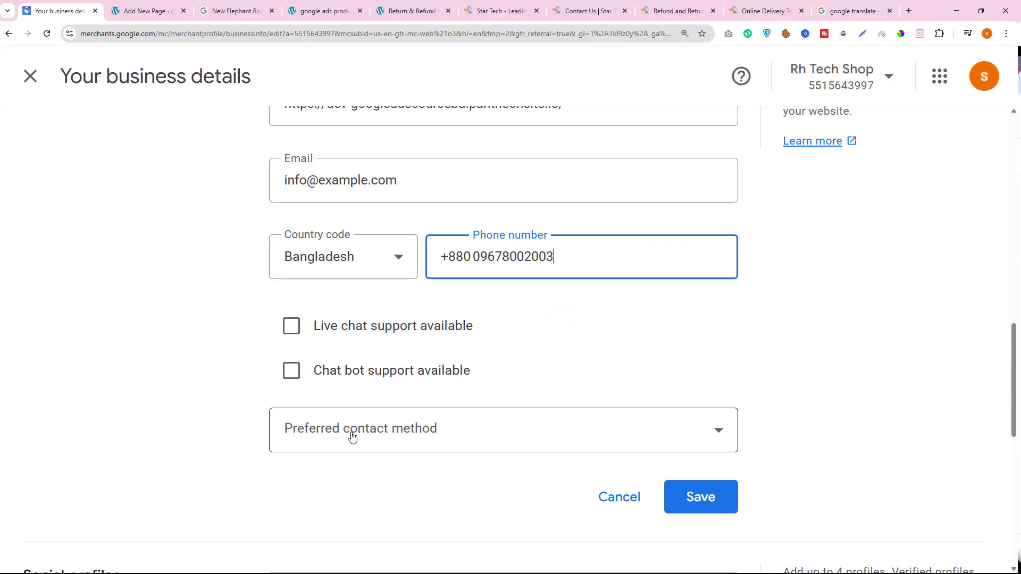
# - Set the preferred contact method to Phone number and save the customer service details
pyautogui.click(382, 429)
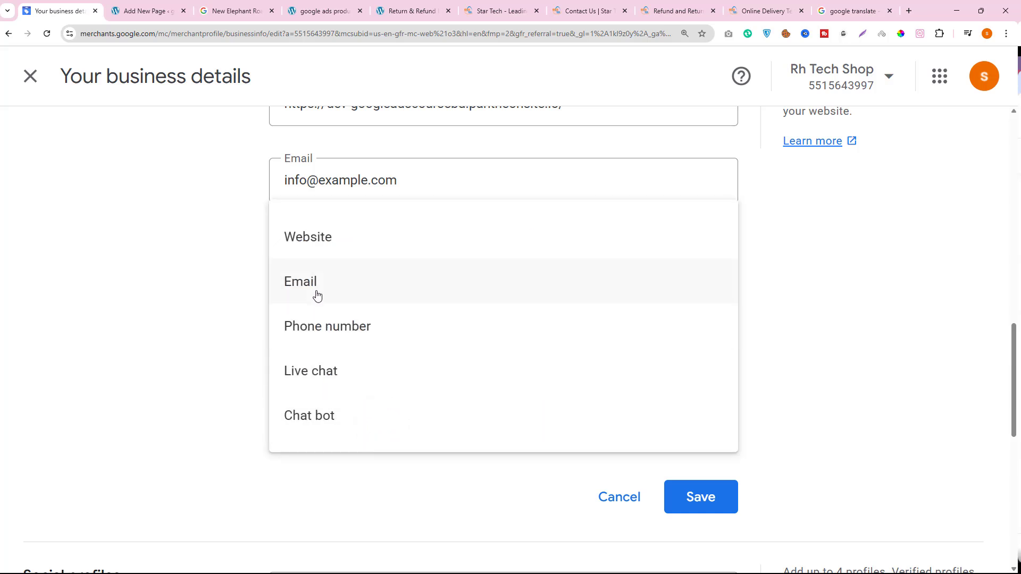
pyautogui.click(334, 336)
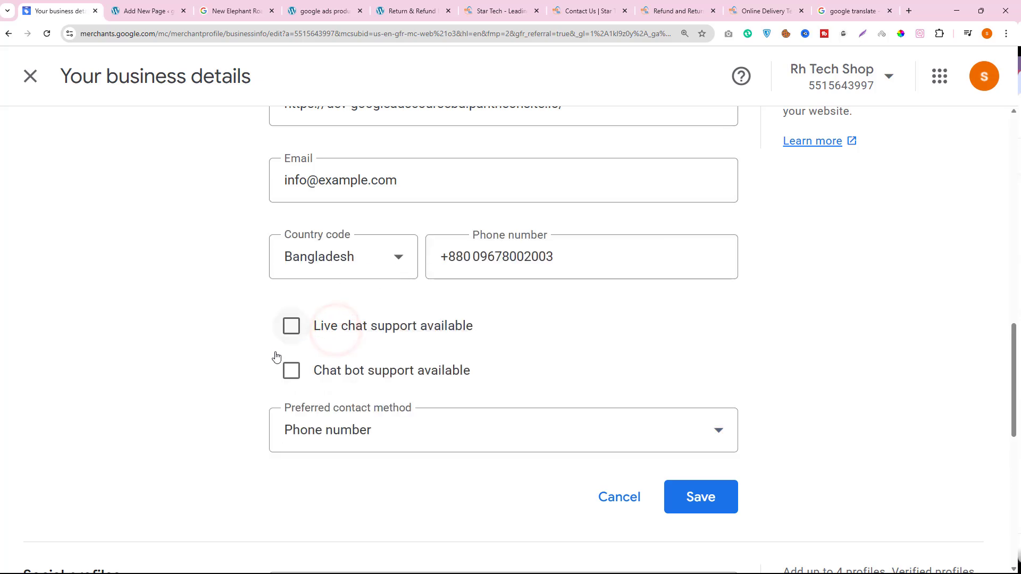
pyautogui.click(671, 495)
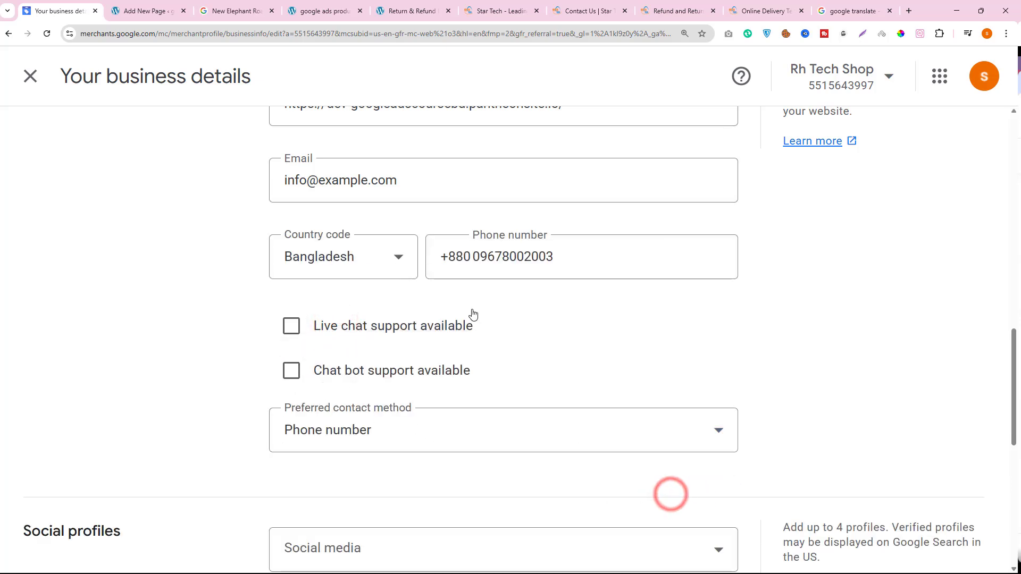
# - Review the remaining business details sections and check the business phone number's verification options without requesting a code
pyautogui.scroll(-8, 473, 319)
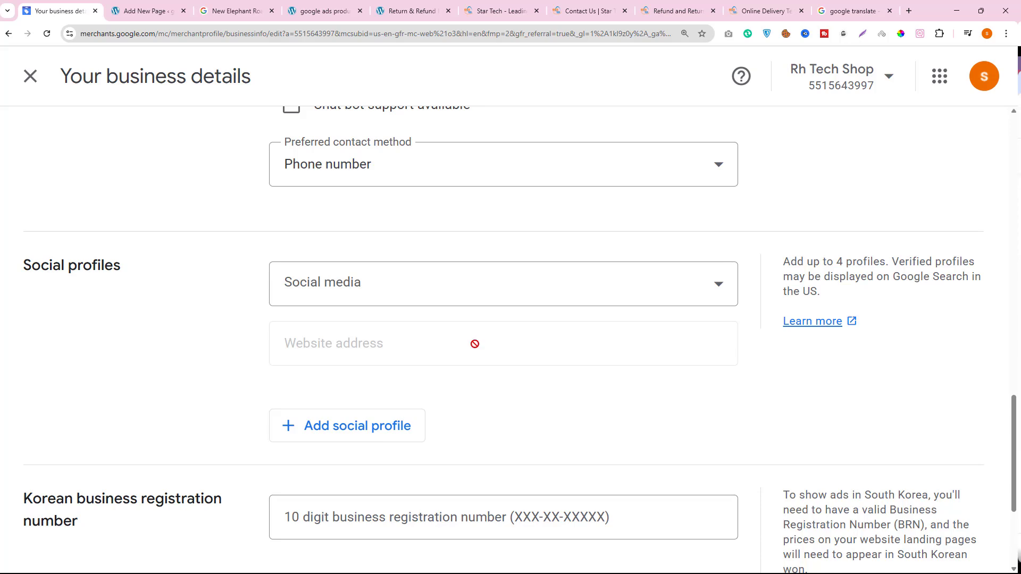
pyautogui.scroll(-1, 478, 356)
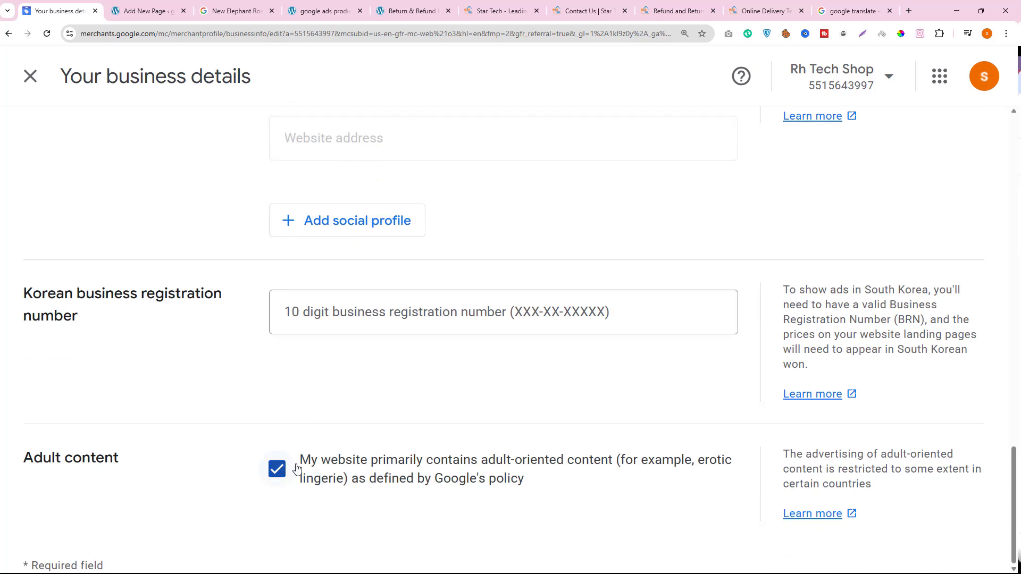
pyautogui.scroll(8, 297, 468)
pyautogui.hotkey('ctrl', '-')
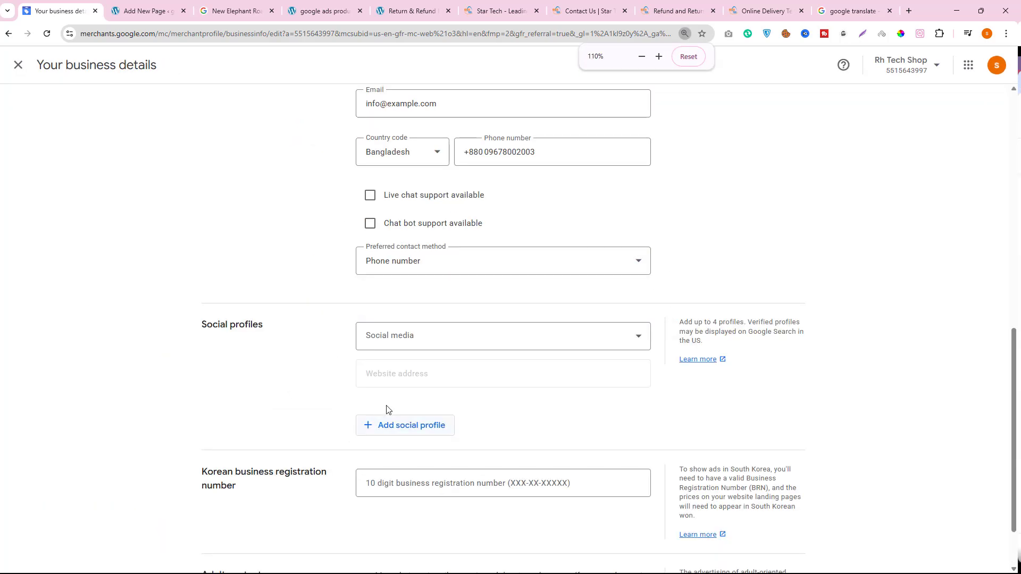
pyautogui.scroll(10, 391, 410)
pyautogui.scroll(-3, 433, 388)
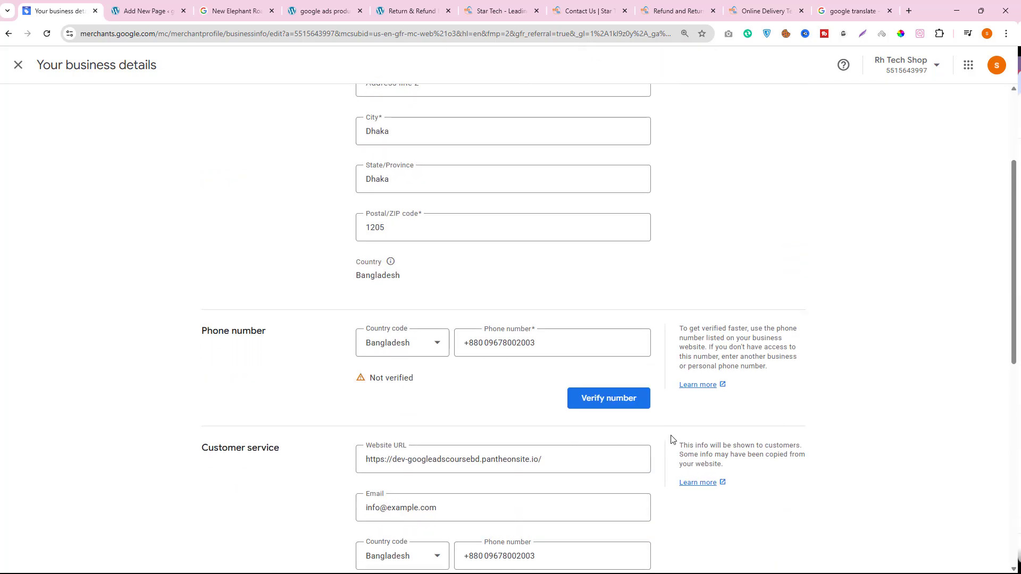
pyautogui.moveTo(209, 332); pyautogui.dragTo(290, 337)
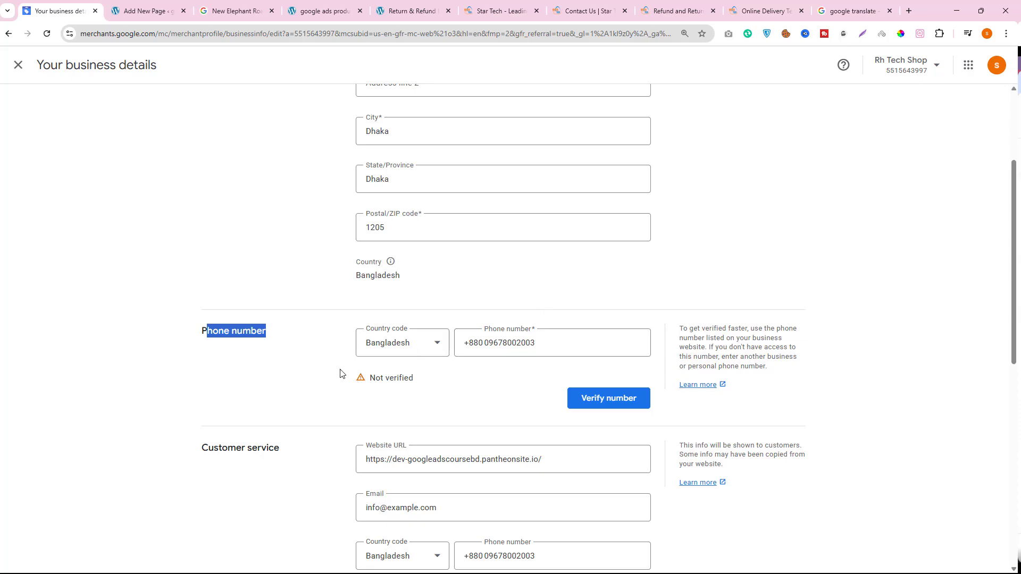
pyautogui.click(583, 399)
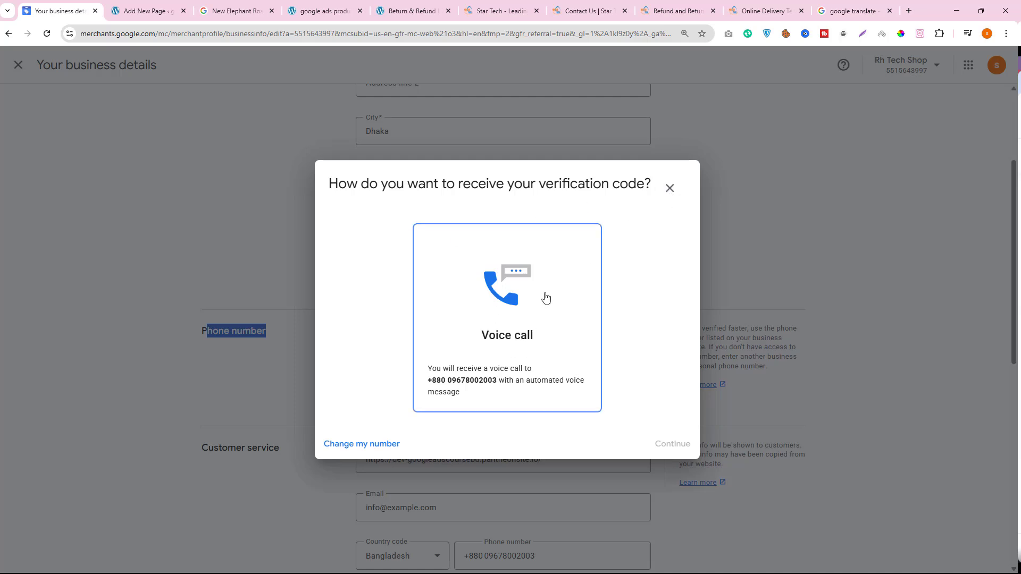
pyautogui.click(669, 188)
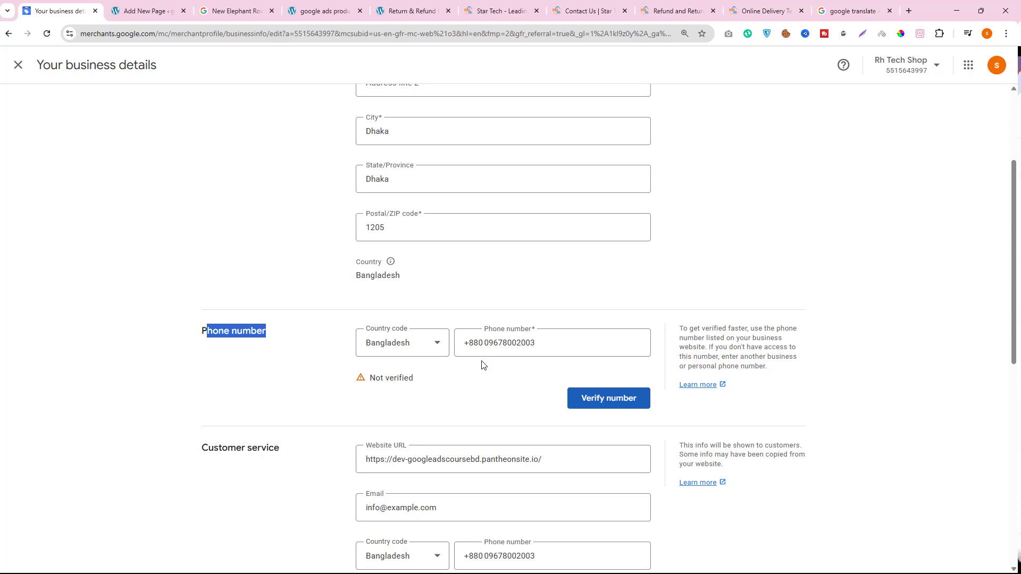
pyautogui.scroll(3, 529, 328)
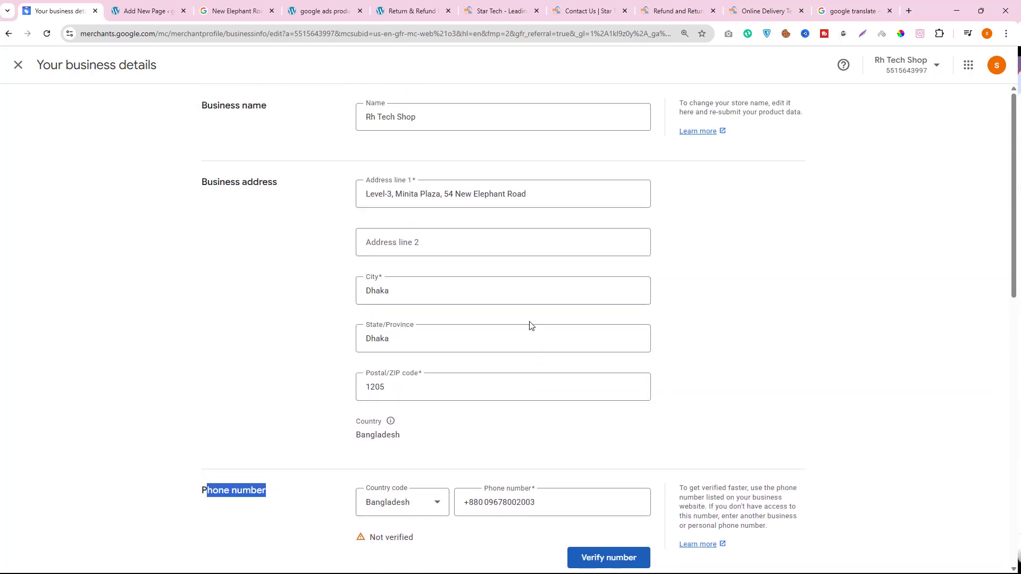
# - Close the business details, save the address in the browser when offered, and decline using it on an iPhone
pyautogui.click(24, 72)
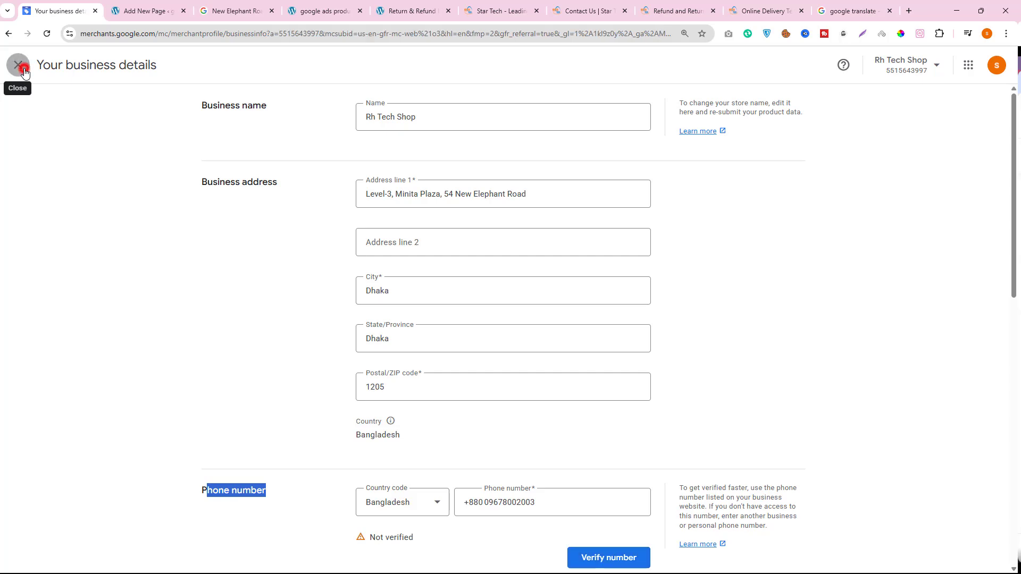
pyautogui.click(617, 200)
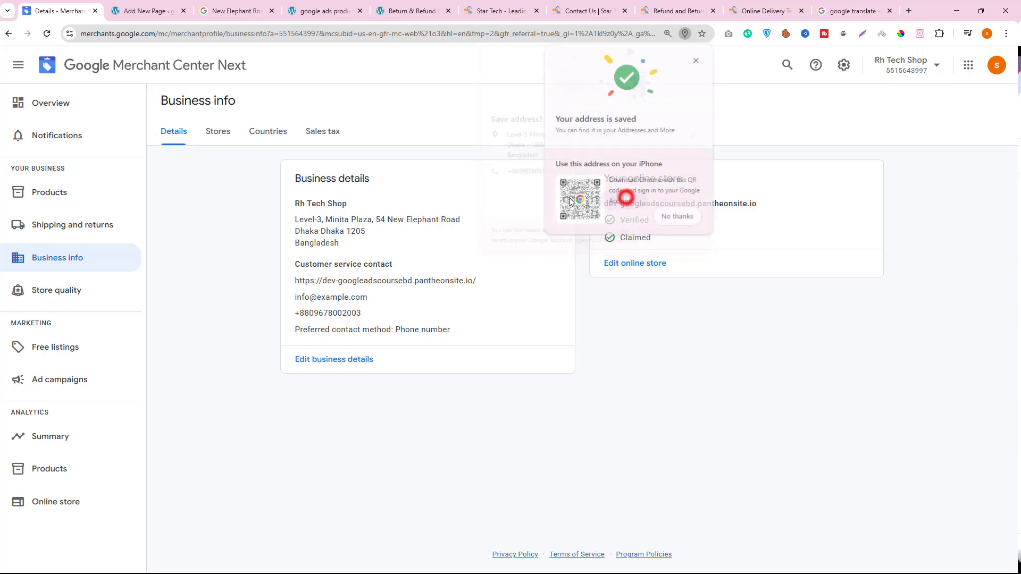
pyautogui.click(672, 222)
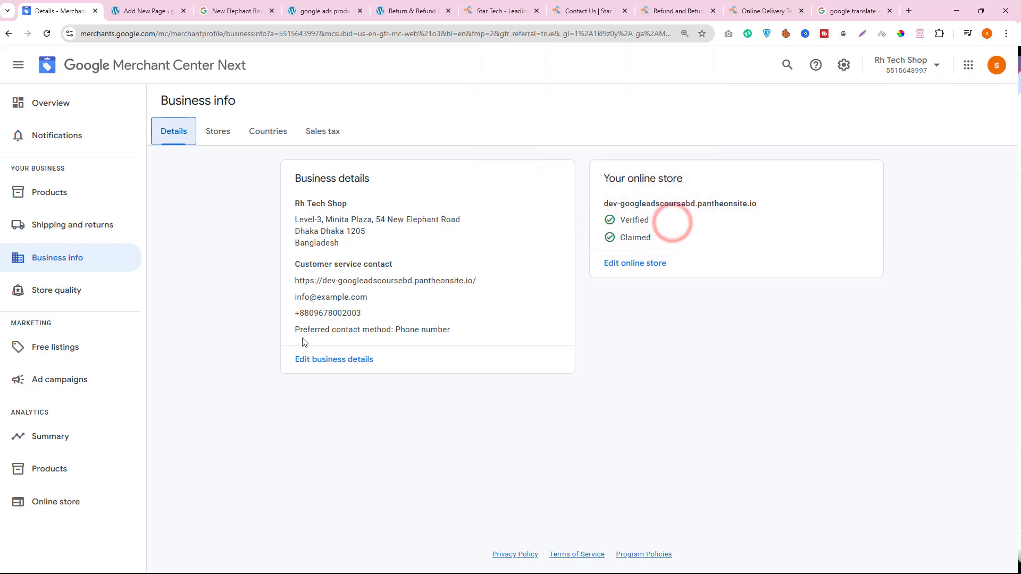
pyautogui.moveTo(480, 332); pyautogui.dragTo(403, 298)
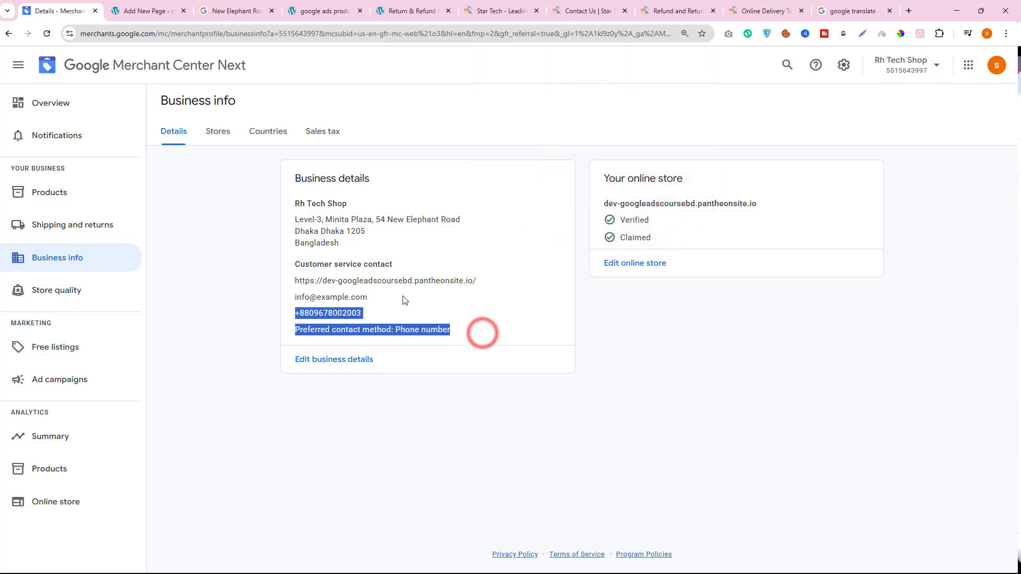
pyautogui.click(321, 296)
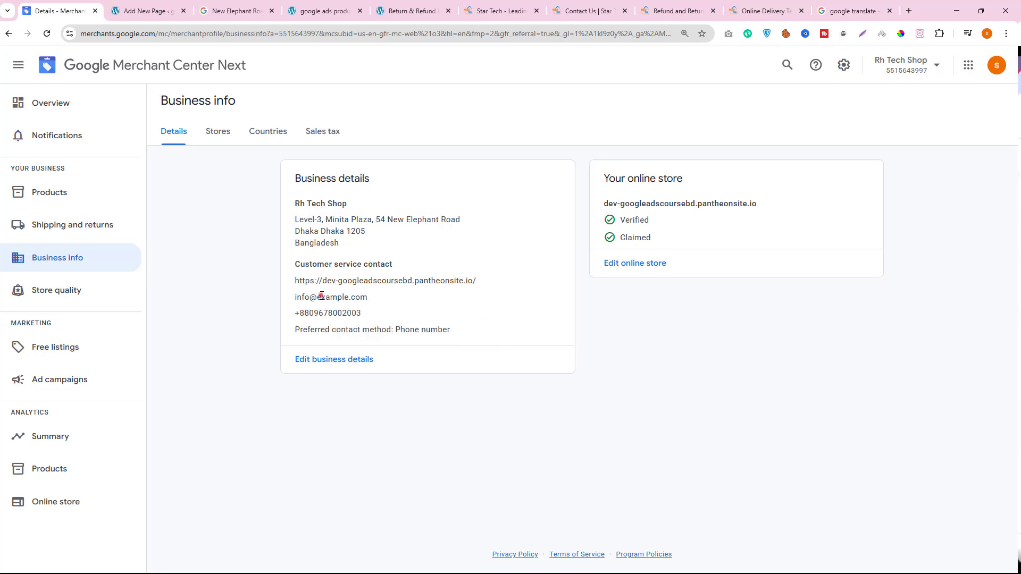
# - Reopen the business details for editing and copy the email address from the Contact Us page's faster response section
pyautogui.click(335, 359)
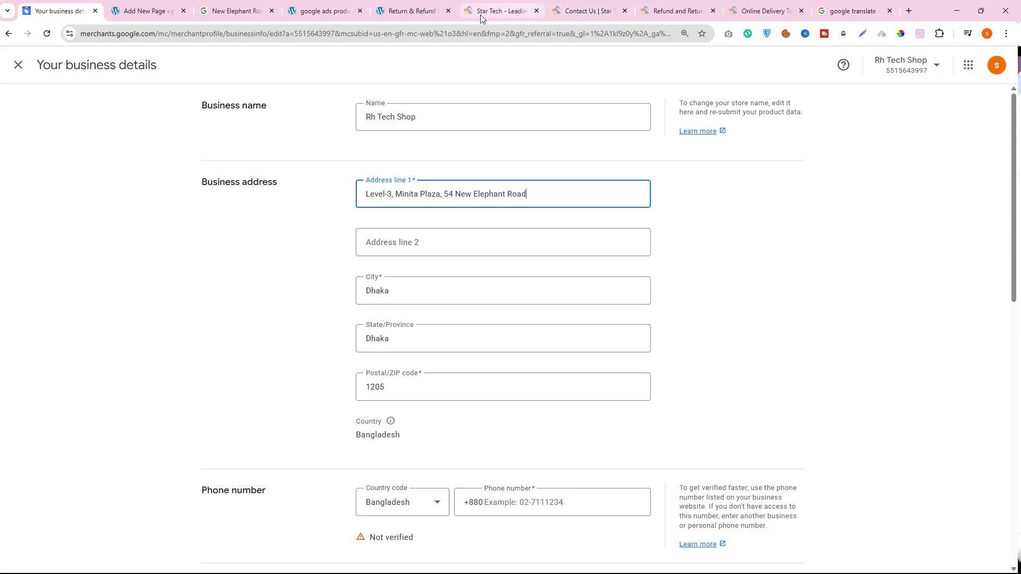
pyautogui.click(587, 9)
pyautogui.click(160, 3)
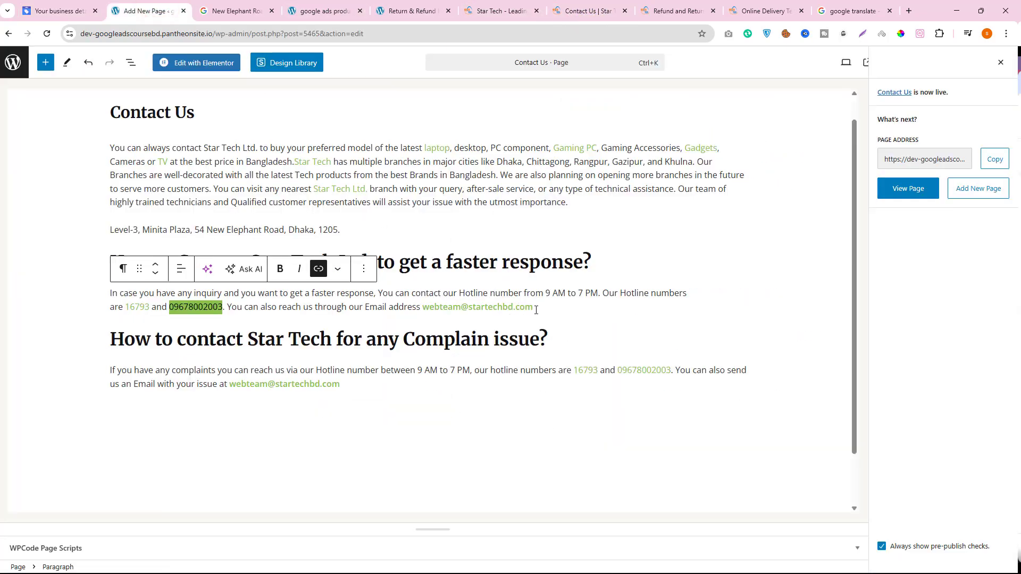
pyautogui.moveTo(536, 310); pyautogui.dragTo(426, 308)
pyautogui.hotkey('ctrl', 'c')
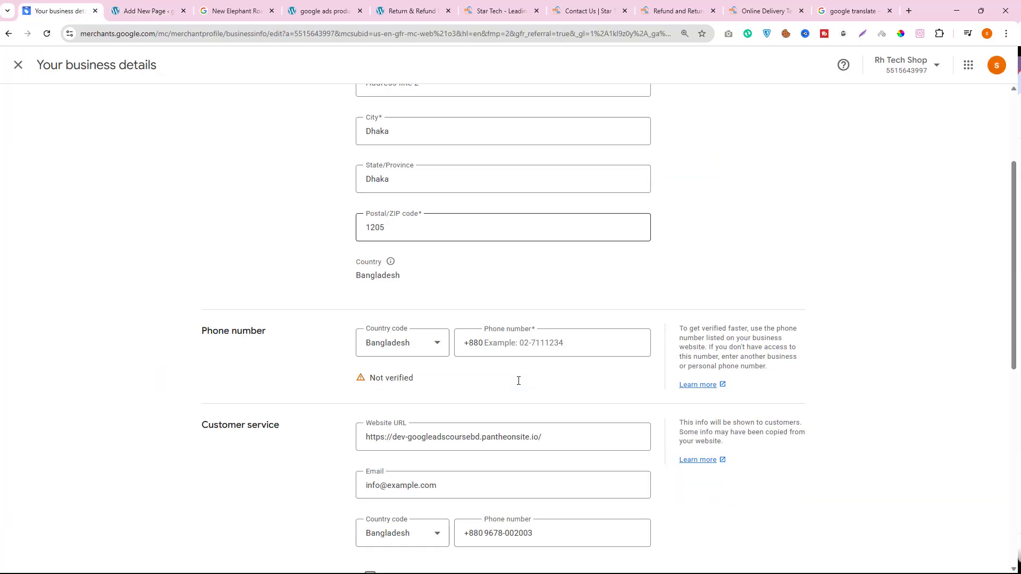
# - Replace the customer service email in the Merchant Center business details with the copied address and save it
pyautogui.scroll(-3, 518, 381)
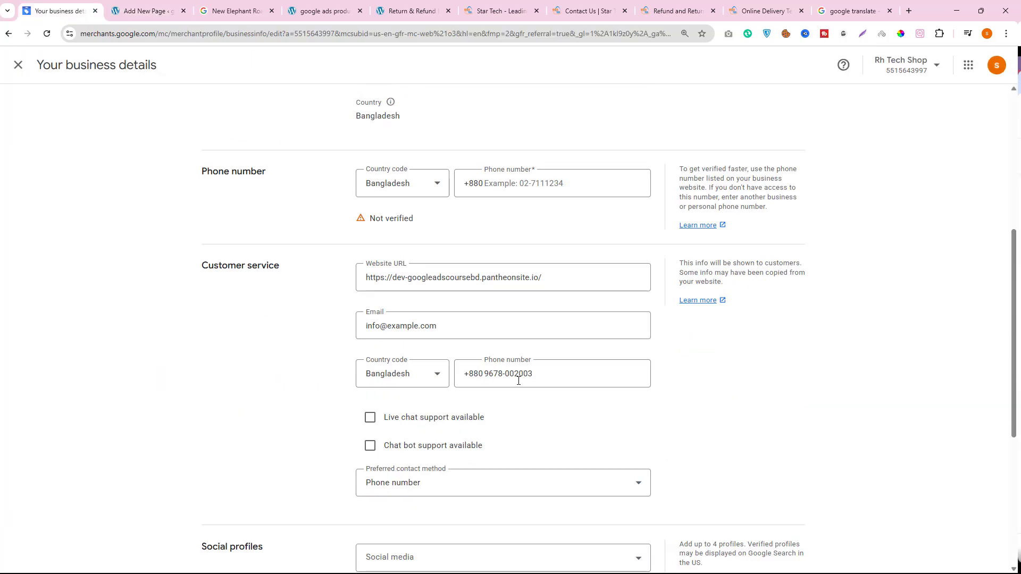
pyautogui.tripleClick(421, 323)
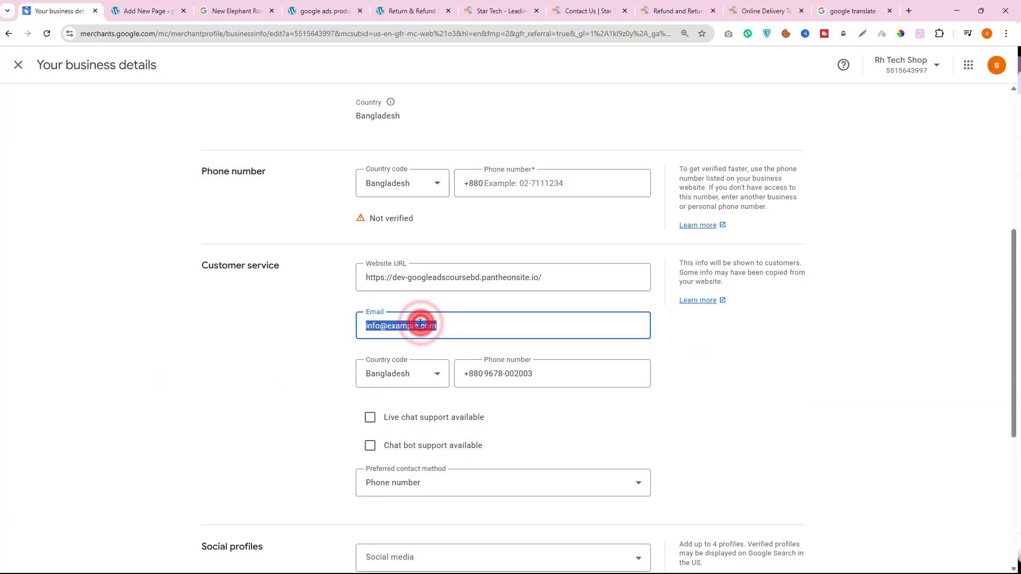
pyautogui.rightClick(421, 323)
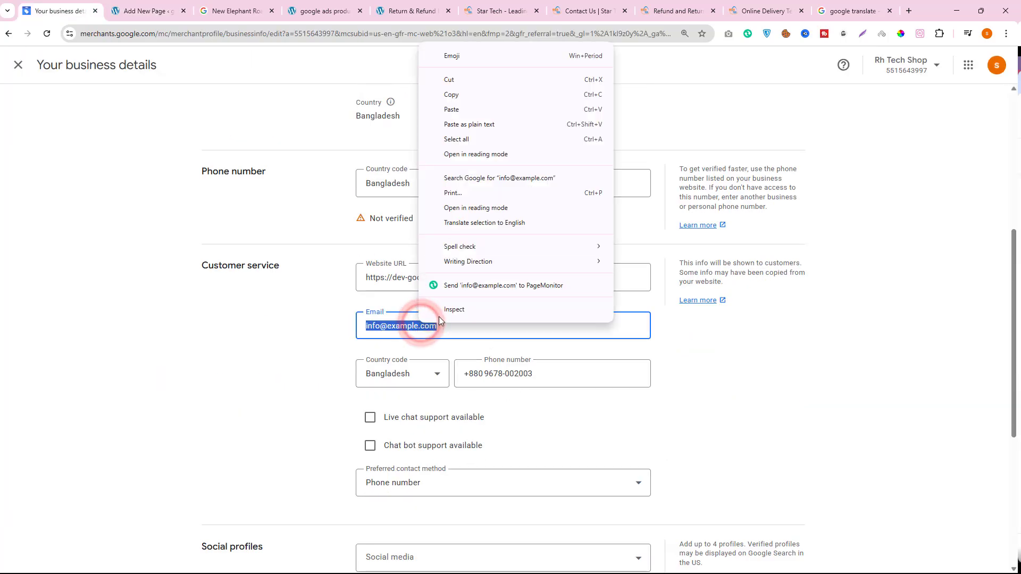
pyautogui.click(465, 112)
pyautogui.click(627, 526)
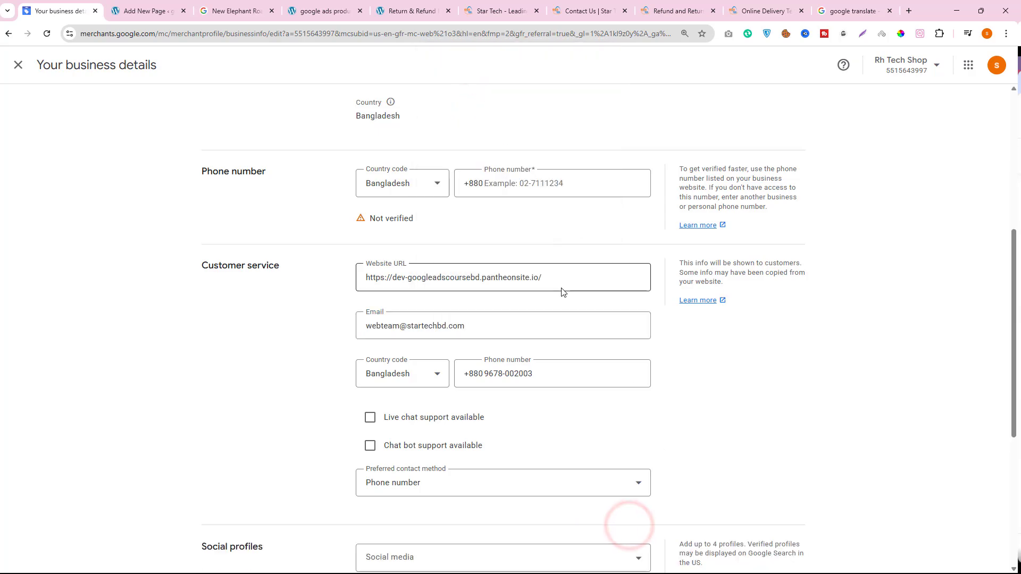
# - Return to the Contact Us page in the WordPress editor and close its post-publish confirmation
pyautogui.scroll(-5, 564, 298)
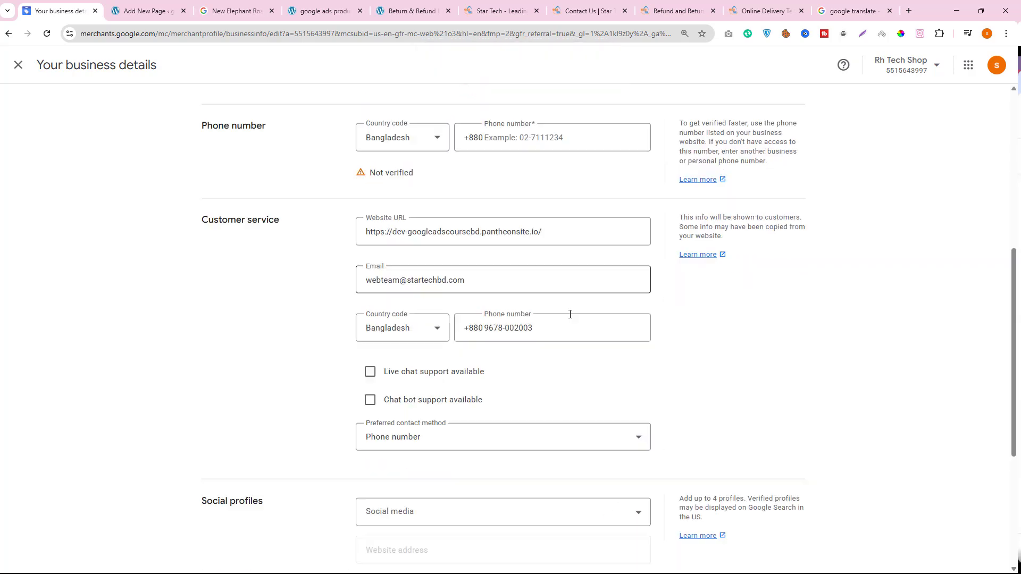
pyautogui.click(174, 4)
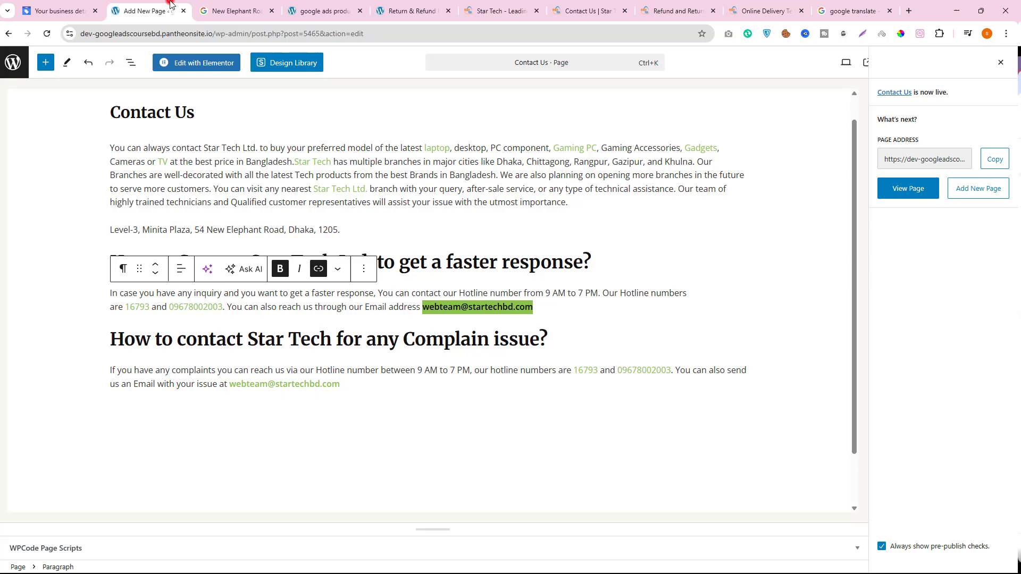
pyautogui.click(83, 2)
pyautogui.click(137, 5)
pyautogui.click(1001, 63)
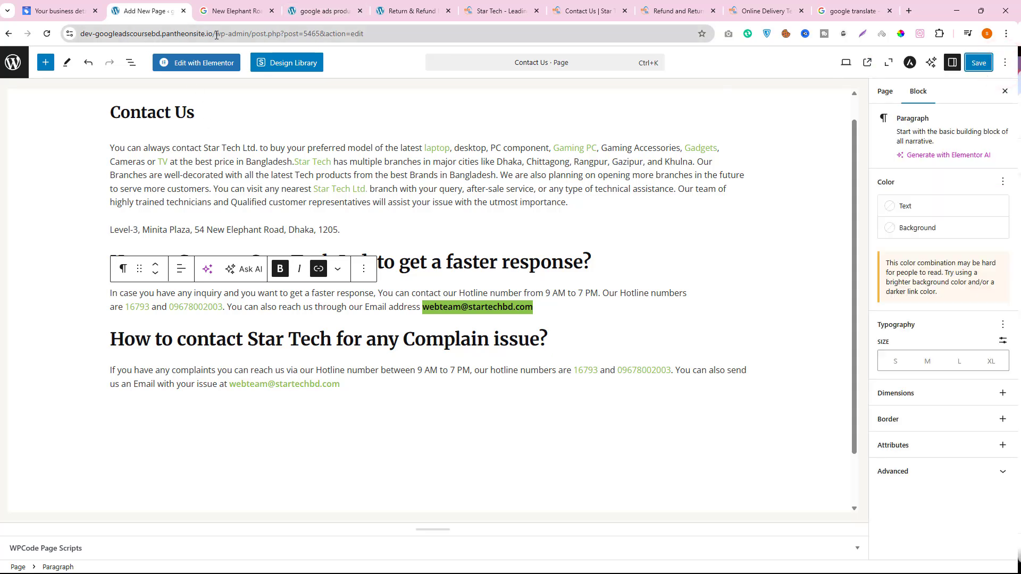
# - Open the store's homepage at dev-googleadscoursebd.pantheonsite.io and look through it down to Best Selling Products
pyautogui.moveTo(216, 35); pyautogui.dragTo(575, 46)
pyautogui.press('BackSpace')
pyautogui.press('Return')
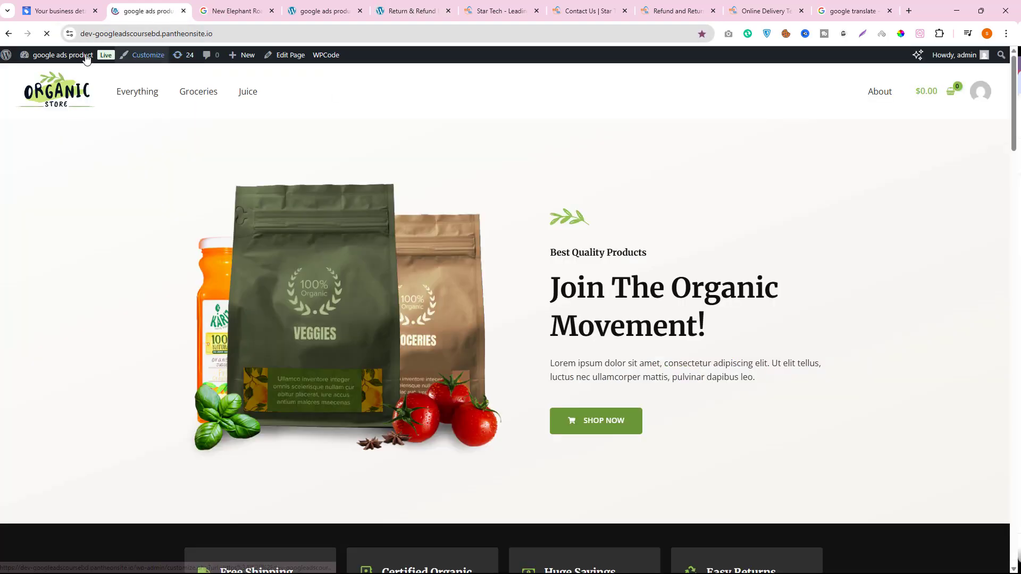
pyautogui.scroll(-4, 499, 452)
pyautogui.scroll(-6, 500, 452)
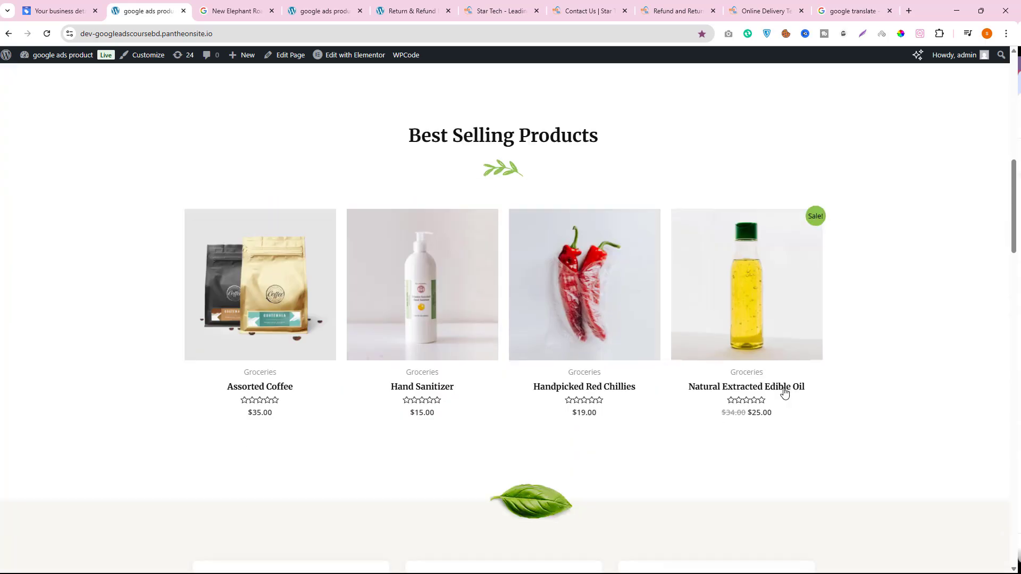
# - Open the Shipping Policy, Return & Refund Policy and Contact Us pages from the homepage footer in separate tabs and view the Shipping Policy
pyautogui.moveTo(1013, 221); pyautogui.dragTo(1011, 520)
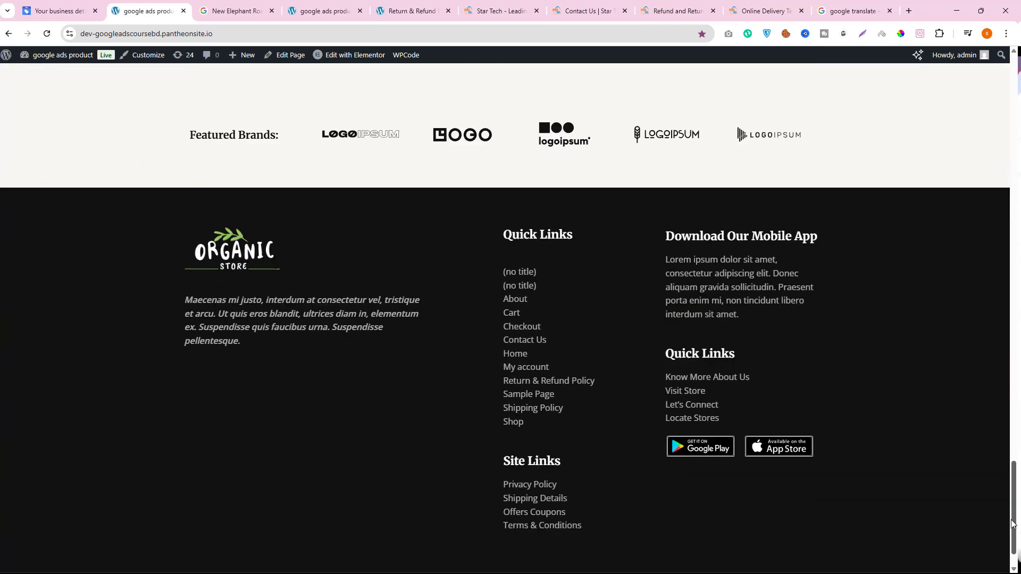
pyautogui.rightClick(515, 411)
pyautogui.click(539, 418)
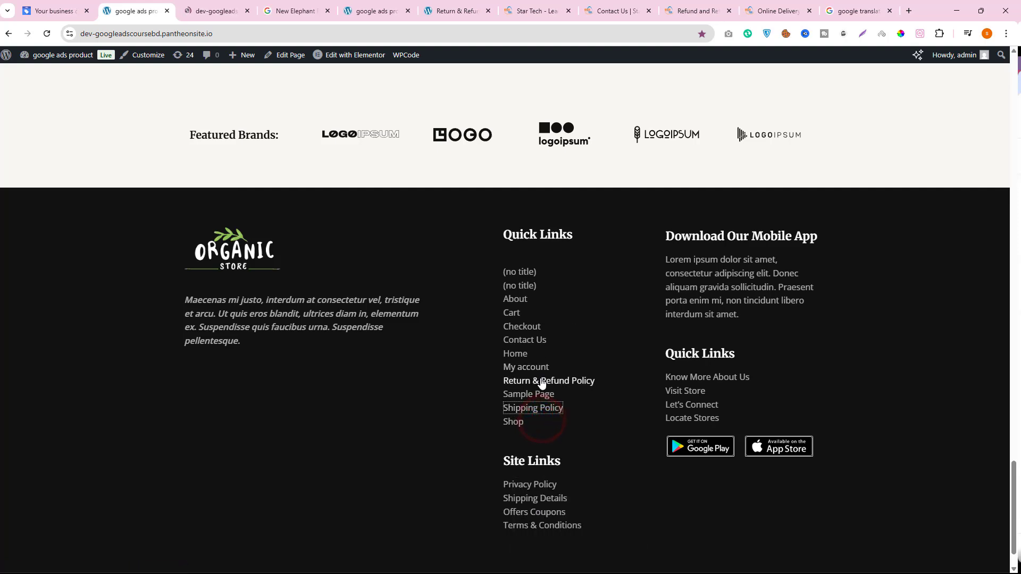
pyautogui.rightClick(541, 383)
pyautogui.click(562, 389)
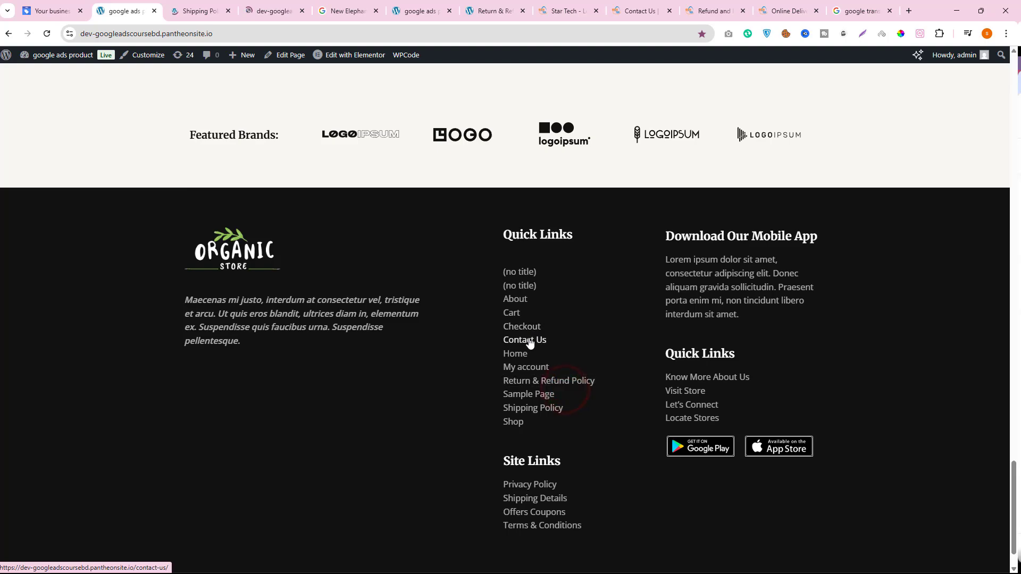
pyautogui.rightClick(529, 342)
pyautogui.click(548, 349)
pyautogui.click(179, 9)
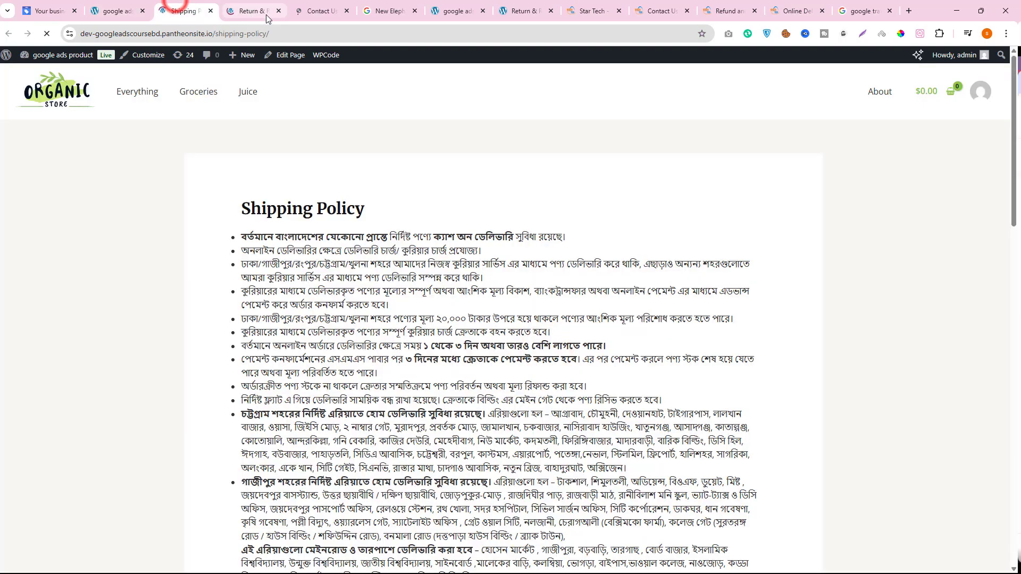
# - Close the map search, WordPress editor, Star Tech and Google Translate tabs, and return to the published Shipping Policy page
pyautogui.click(414, 10)
pyautogui.click(416, 12)
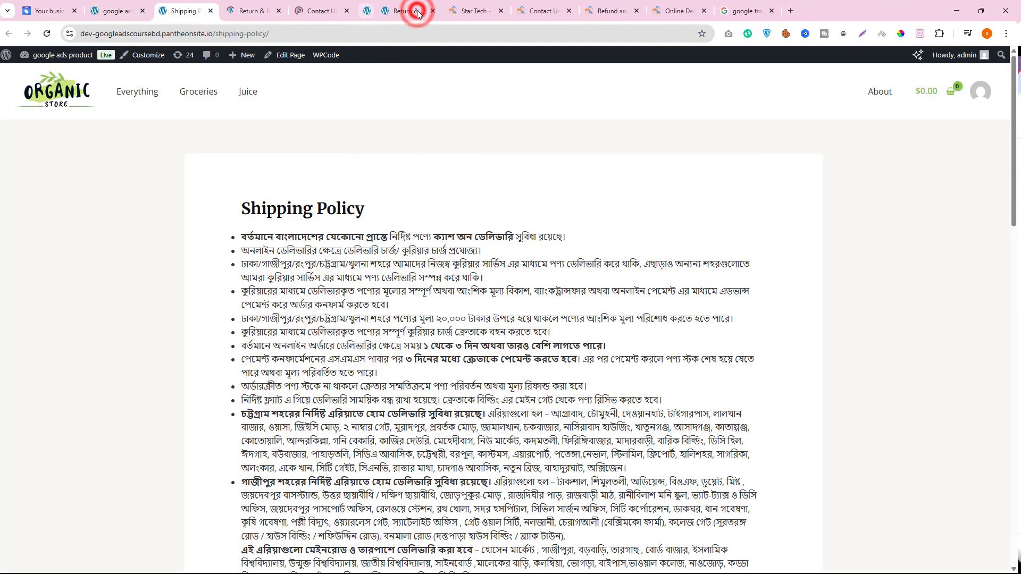
pyautogui.click(418, 12)
pyautogui.click(418, 11)
pyautogui.click(417, 11)
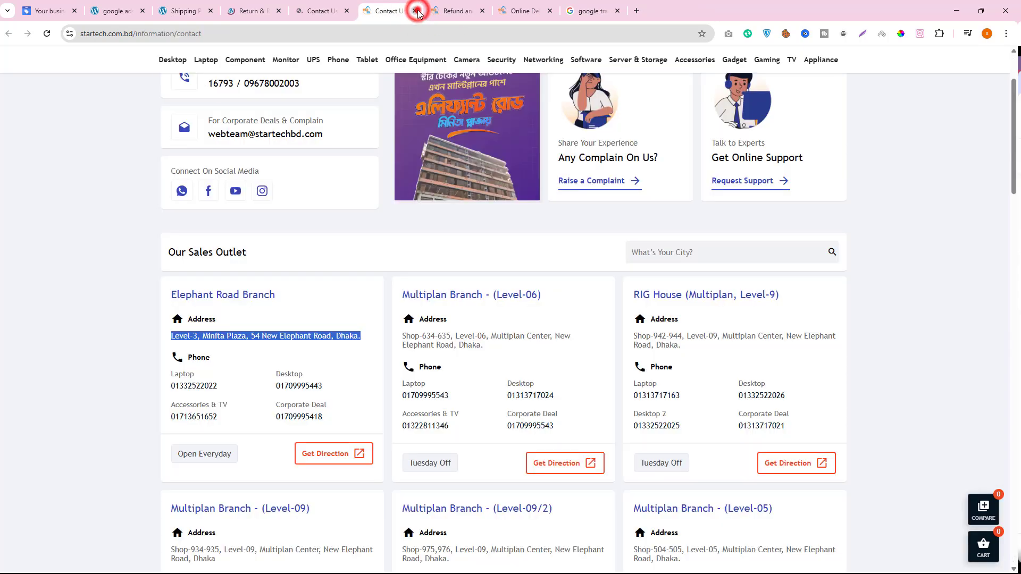
pyautogui.click(417, 12)
pyautogui.click(418, 11)
pyautogui.click(418, 12)
pyautogui.click(418, 12)
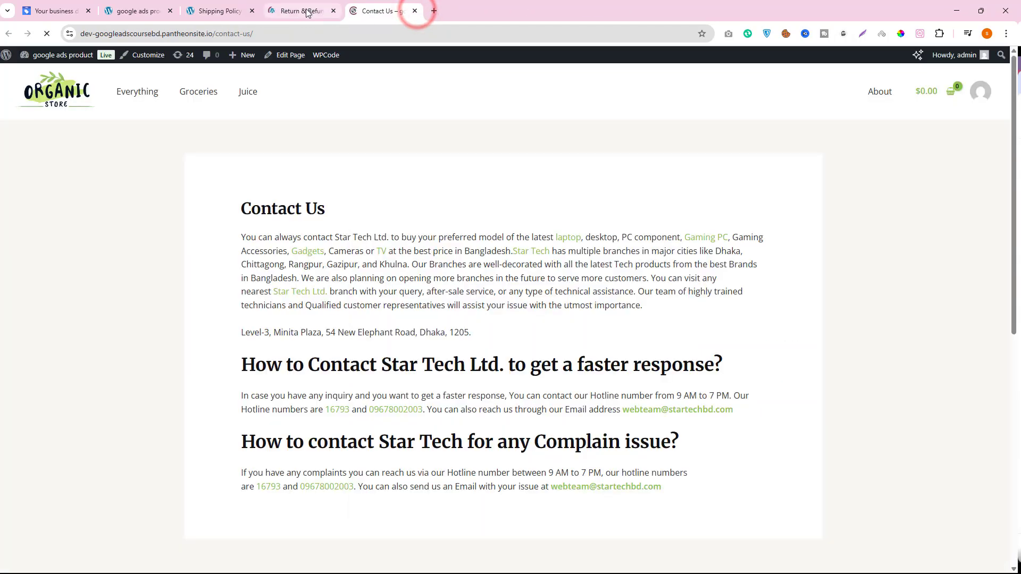
pyautogui.click(224, 11)
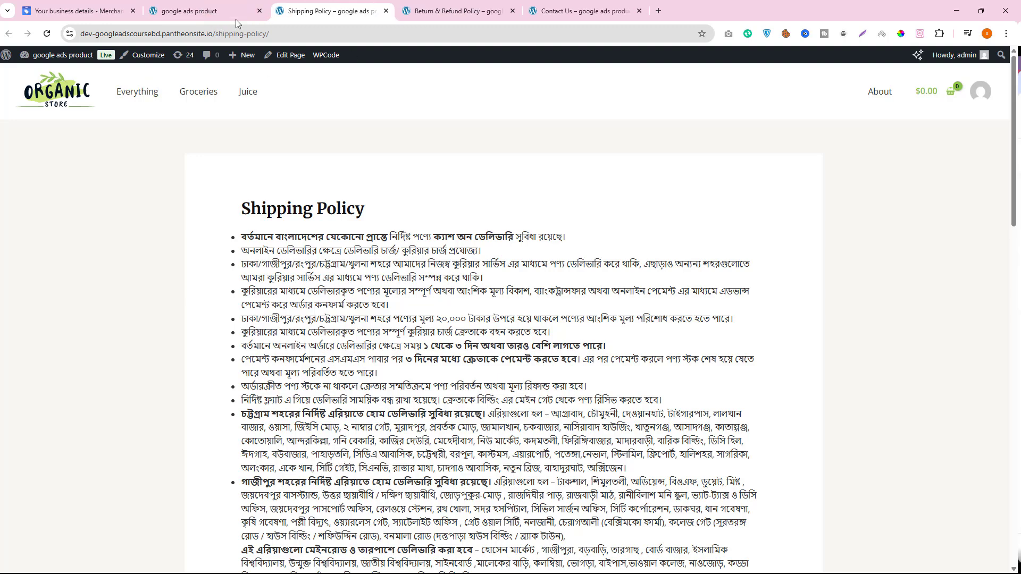
pyautogui.moveTo(237, 18)
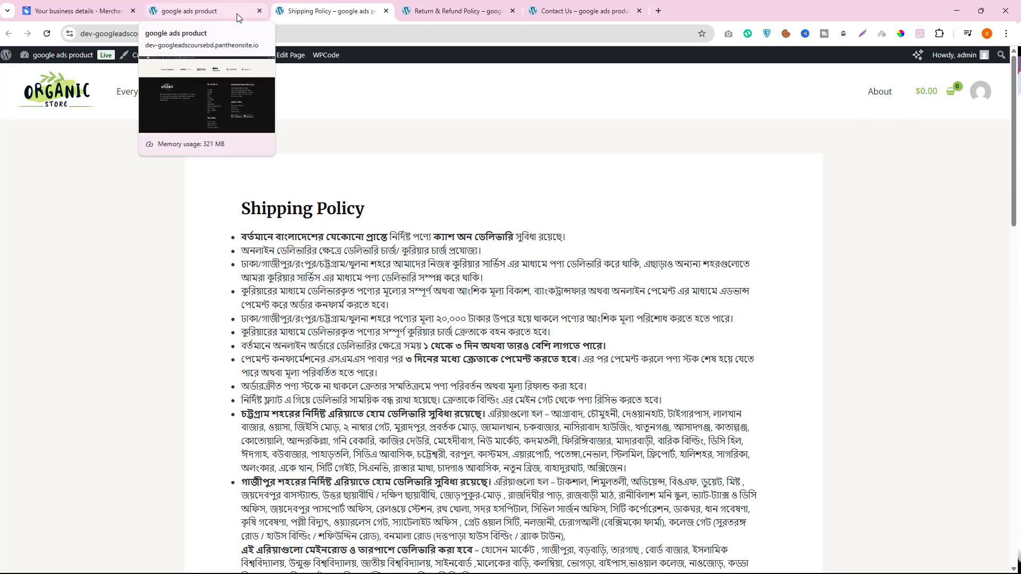
# - Switch back to Merchant Center and leave the business details form
pyautogui.click(74, 11)
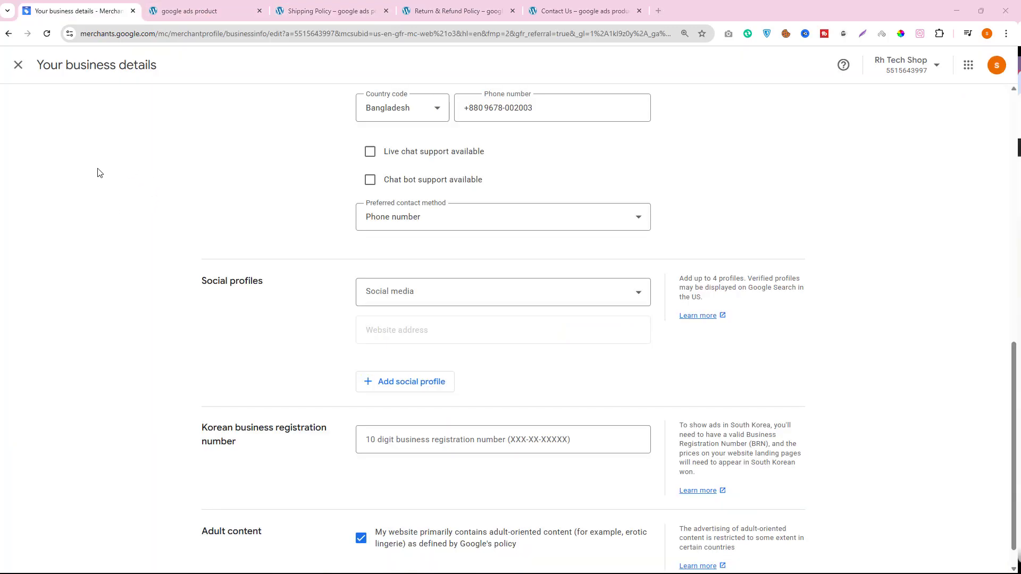
pyautogui.scroll(-1, 445, 298)
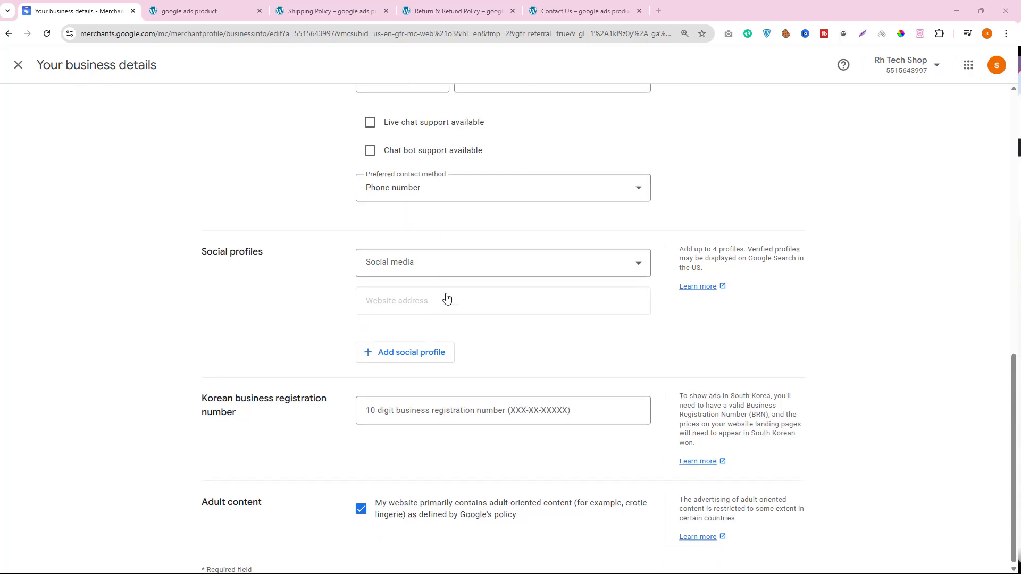
pyautogui.click(18, 66)
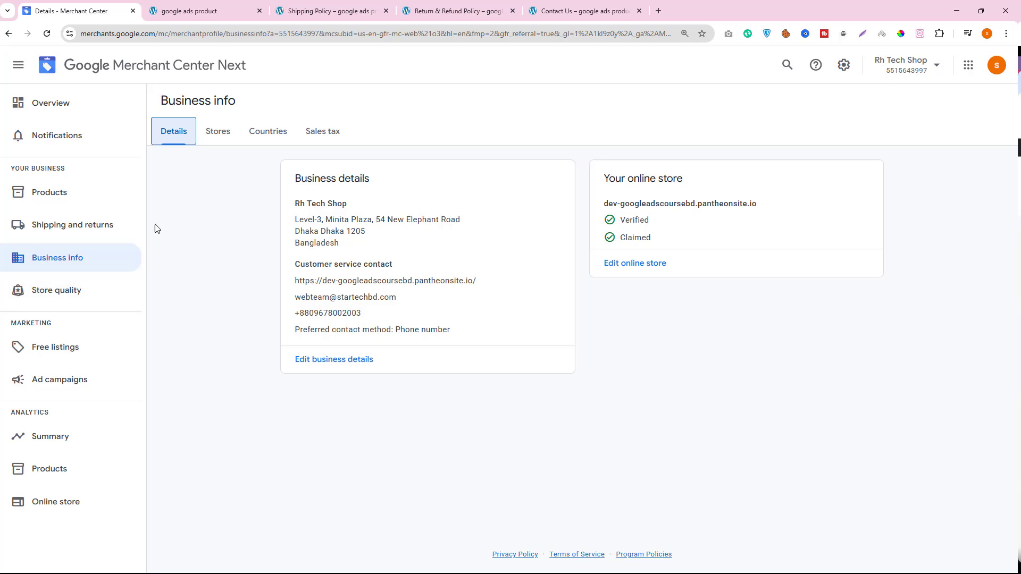
# - Review the setup tasks for showing products on Google in the Merchant Center overview
pyautogui.click(90, 234)
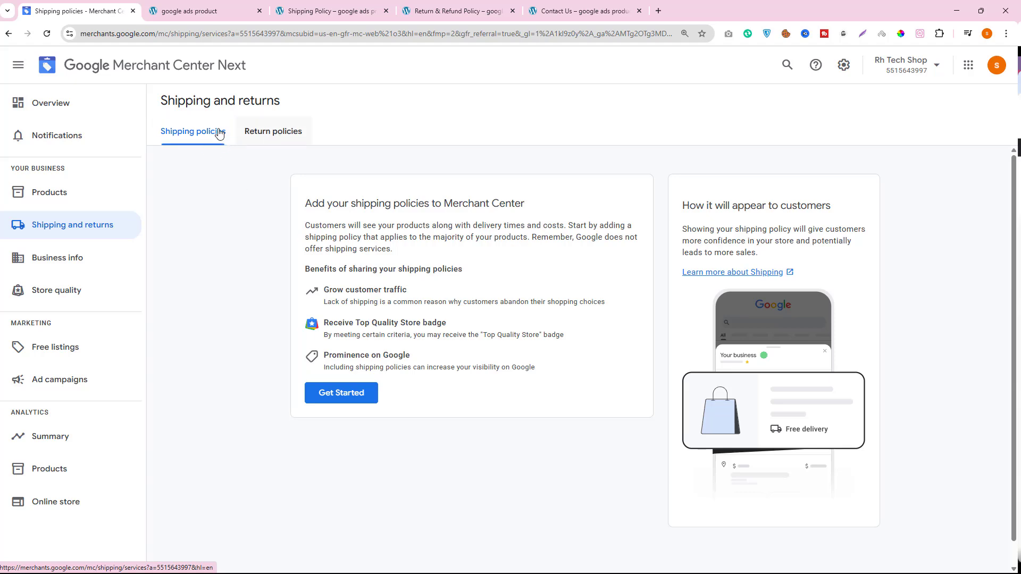
pyautogui.click(46, 102)
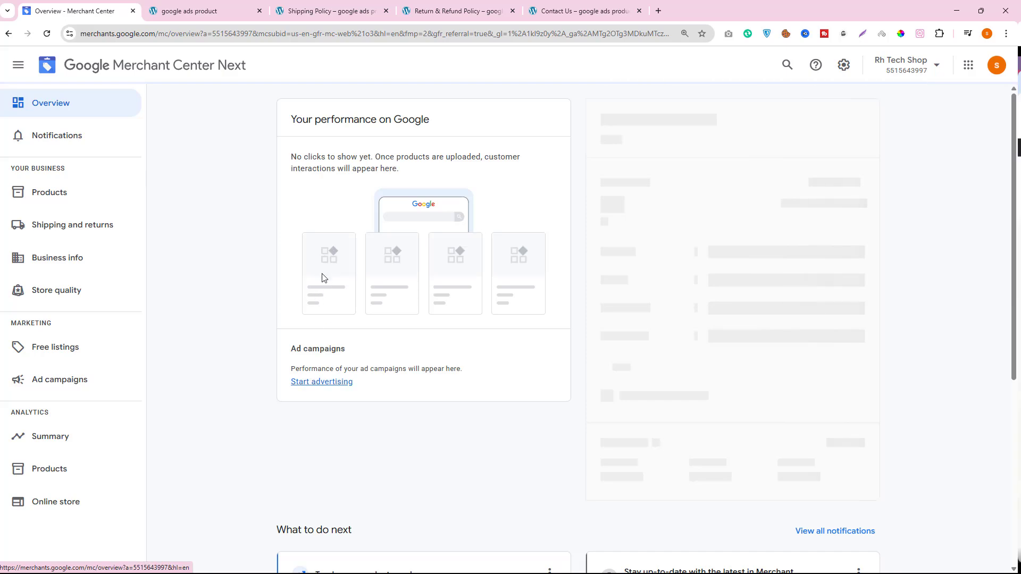
pyautogui.scroll(-5, 326, 340)
pyautogui.scroll(10, 337, 346)
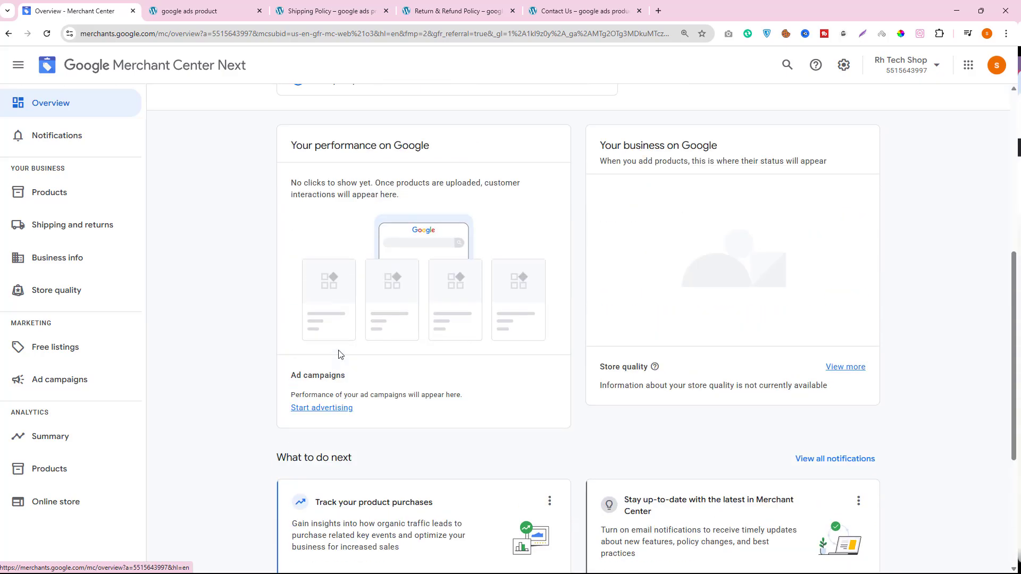
pyautogui.moveTo(321, 204); pyautogui.dragTo(458, 205)
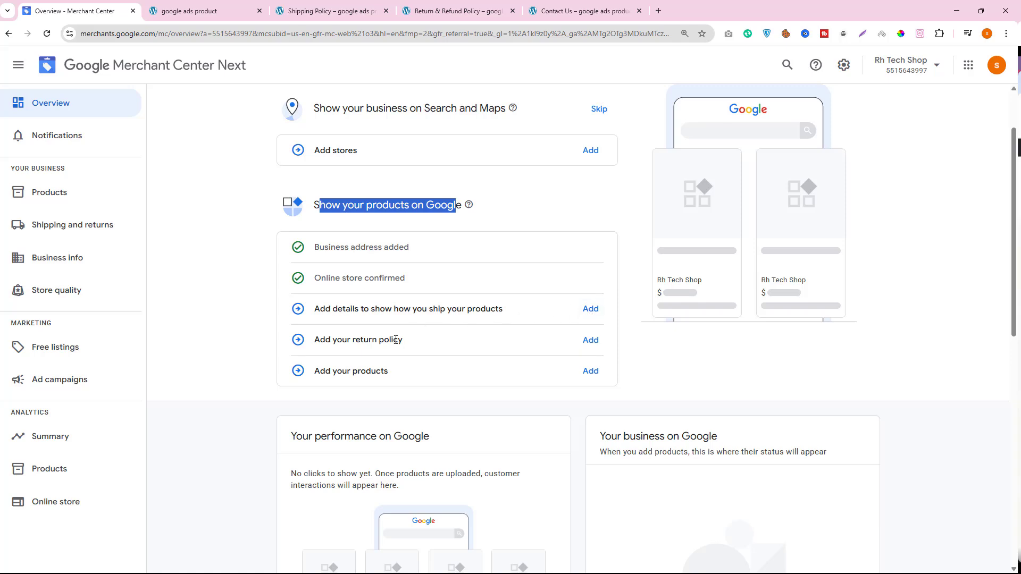
# - Start adding a shipping policy and set Bangladesh as the country where Google shows the products
pyautogui.click(72, 228)
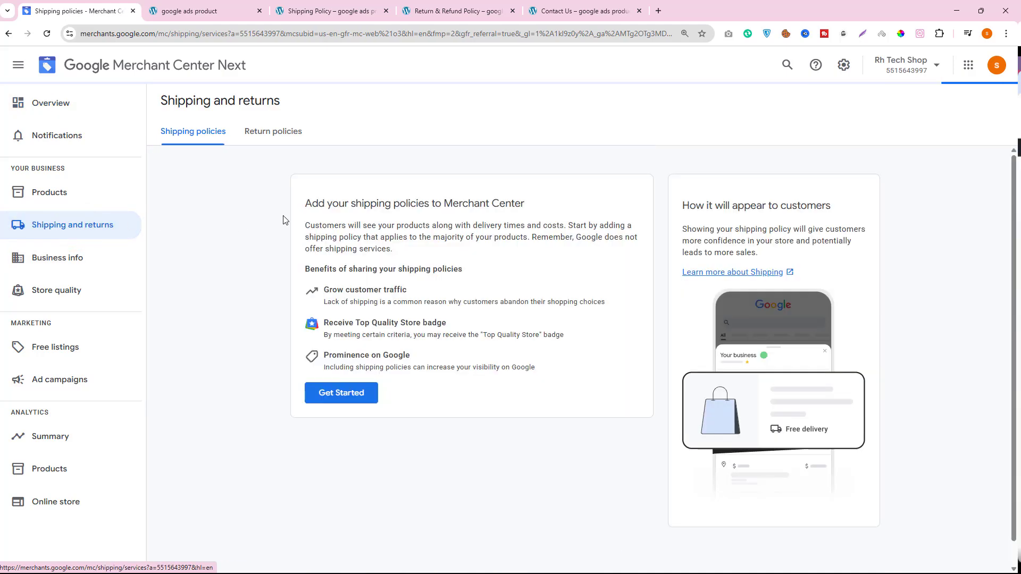
pyautogui.click(354, 393)
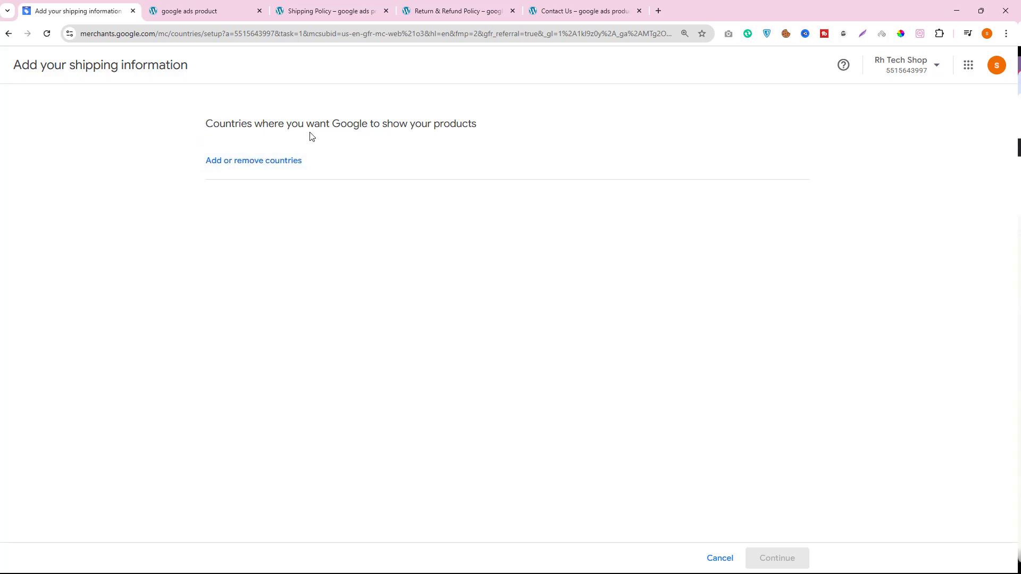
pyautogui.click(242, 168)
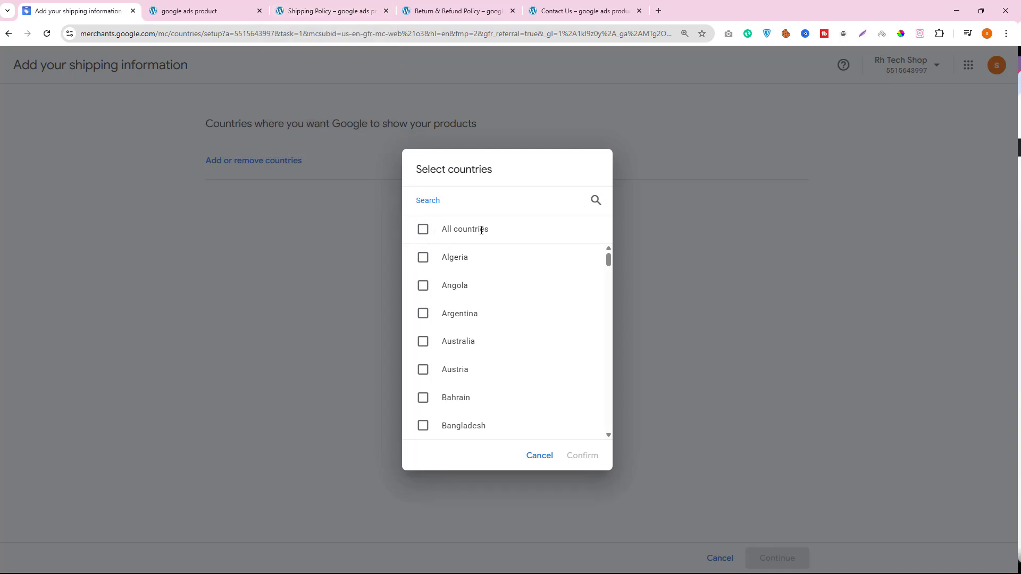
pyautogui.click(423, 425)
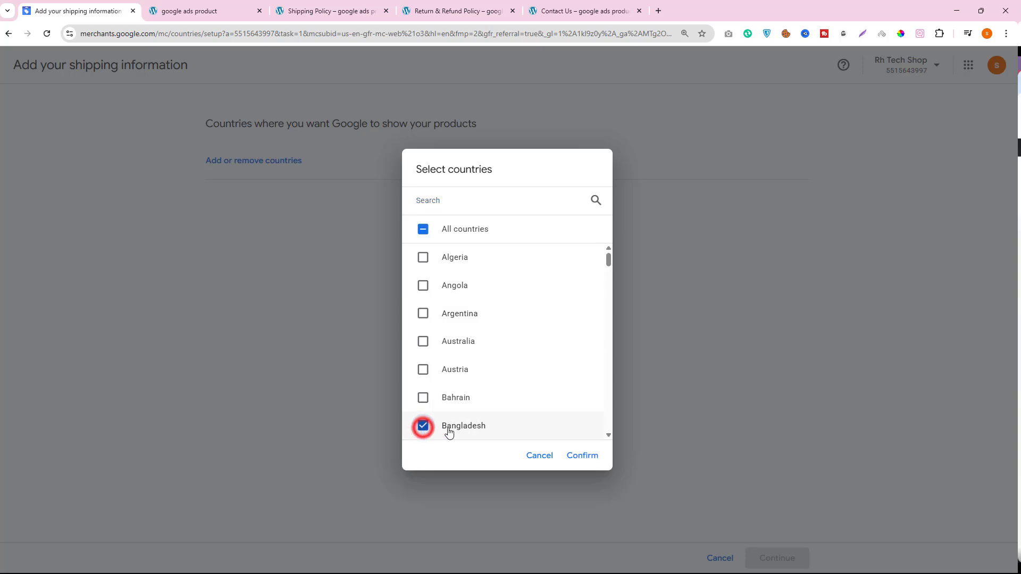
pyautogui.click(582, 464)
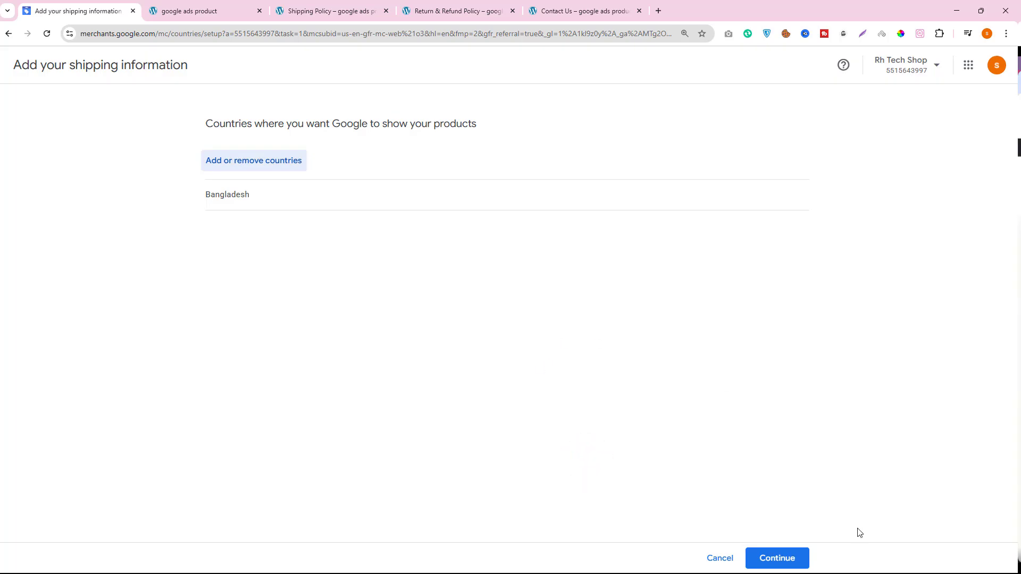
pyautogui.click(778, 557)
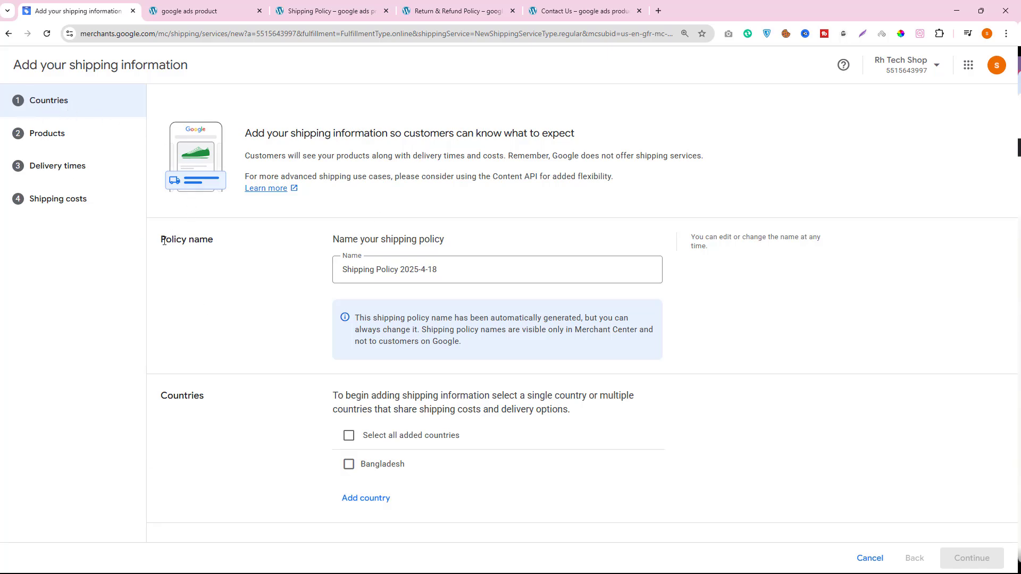
# - Keep the policy name Shipping Policy 2025-4-18, apply the policy to Bangladesh and continue to the product selection
pyautogui.click(383, 272)
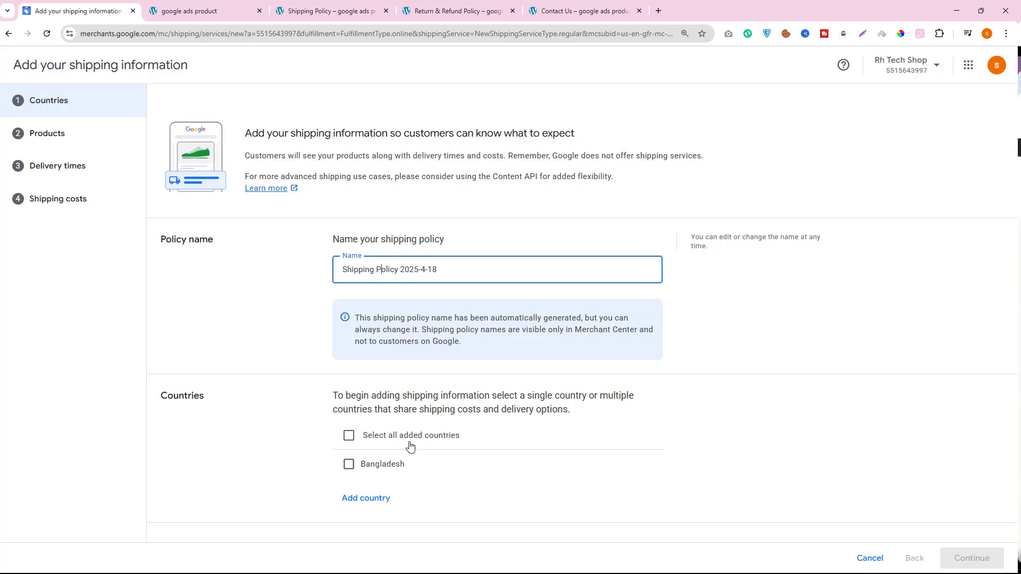
pyautogui.click(349, 464)
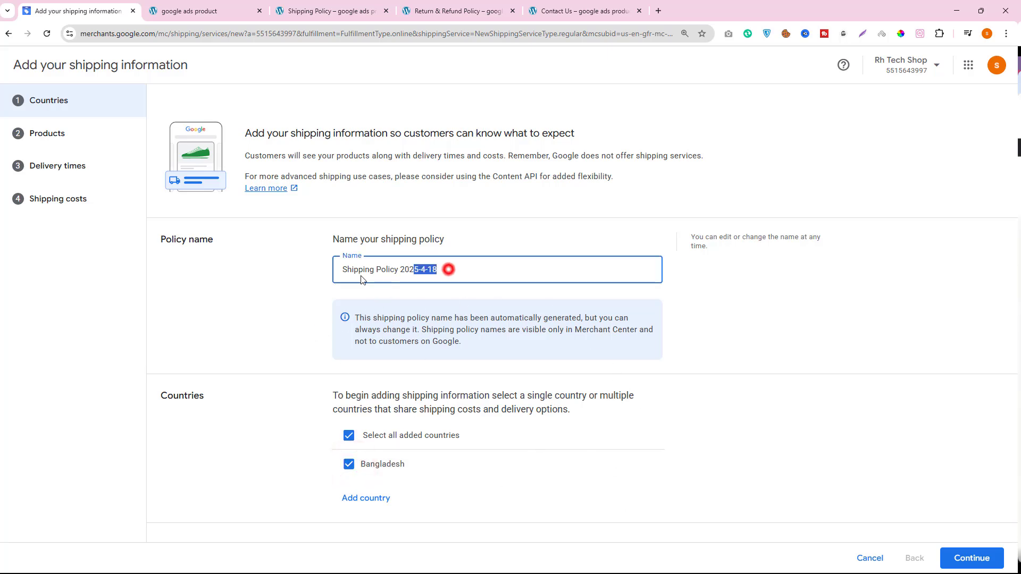
pyautogui.tripleClick(449, 269)
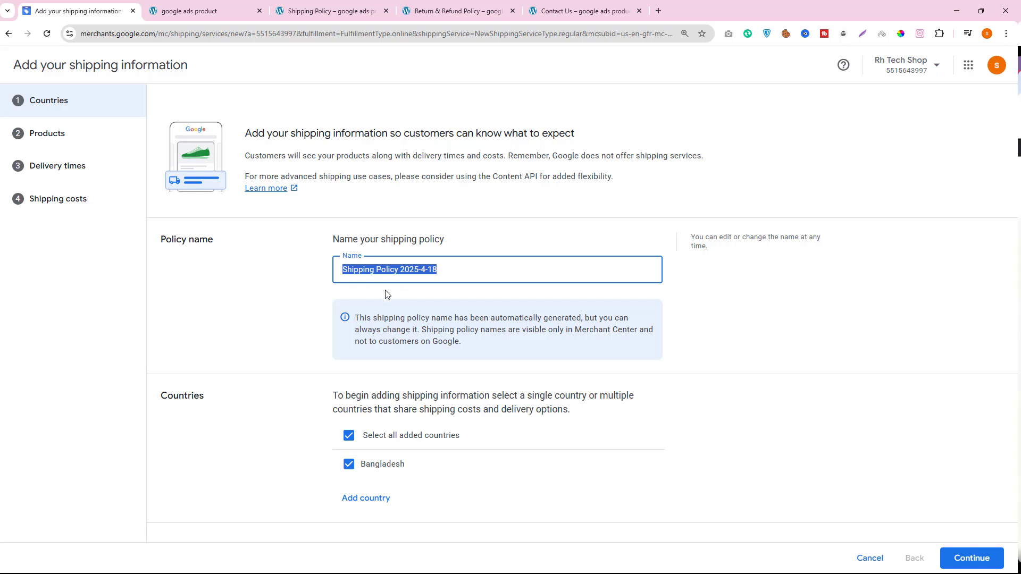
pyautogui.click(955, 558)
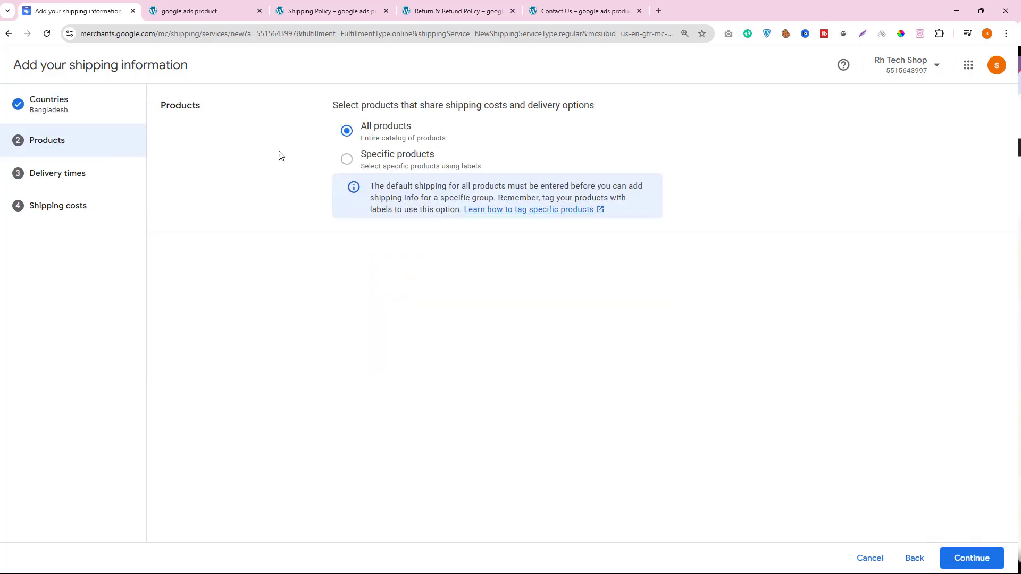
# - Look over the products on the store's homepage, keep All products for the shipping policy and continue to the delivery times
pyautogui.click(188, 4)
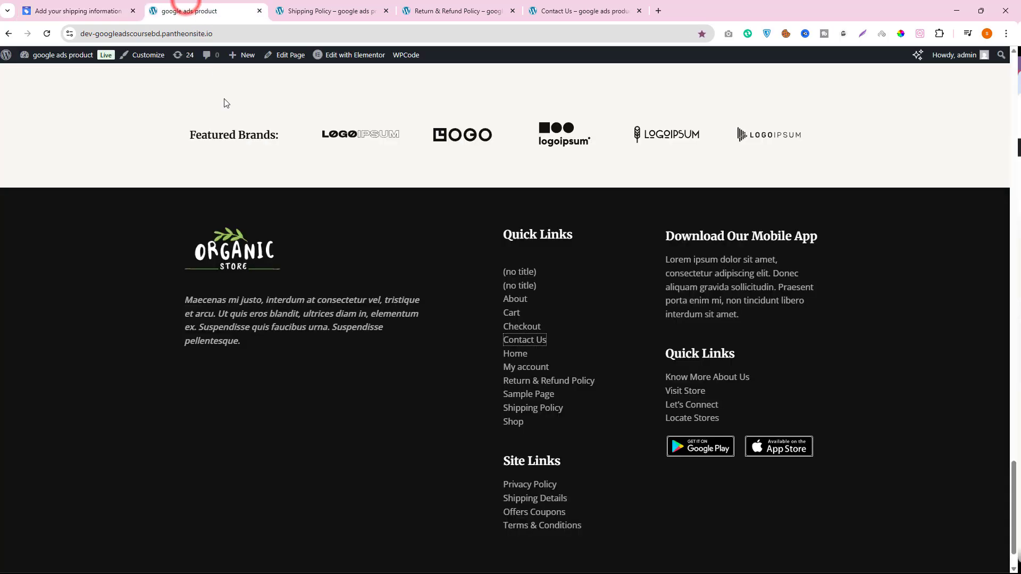
pyautogui.click(221, 35)
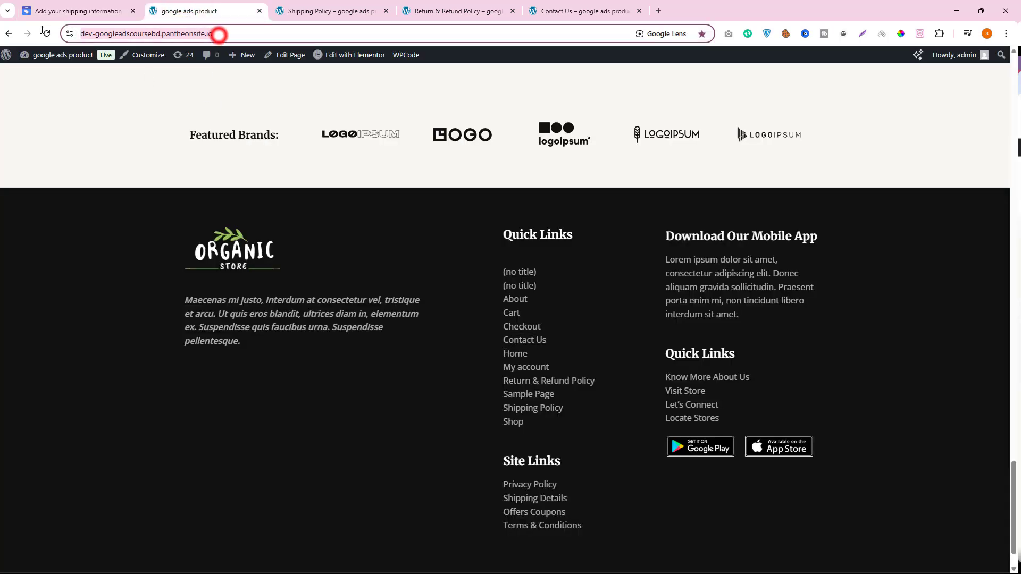
pyautogui.click(14, 34)
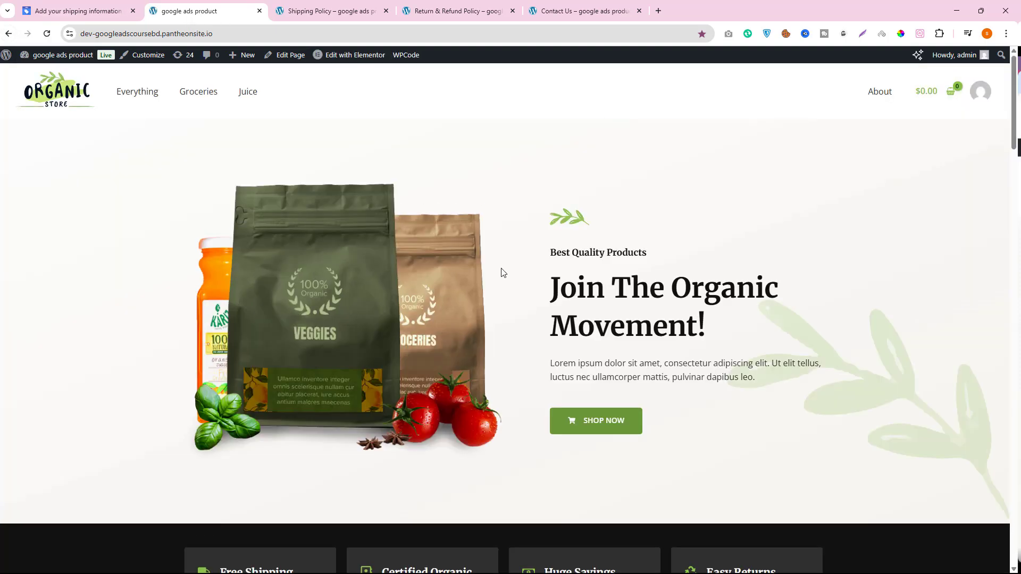
pyautogui.click(73, 6)
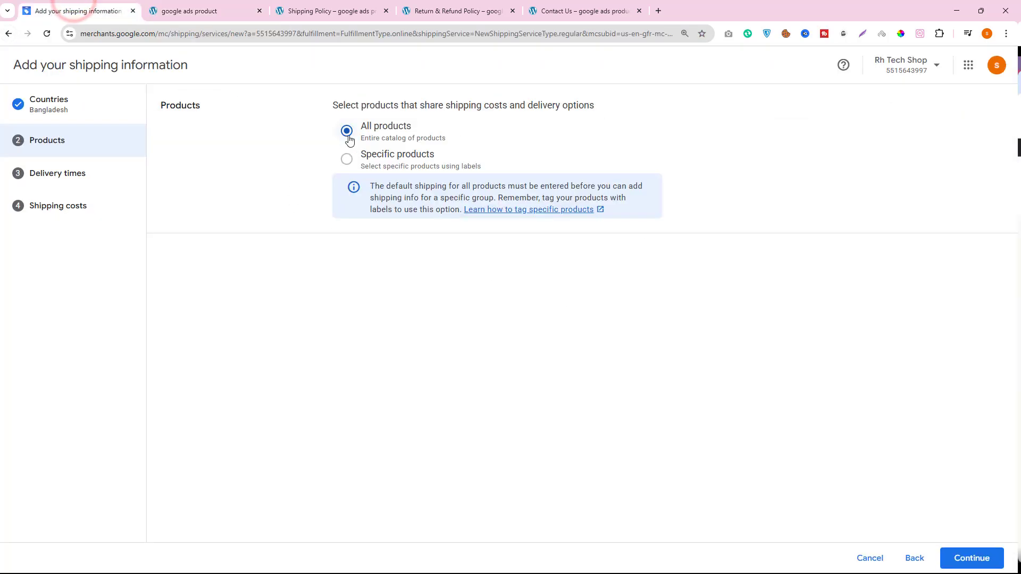
pyautogui.click(216, 7)
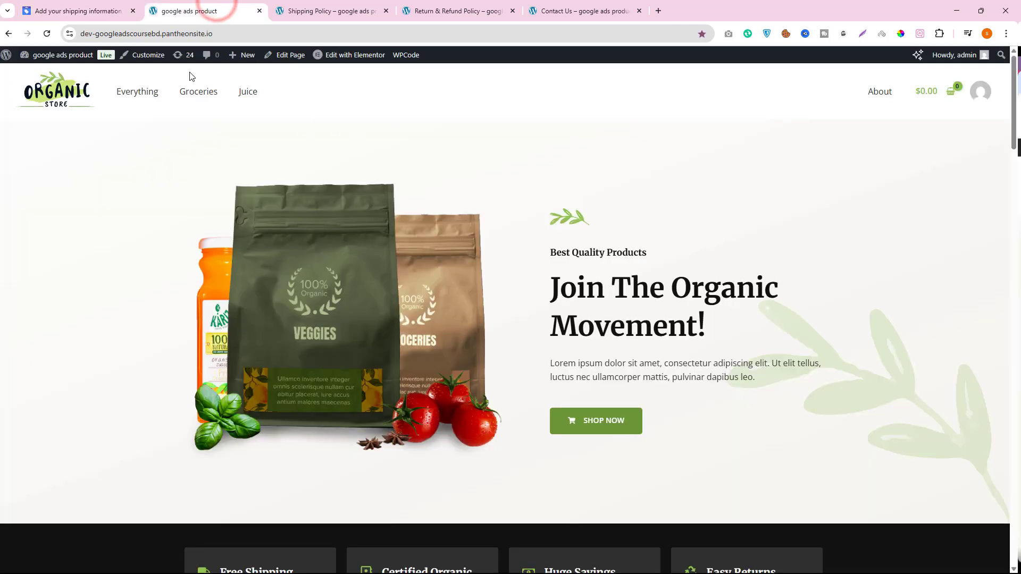
pyautogui.scroll(-10, 670, 270)
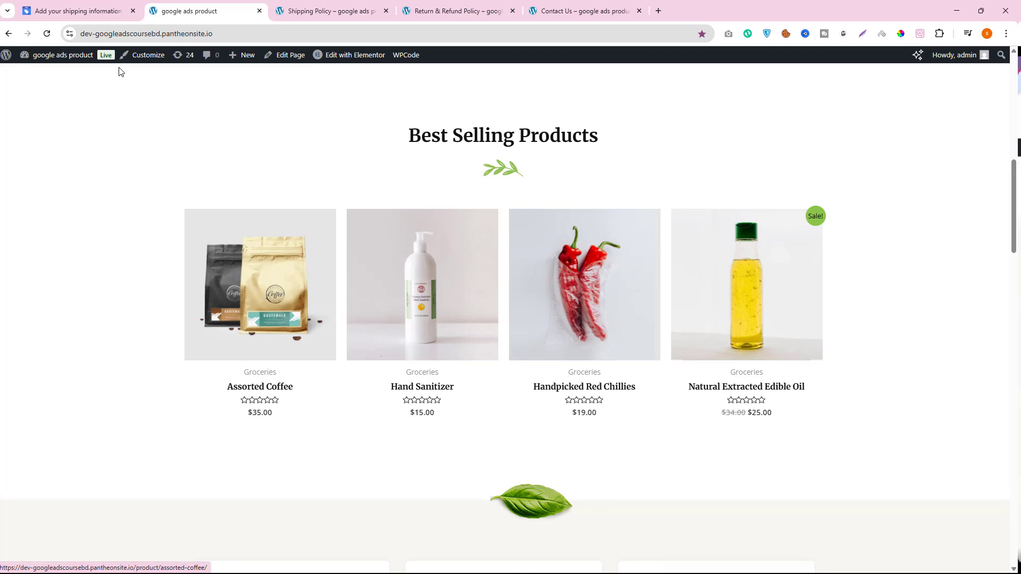
pyautogui.click(80, 10)
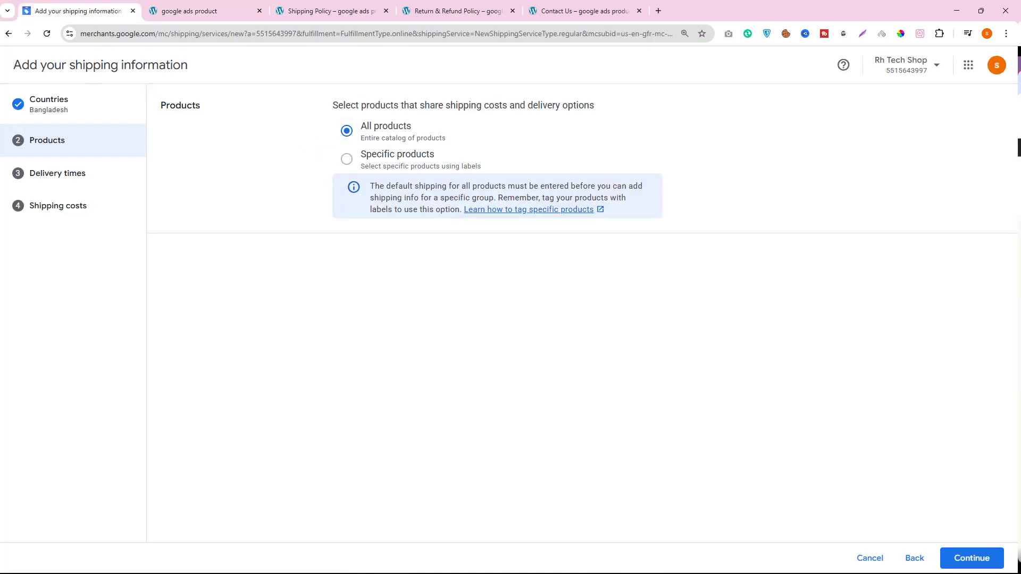
pyautogui.click(970, 557)
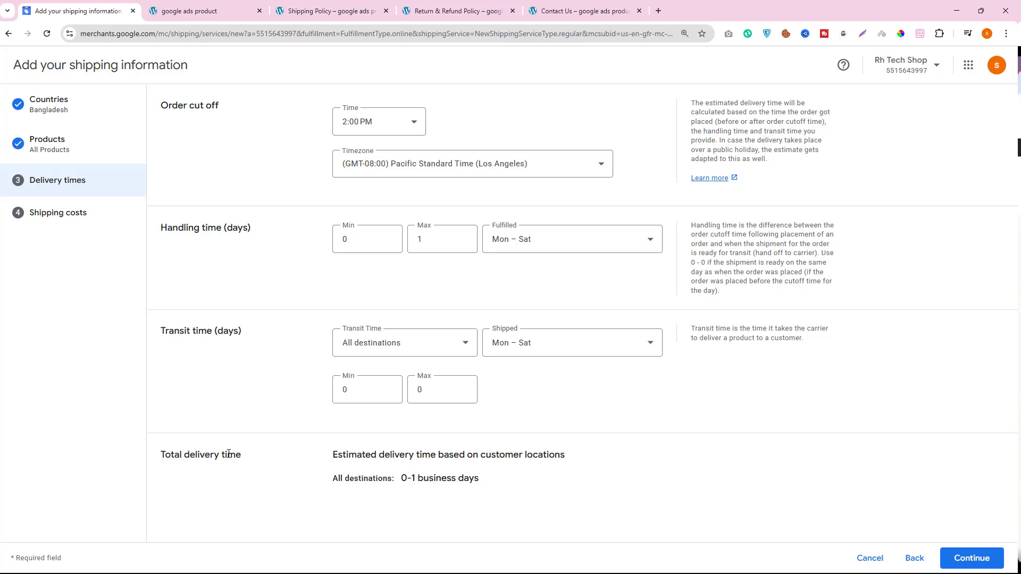
# - Reload the store's Shipping Policy page, move it ahead of the Merchant Center page and return to the delivery times form
pyautogui.click(313, 10)
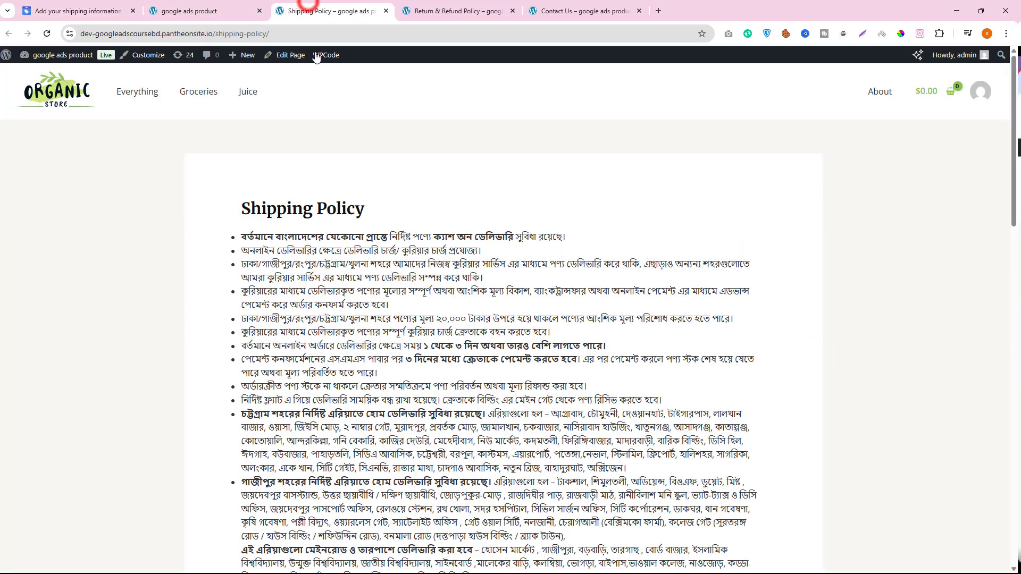
pyautogui.scroll(-10, 560, 250)
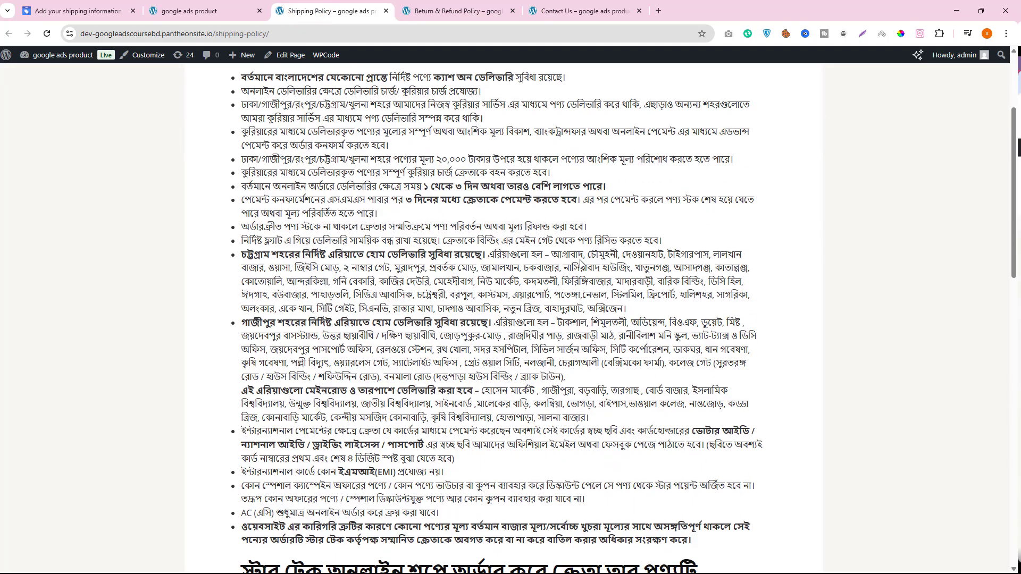
pyautogui.click(46, 32)
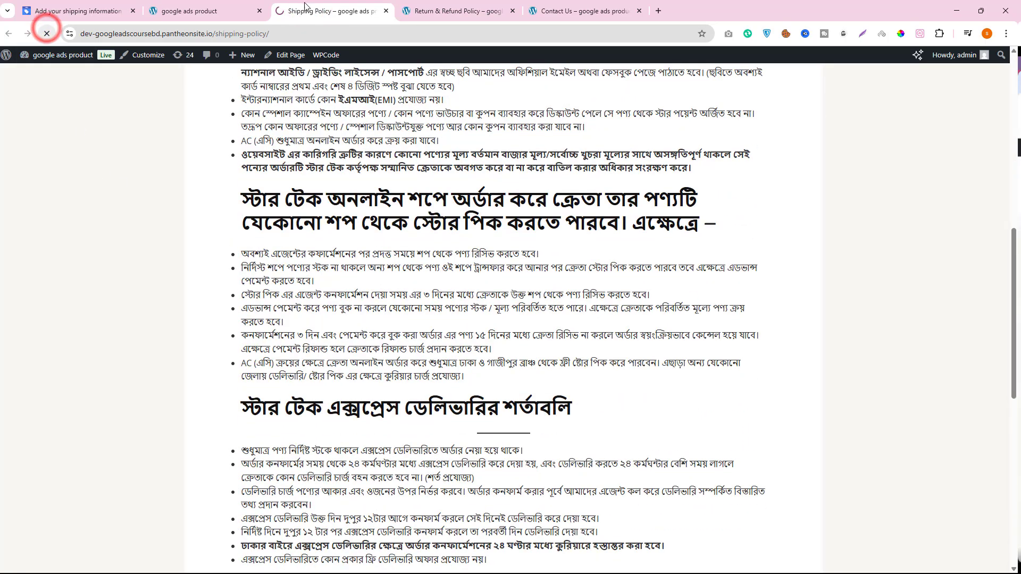
pyautogui.moveTo(319, 11); pyautogui.dragTo(80, 11)
pyautogui.click(205, 10)
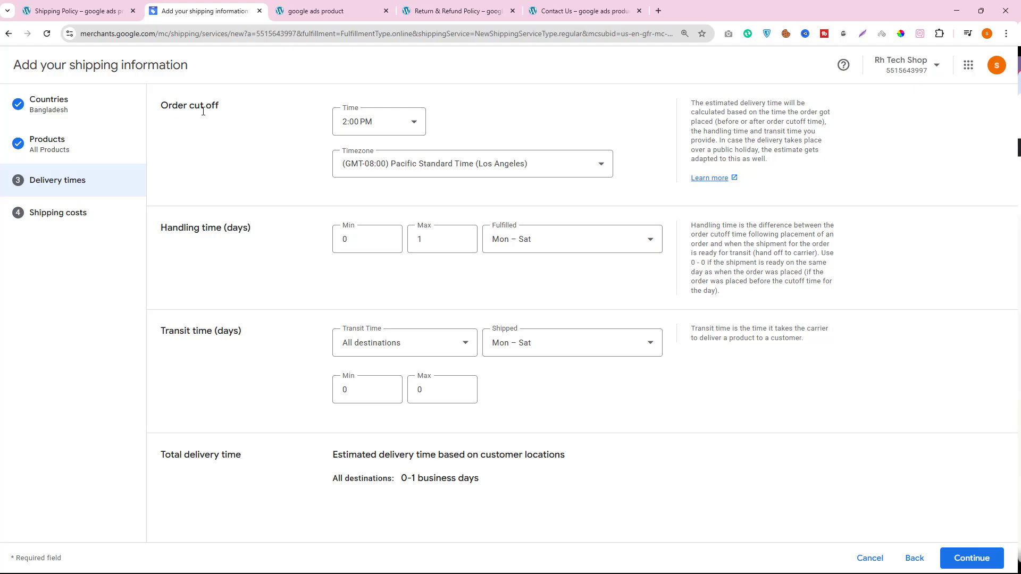
# - Read the store's Shipping Policy page for its order value, payment deadline, store pickup and express delivery terms
pyautogui.click(52, 7)
pyautogui.scroll(9, 514, 251)
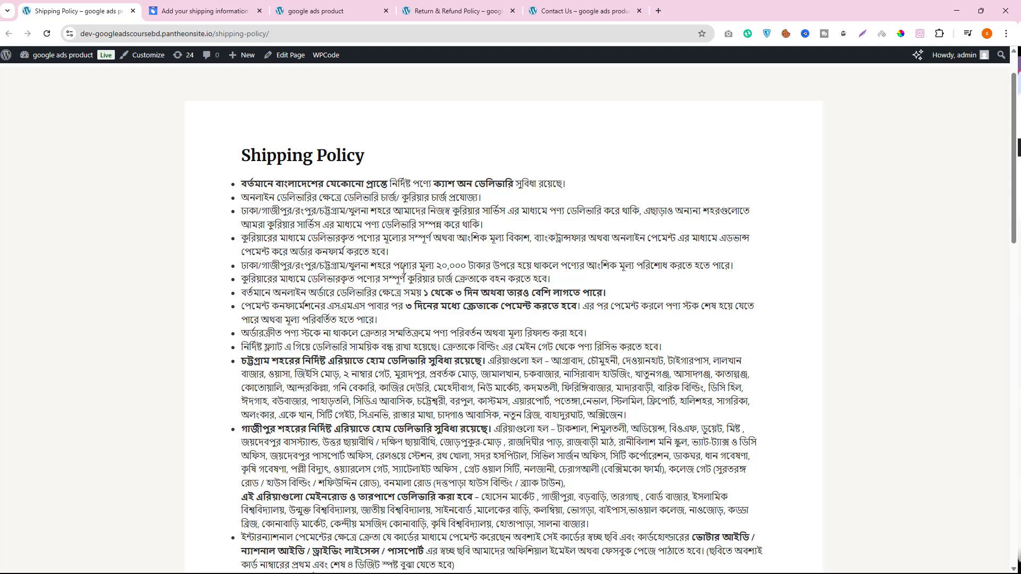
pyautogui.moveTo(434, 266); pyautogui.dragTo(518, 264)
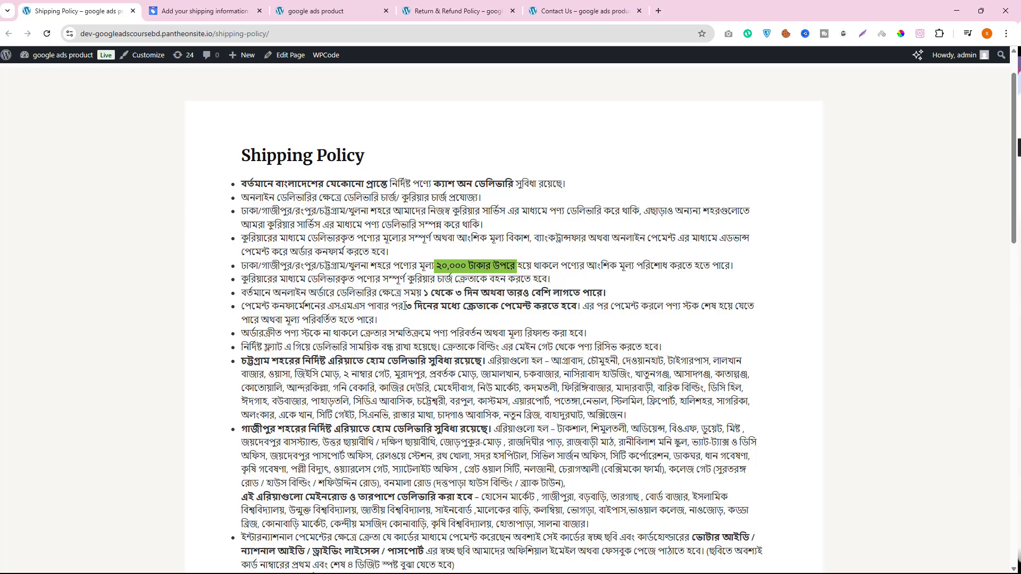
pyautogui.moveTo(405, 306); pyautogui.dragTo(570, 309)
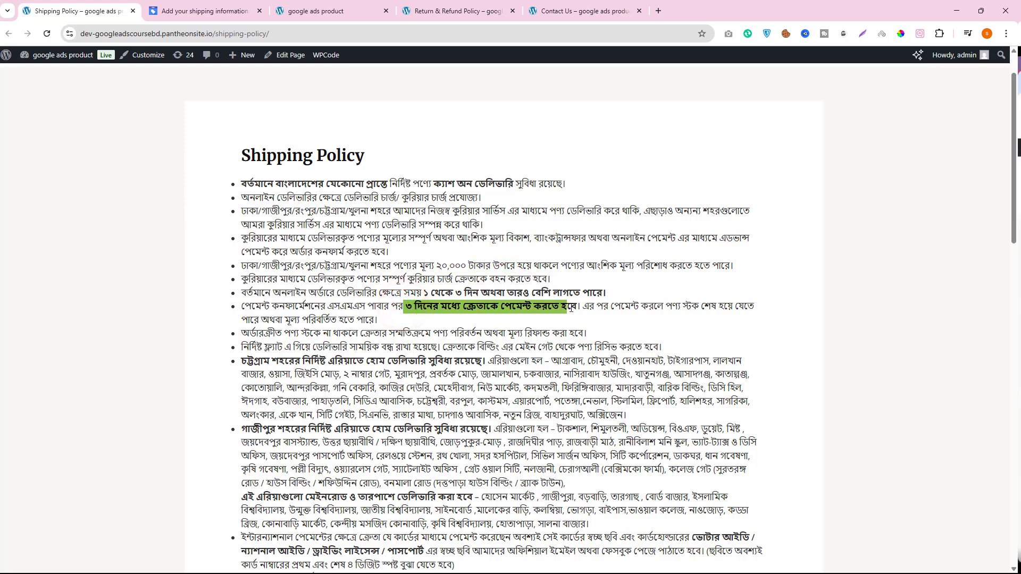
pyautogui.scroll(-7, 390, 380)
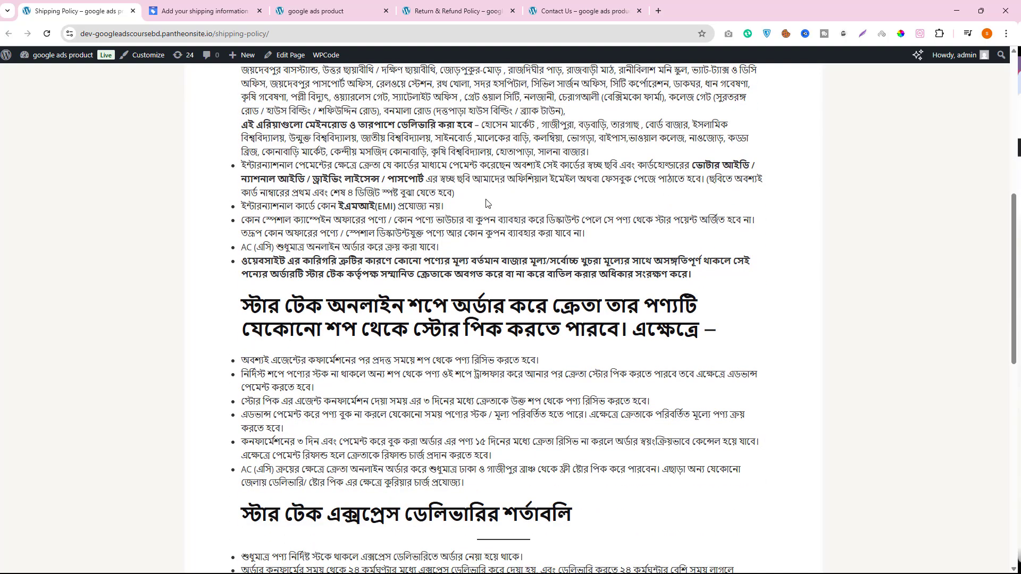
pyautogui.scroll(-3, 458, 274)
pyautogui.scroll(-2, 463, 276)
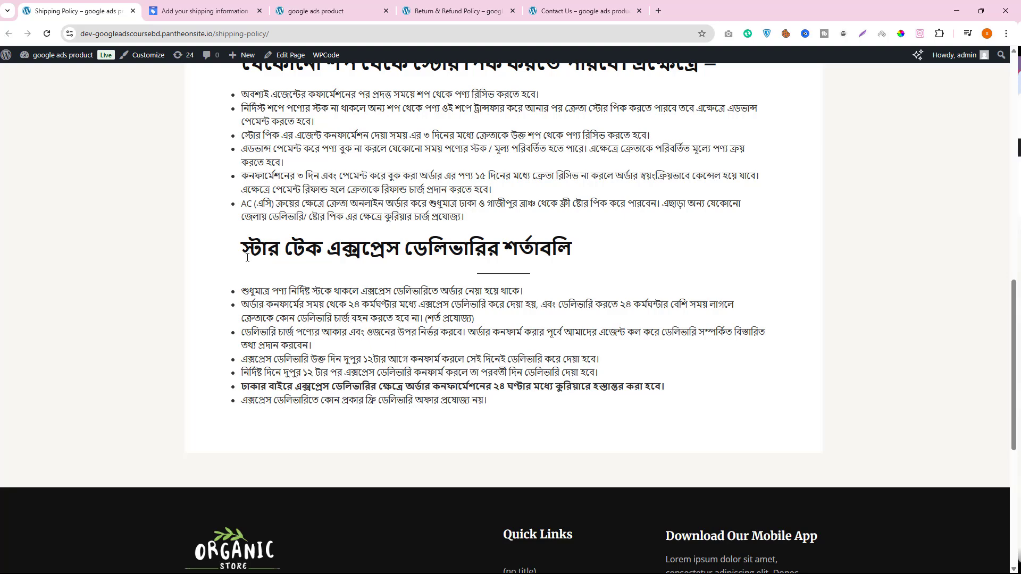
# - Translate the Shipping Policy page to English and go back to the beginning of the policy
pyautogui.rightClick(352, 259)
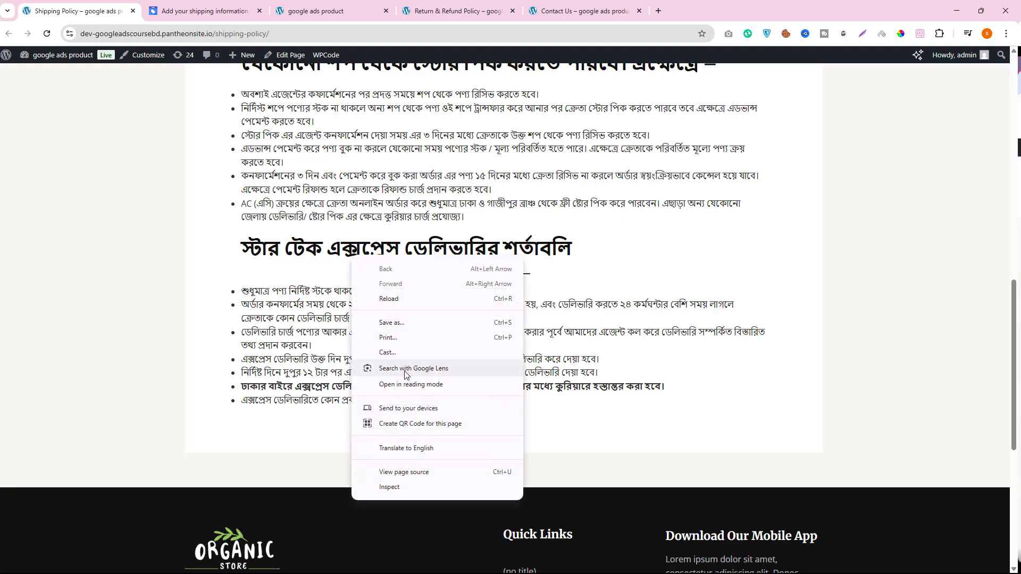
pyautogui.click(415, 452)
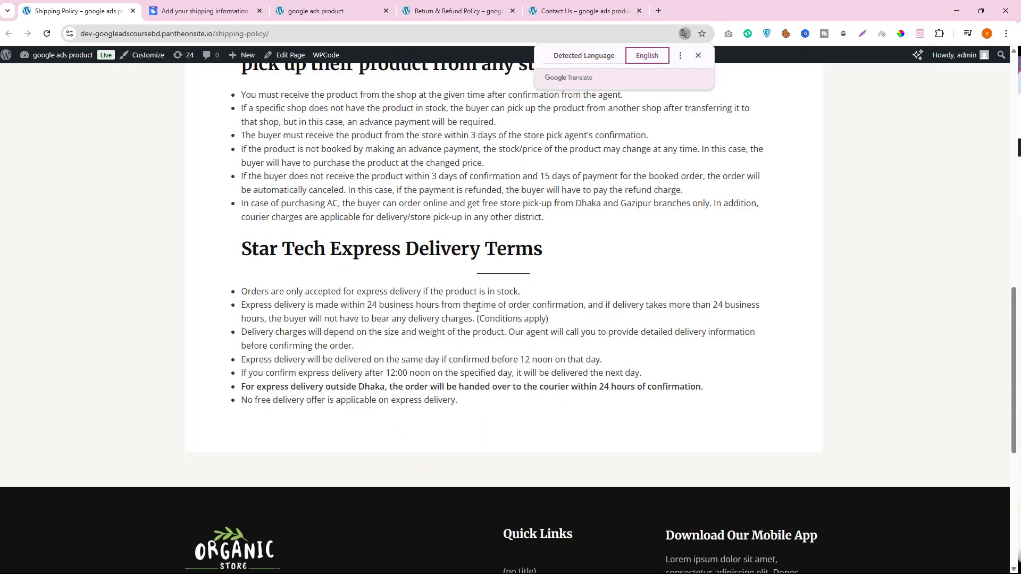
pyautogui.scroll(12, 293, 314)
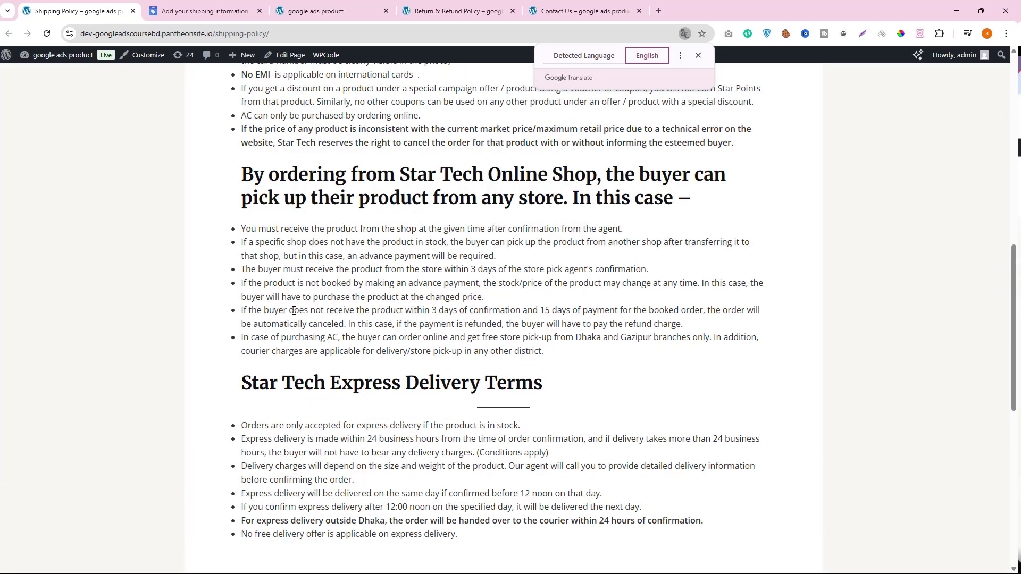
pyautogui.scroll(2, 455, 331)
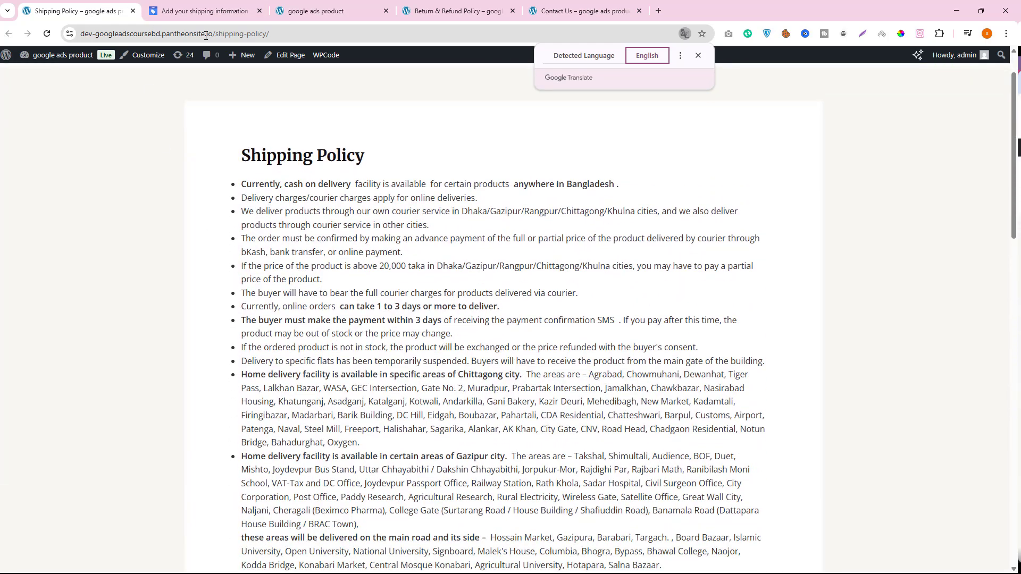
# - Compare the delivery times form in Merchant Center with the online order delivery duration stated in the translated Shipping Policy
pyautogui.click(192, 11)
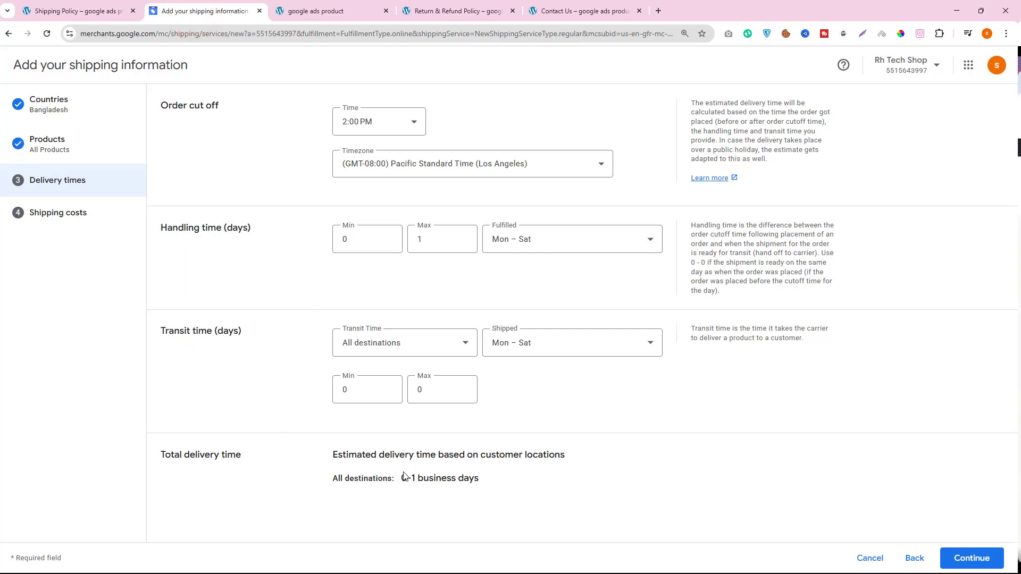
pyautogui.click(62, 11)
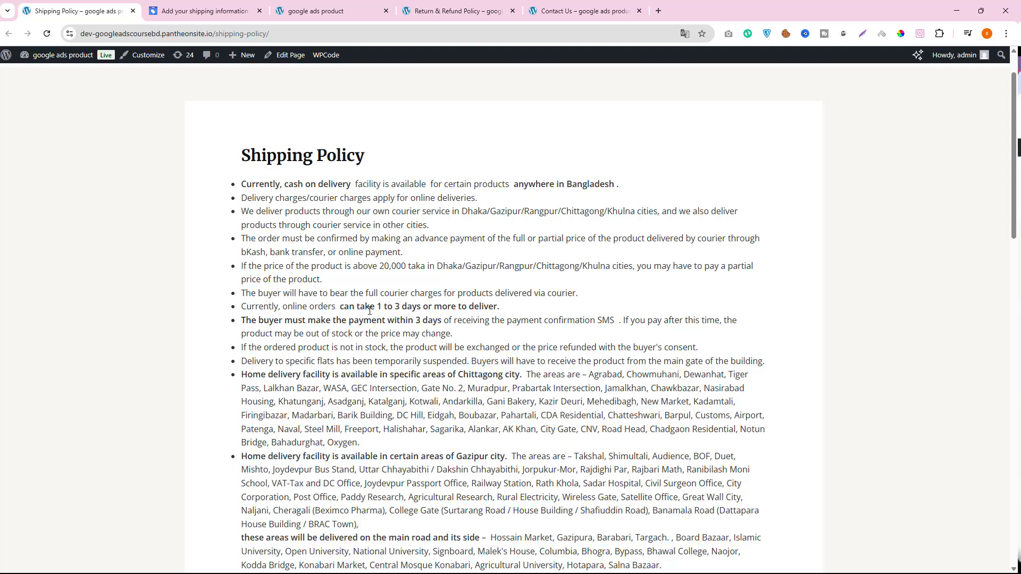
pyautogui.moveTo(377, 307); pyautogui.dragTo(406, 306)
# - Set the order cutoff timezone to (GMT+06:00) Bangladesh Standard Time (Dhaka) in the shipping policy's delivery times
pyautogui.click(212, 10)
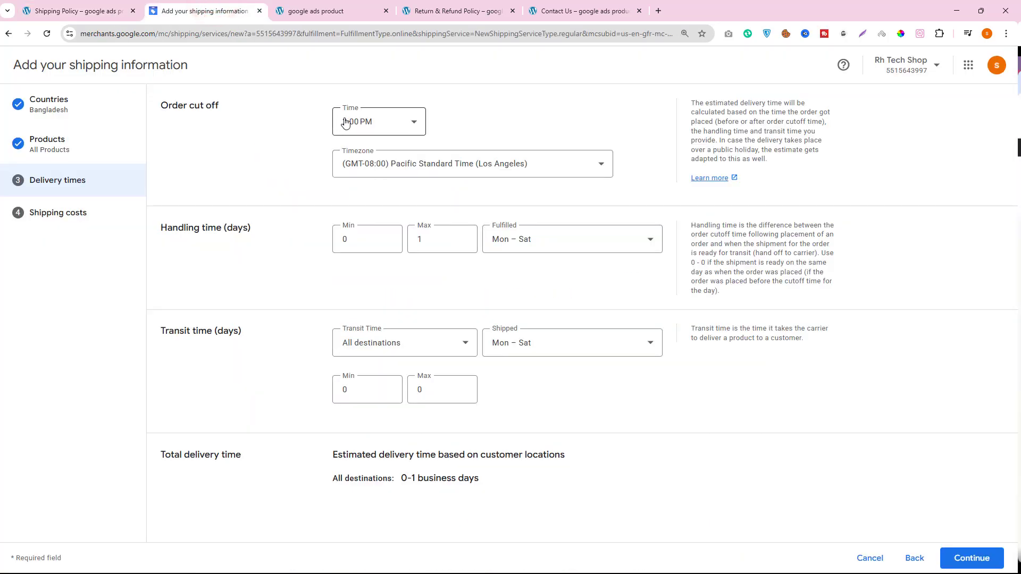
pyautogui.click(417, 167)
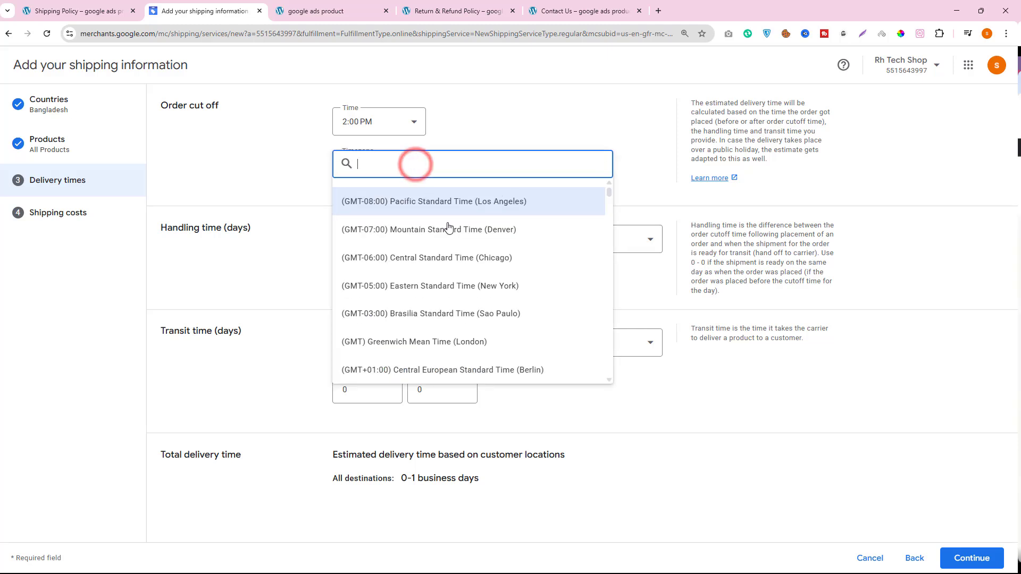
pyautogui.scroll(-5, 493, 247)
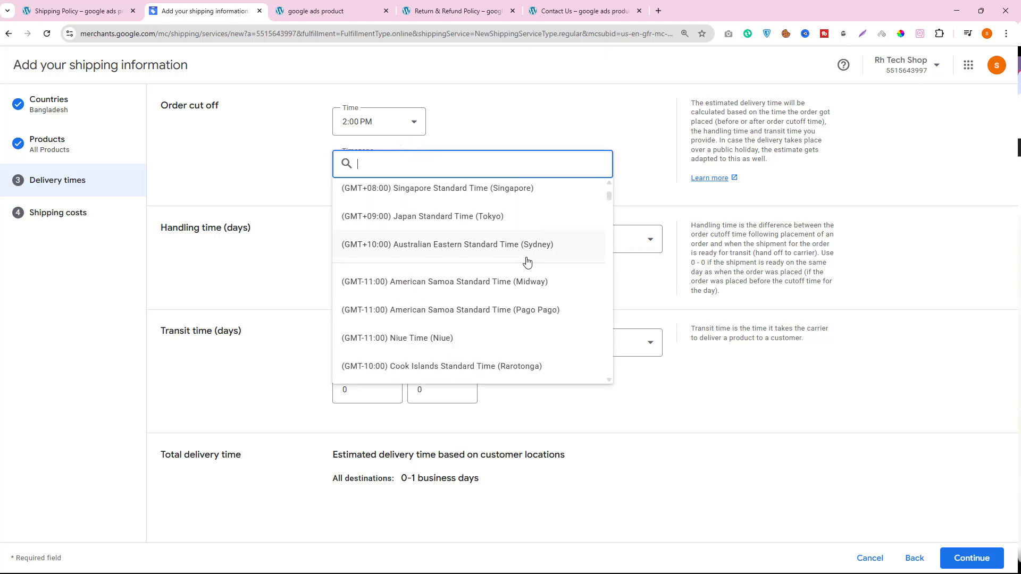
pyautogui.write('dha')
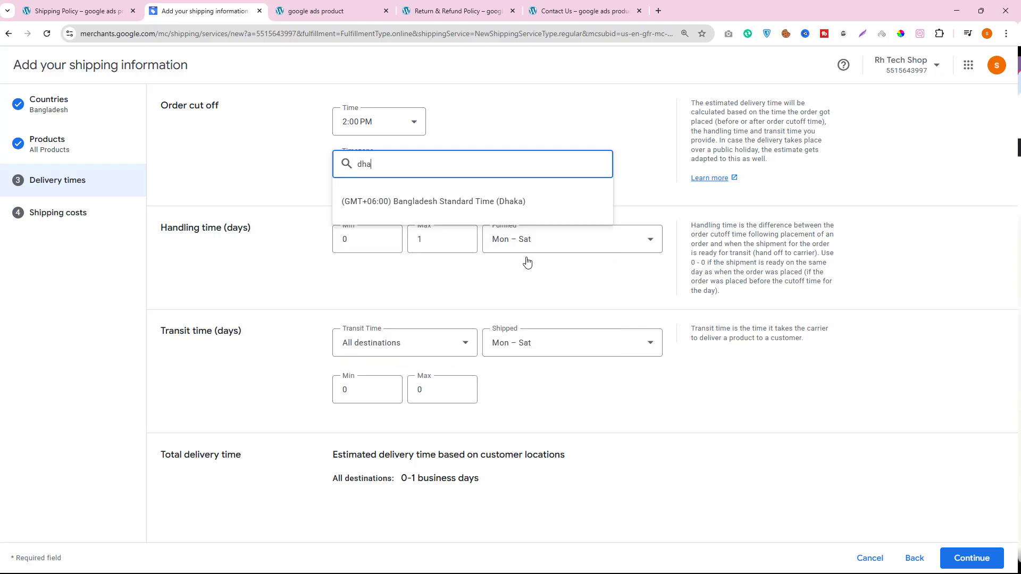
pyautogui.click(485, 201)
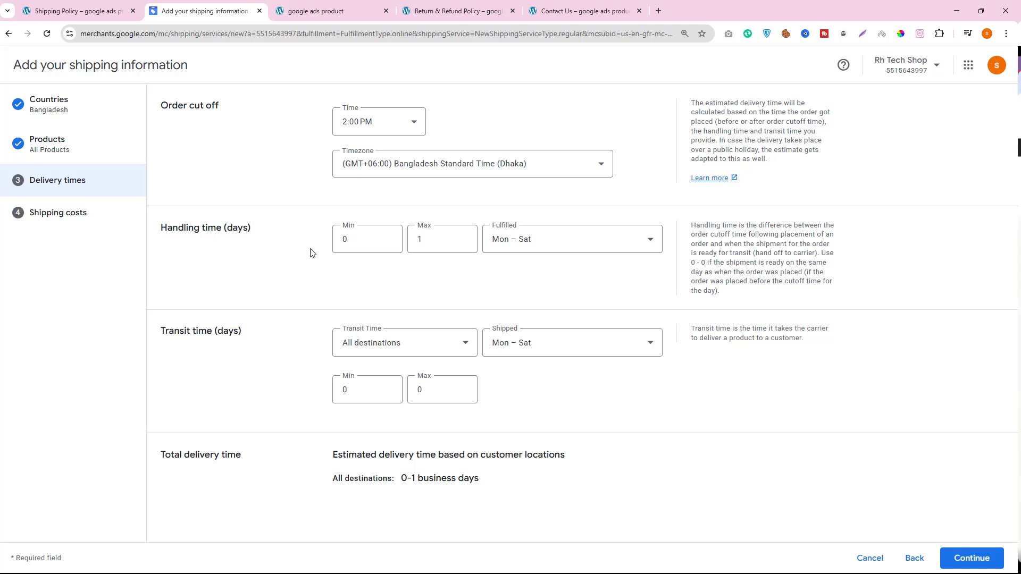
# - Check the Shipping Policy page for the delivery duration, store pickup conditions and express delivery terms that inform the handling time
pyautogui.doubleClick(349, 238)
pyautogui.click(94, 10)
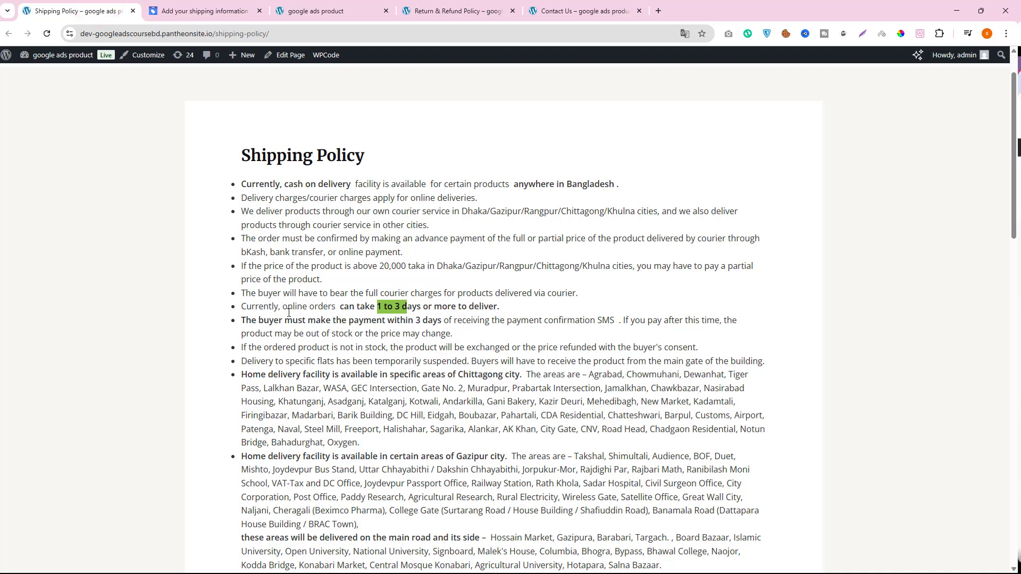
pyautogui.click(391, 308)
pyautogui.moveTo(506, 307); pyautogui.dragTo(375, 305)
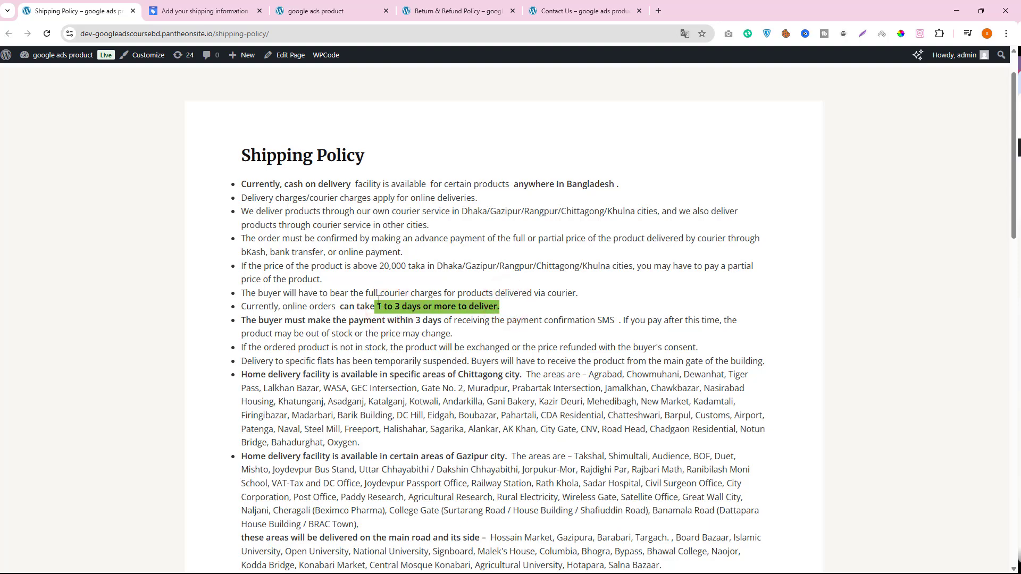
pyautogui.scroll(-3, 529, 255)
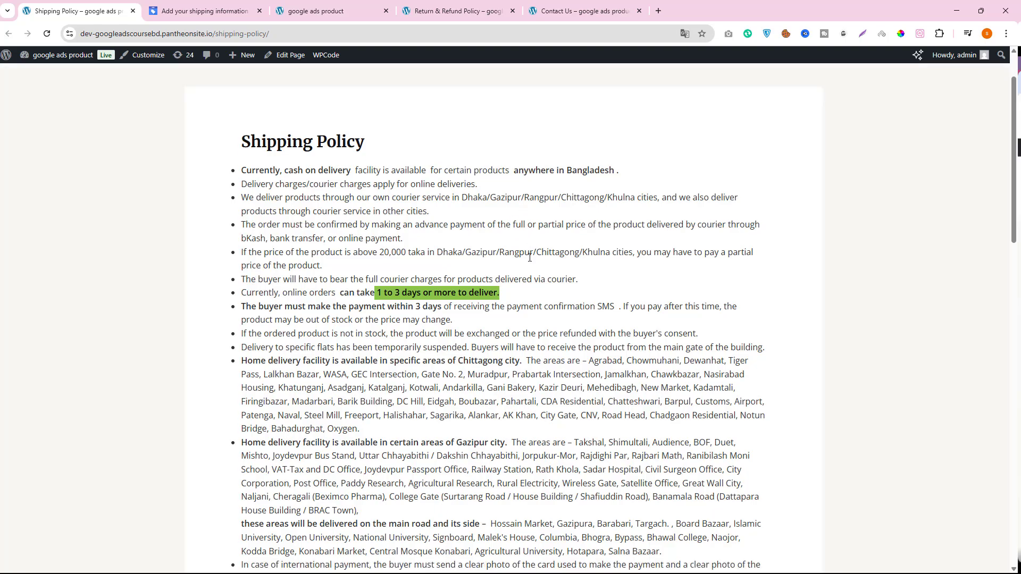
pyautogui.scroll(-3, 520, 365)
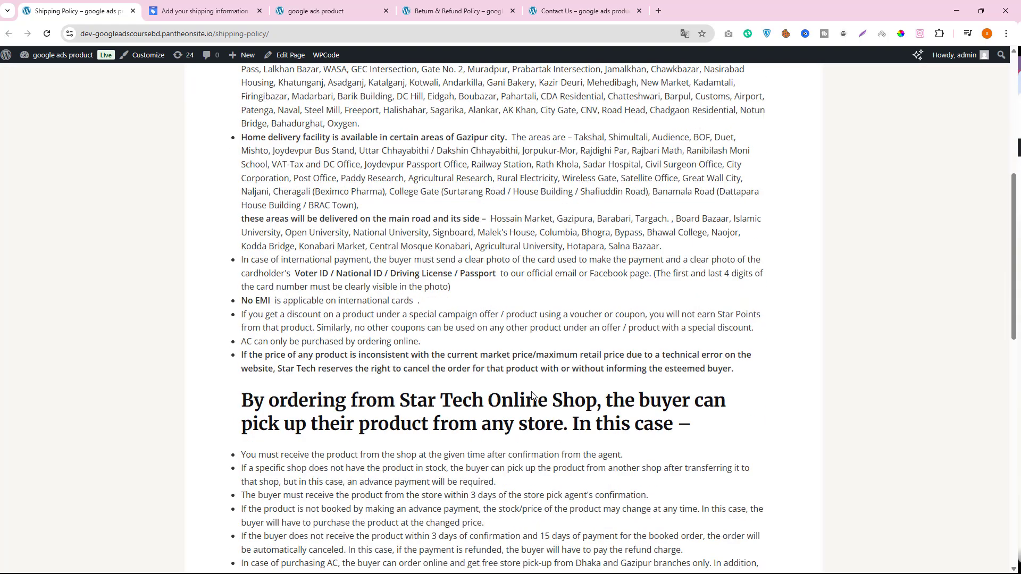
pyautogui.scroll(-6, 389, 433)
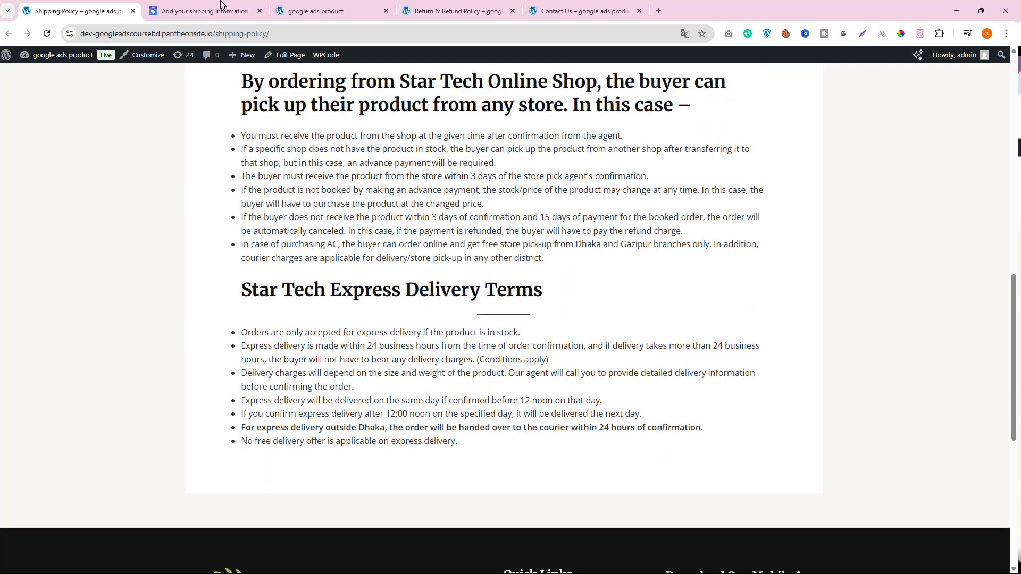
# - Set the handling time in Merchant Center to a minimum of 1 day and a maximum of 3 days
pyautogui.click(186, 10)
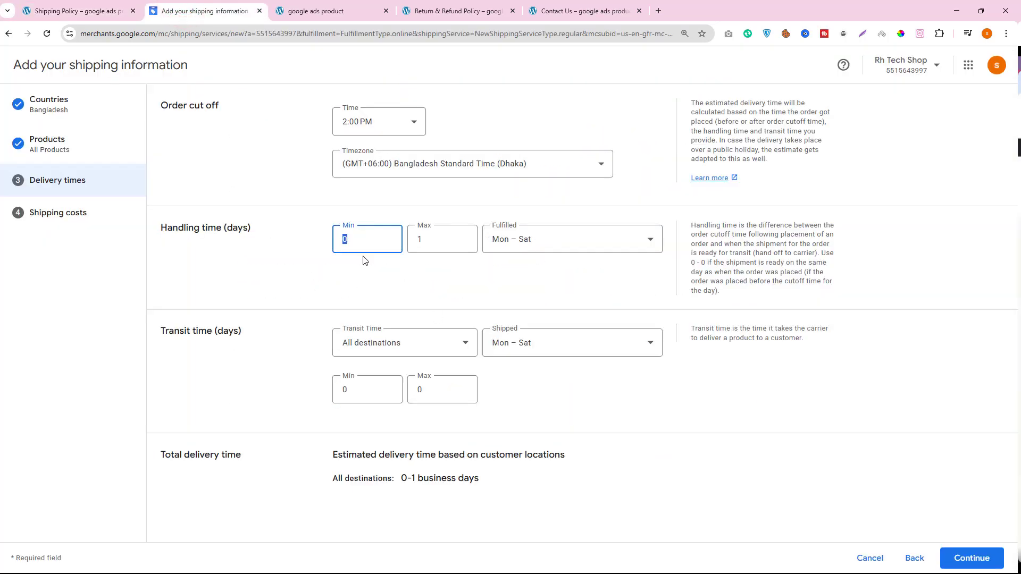
pyautogui.write('1')
pyautogui.doubleClick(429, 235)
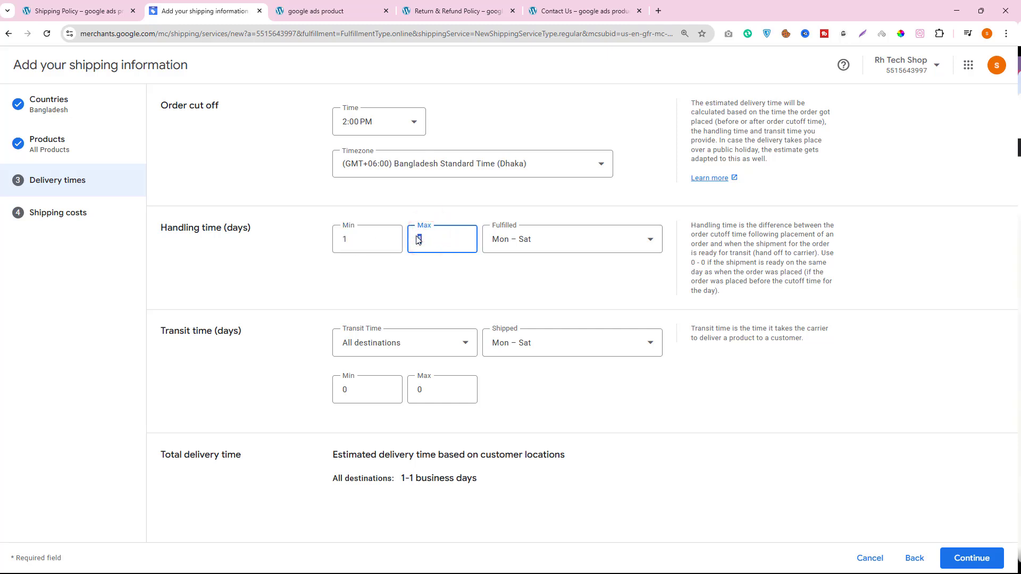
pyautogui.write('3')
# - Set the transit time for all destinations to a minimum of 2 days and a maximum of 7 days
pyautogui.moveTo(171, 330); pyautogui.dragTo(192, 331)
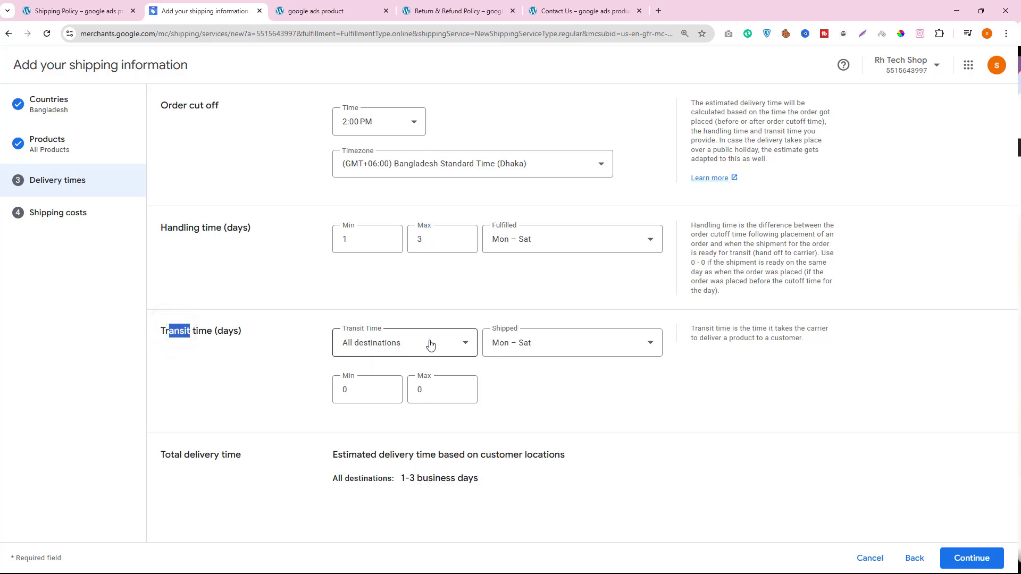
pyautogui.doubleClick(363, 393)
pyautogui.write('3')
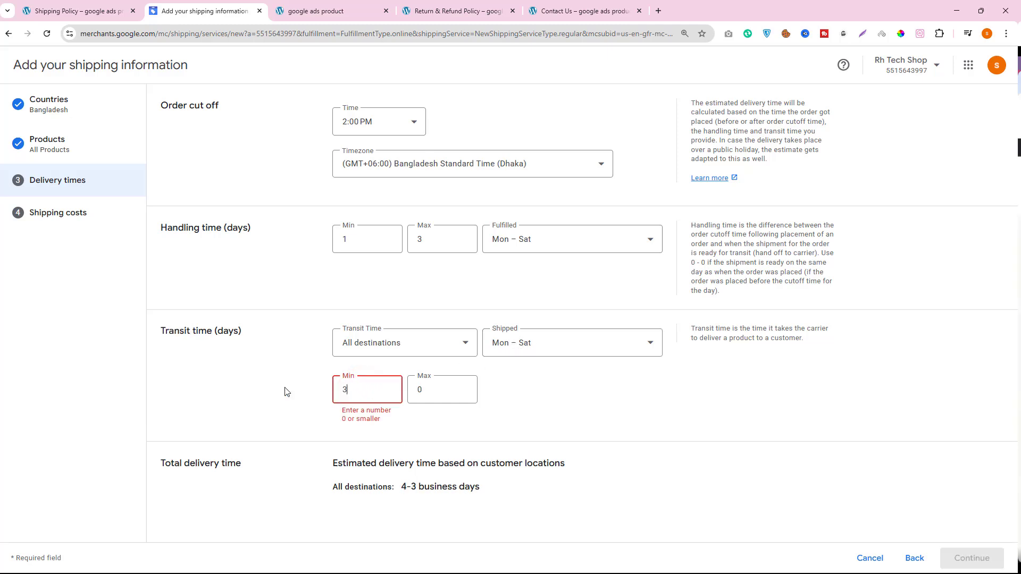
pyautogui.doubleClick(419, 394)
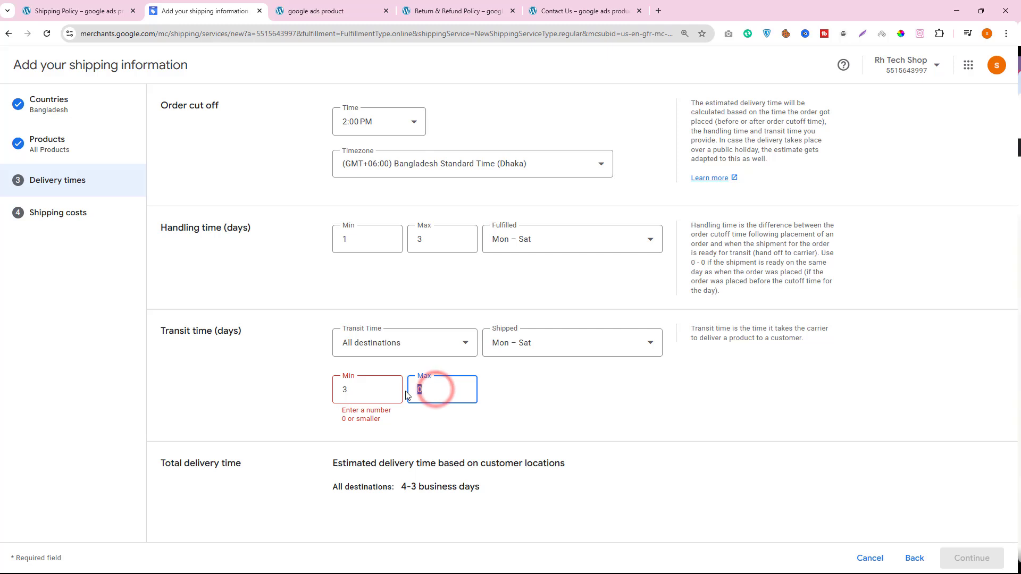
pyautogui.write('7')
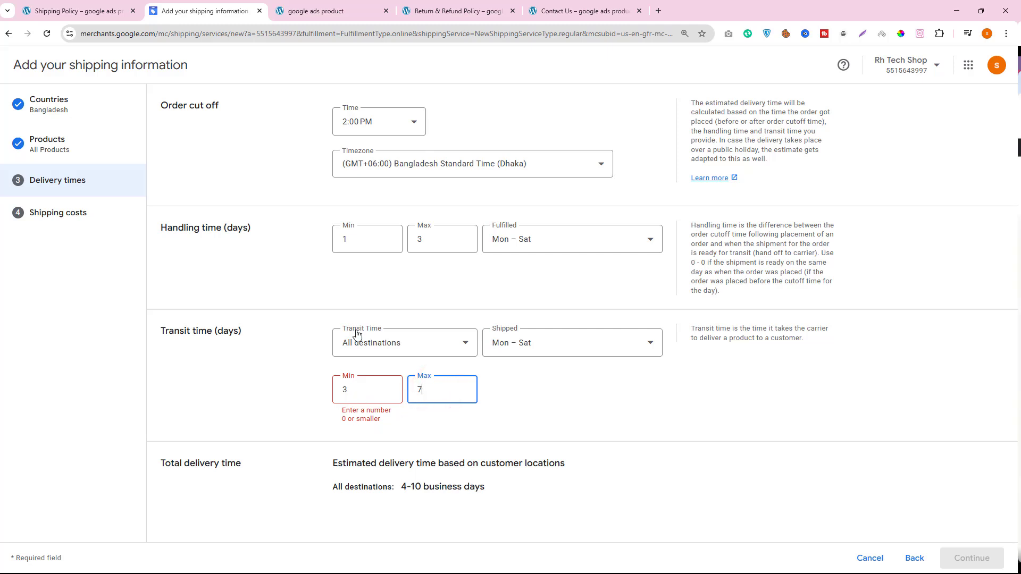
pyautogui.moveTo(355, 388); pyautogui.dragTo(336, 388)
pyautogui.write('2')
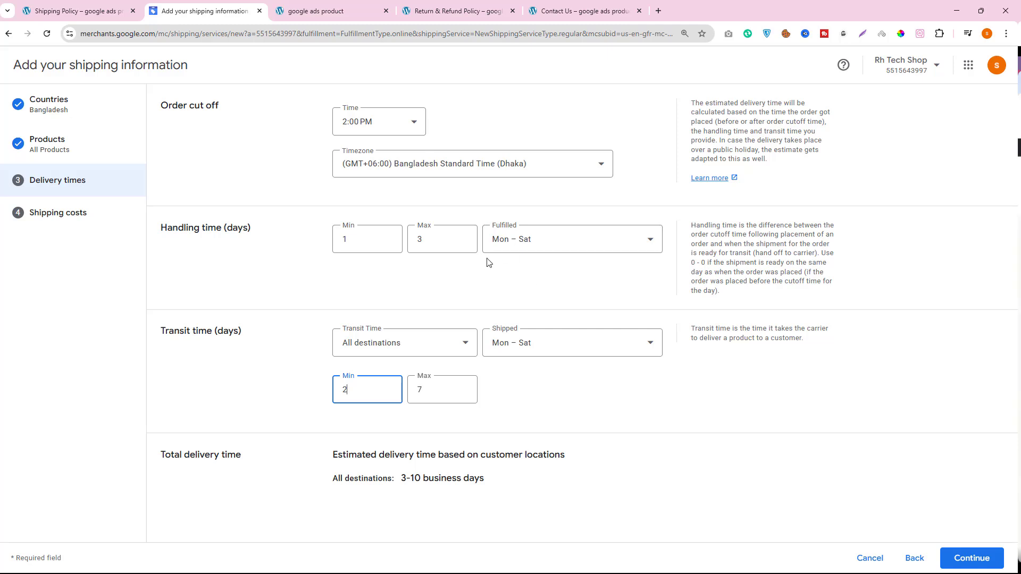
# - Set the maximum handling time to 2 days and review the order cutoff section
pyautogui.doubleClick(434, 237)
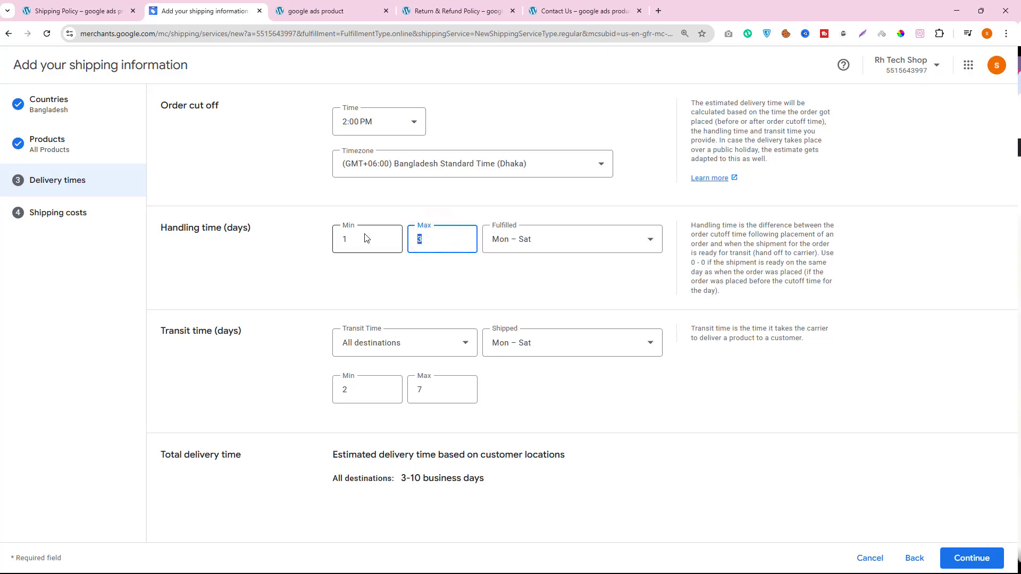
pyautogui.write('2')
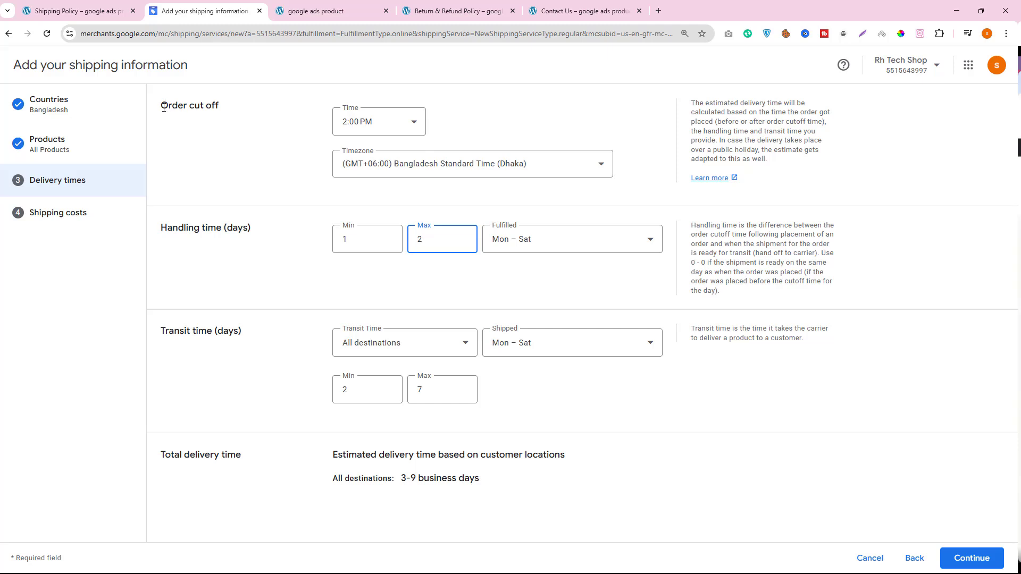
pyautogui.moveTo(161, 106); pyautogui.dragTo(225, 105)
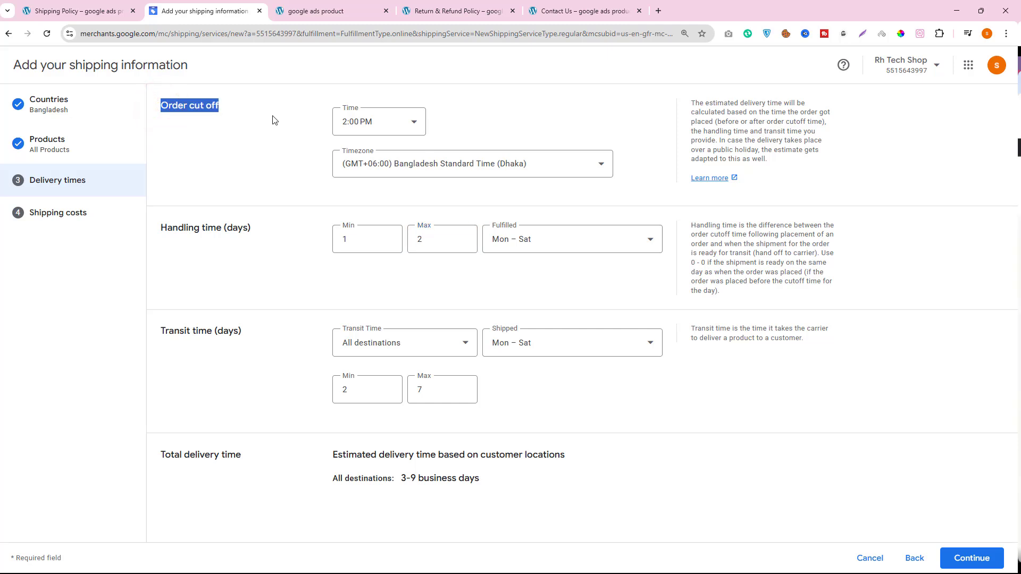
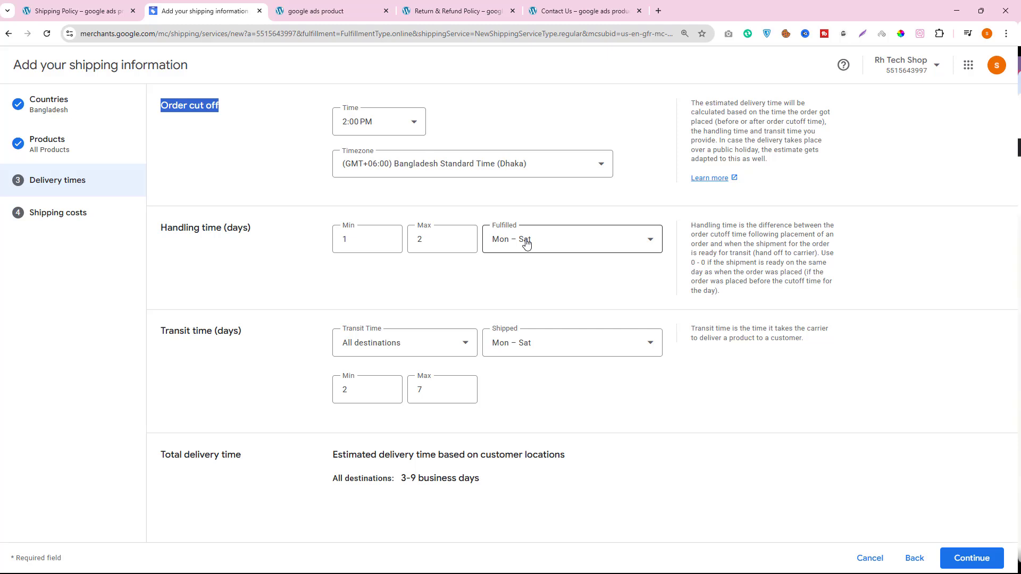
# - Compare the estimated total delivery time for all destinations with the delivery duration stated on the store's Shipping Policy page
pyautogui.moveTo(160, 330); pyautogui.dragTo(211, 327)
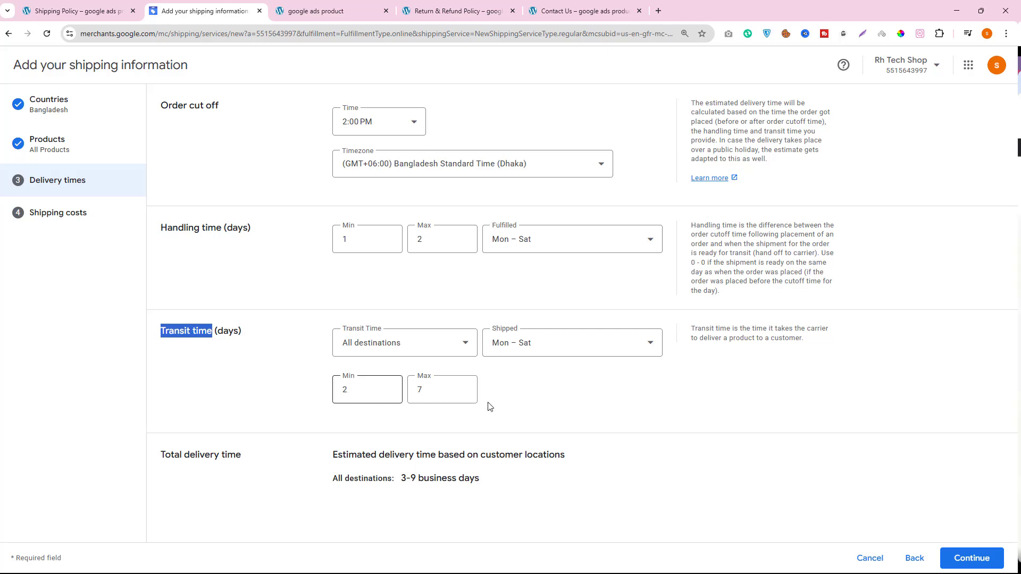
pyautogui.moveTo(330, 478); pyautogui.dragTo(488, 478)
pyautogui.click(400, 480)
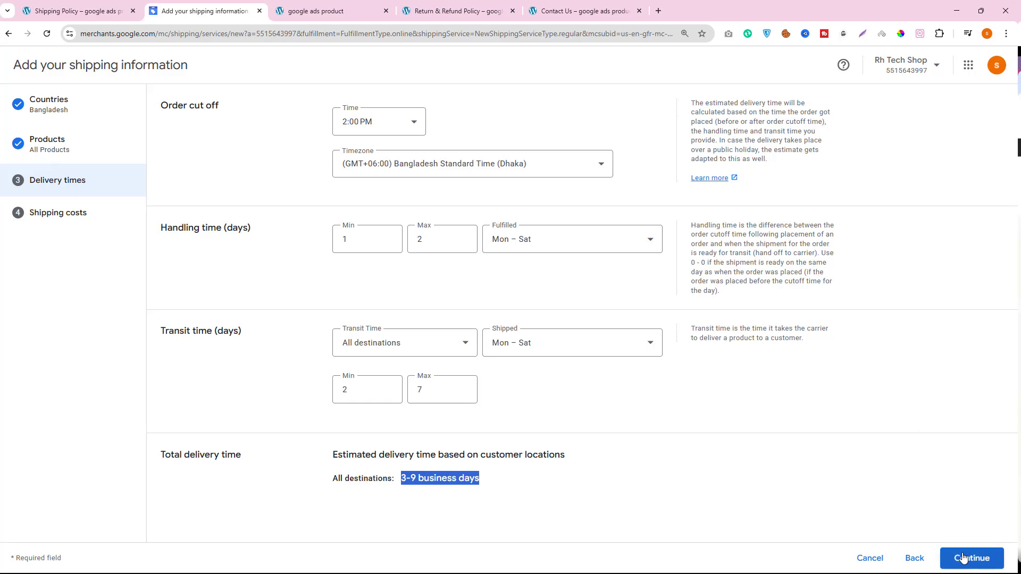
pyautogui.click(99, 10)
pyautogui.scroll(15, 609, 259)
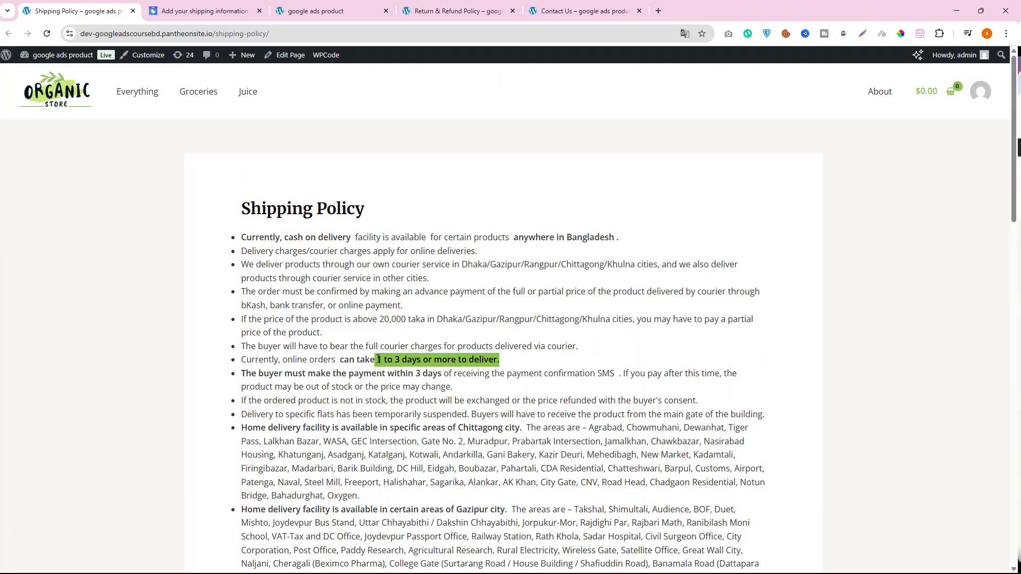
pyautogui.click(188, 13)
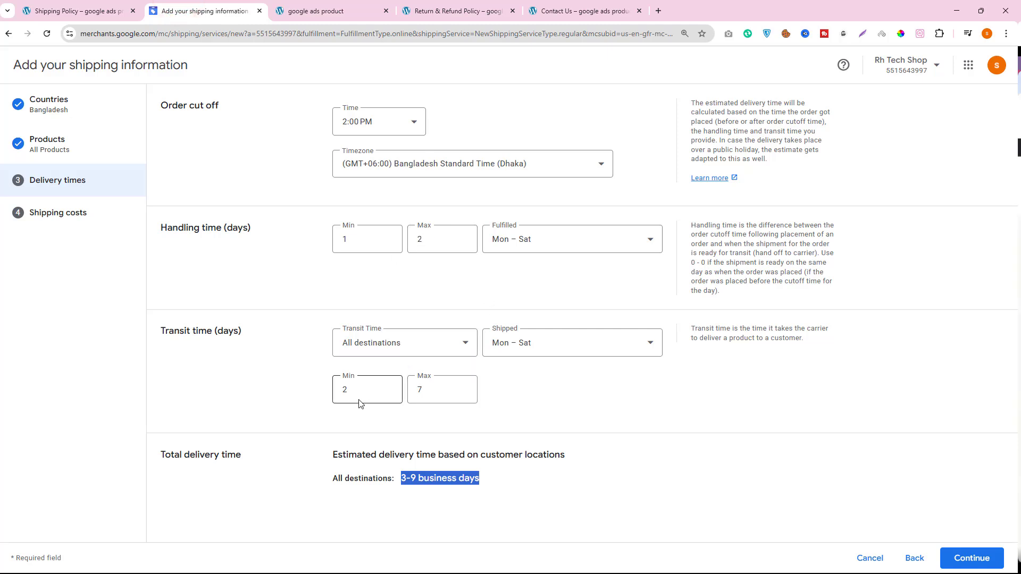
# - Set the transit time to a minimum of 1 day and a maximum of 3 days, and continue to the shipping costs
pyautogui.doubleClick(359, 391)
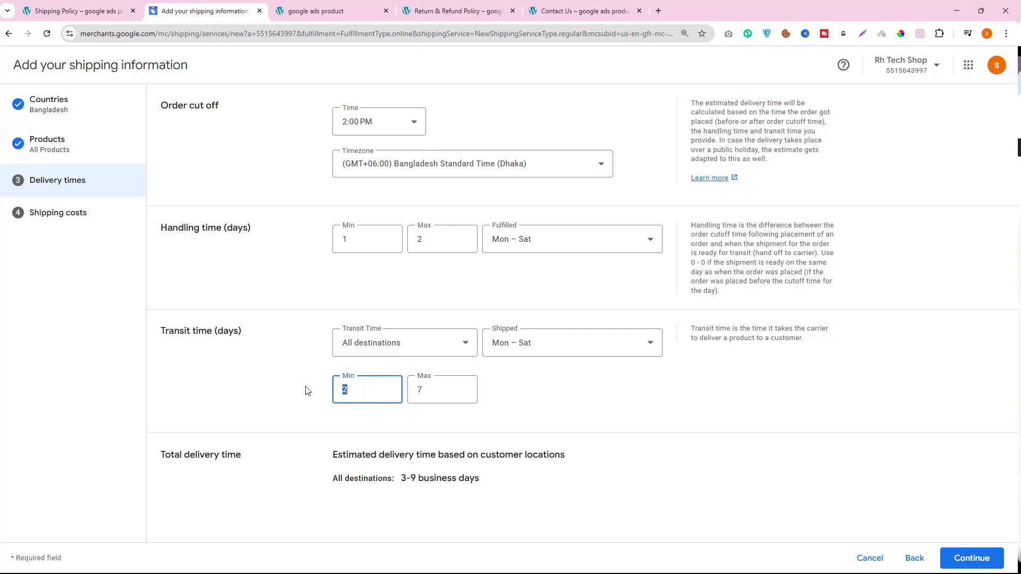
pyautogui.write('1')
pyautogui.doubleClick(411, 394)
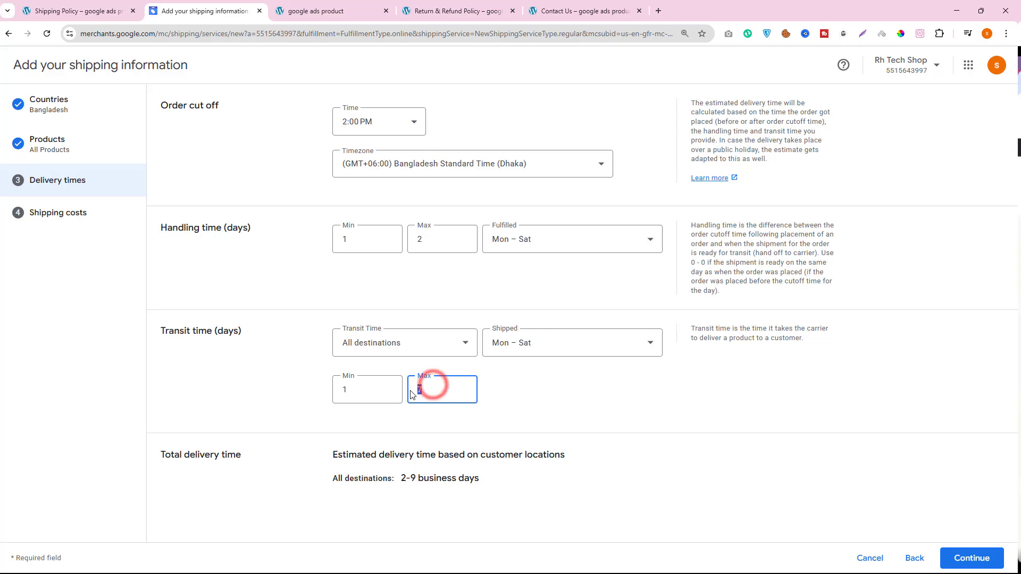
pyautogui.write('3')
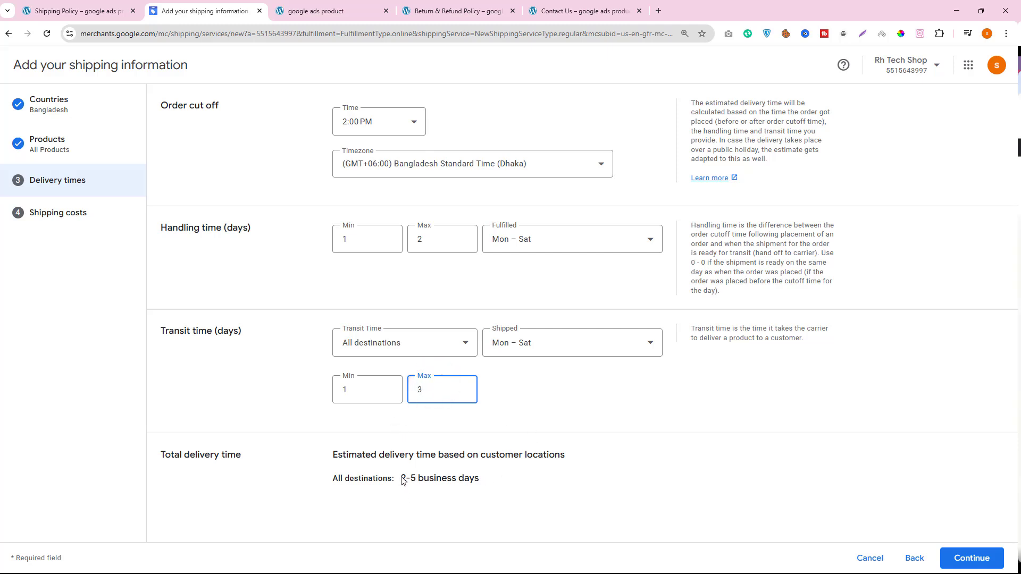
pyautogui.moveTo(402, 480); pyautogui.dragTo(428, 479)
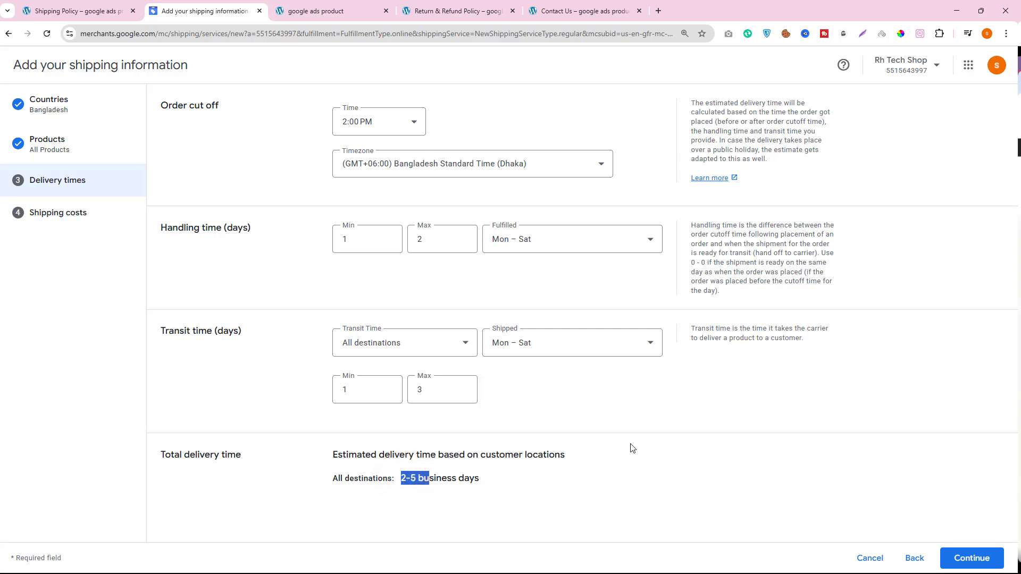
pyautogui.click(967, 557)
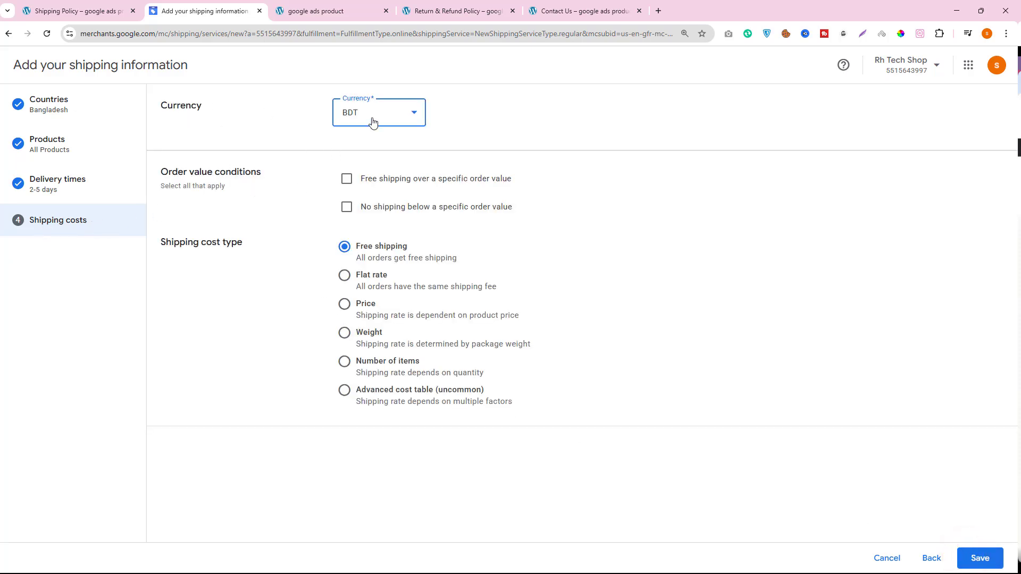
# - Open the Assorted Coffee product page from the reloaded store homepage and check its price and shipping terms
pyautogui.click(310, 9)
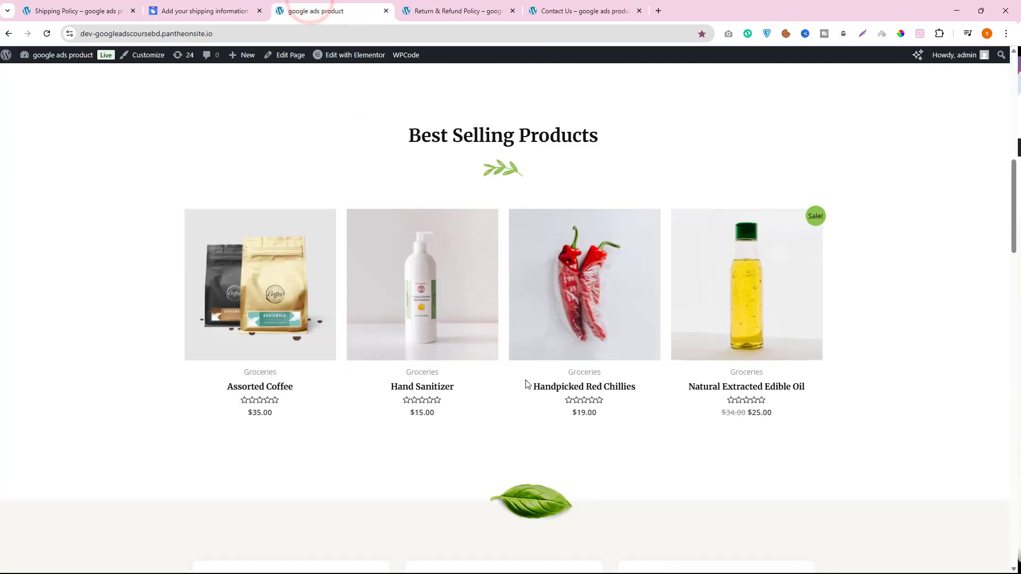
pyautogui.click(47, 34)
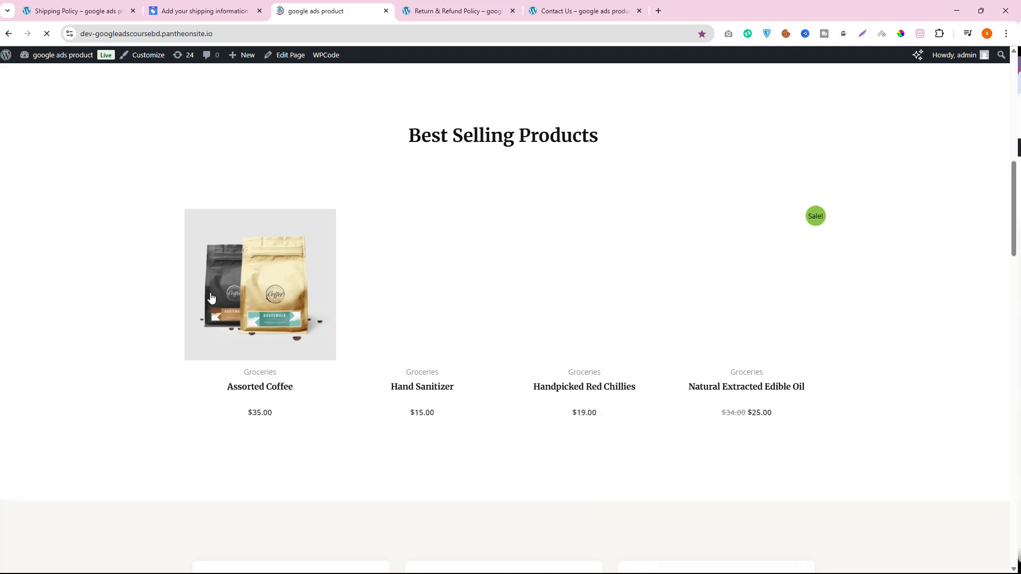
pyautogui.rightClick(257, 391)
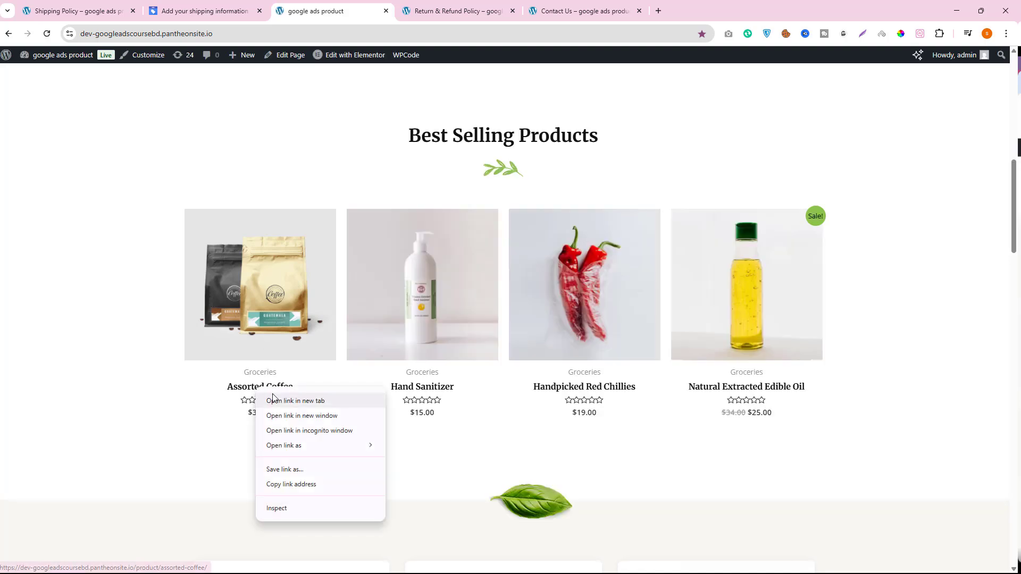
pyautogui.click(277, 399)
pyautogui.click(442, 9)
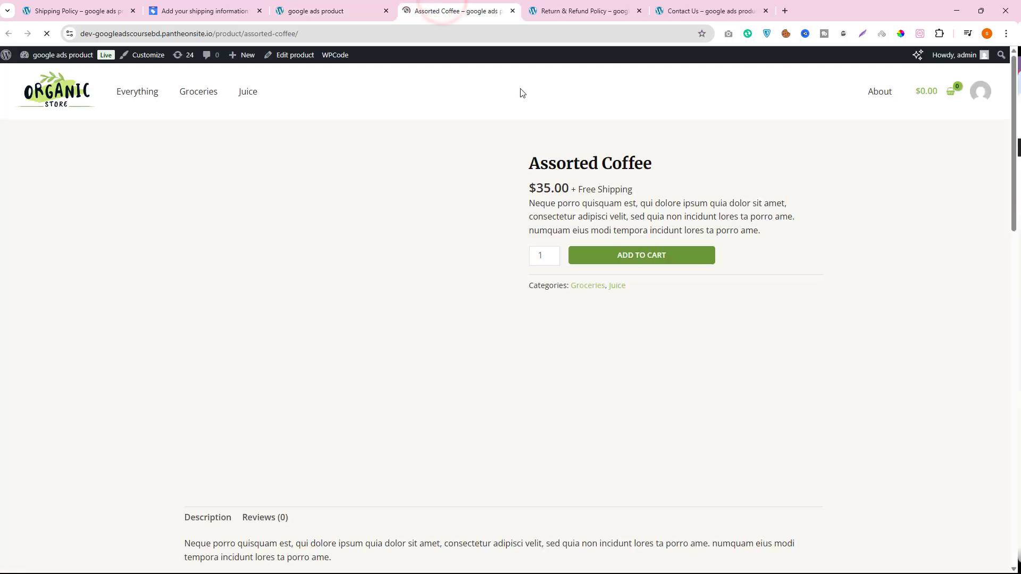
pyautogui.moveTo(568, 189); pyautogui.dragTo(690, 196)
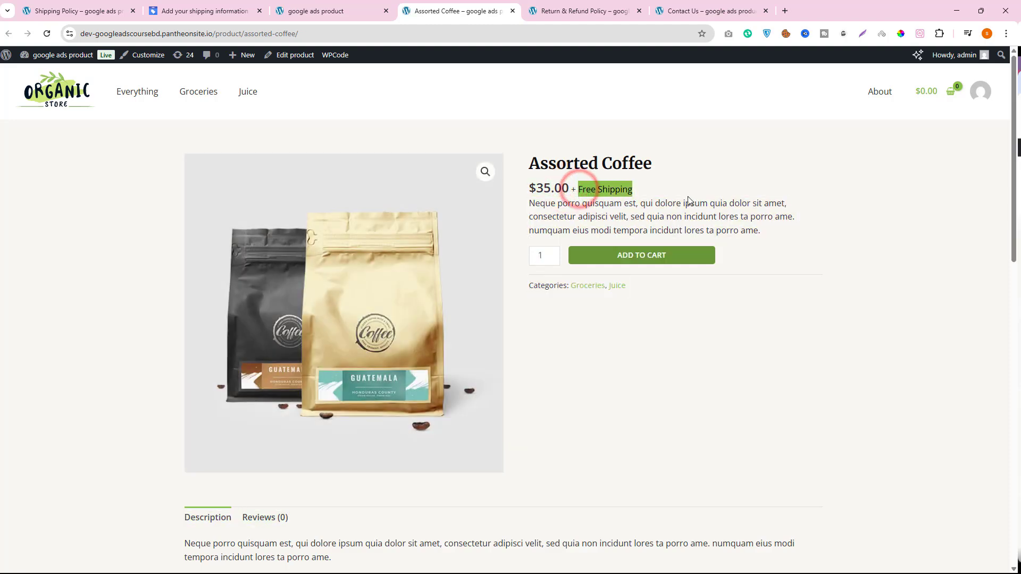
# - Compare the store's product prices with the shipping cost form and set its currency to USD
pyautogui.click(184, 10)
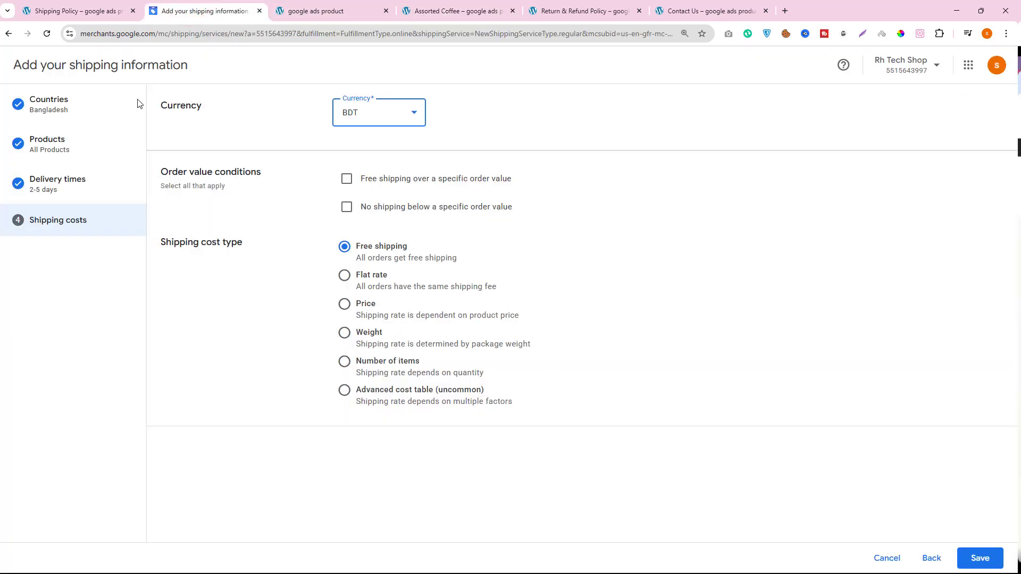
pyautogui.click(343, 10)
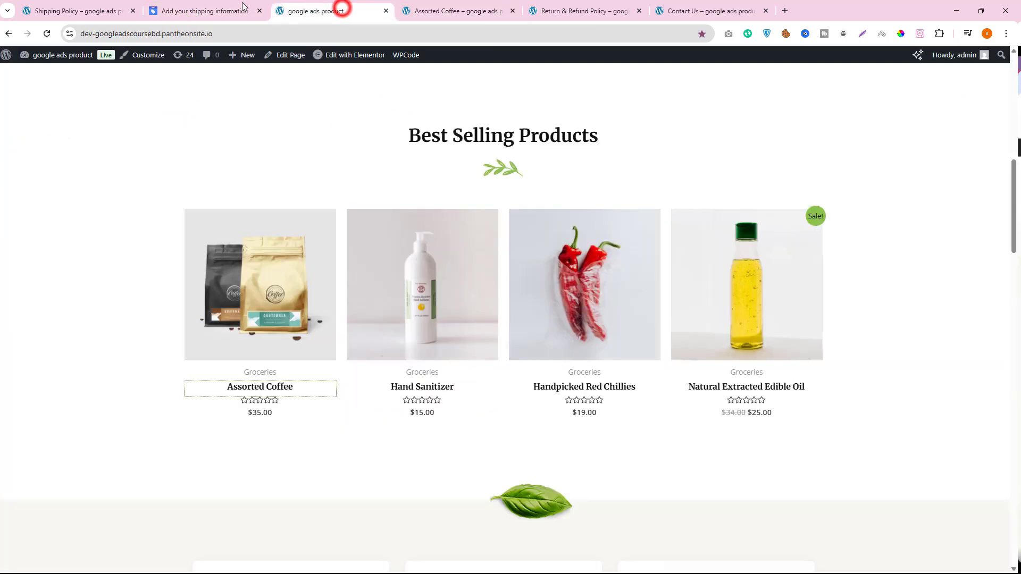
pyautogui.click(226, 5)
pyautogui.click(441, 6)
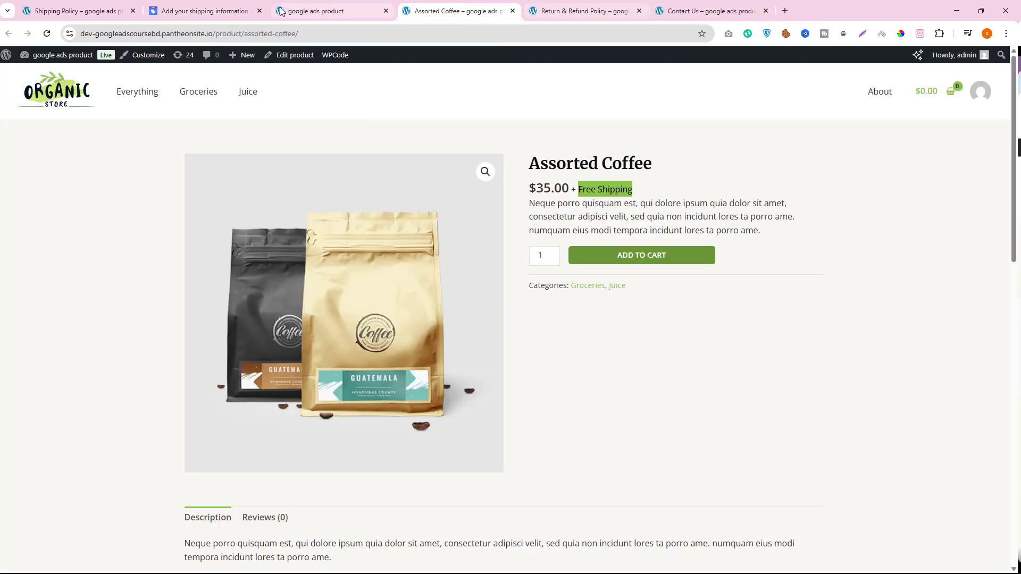
pyautogui.click(210, 8)
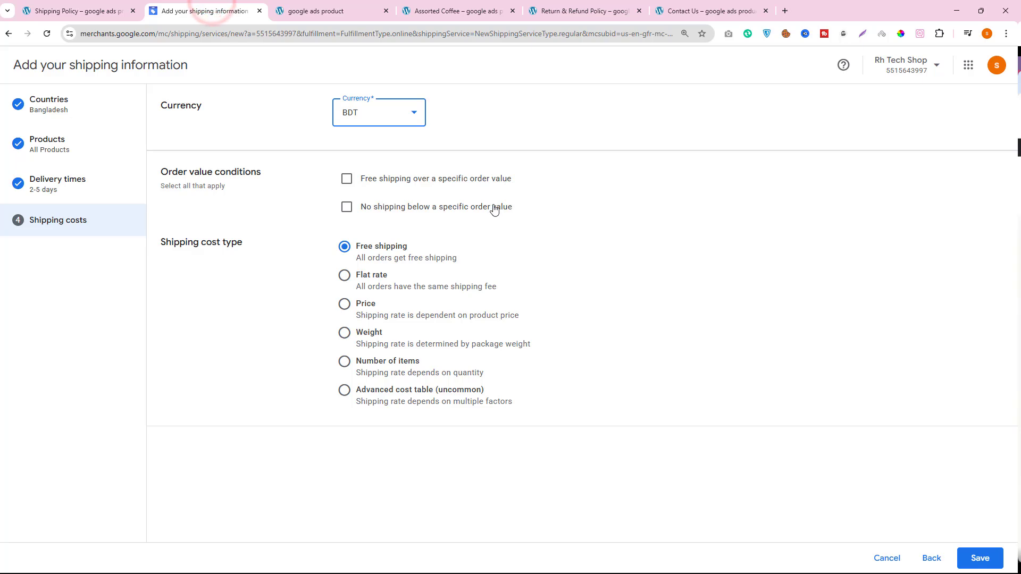
pyautogui.click(394, 110)
pyautogui.click(374, 178)
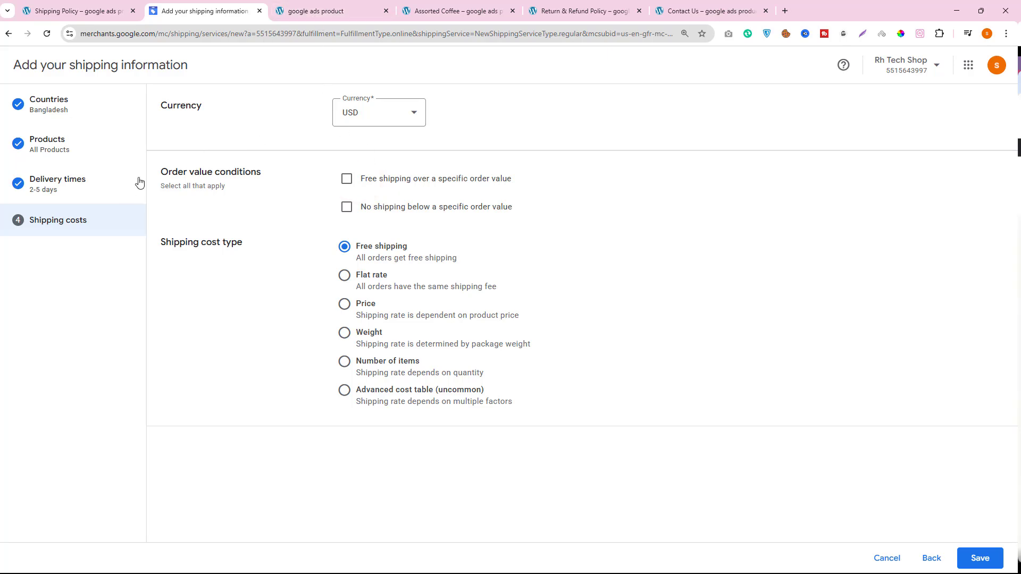
# - Review the order value conditions and check the shipping terms on the Hand Sanitizer product page
pyautogui.moveTo(161, 170); pyautogui.dragTo(282, 176)
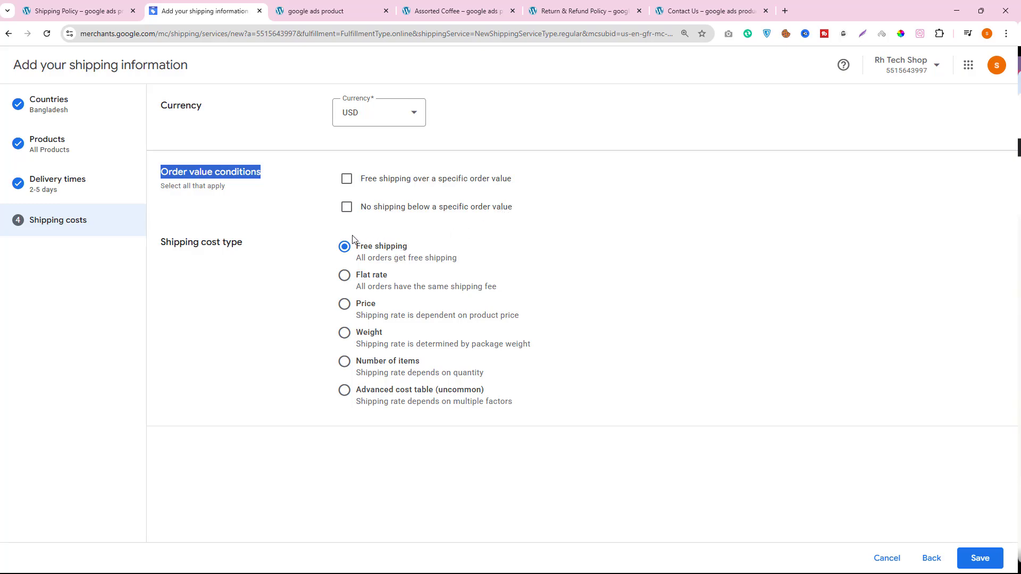
pyautogui.click(319, 9)
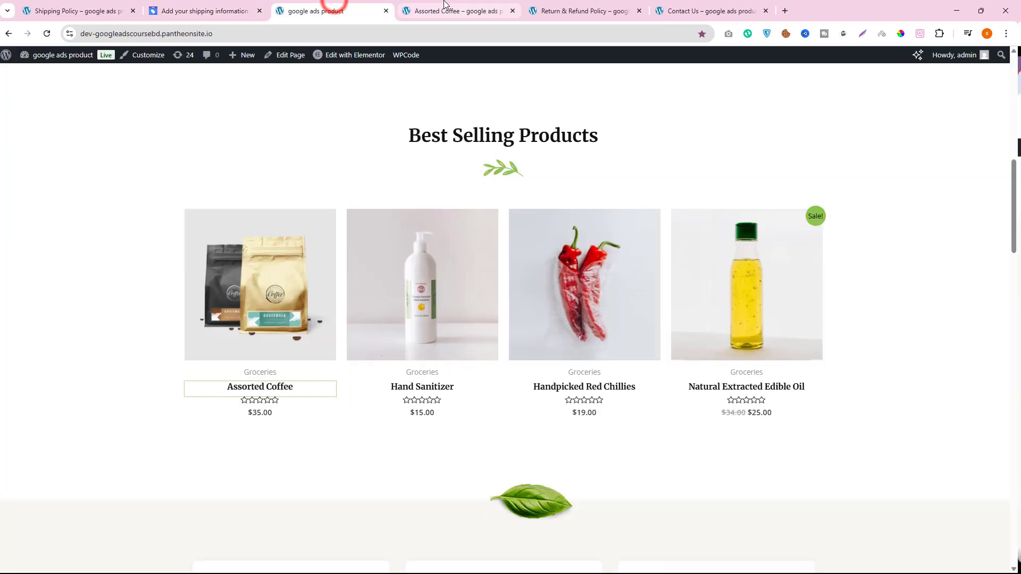
pyautogui.click(441, 9)
pyautogui.click(318, 11)
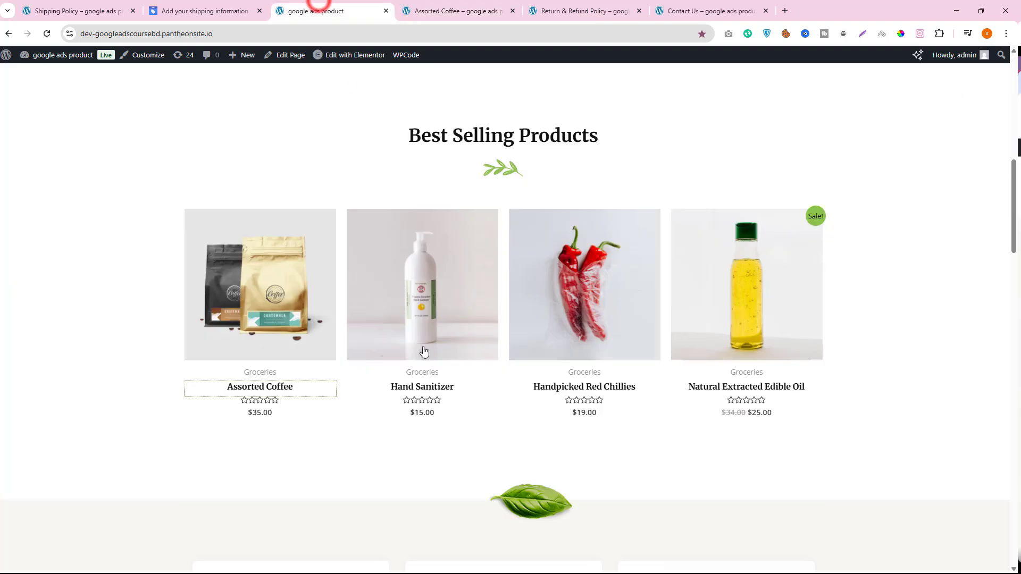
pyautogui.rightClick(429, 391)
pyautogui.click(440, 395)
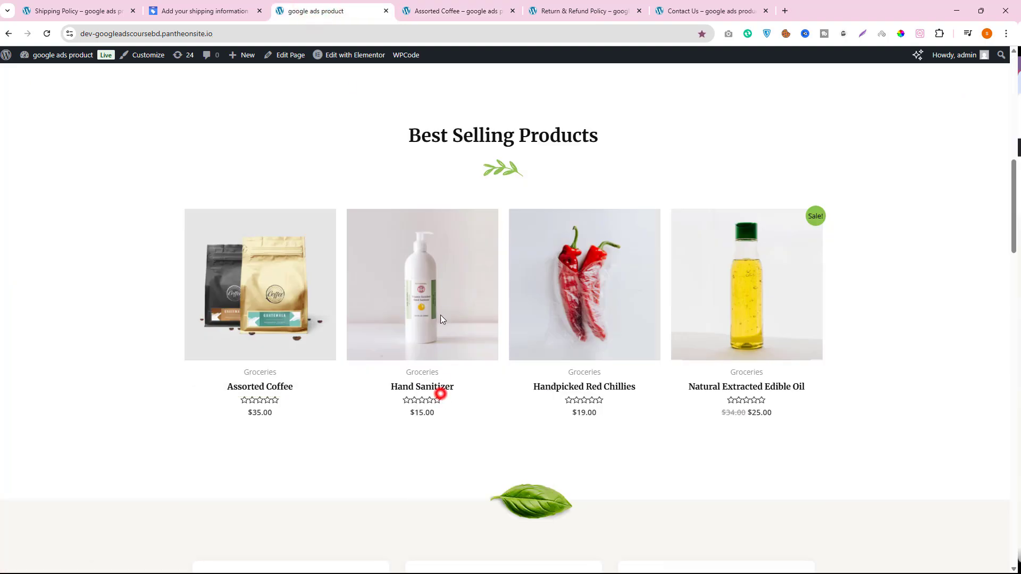
pyautogui.click(441, 10)
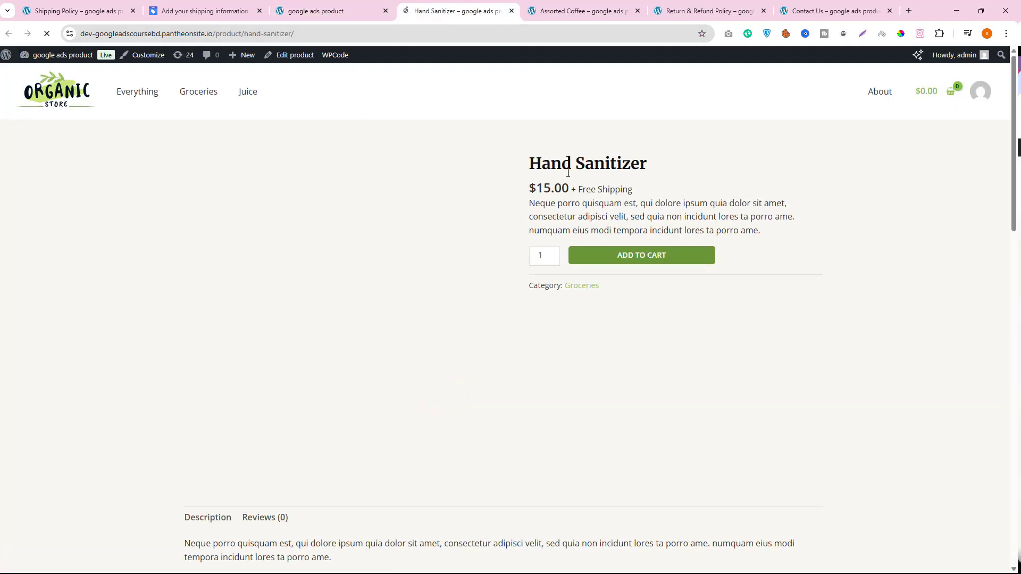
pyautogui.moveTo(540, 183); pyautogui.dragTo(628, 191)
pyautogui.click(221, 10)
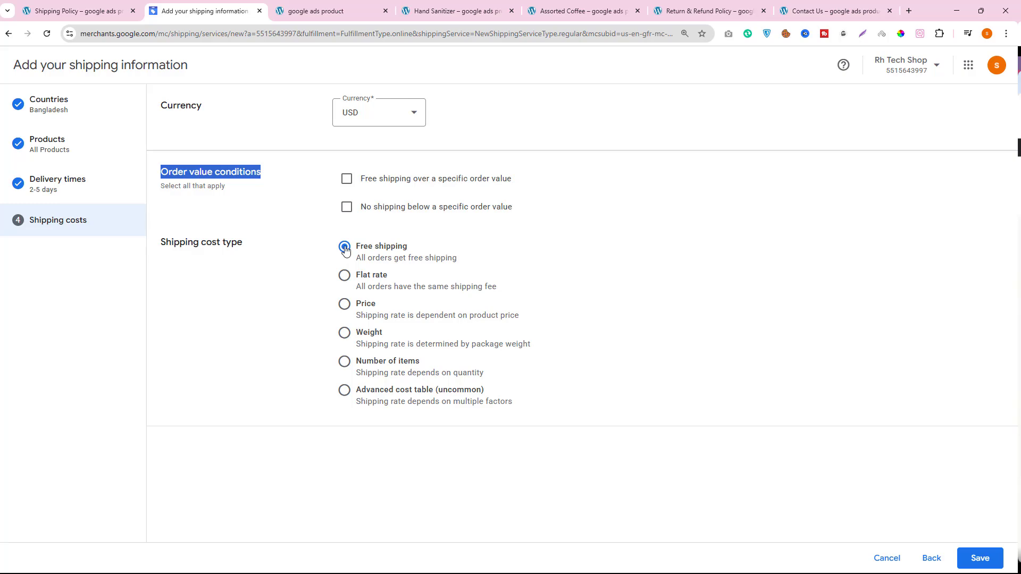
# - Check the Shipping Policy page for order value conditions and compare the shipping cost options with the Hand Sanitizer page's shipping terms
pyautogui.moveTo(346, 208); pyautogui.dragTo(319, 204)
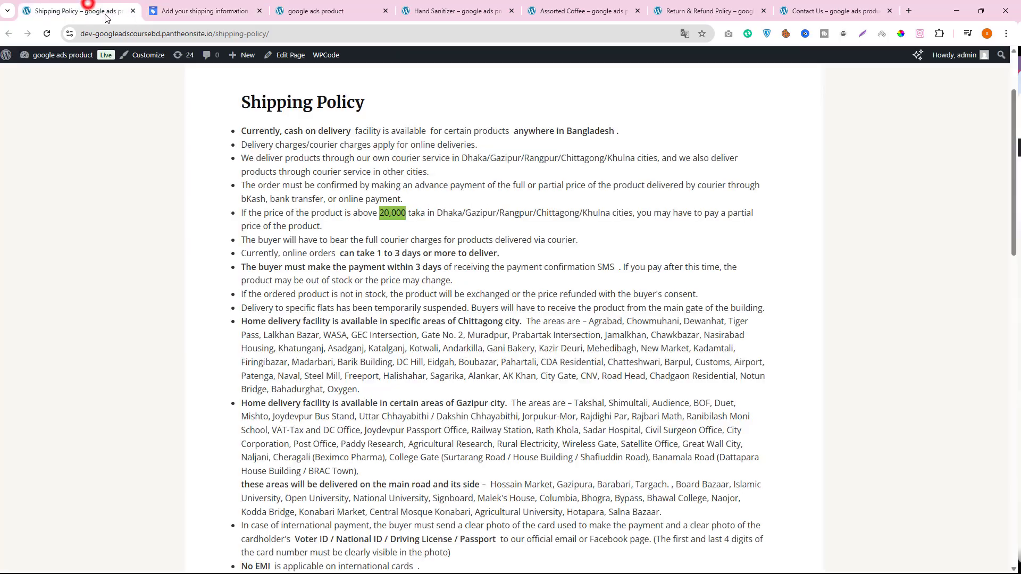
pyautogui.click(85, 10)
pyautogui.click(199, 9)
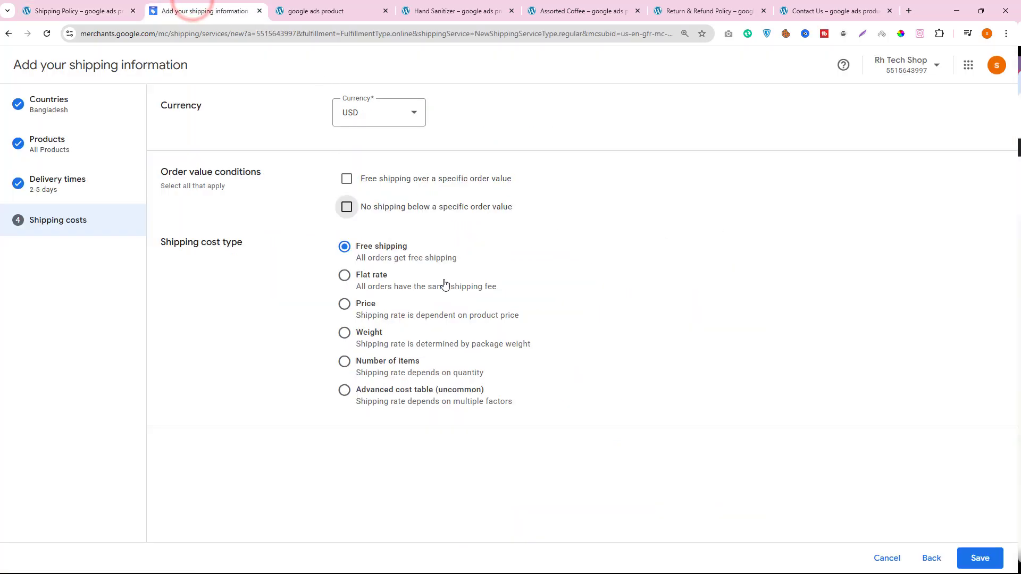
pyautogui.click(349, 5)
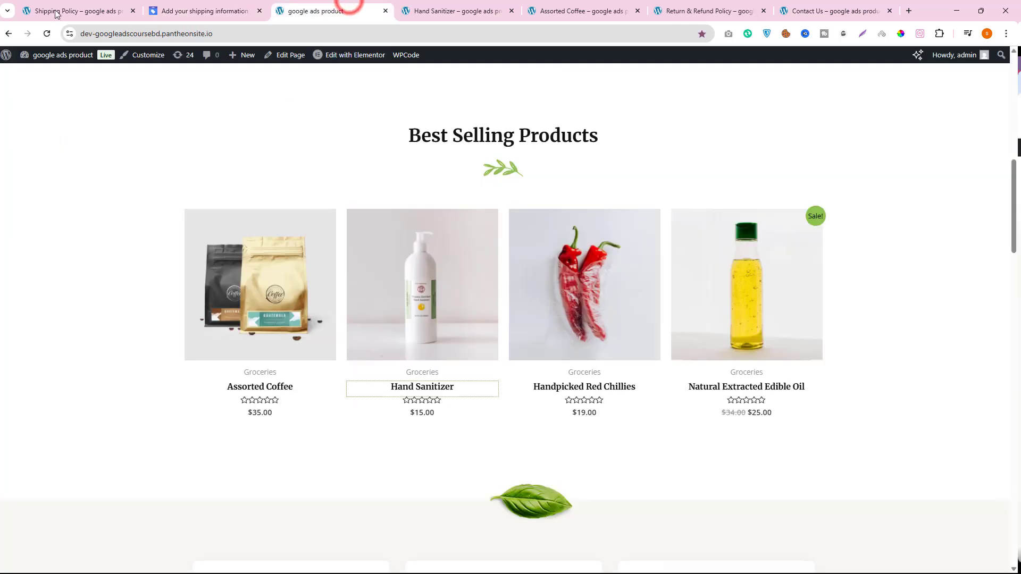
pyautogui.click(176, 9)
pyautogui.click(324, 4)
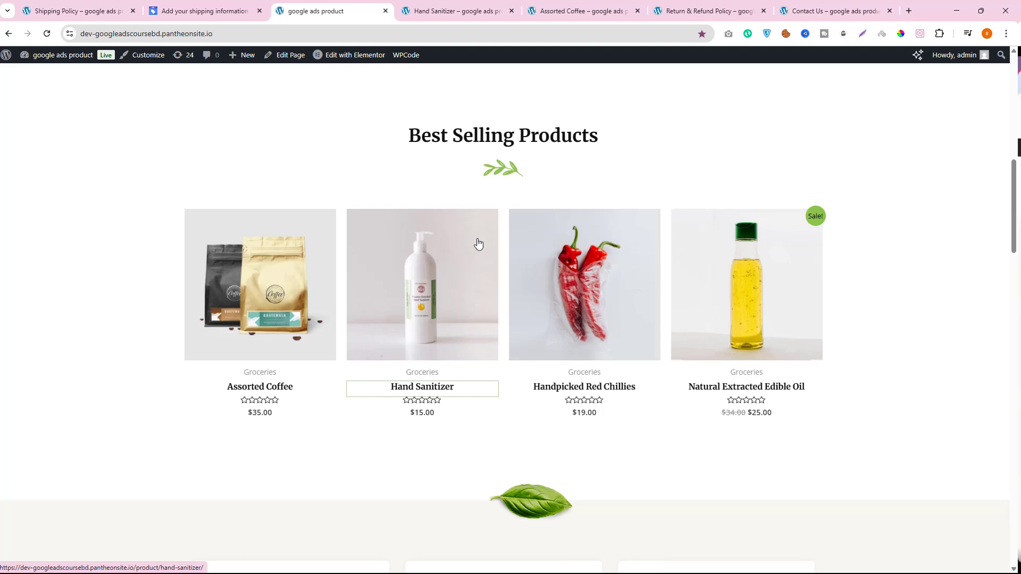
pyautogui.click(446, 11)
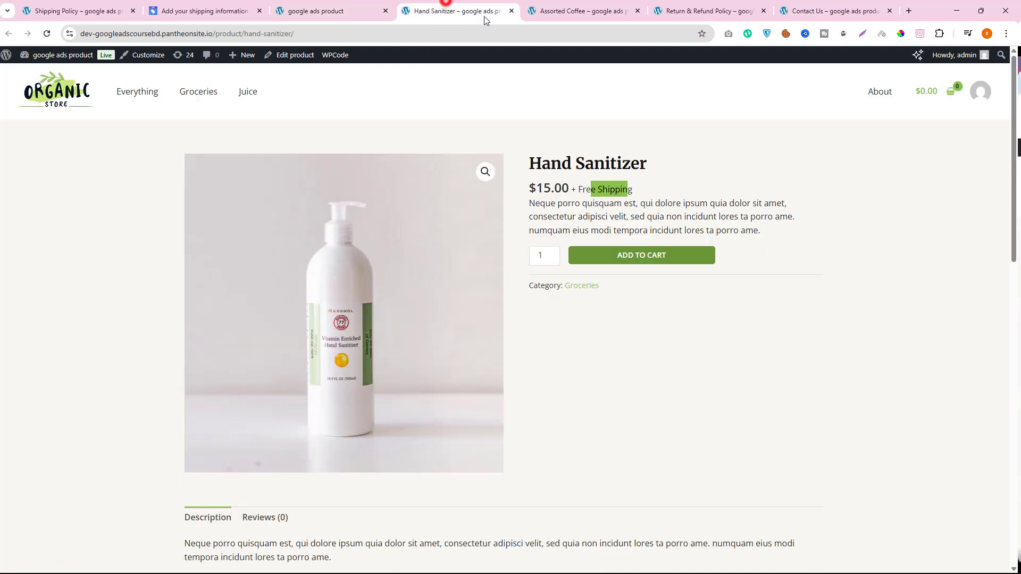
pyautogui.click(200, 11)
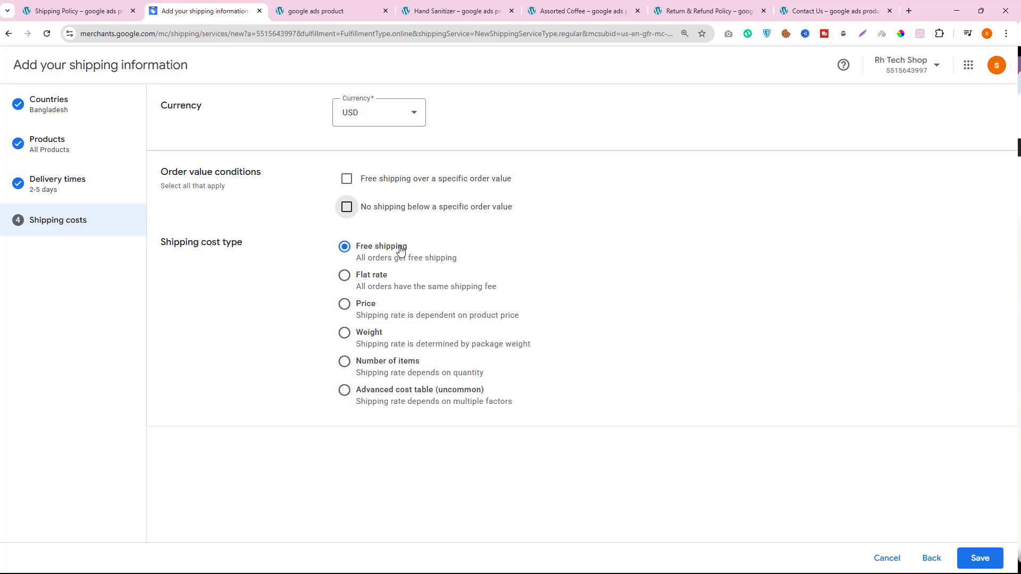
# - Choose Price as the shipping cost type and set the currency to BDT
pyautogui.click(345, 304)
pyautogui.scroll(-2, 351, 308)
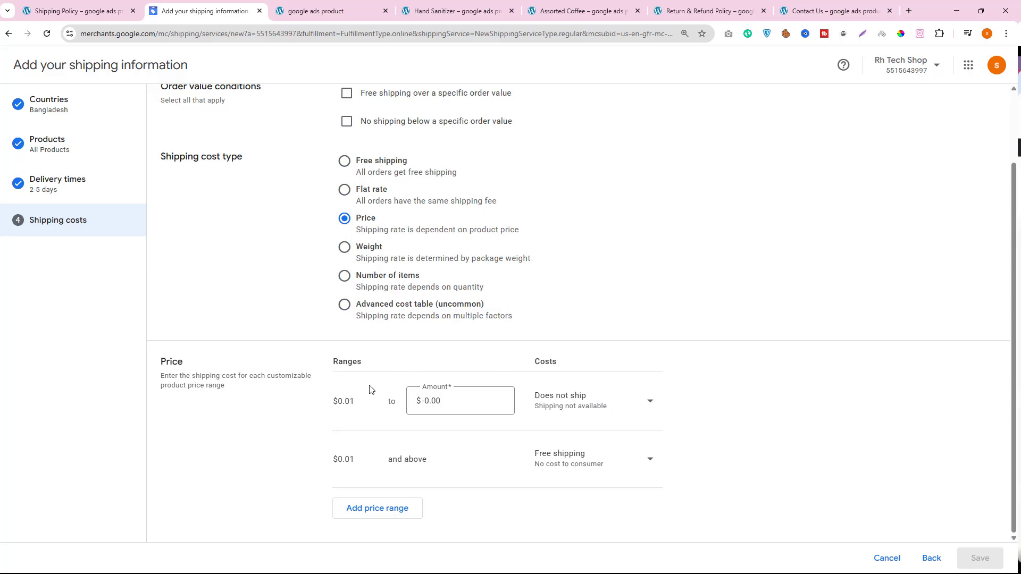
pyautogui.scroll(2, 370, 390)
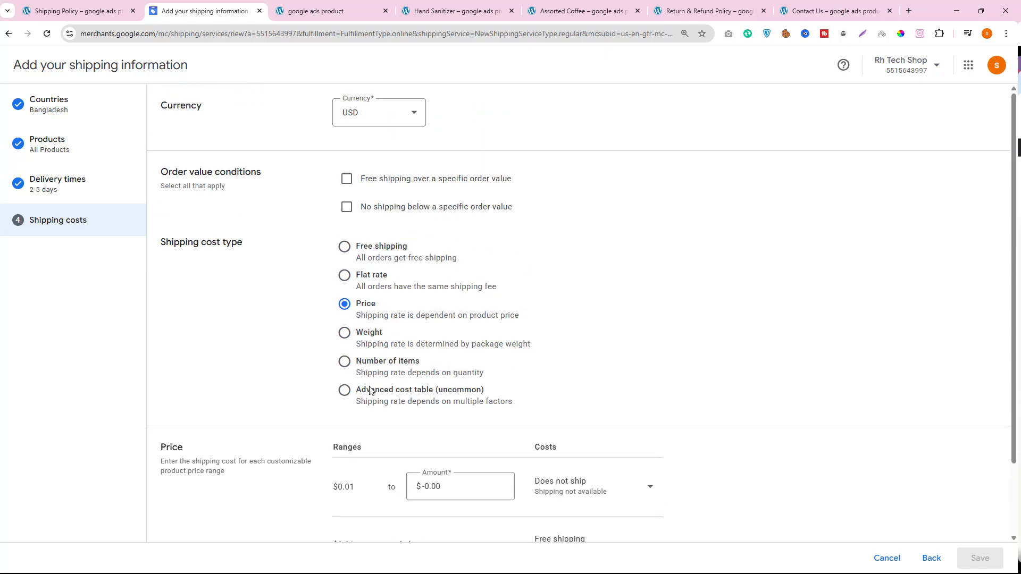
pyautogui.click(368, 123)
pyautogui.click(362, 155)
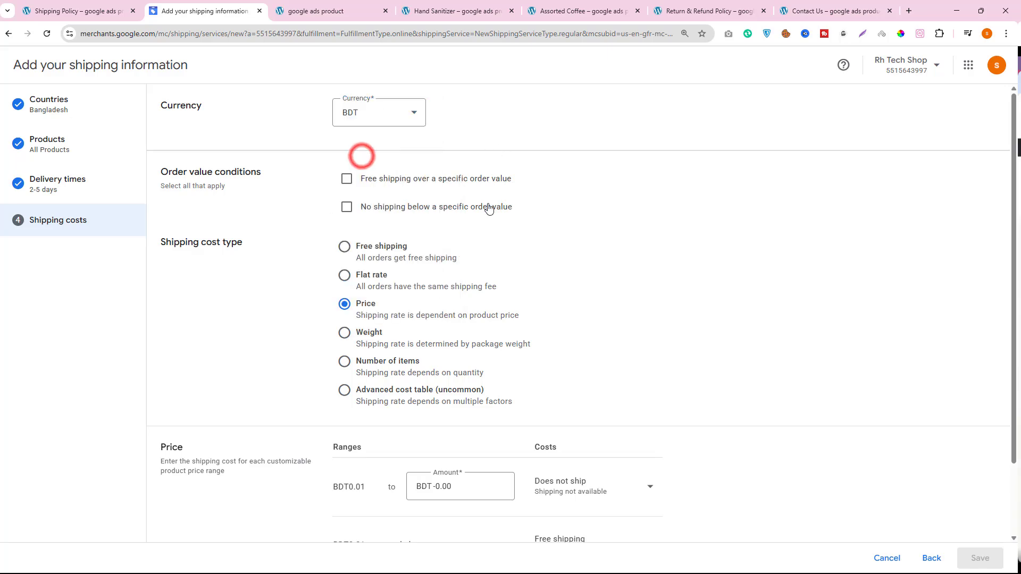
pyautogui.scroll(-2, 488, 208)
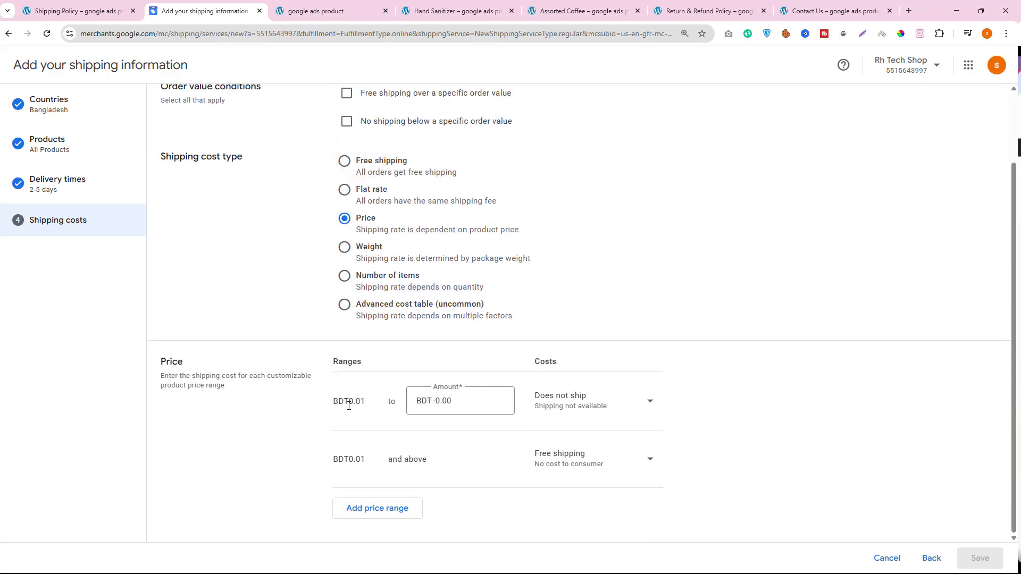
# - Examine the rate type options offered for both price ranges in the shipping cost table
pyautogui.click(595, 401)
pyautogui.click(650, 403)
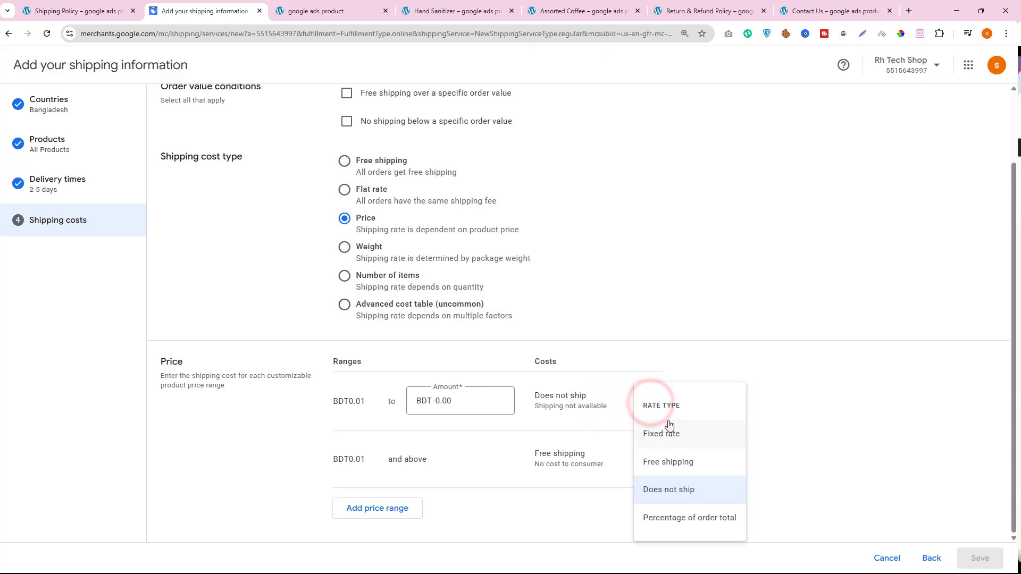
pyautogui.click(425, 459)
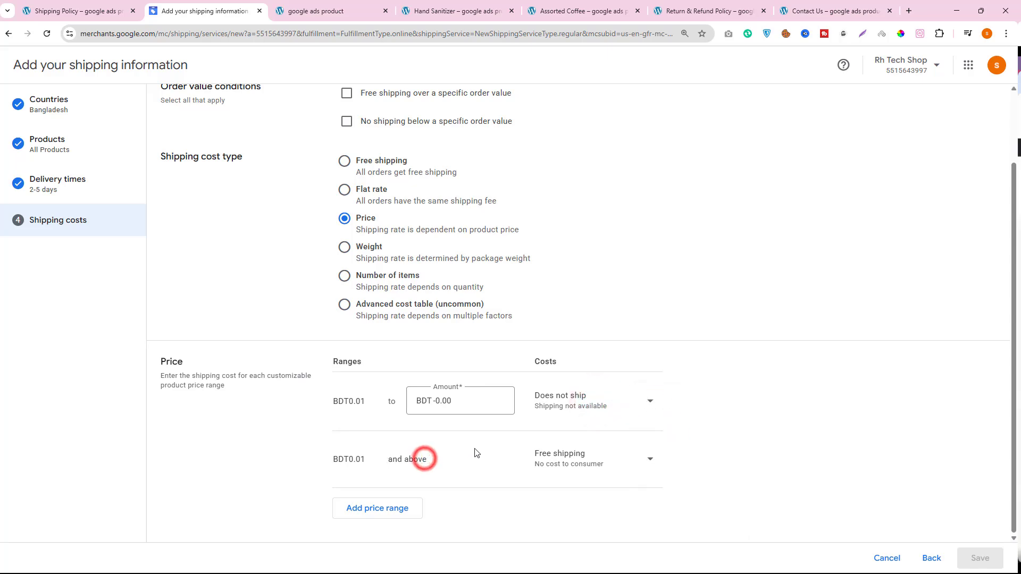
pyautogui.click(636, 461)
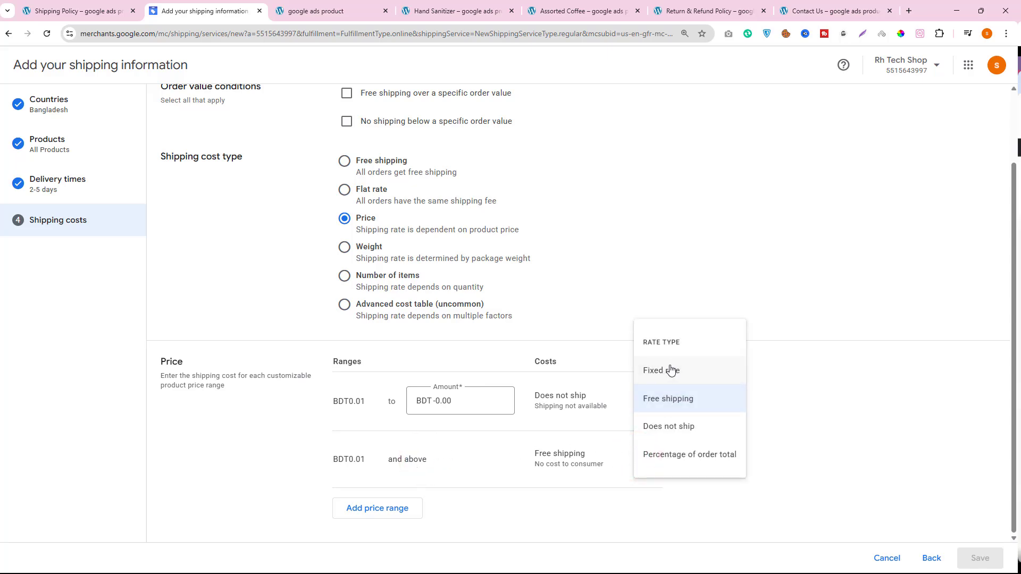
pyautogui.scroll(2, 339, 335)
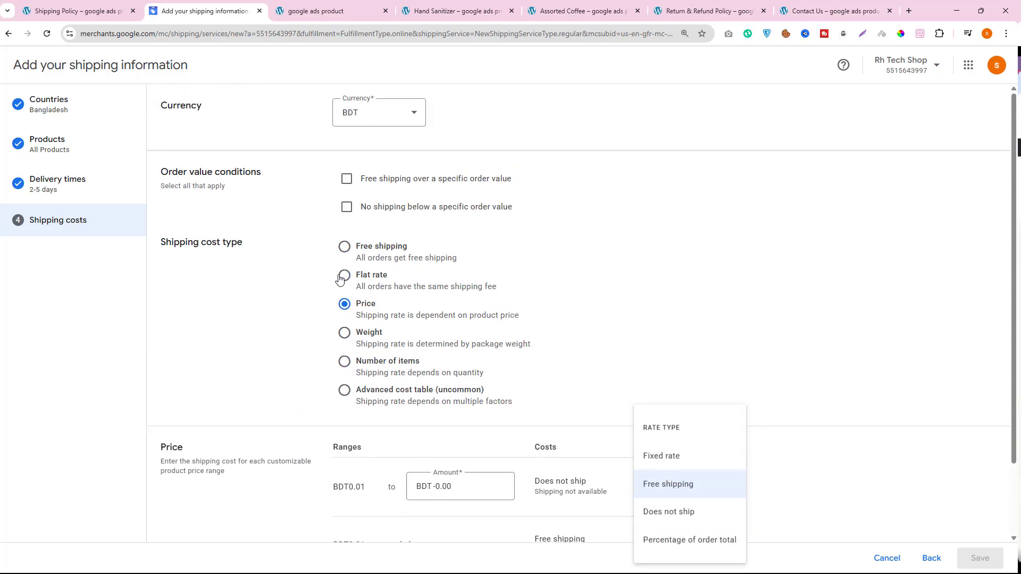
# - Try the Free shipping, Flat rate, Price, Weight and Number of items cost types in turn to compare their settings
pyautogui.click(345, 248)
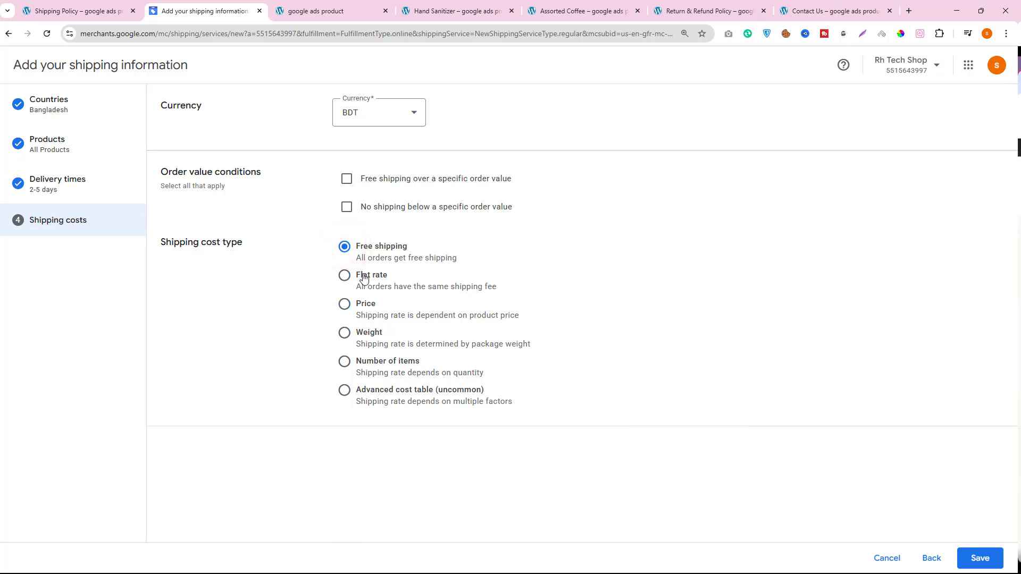
pyautogui.click(345, 276)
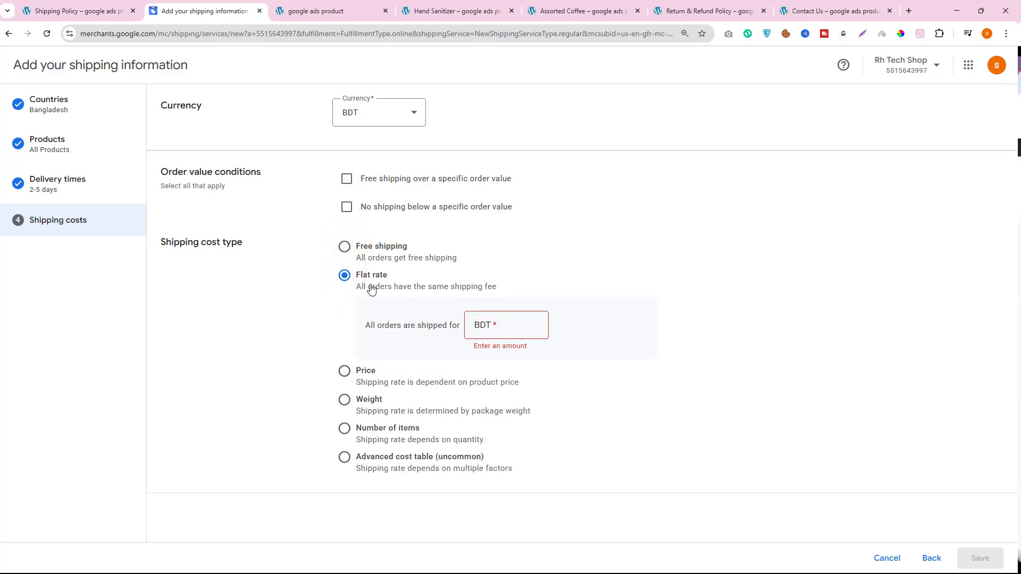
pyautogui.click(512, 325)
pyautogui.click(344, 371)
pyautogui.scroll(-2, 620, 491)
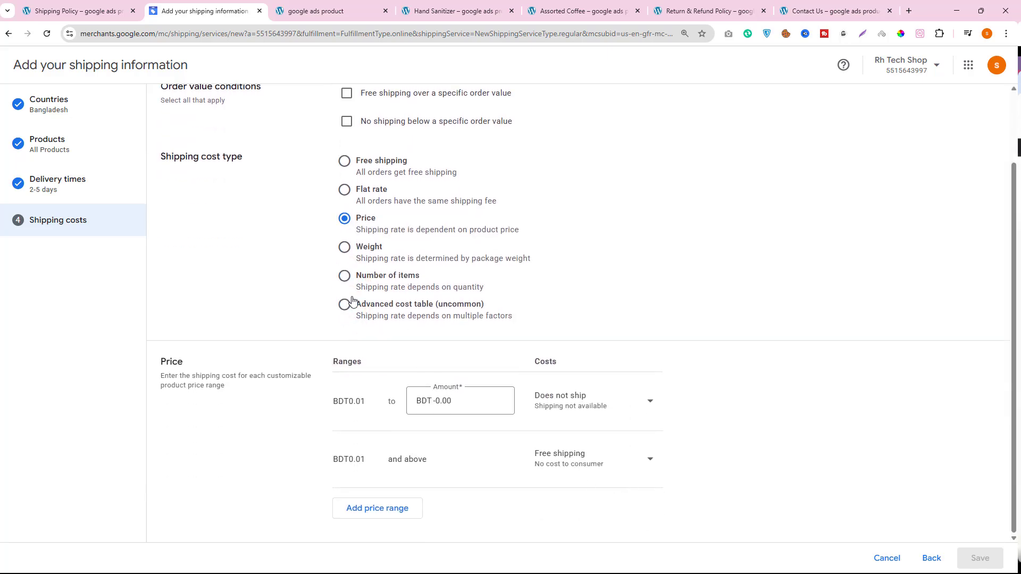
pyautogui.click(345, 245)
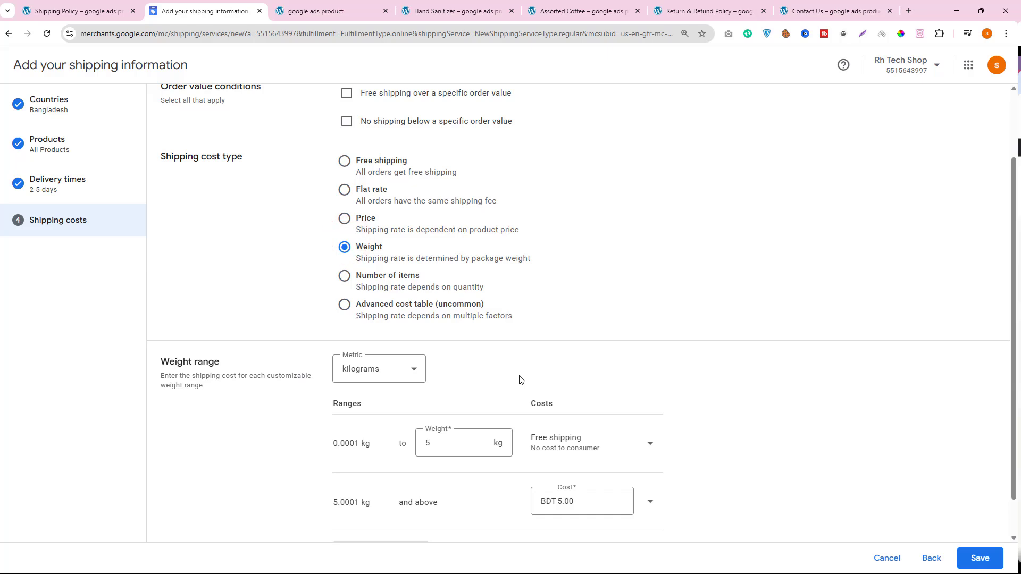
pyautogui.click(345, 276)
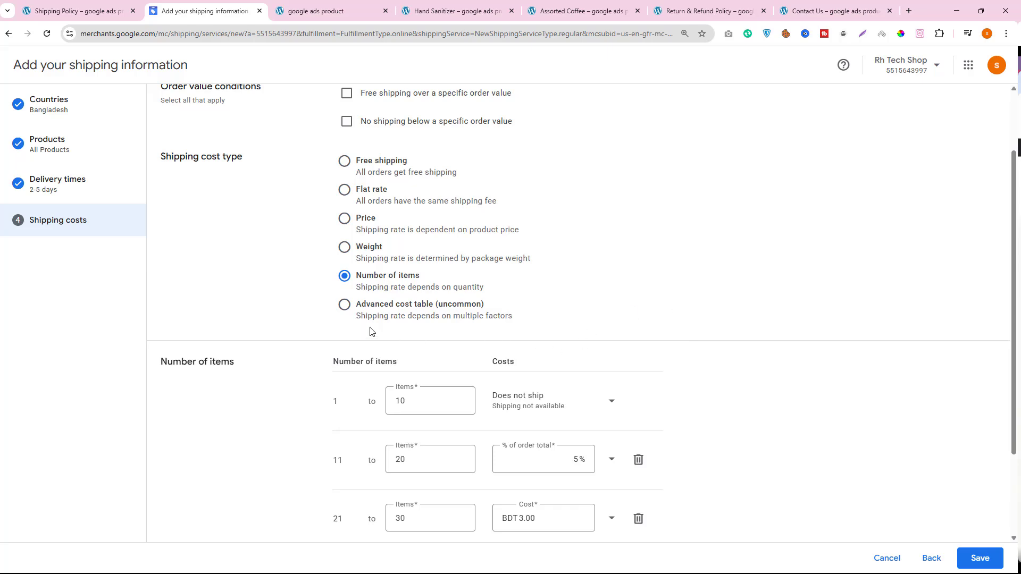
# - Set the shipping cost type to Free shipping, save the shipping policy and refresh the shipping policies overview
pyautogui.click(344, 161)
pyautogui.click(980, 558)
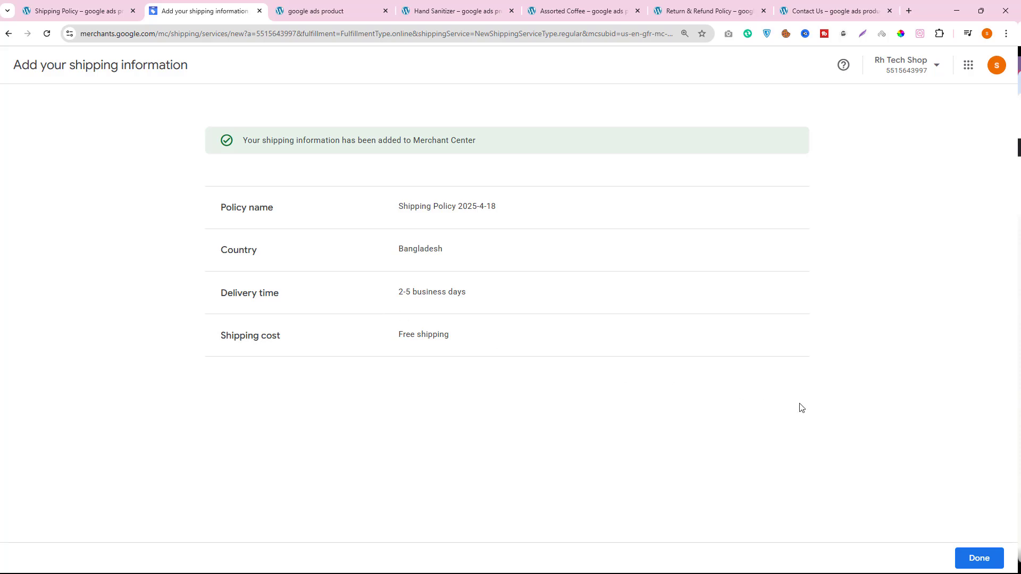
pyautogui.click(980, 558)
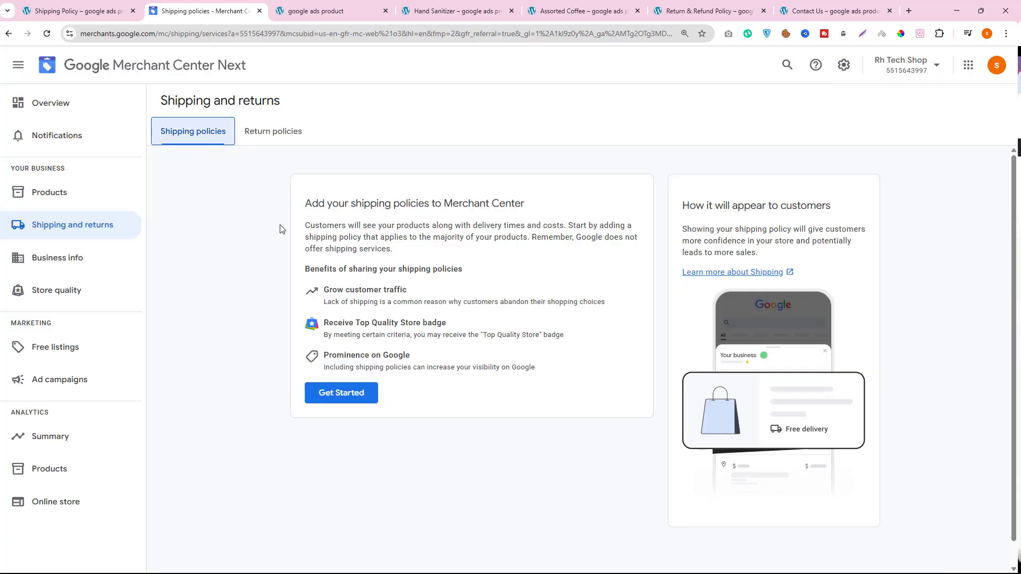
pyautogui.click(47, 33)
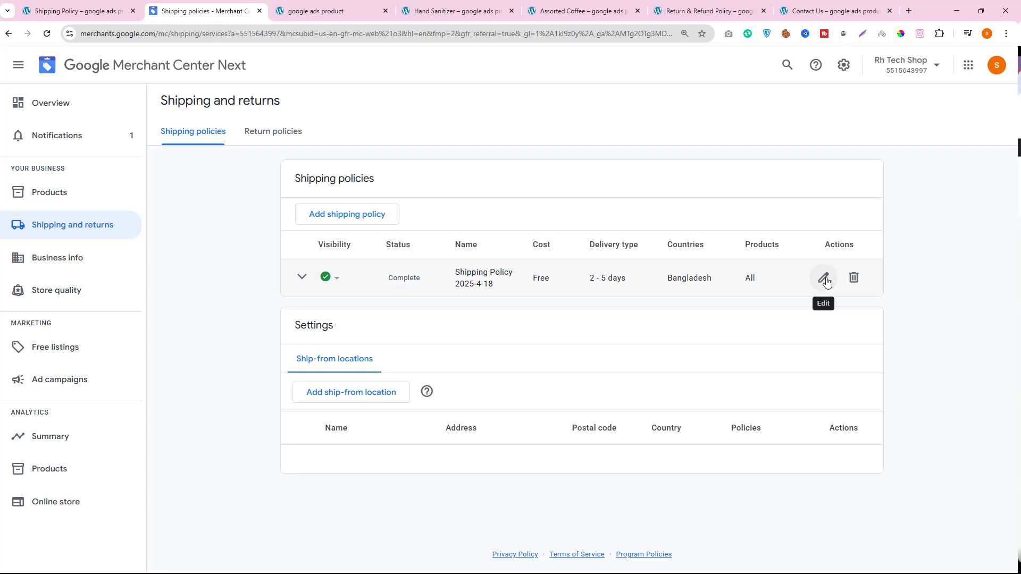
# - Open the return policies section and review the refund period and replacement charge on the store's Return & Refund Policy page
pyautogui.click(267, 136)
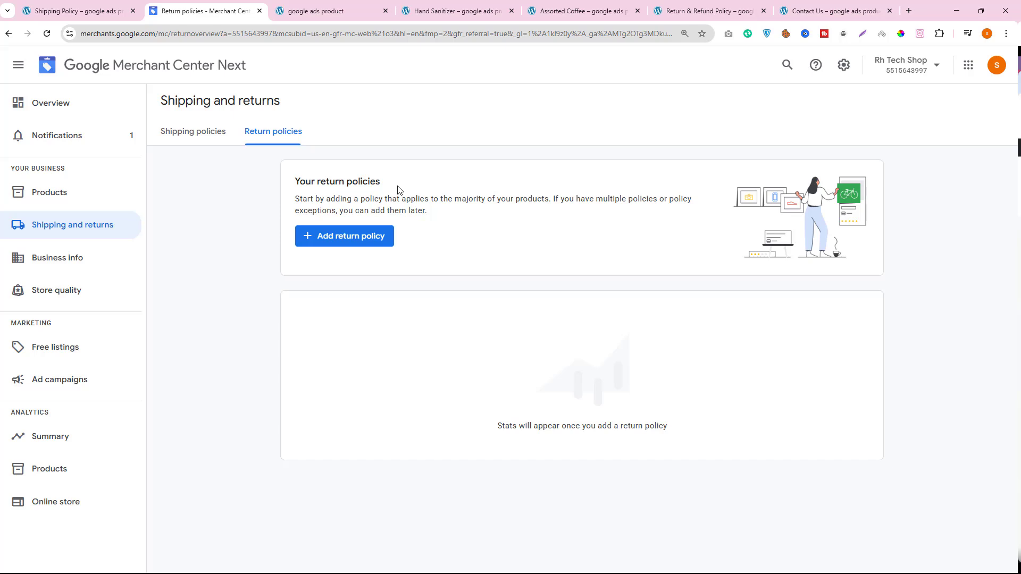
pyautogui.click(322, 9)
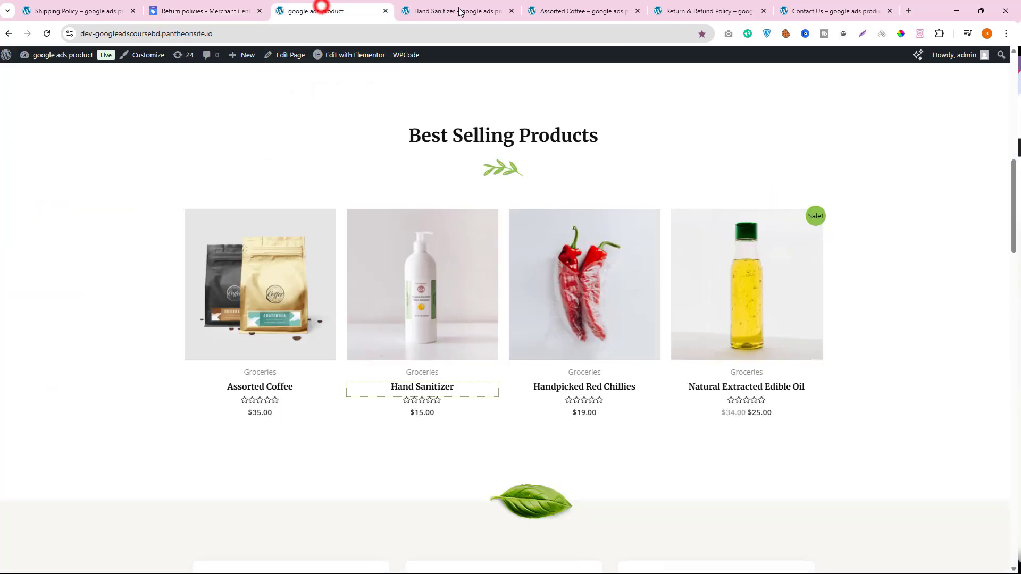
pyautogui.click(445, 6)
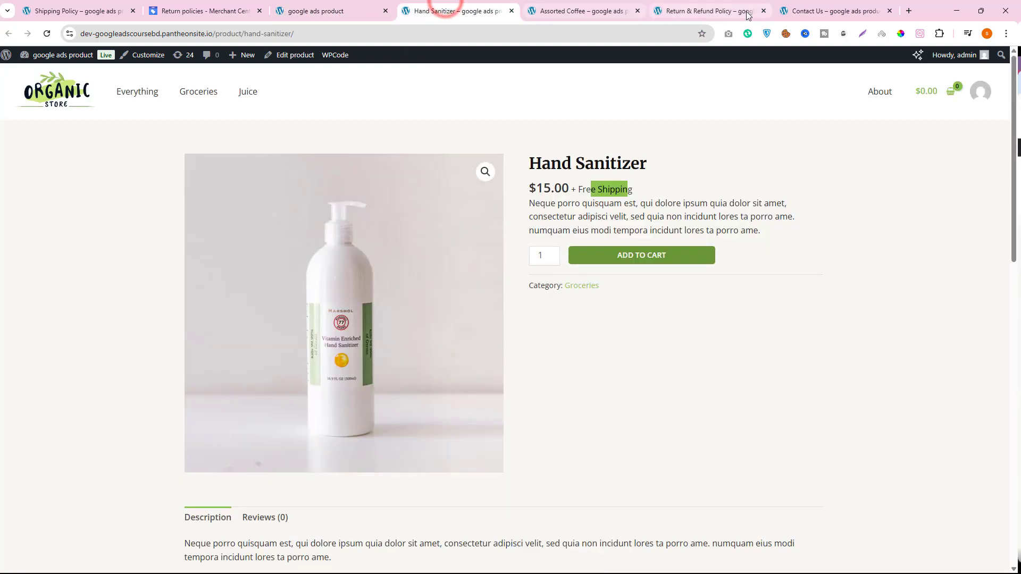
pyautogui.moveTo(726, 11); pyautogui.dragTo(329, 10)
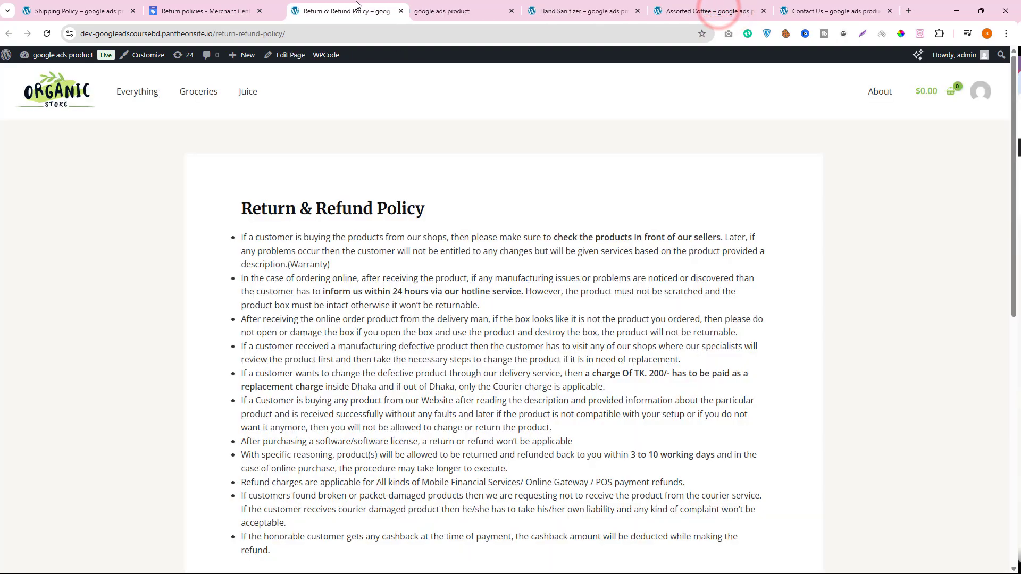
pyautogui.scroll(-5, 500, 232)
pyautogui.scroll(3, 506, 257)
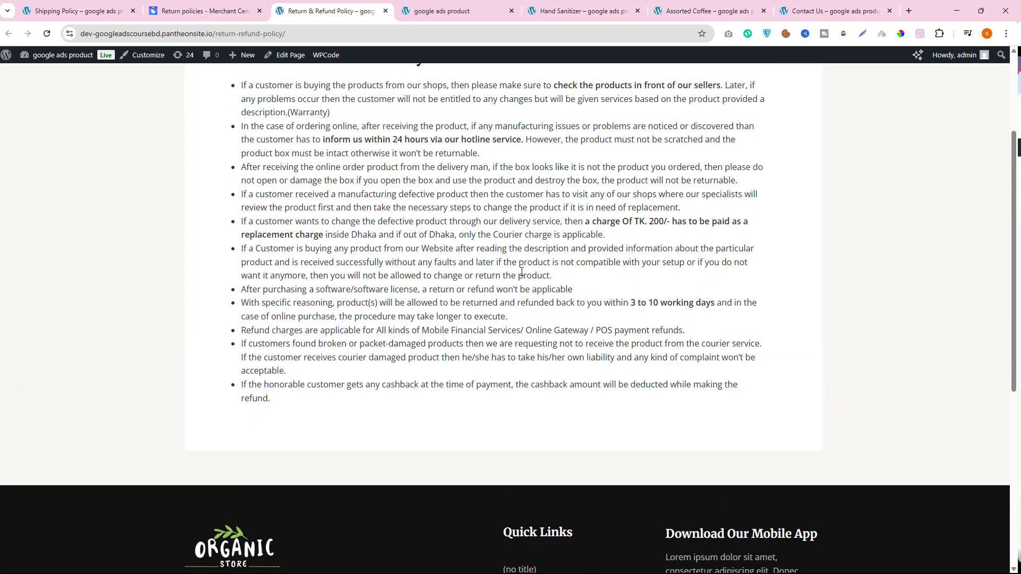
pyautogui.moveTo(630, 347); pyautogui.dragTo(711, 346)
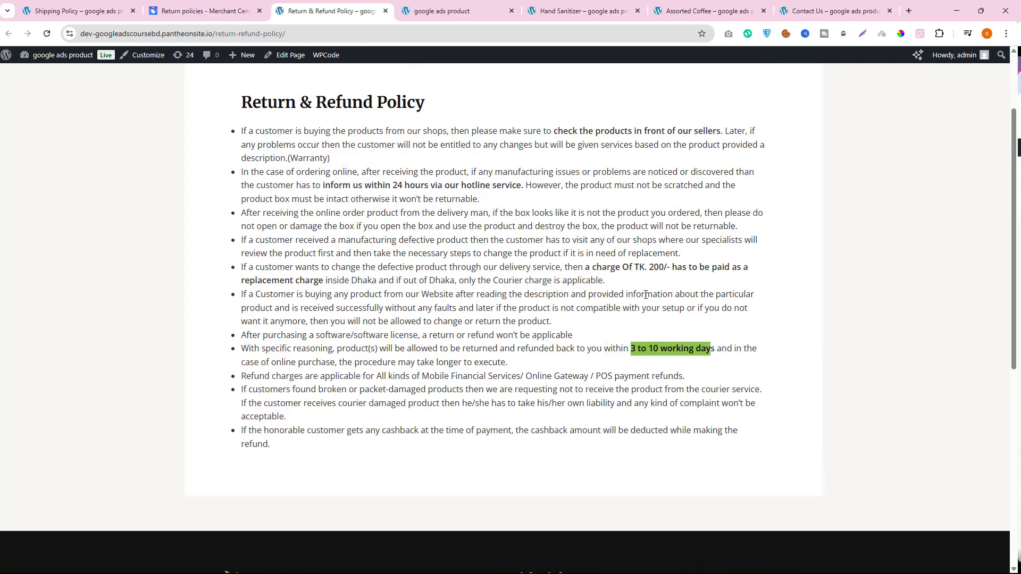
pyautogui.moveTo(605, 270); pyautogui.dragTo(687, 269)
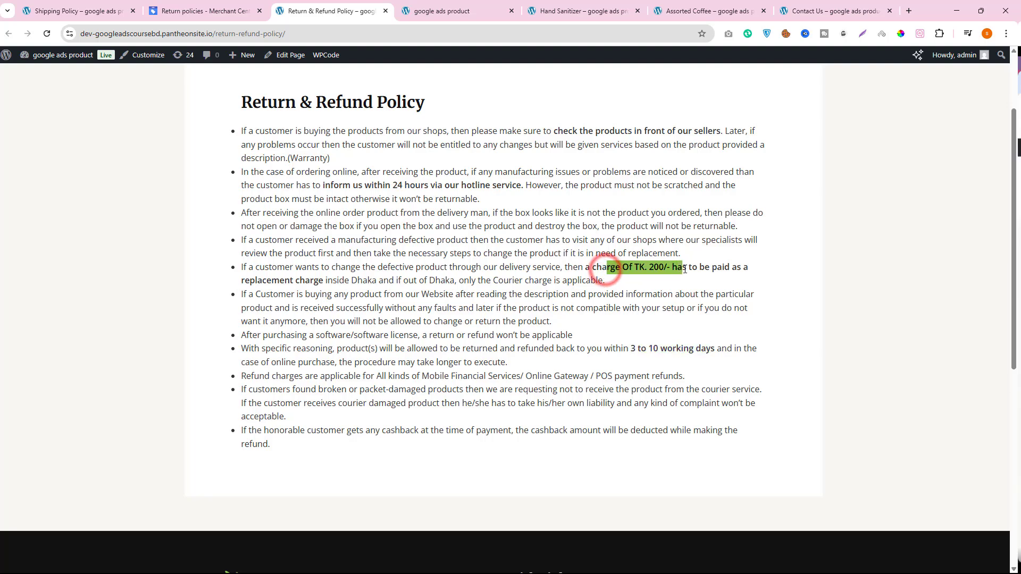
pyautogui.click(204, 14)
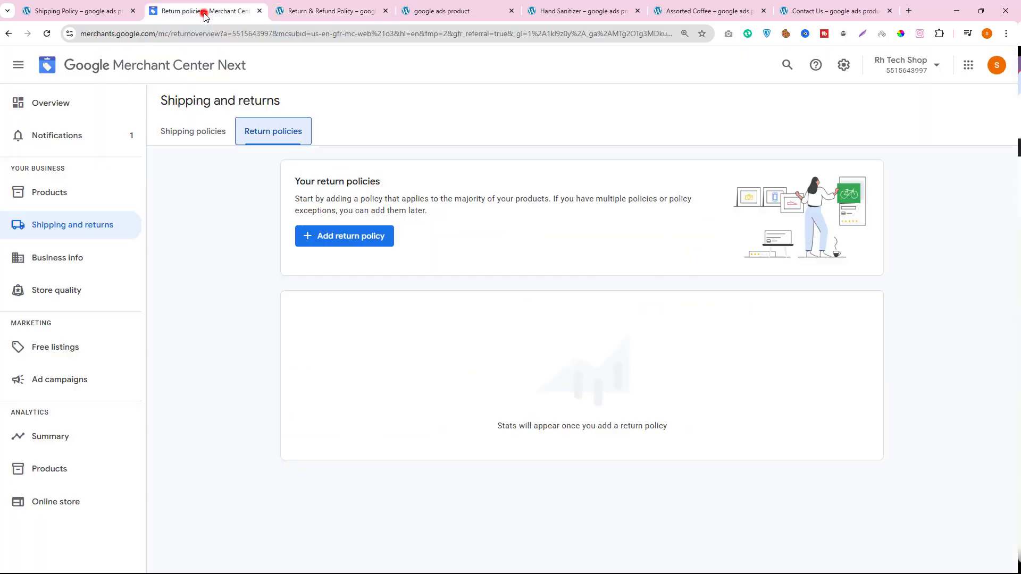
pyautogui.click(361, 241)
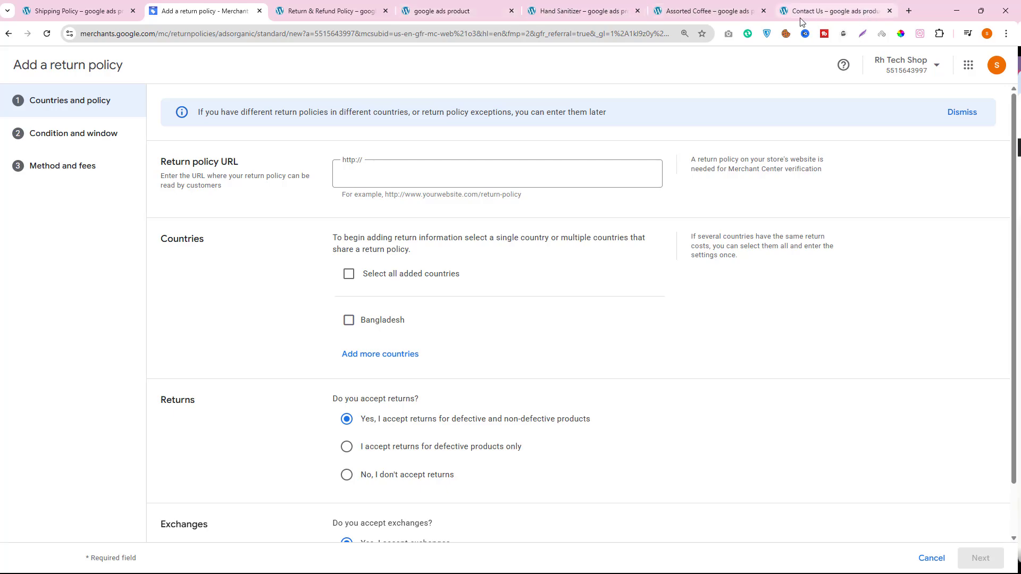
pyautogui.click(329, 10)
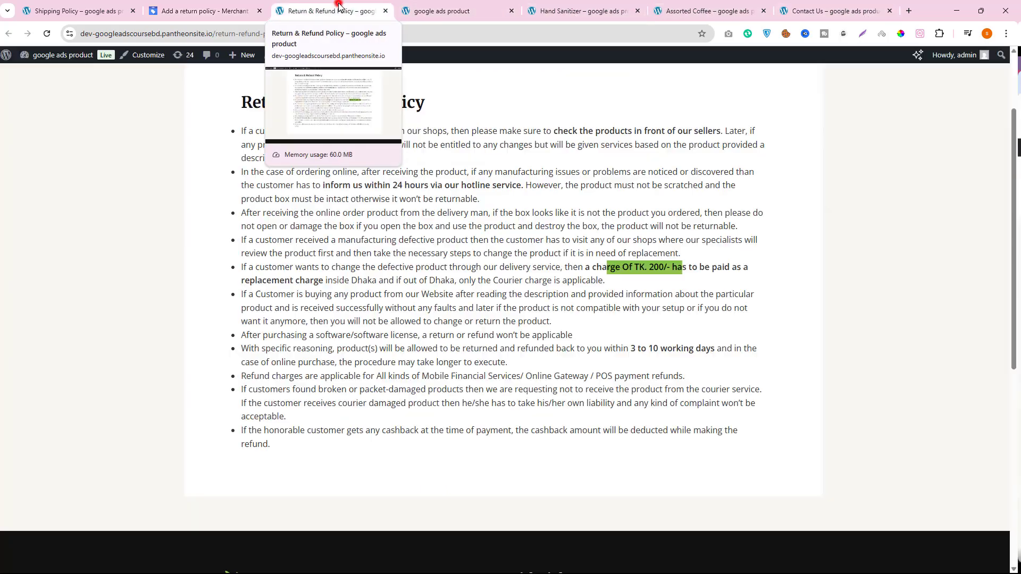
pyautogui.rightClick(148, 35)
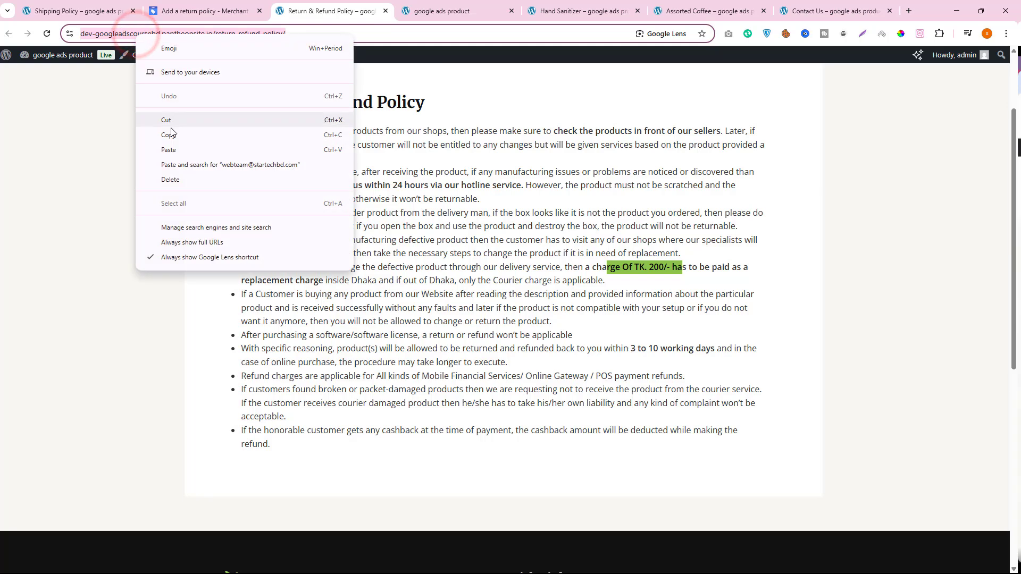
pyautogui.click(169, 133)
pyautogui.click(207, 11)
pyautogui.rightClick(342, 178)
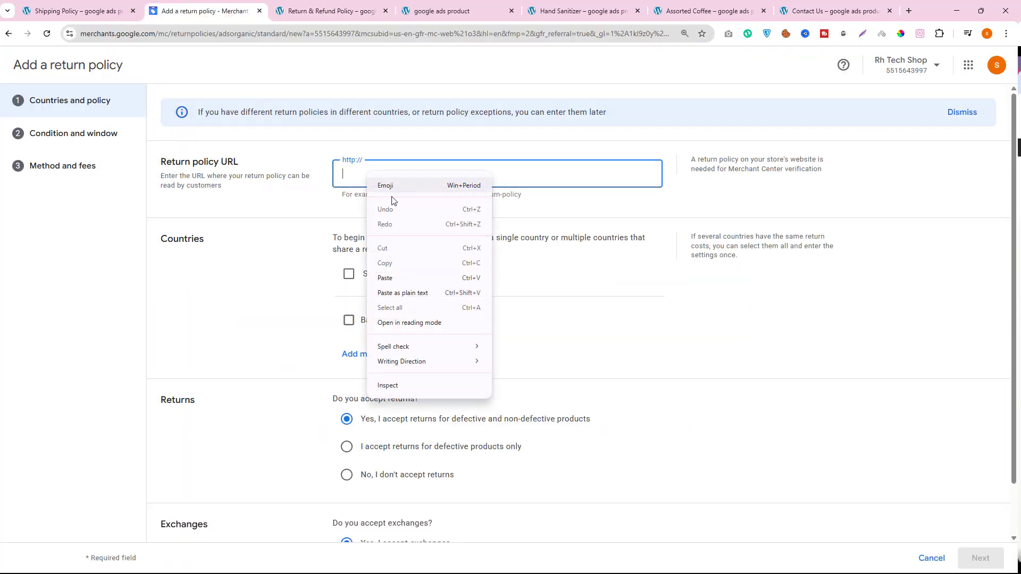
pyautogui.click(401, 276)
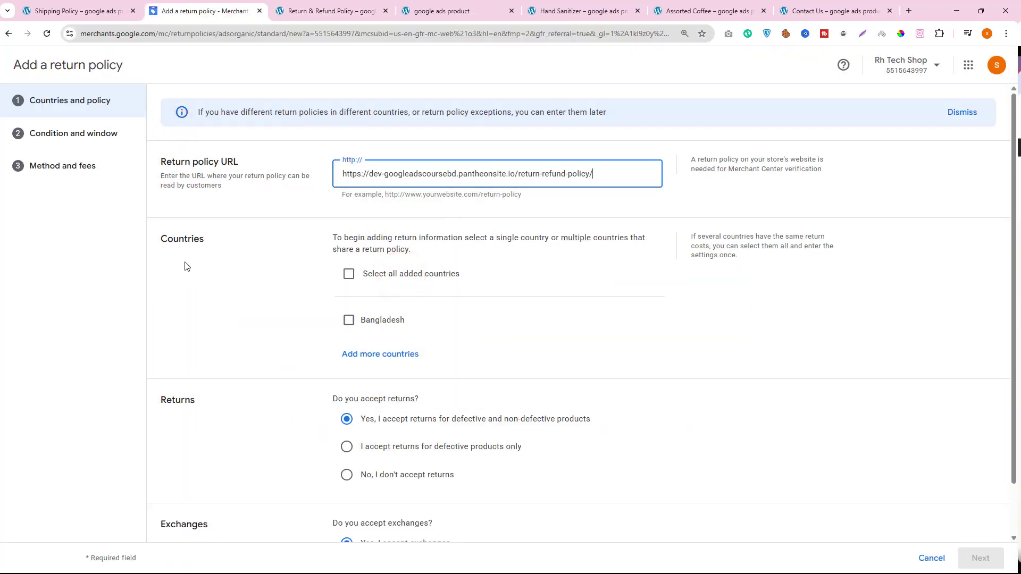
# - Apply the return policy to Bangladesh, check its returns and exchanges answers against the Return & Refund Policy page, and continue to the condition and window settings
pyautogui.click(349, 320)
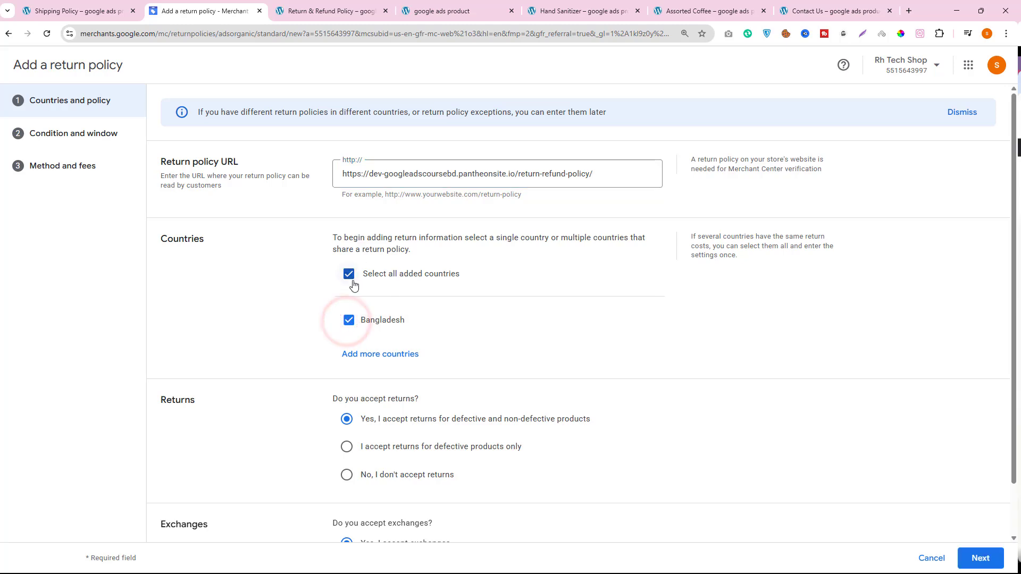
pyautogui.scroll(-1, 255, 360)
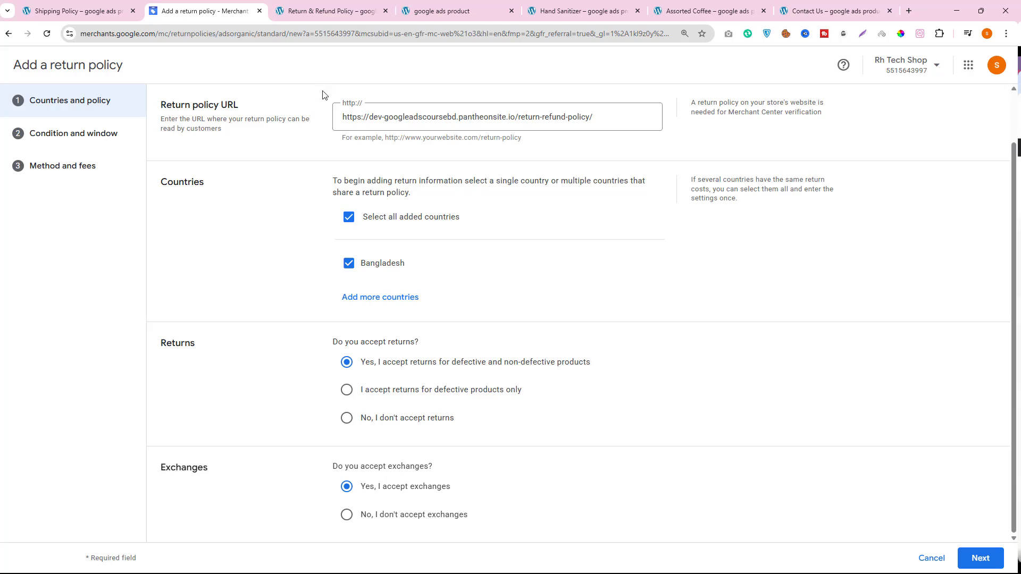
pyautogui.moveTo(340, 9)
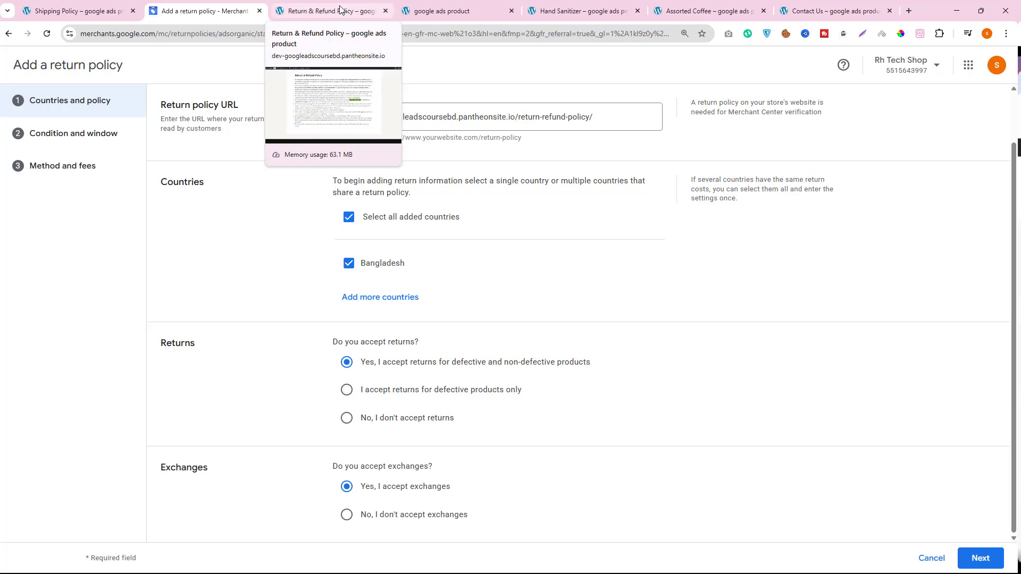
pyautogui.click(340, 9)
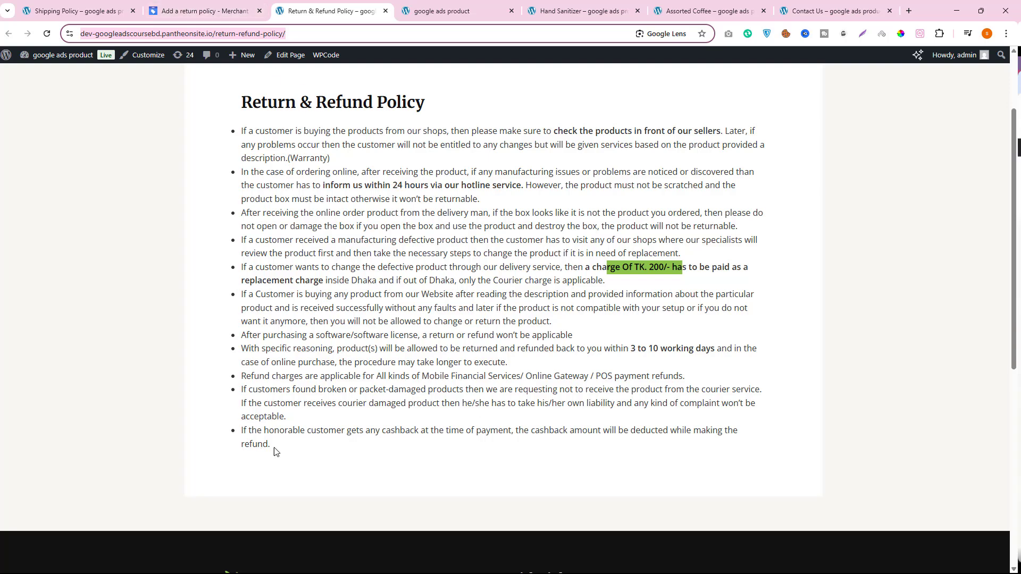
pyautogui.moveTo(274, 451); pyautogui.dragTo(181, 128)
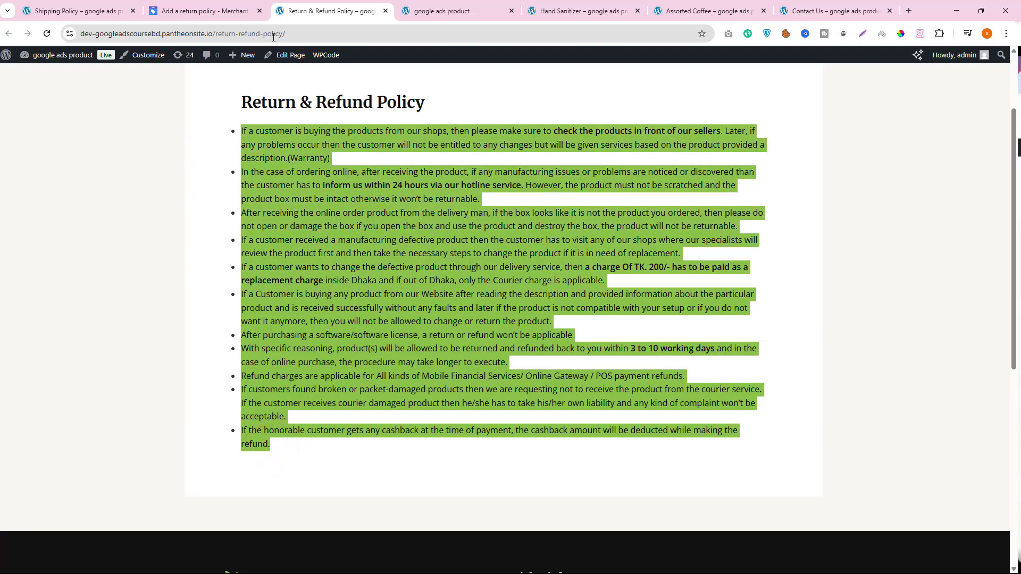
pyautogui.click(218, 11)
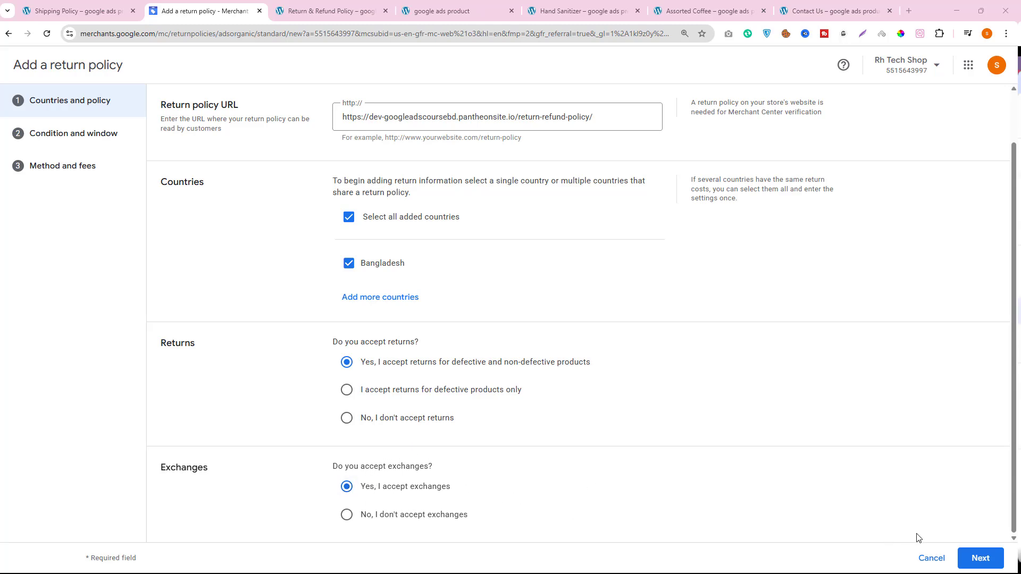
pyautogui.click(980, 558)
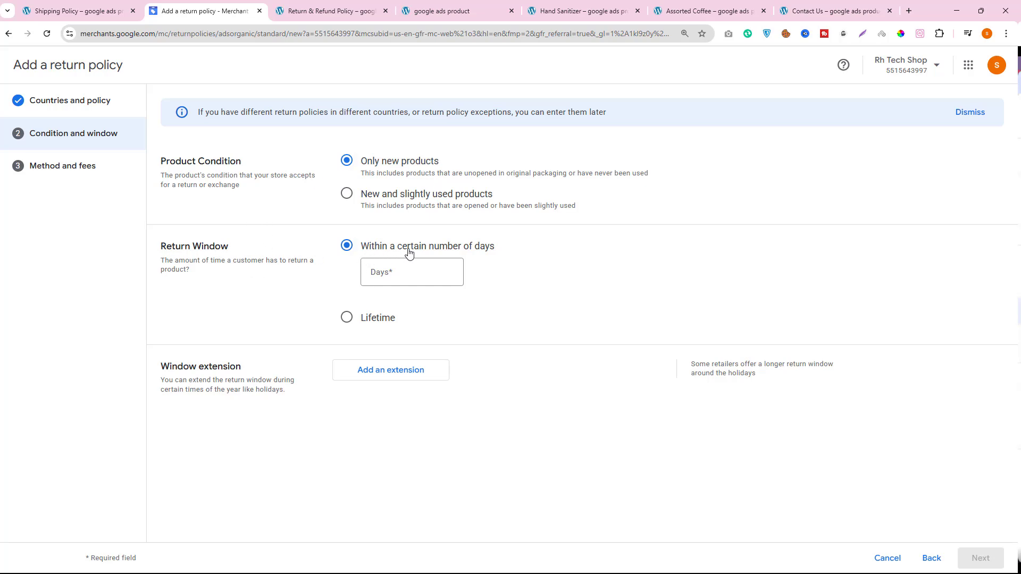
# - Check the return terms on the store's Return & Refund Policy page and set the return window to 7 days
pyautogui.click(385, 272)
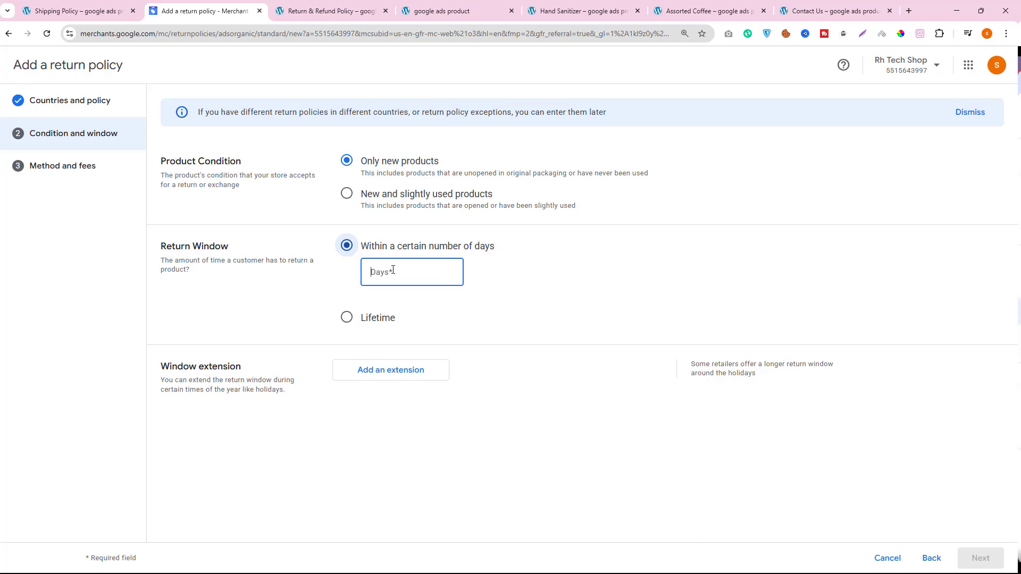
pyautogui.click(68, 9)
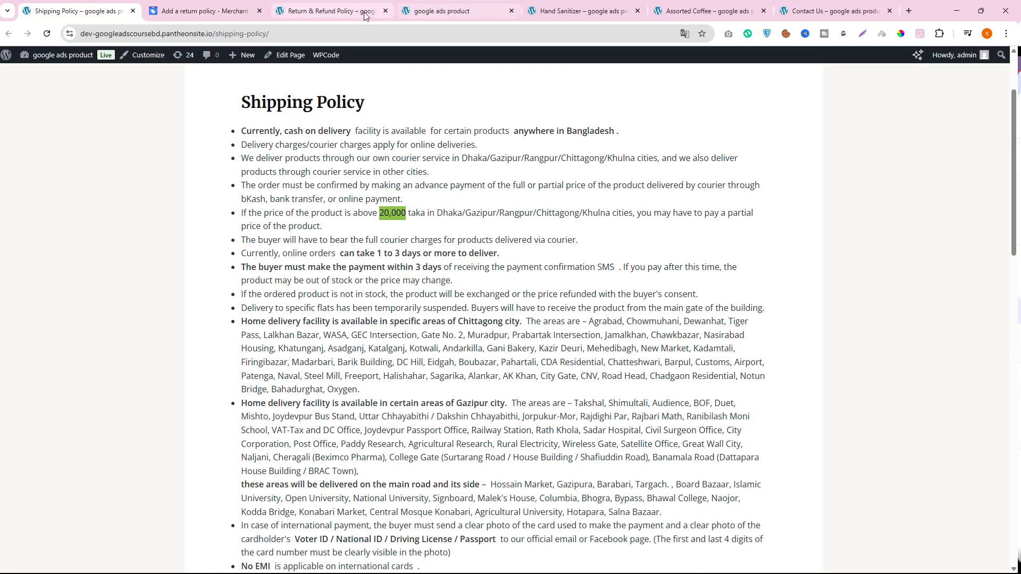
pyautogui.moveTo(352, 10); pyautogui.dragTo(194, 13)
pyautogui.click(482, 179)
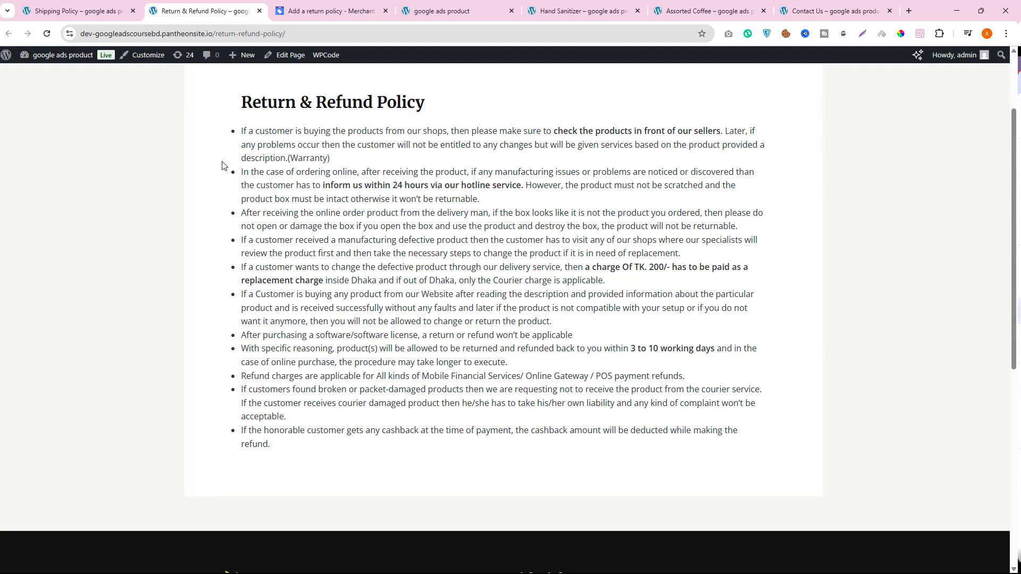
pyautogui.doubleClick(250, 158)
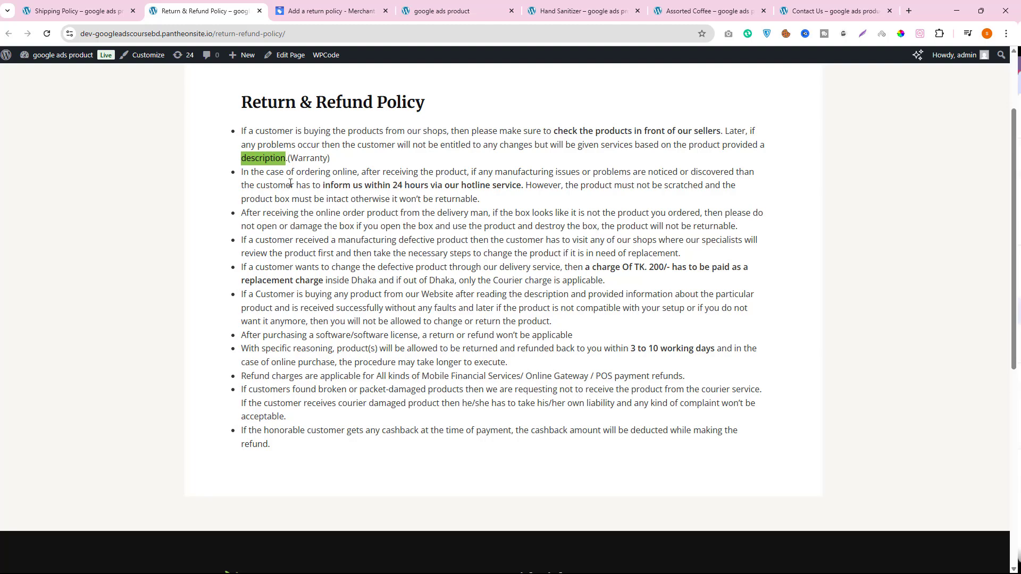
pyautogui.click(304, 11)
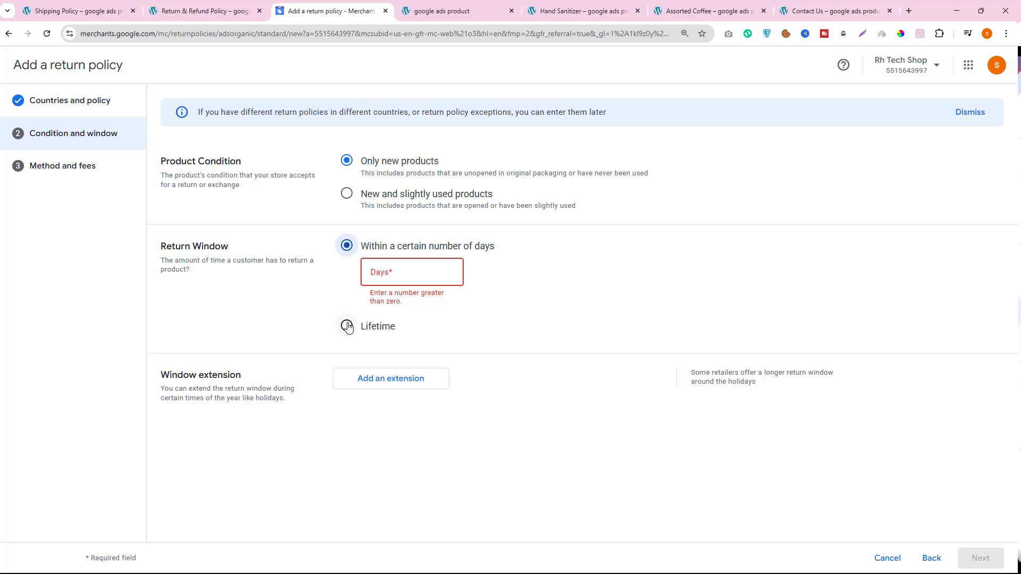
pyautogui.write('7')
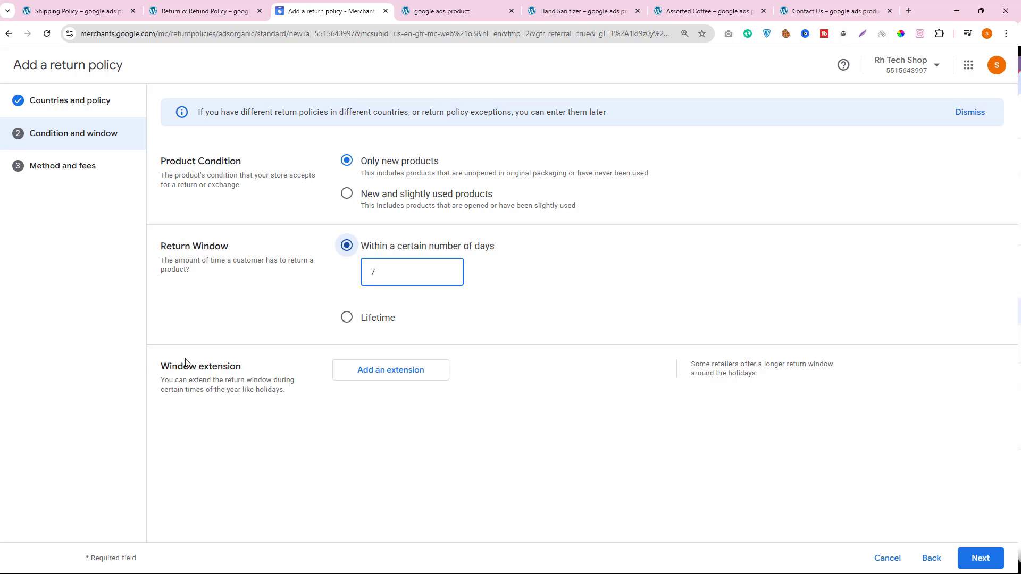
pyautogui.moveTo(161, 367); pyautogui.dragTo(236, 365)
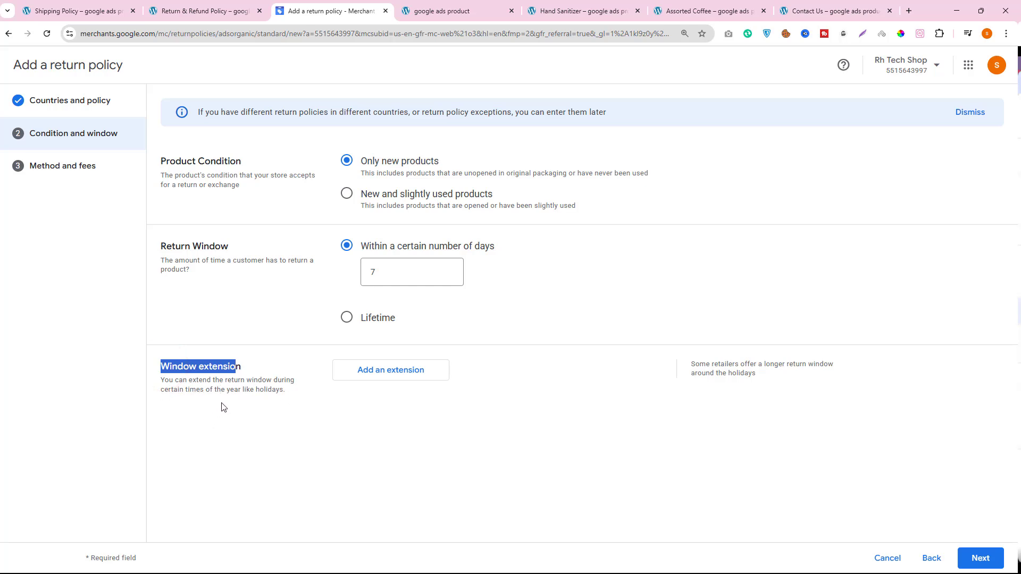
pyautogui.moveTo(286, 392); pyautogui.dragTo(150, 388)
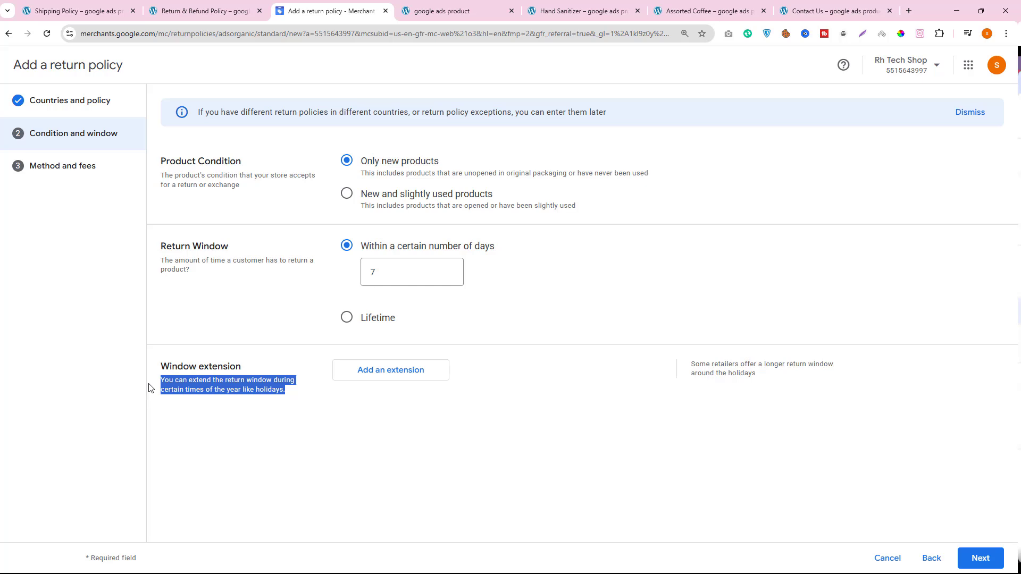
pyautogui.doubleClick(400, 272)
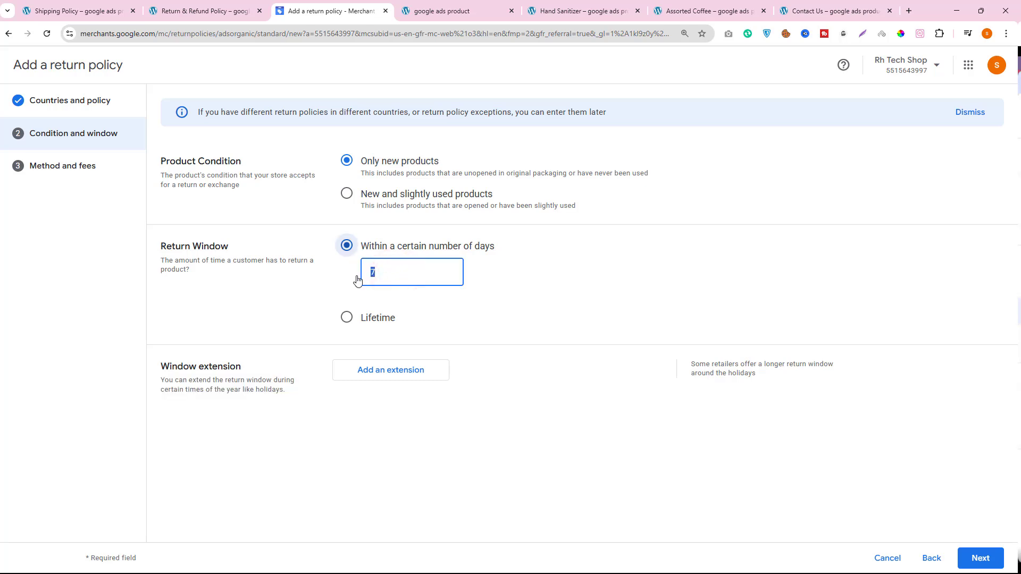
pyautogui.click(371, 379)
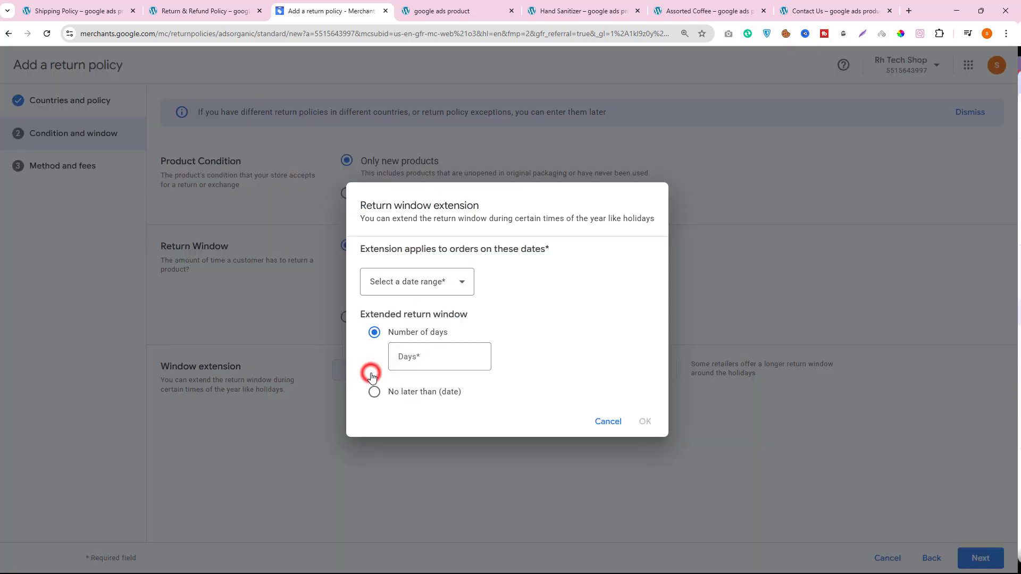
pyautogui.click(416, 297)
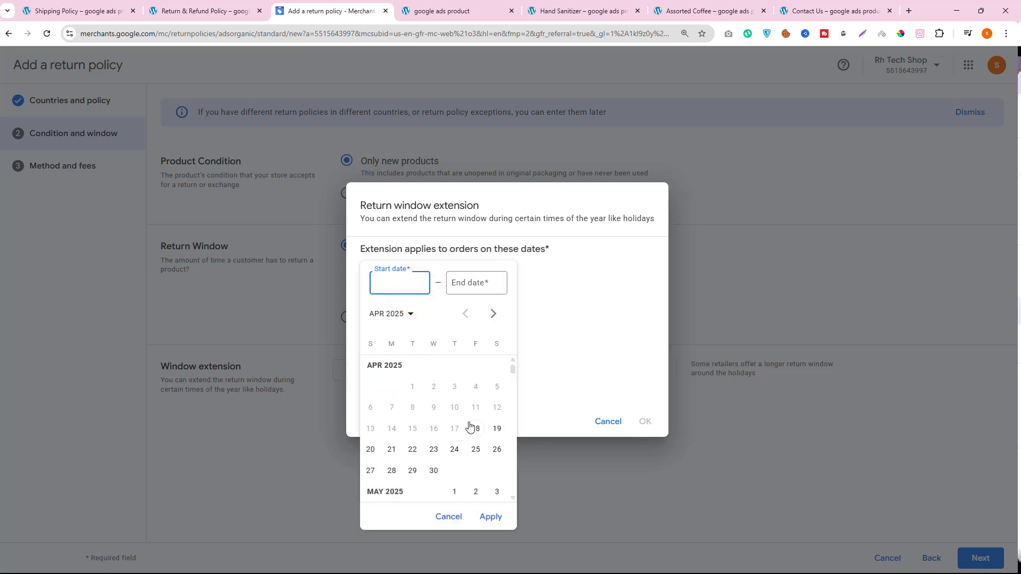
pyautogui.click(454, 521)
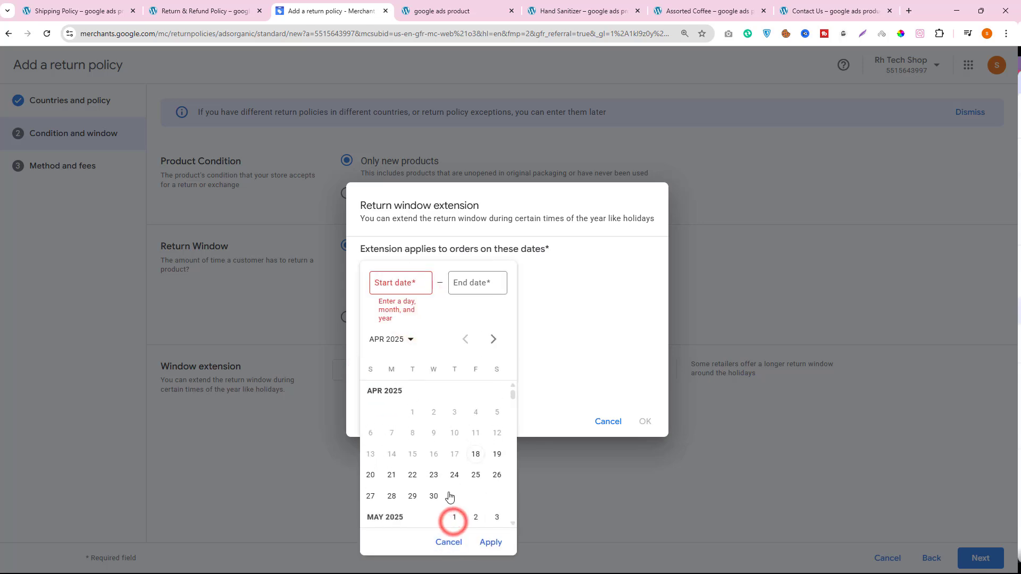
pyautogui.click(607, 419)
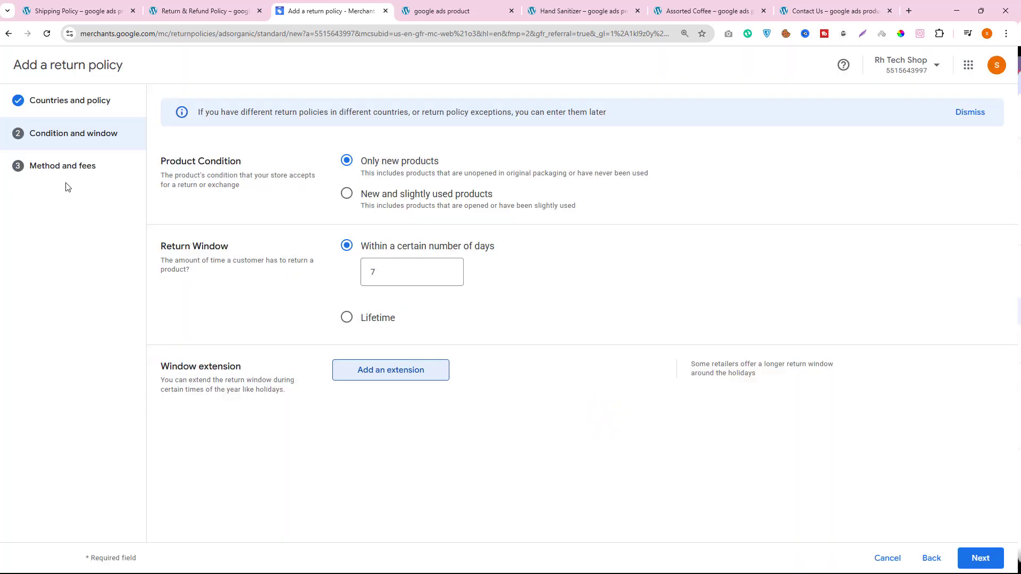
# - Go to the method and fees settings, choose At a drop-off location as the return method and keep BDT as the currency
pyautogui.click(60, 166)
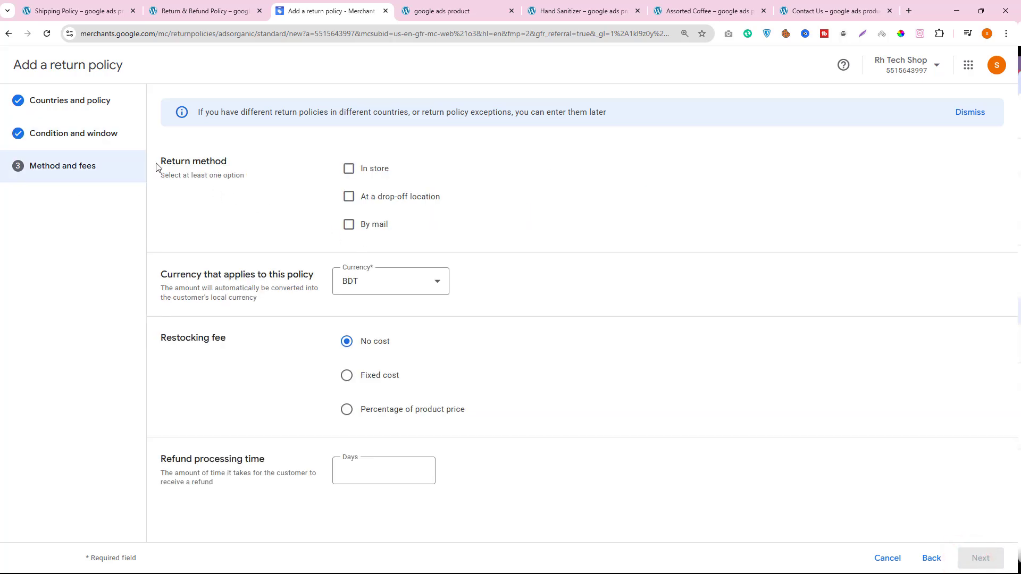
pyautogui.moveTo(156, 167); pyautogui.dragTo(228, 163)
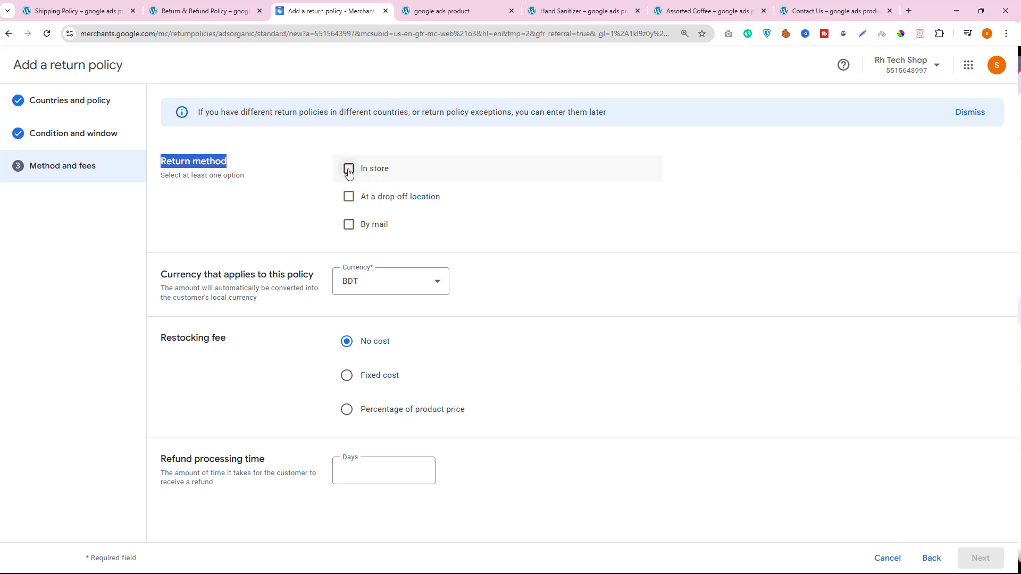
pyautogui.click(349, 198)
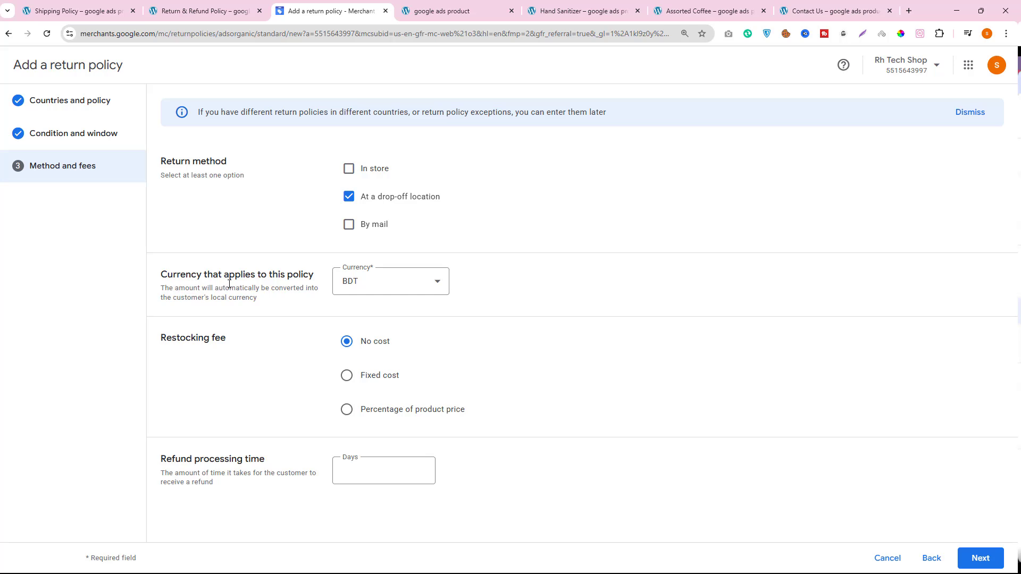
pyautogui.click(377, 287)
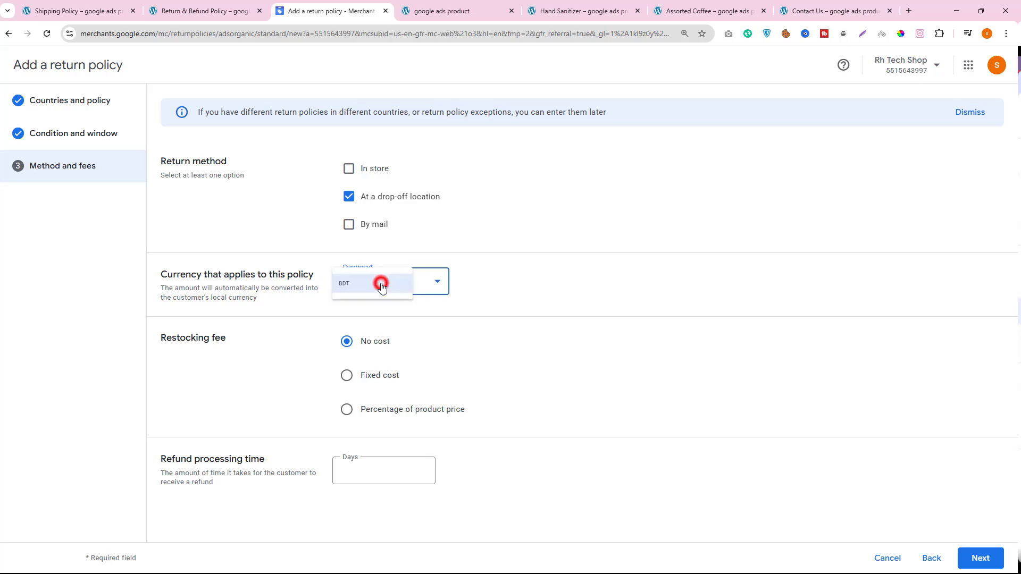
pyautogui.click(385, 290)
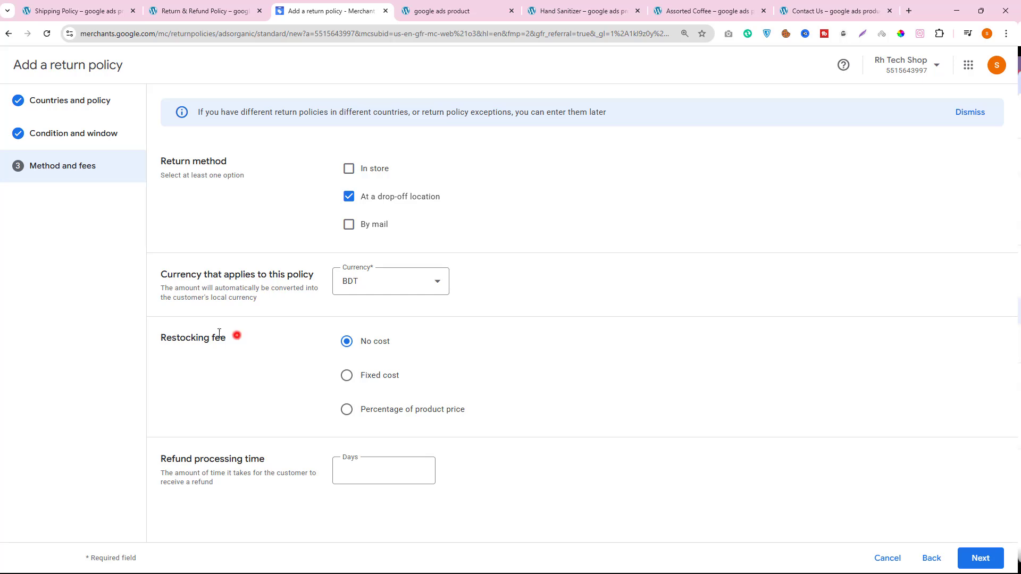
# - Try the Fixed cost option for the restocking fee and switch it back to No cost
pyautogui.moveTo(233, 337); pyautogui.dragTo(153, 326)
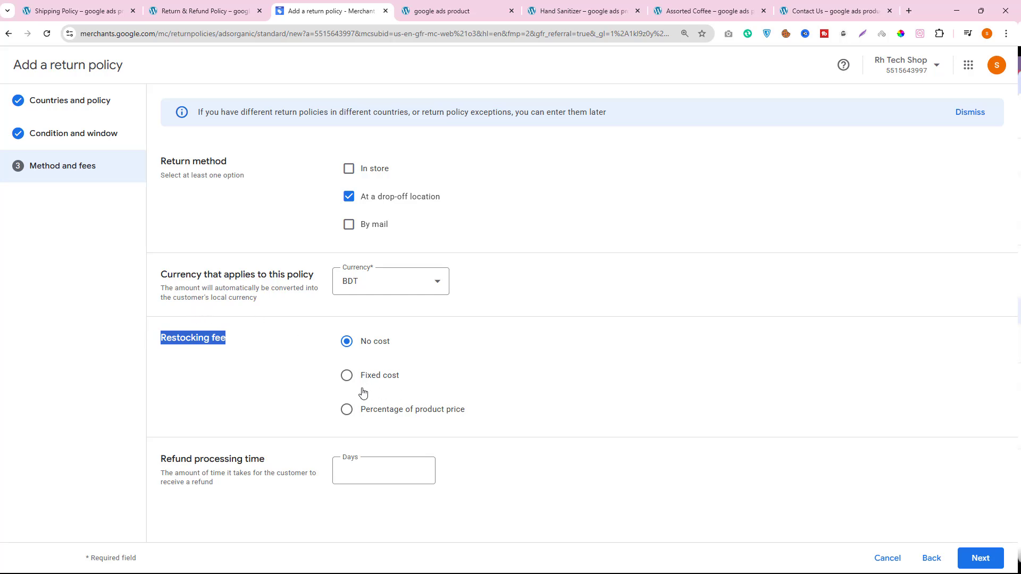
pyautogui.click(347, 377)
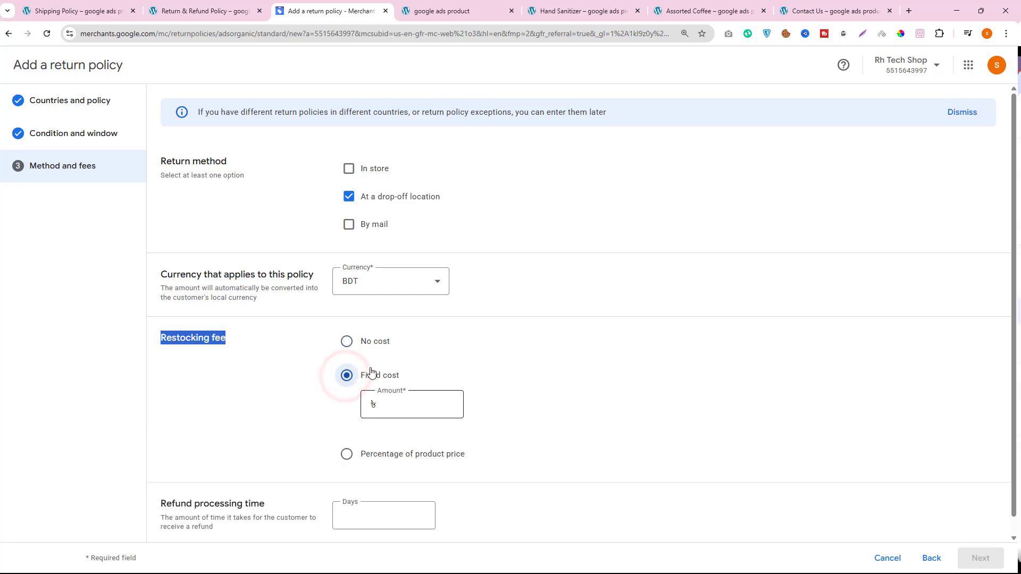
pyautogui.click(350, 342)
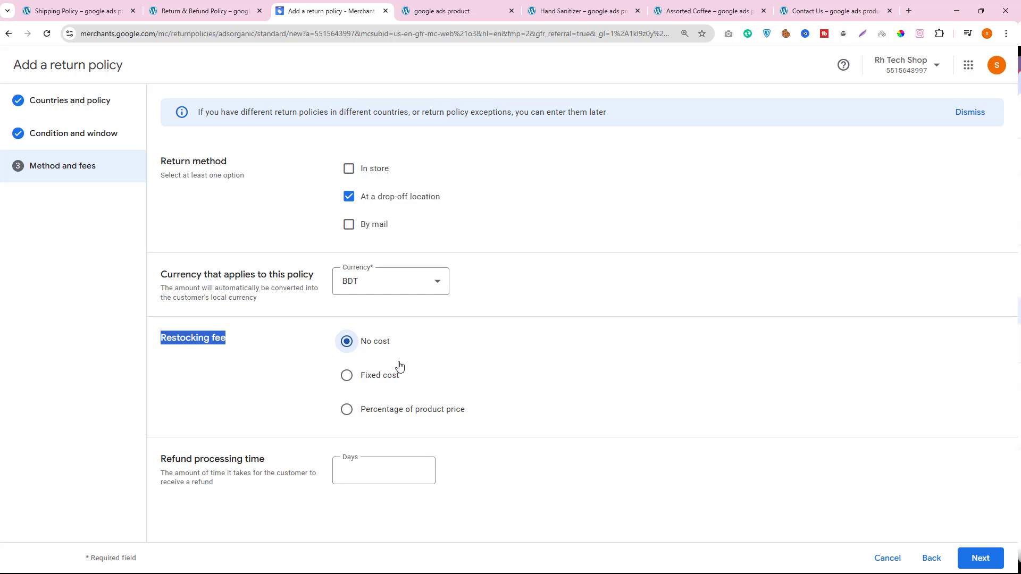
pyautogui.click(239, 340)
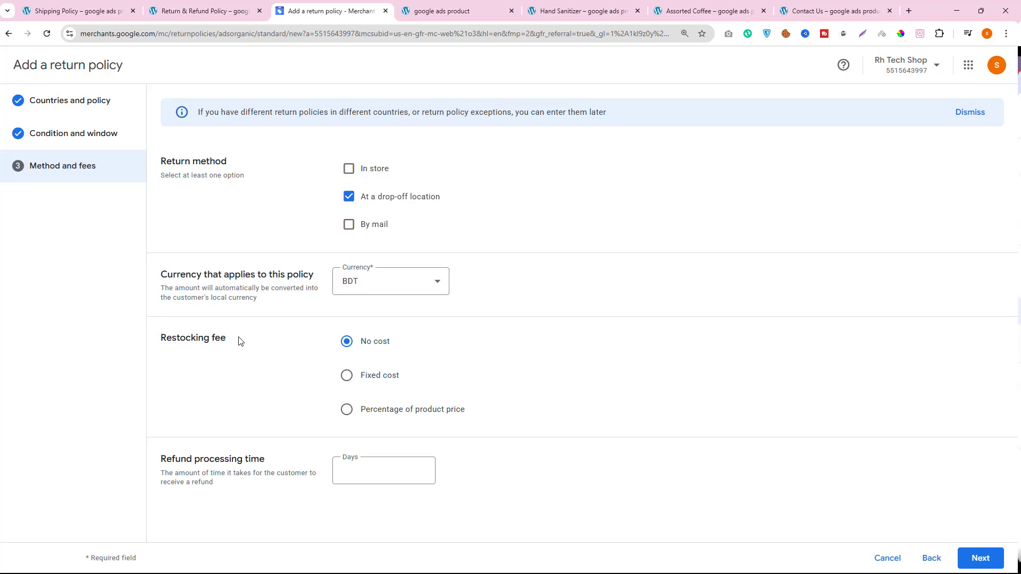
# - Check the refund period on the Return & Refund Policy page, set the refund processing time to 7 days and continue to the review
pyautogui.hotkey('ctrl', '1')
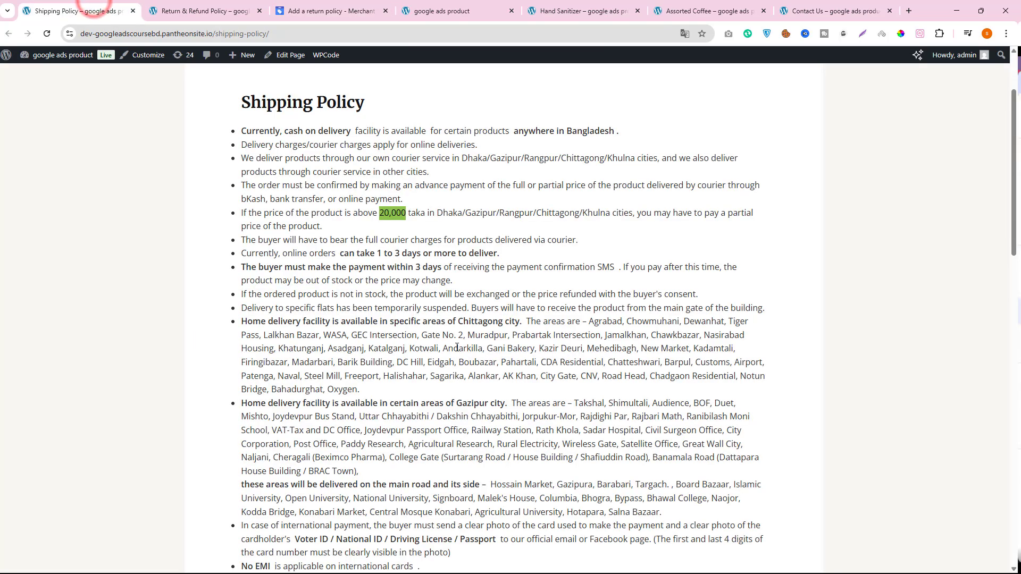
pyautogui.click(201, 10)
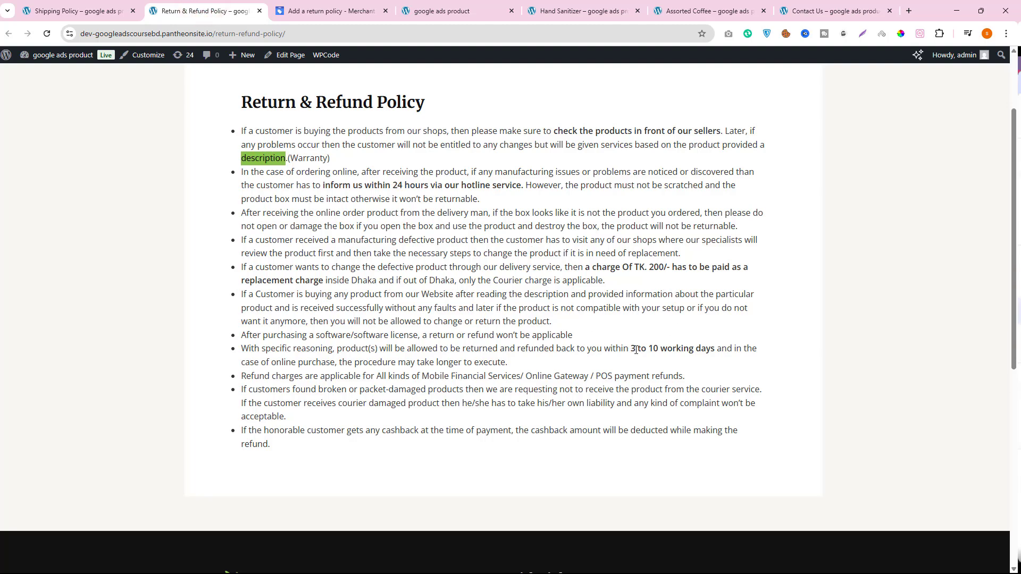
pyautogui.click(307, 7)
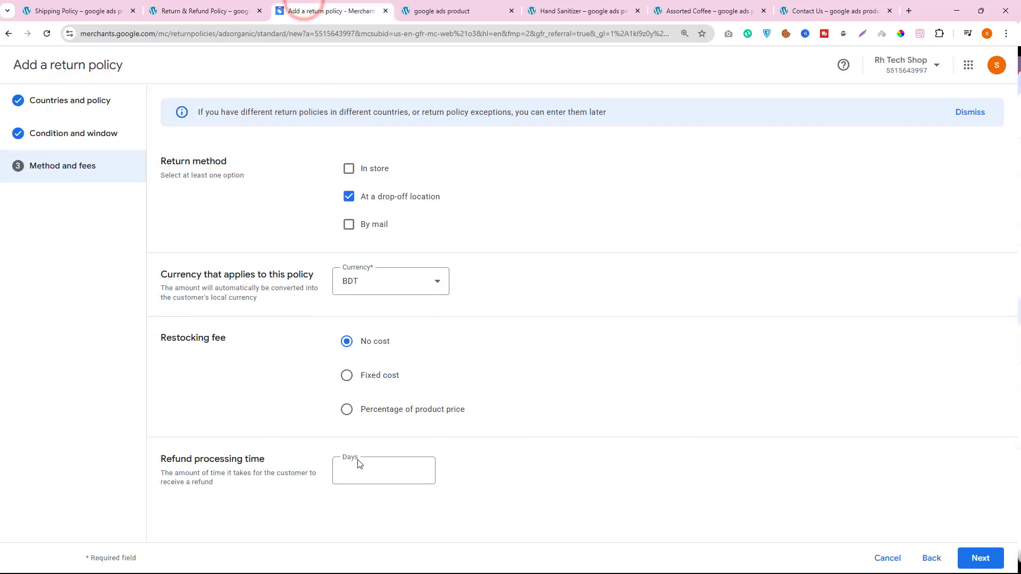
pyautogui.click(349, 469)
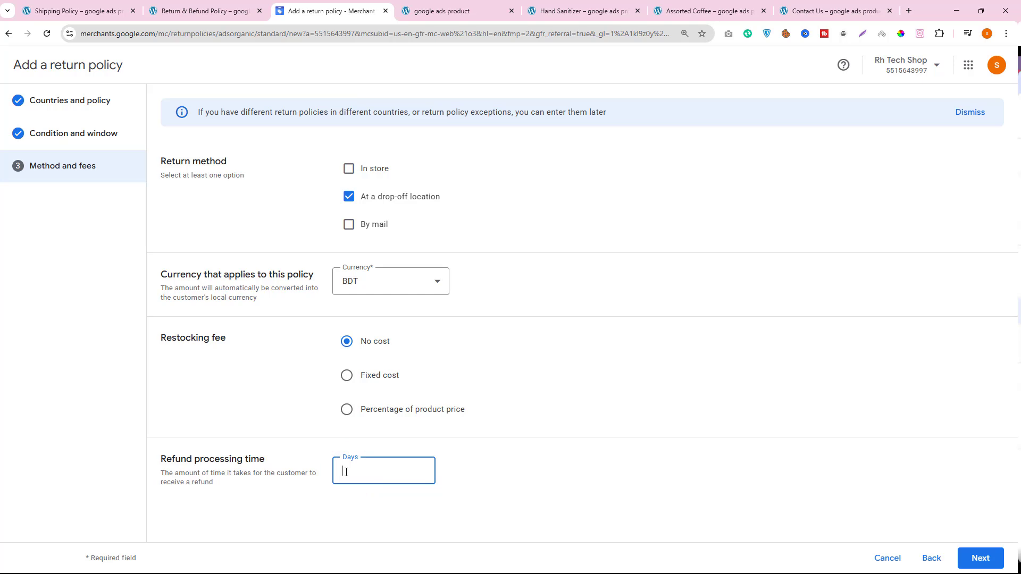
pyautogui.write('7')
pyautogui.click(982, 554)
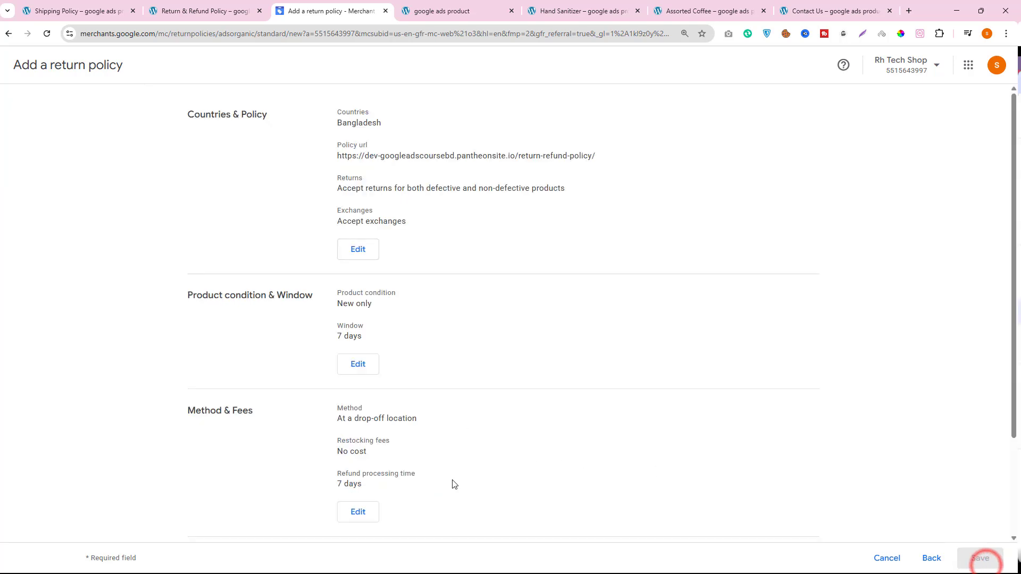
# - Confirm that the entered information matches the website's return policy, save it and return to the shipping policies overview
pyautogui.scroll(-3, 426, 441)
pyautogui.click(213, 508)
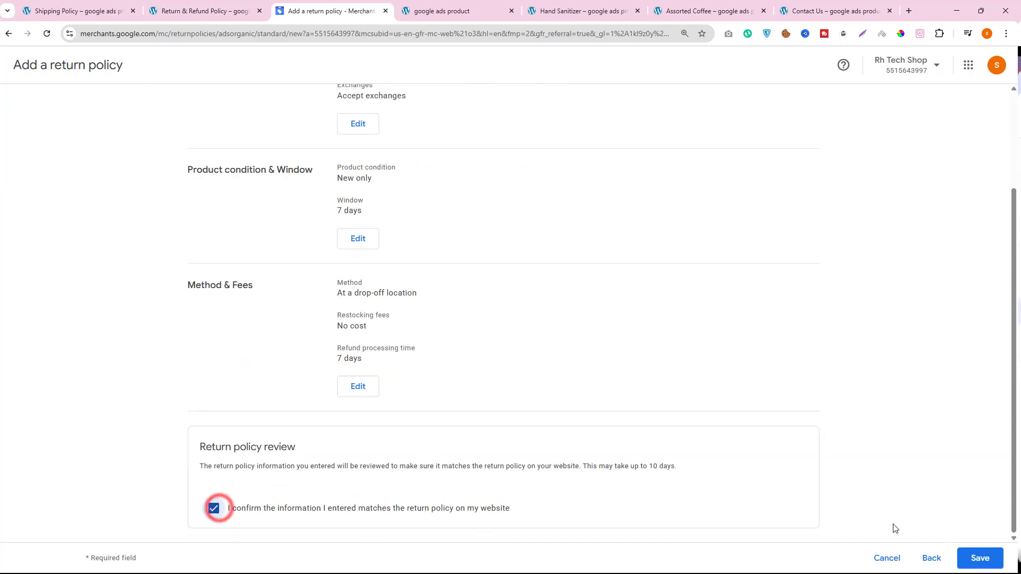
pyautogui.click(971, 559)
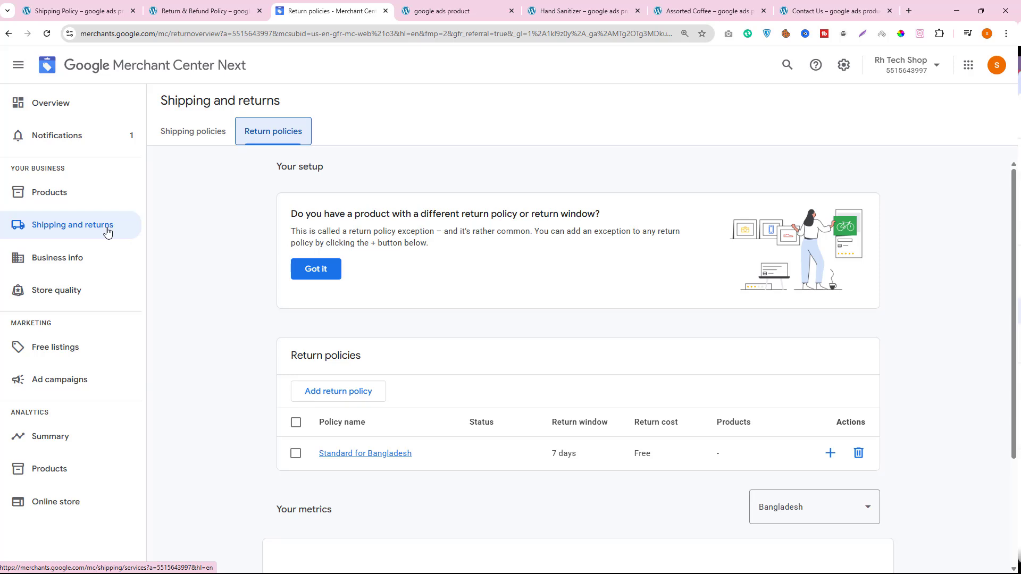
pyautogui.click(164, 136)
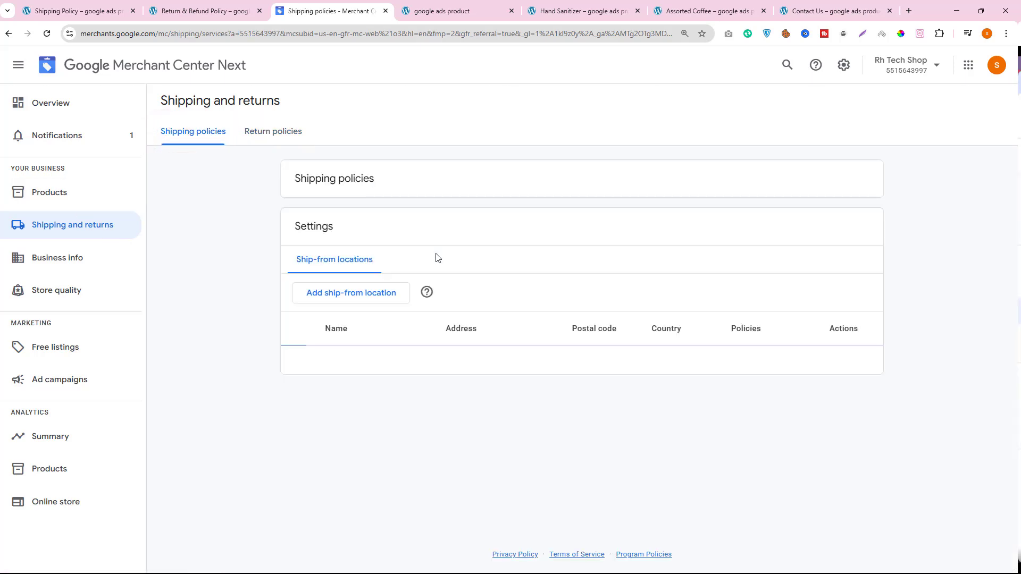